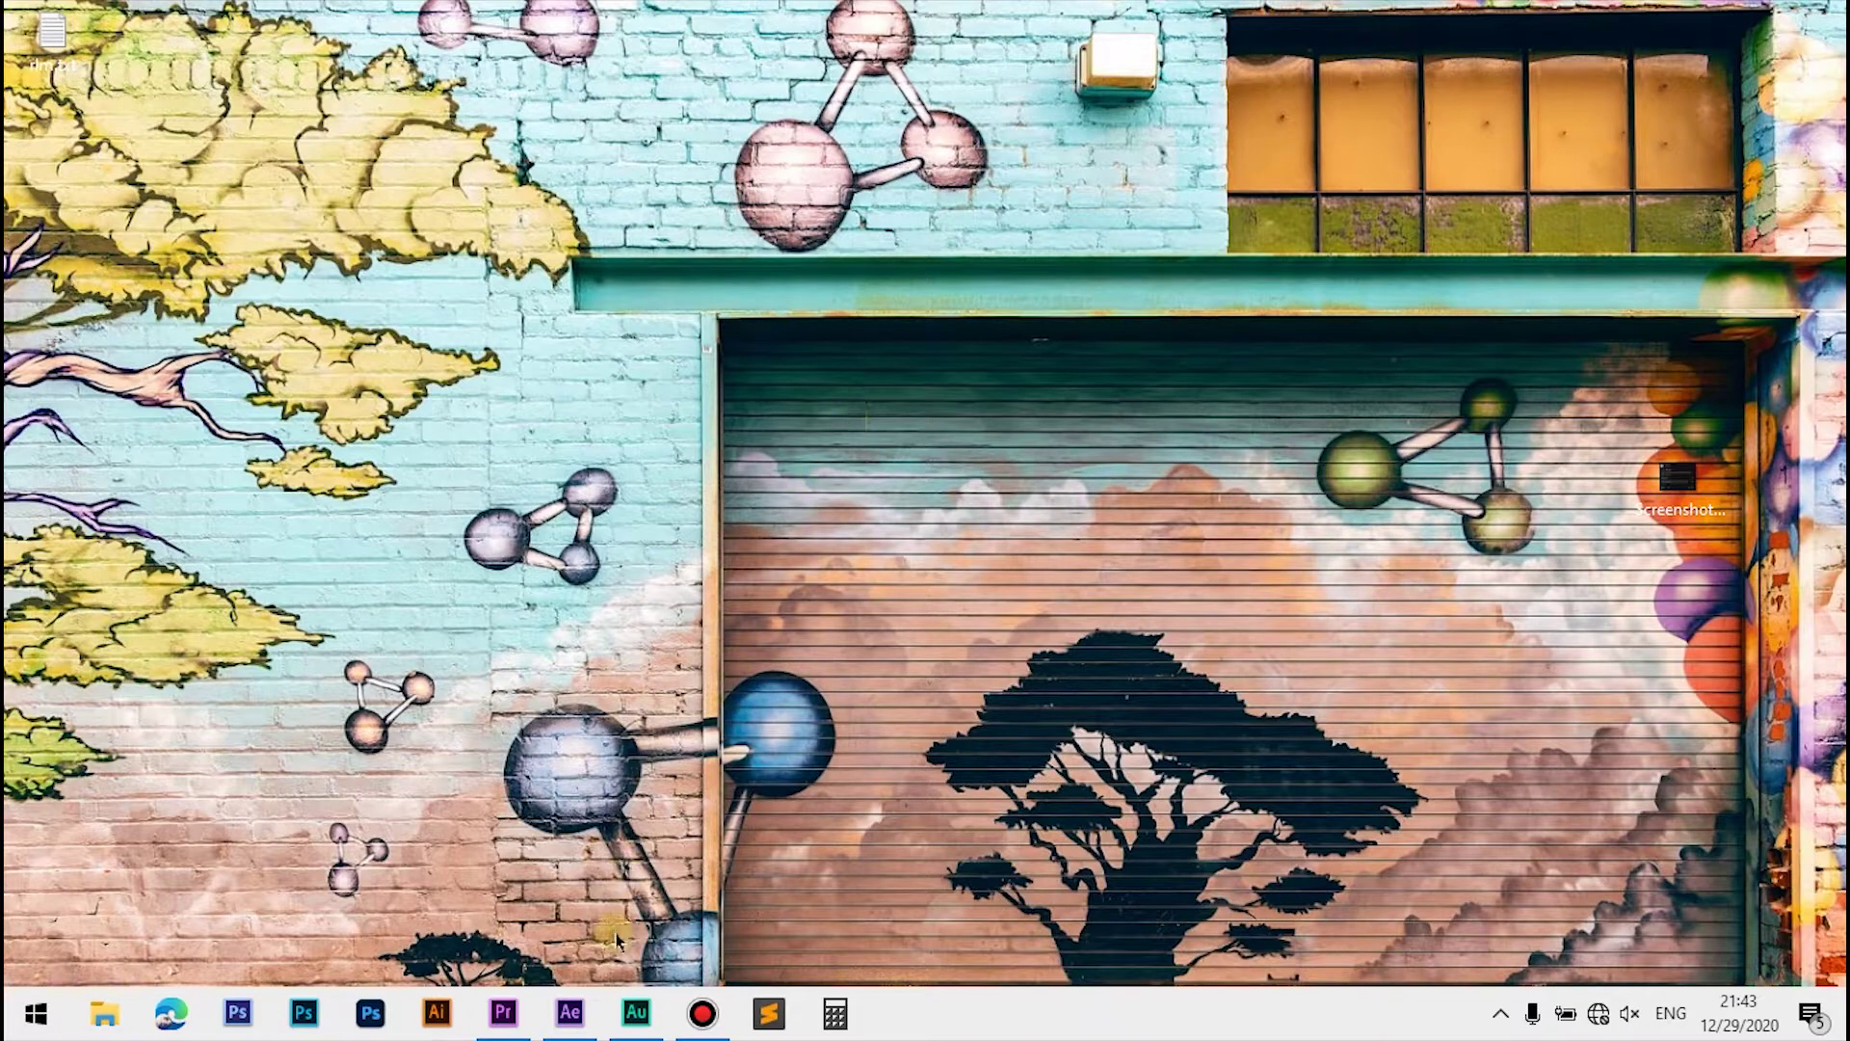
# Play and scrub the sequence full-screen to preview the poll fly-in, stopping at 09;28.
pyautogui.click(511, 1019)
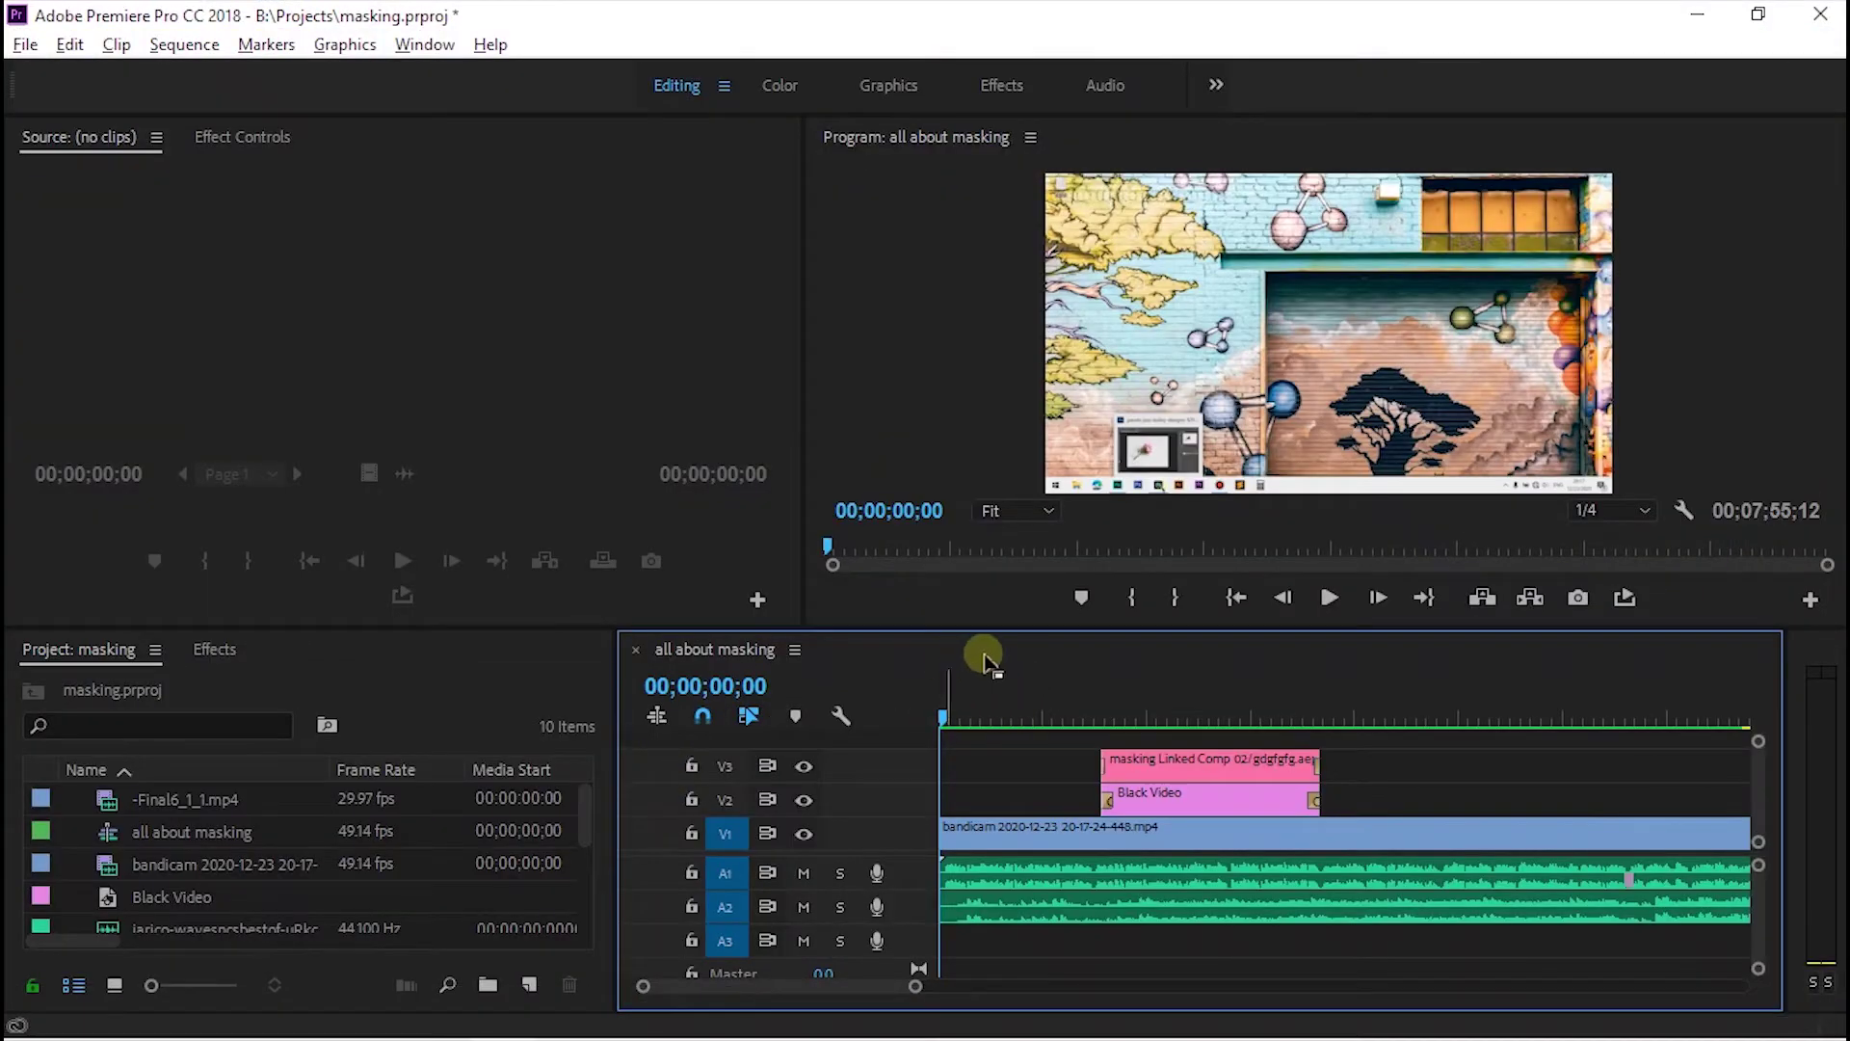
pyautogui.moveTo(993, 718)
pyautogui.mouseDown()
pyautogui.moveTo(1237, 718)
pyautogui.moveTo(1113, 696)
pyautogui.moveTo(1039, 711)
pyautogui.moveTo(1098, 771)
pyautogui.mouseUp()
pyautogui.press('space')
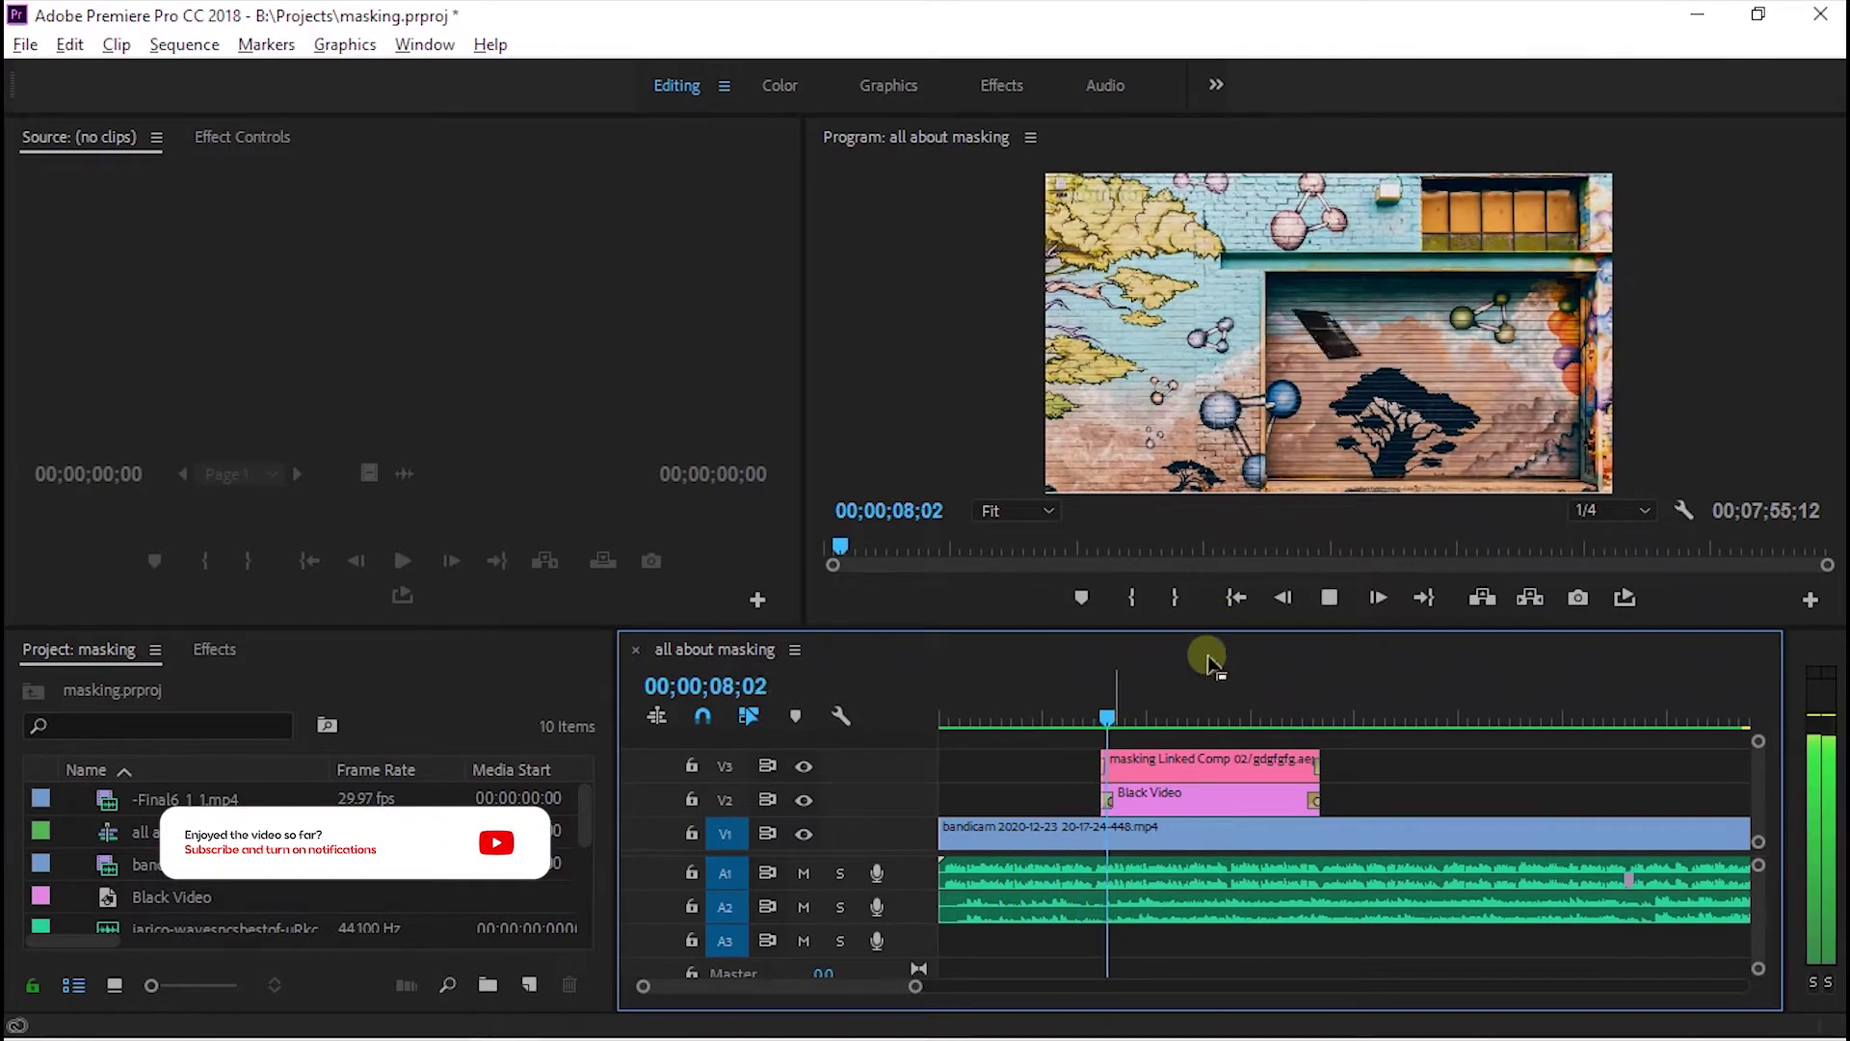
pyautogui.click(1260, 412)
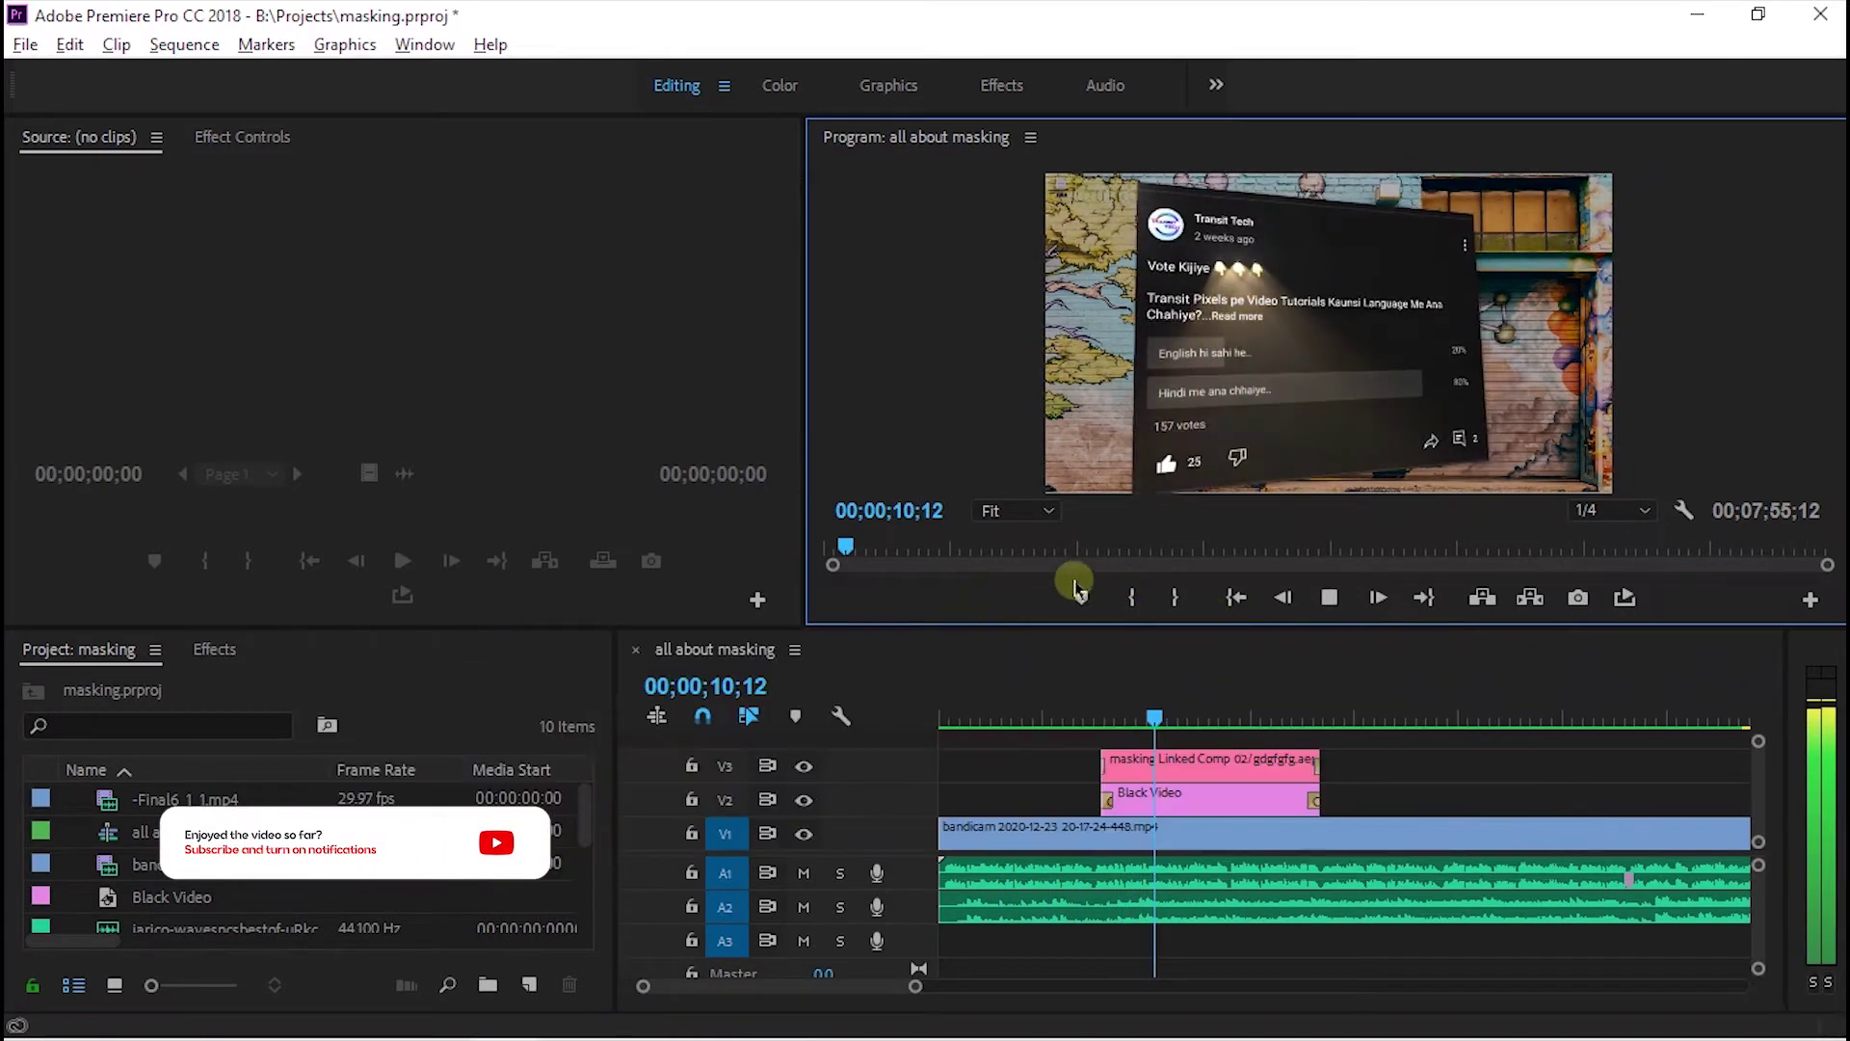
pyautogui.press('`')
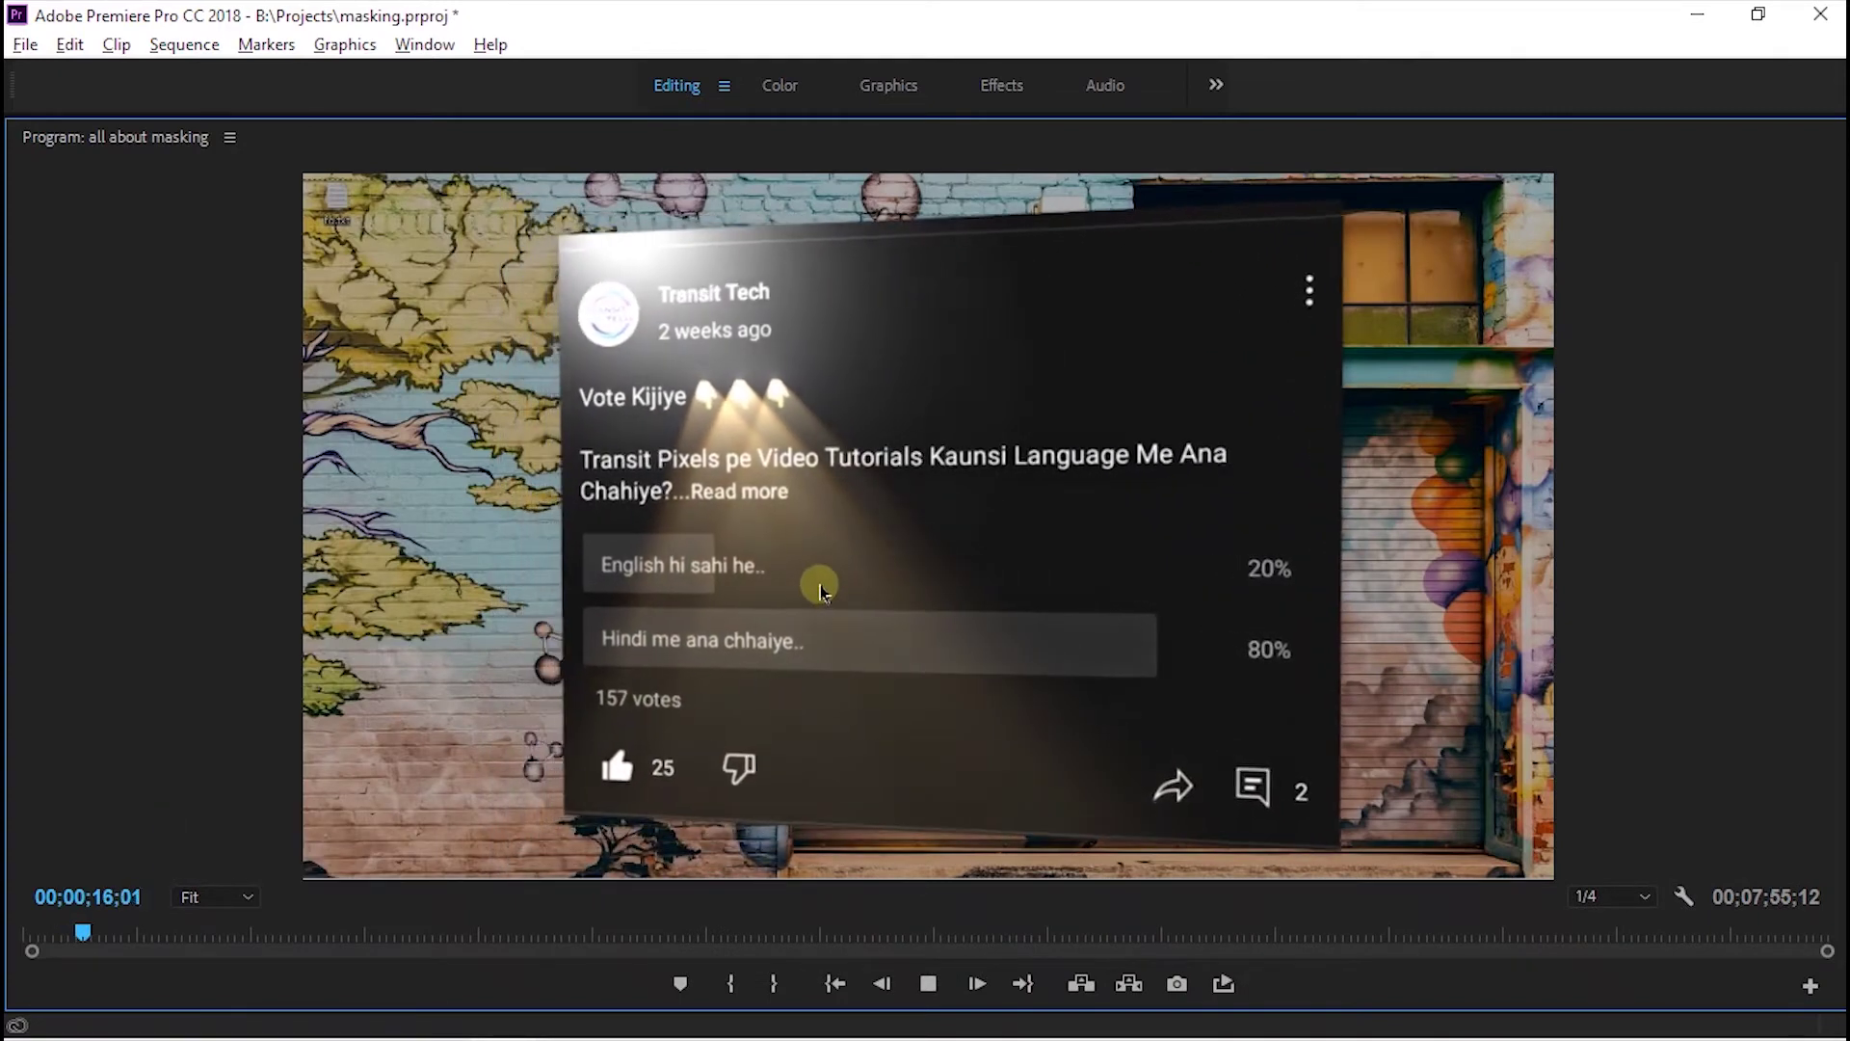
pyautogui.press('`')
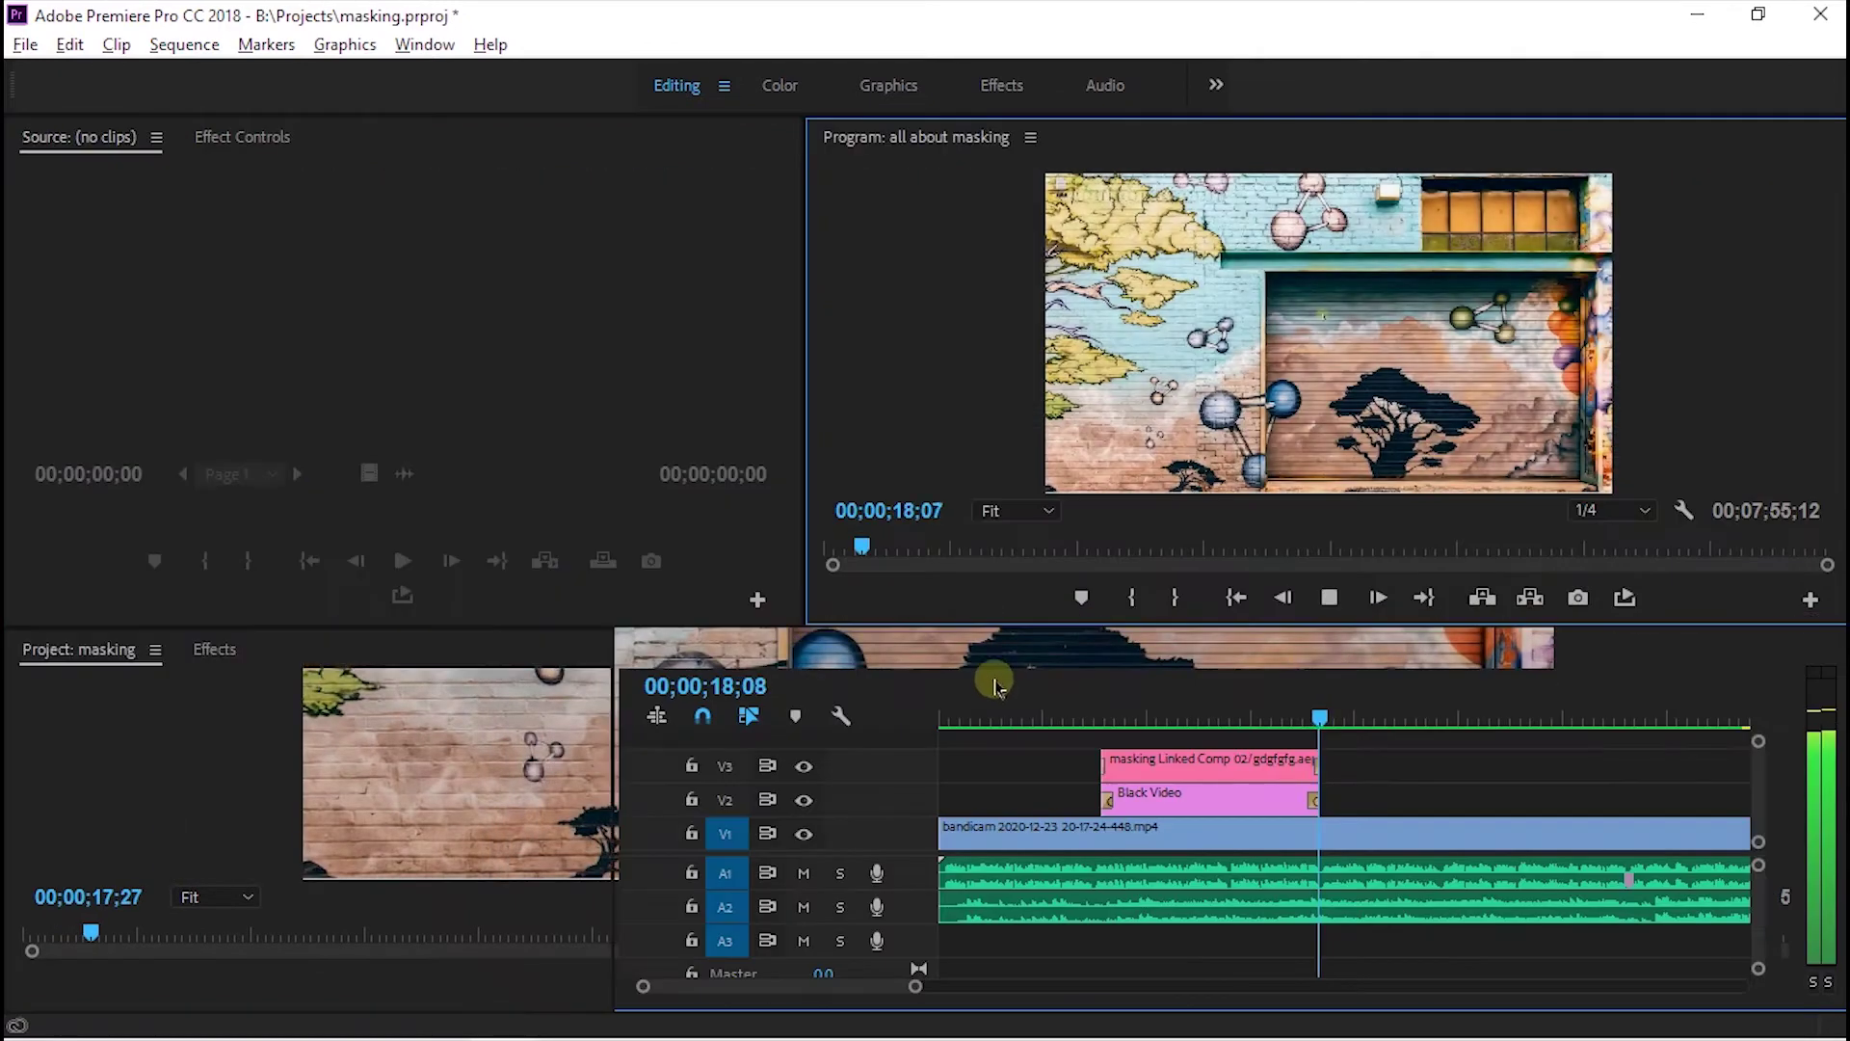
pyautogui.press('space')
pyautogui.moveTo(1224, 715); pyautogui.dragTo(1068, 720)
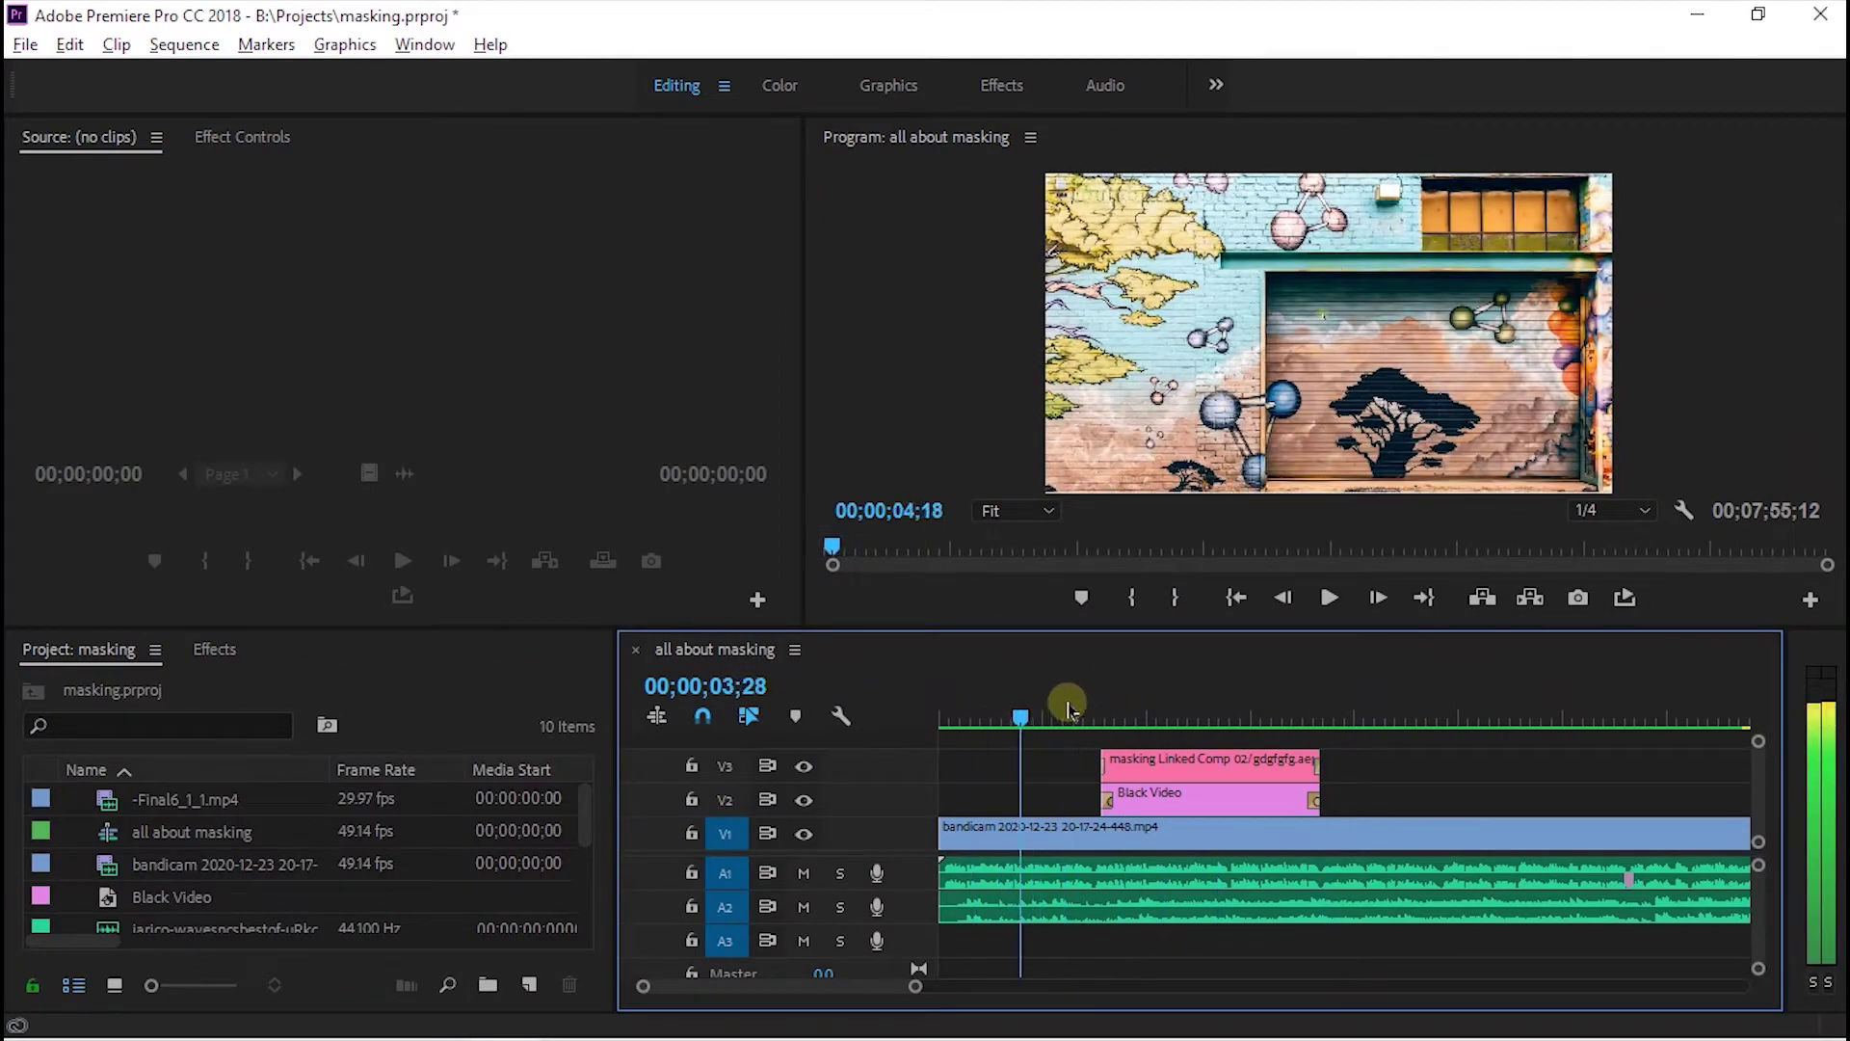
pyautogui.moveTo(1068, 721); pyautogui.dragTo(1317, 718)
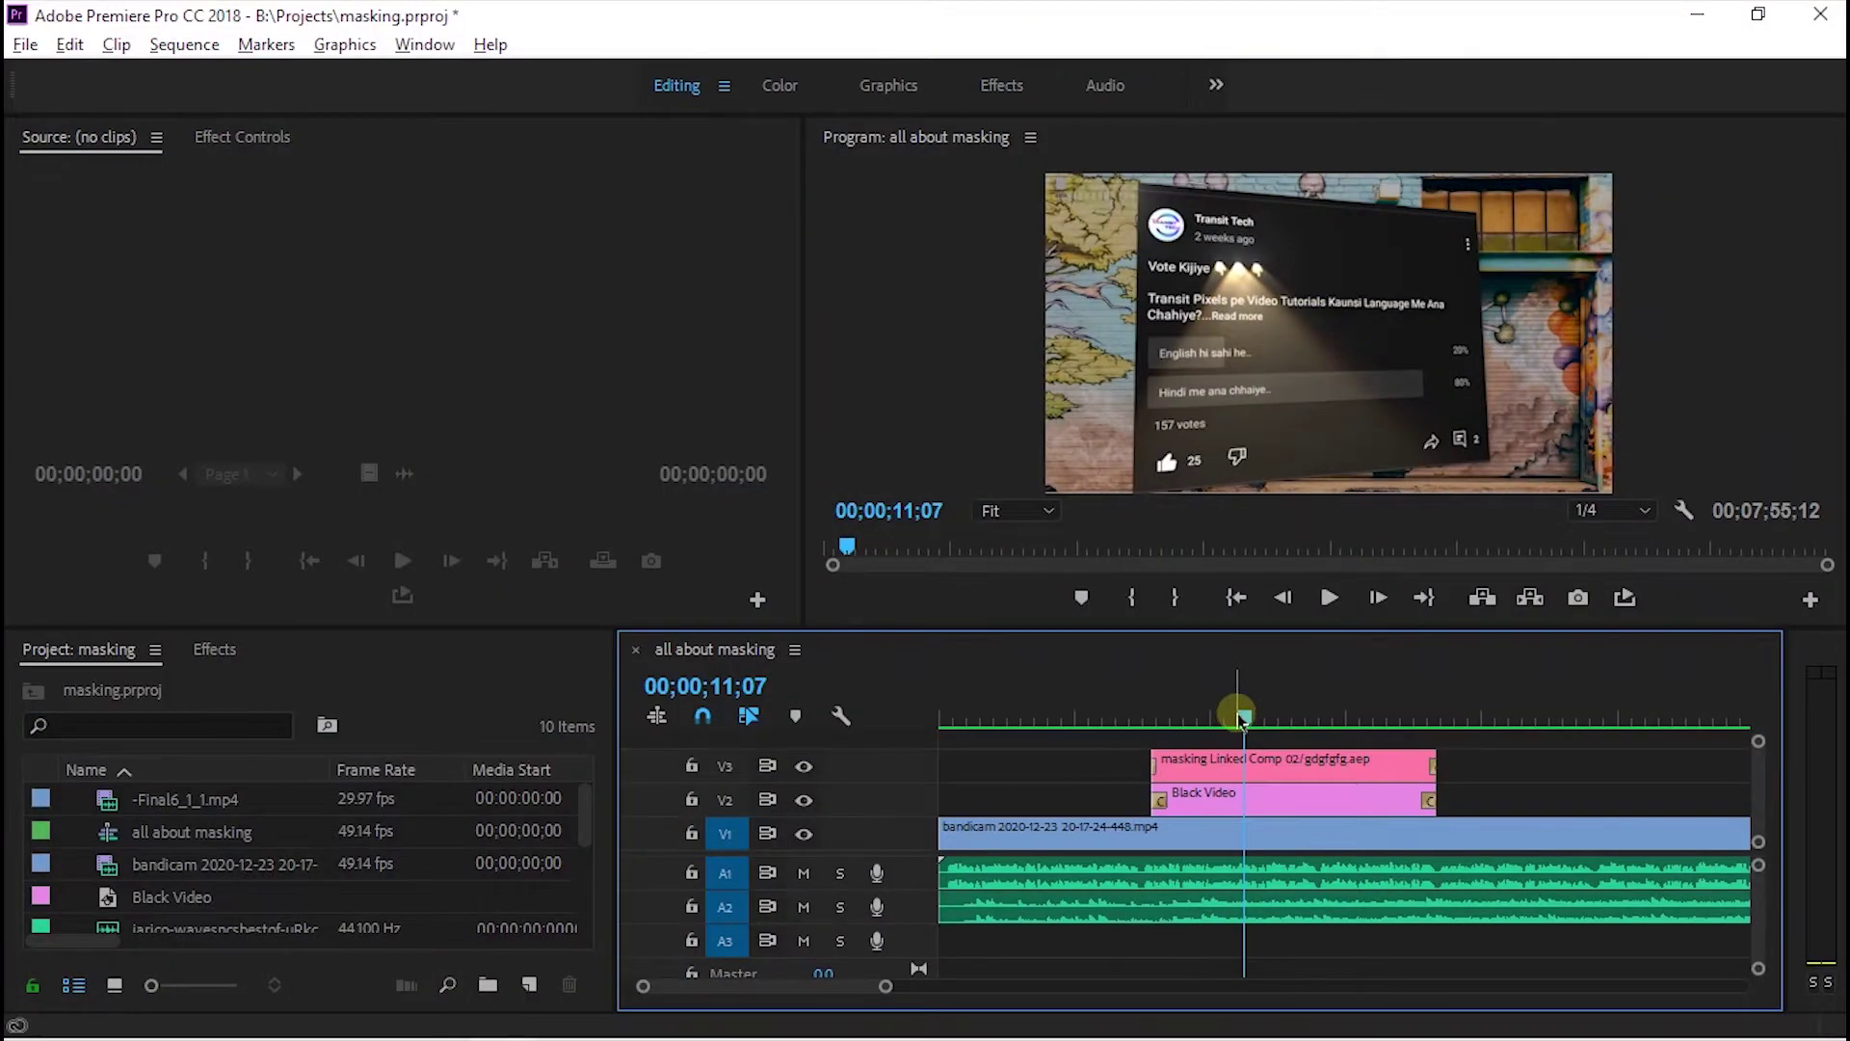
pyautogui.moveTo(1241, 718); pyautogui.dragTo(1346, 700)
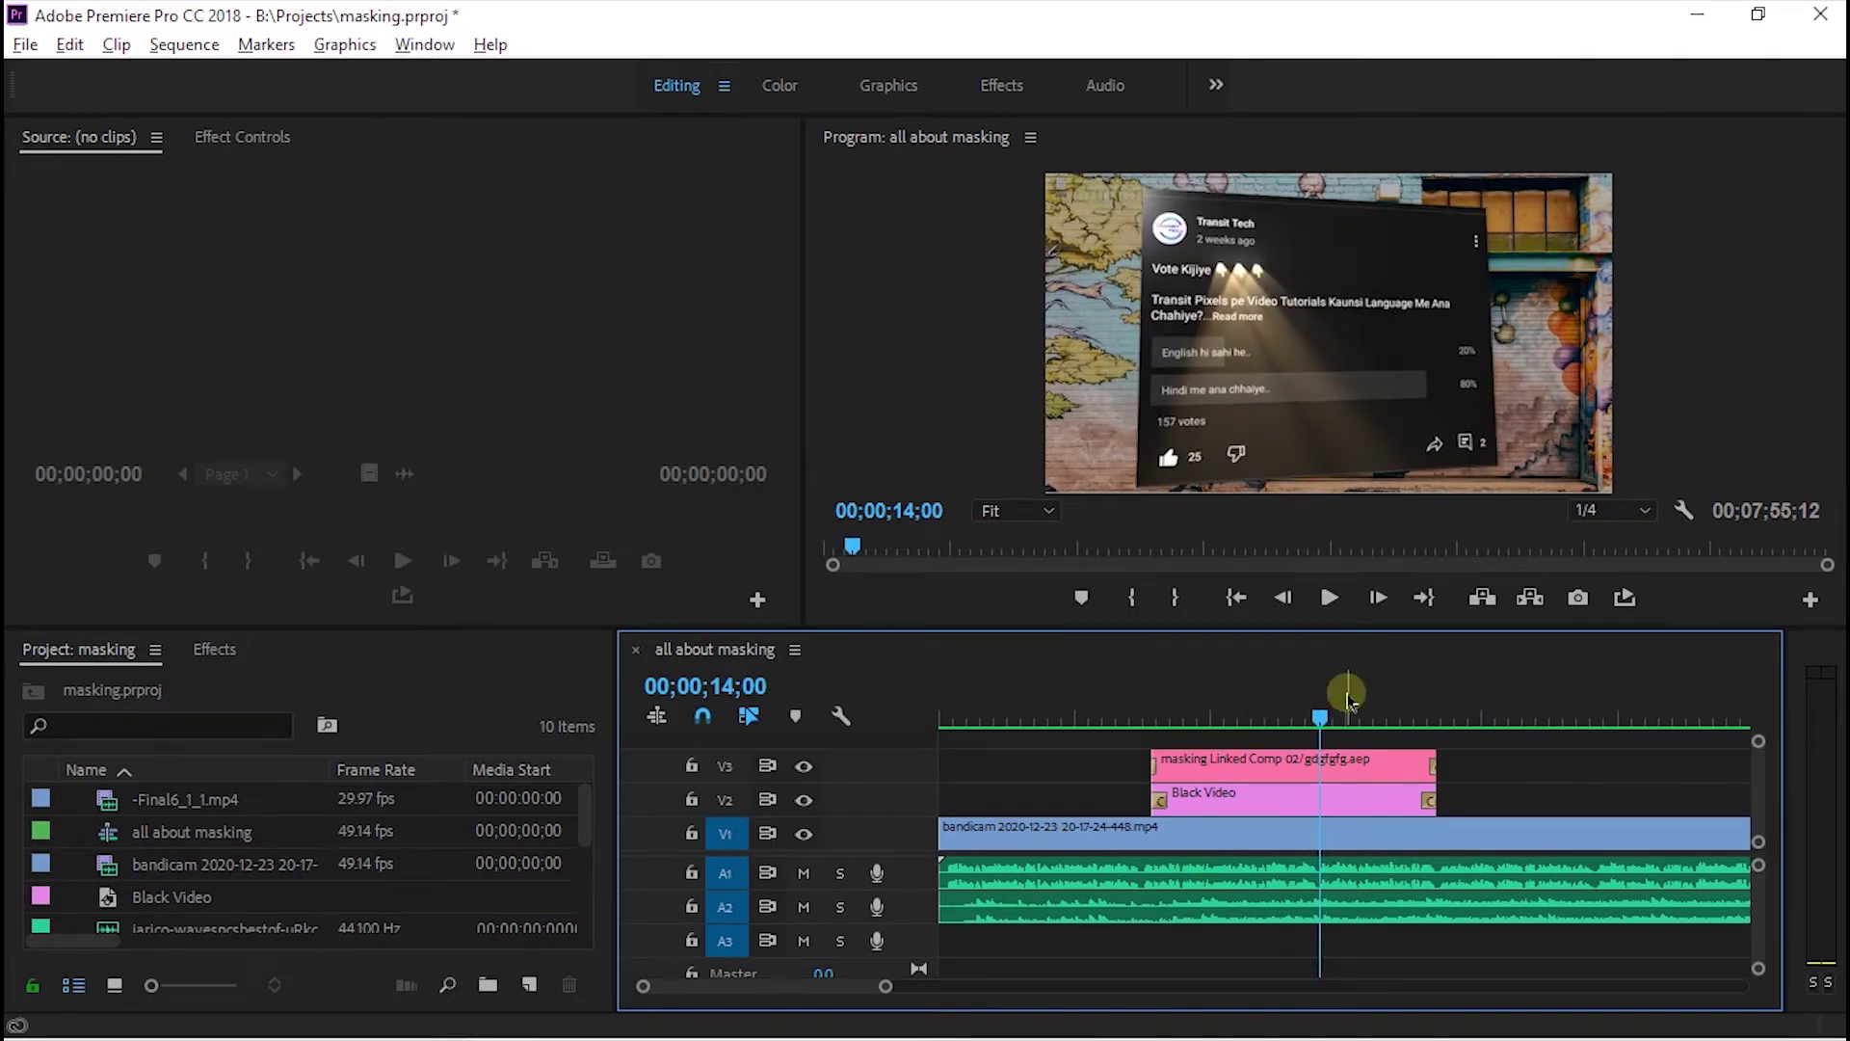
pyautogui.moveTo(1346, 695); pyautogui.dragTo(1208, 701)
# Select the V3 Linked Comp clip and toggle its Drop Shadow off and back on.
pyautogui.click(1208, 761)
pyautogui.click(253, 137)
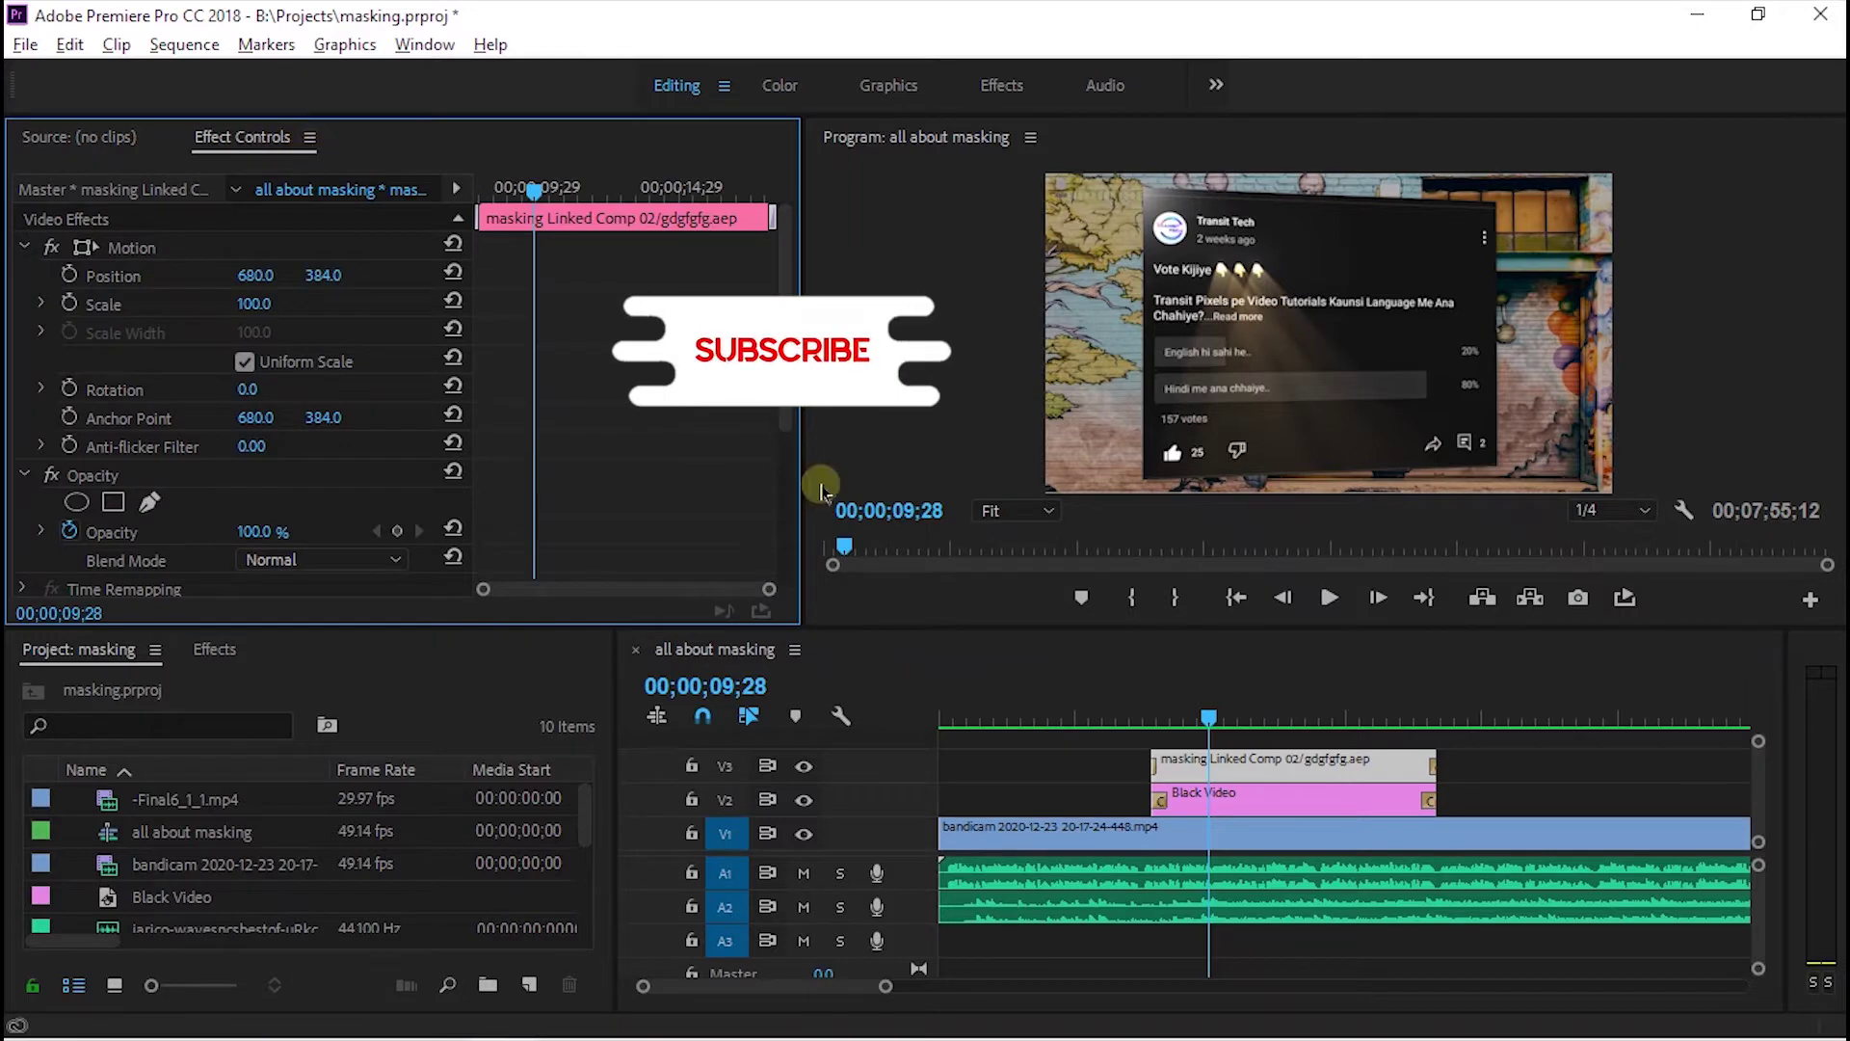
pyautogui.scroll(-3, 532, 463)
pyautogui.scroll(-2, 536, 465)
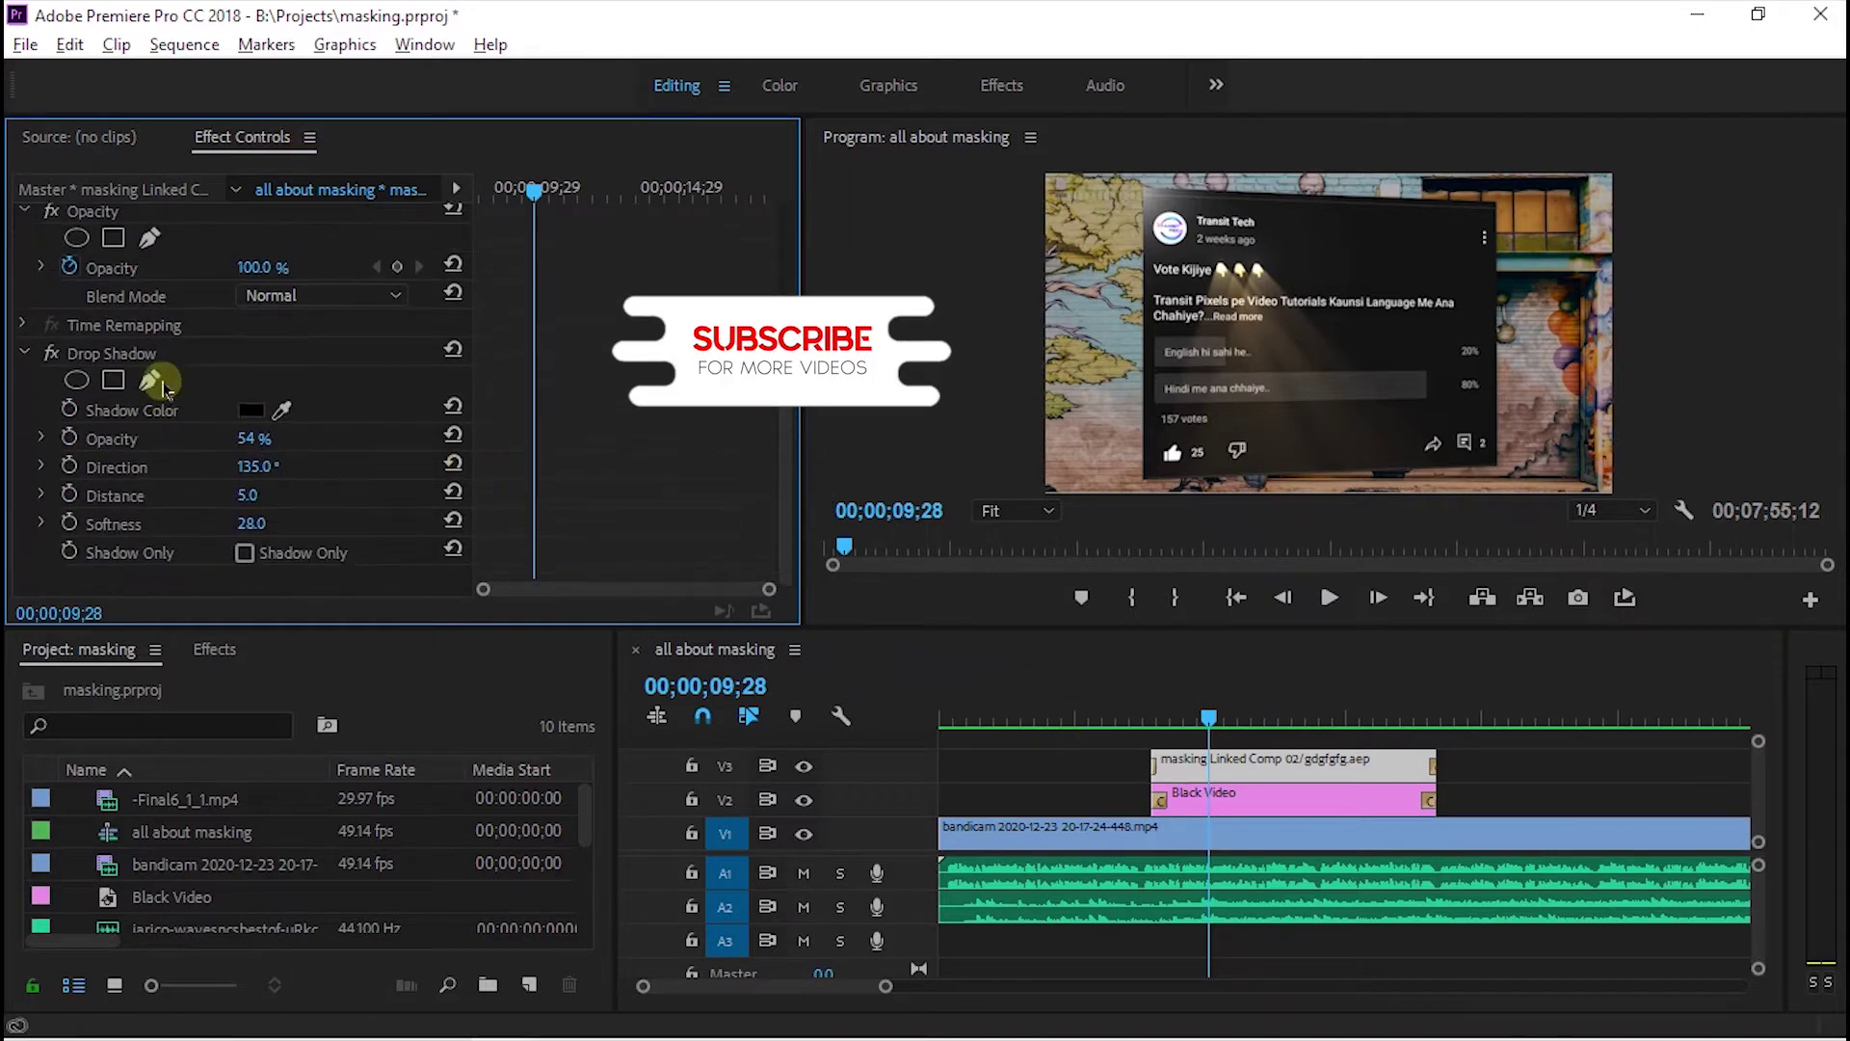
pyautogui.click(178, 349)
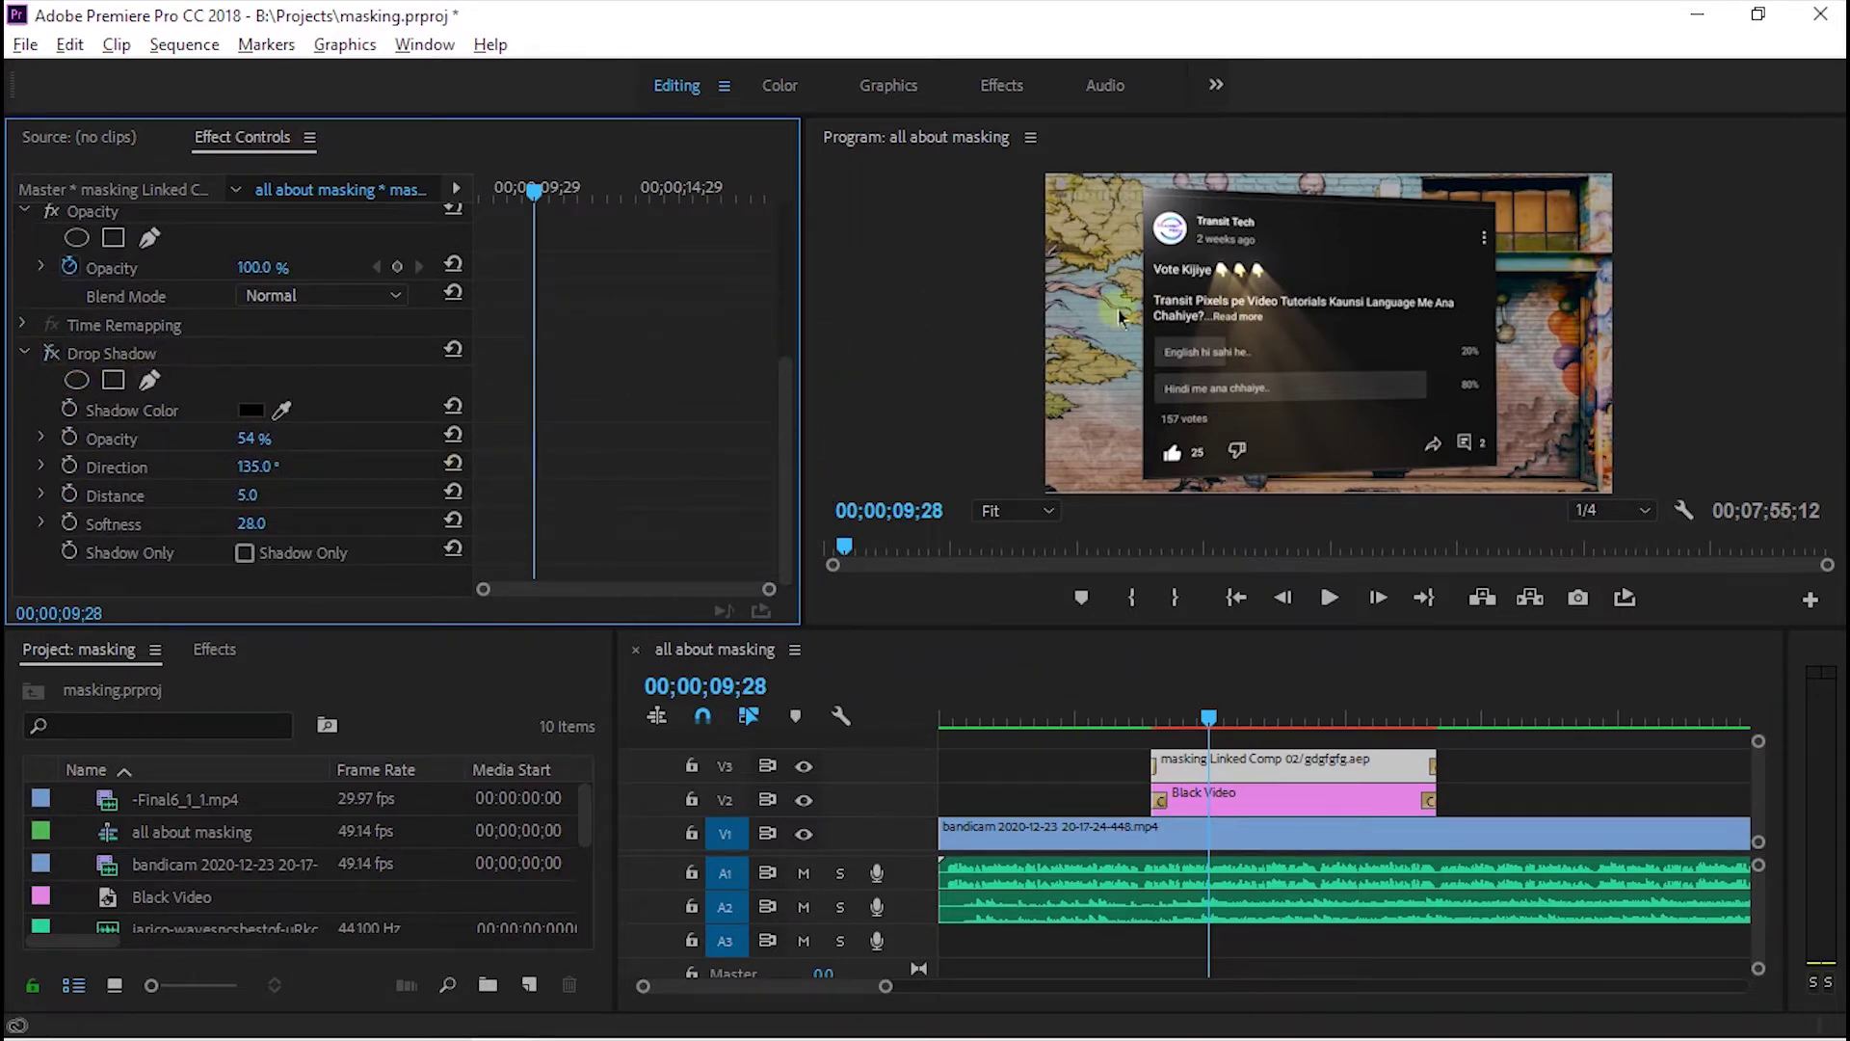
pyautogui.click(58, 359)
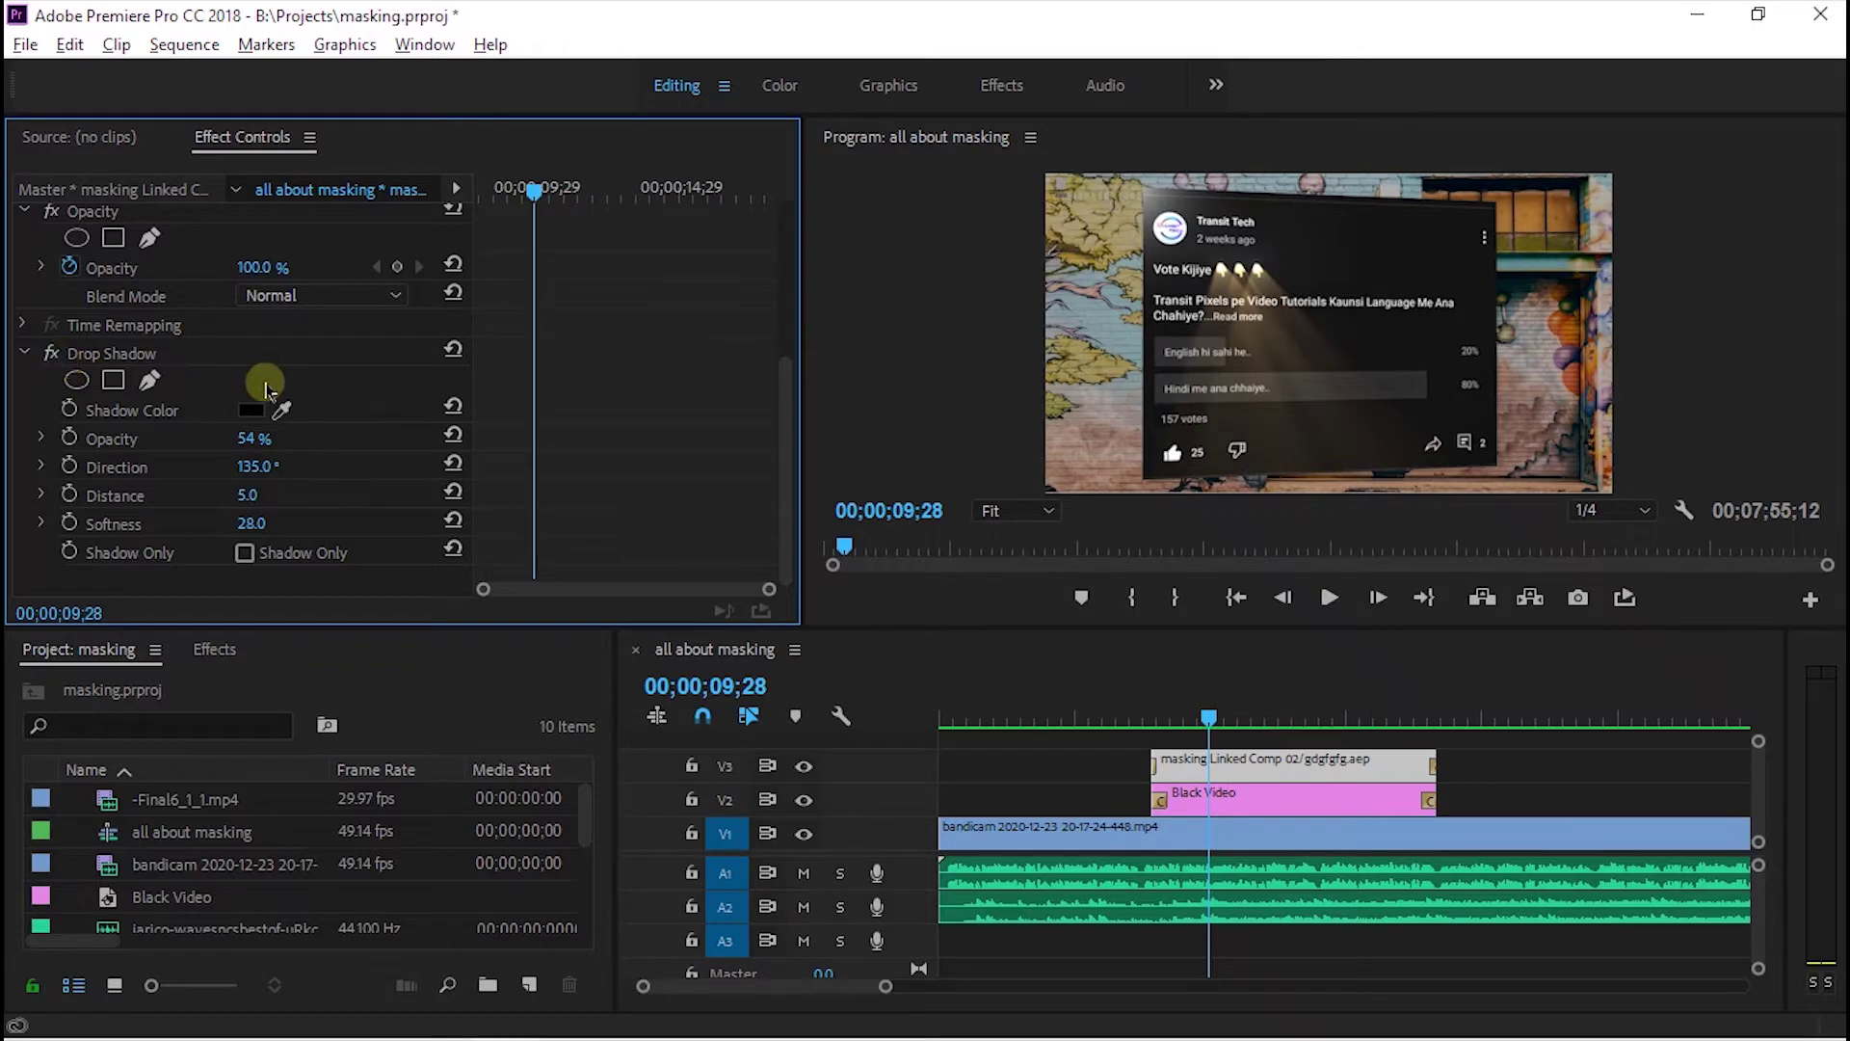
# In After Effects, scrub and play Linked Comp 02's light-ray and swivel animation, then stop.
pyautogui.hotkey('alt', 'Tab')
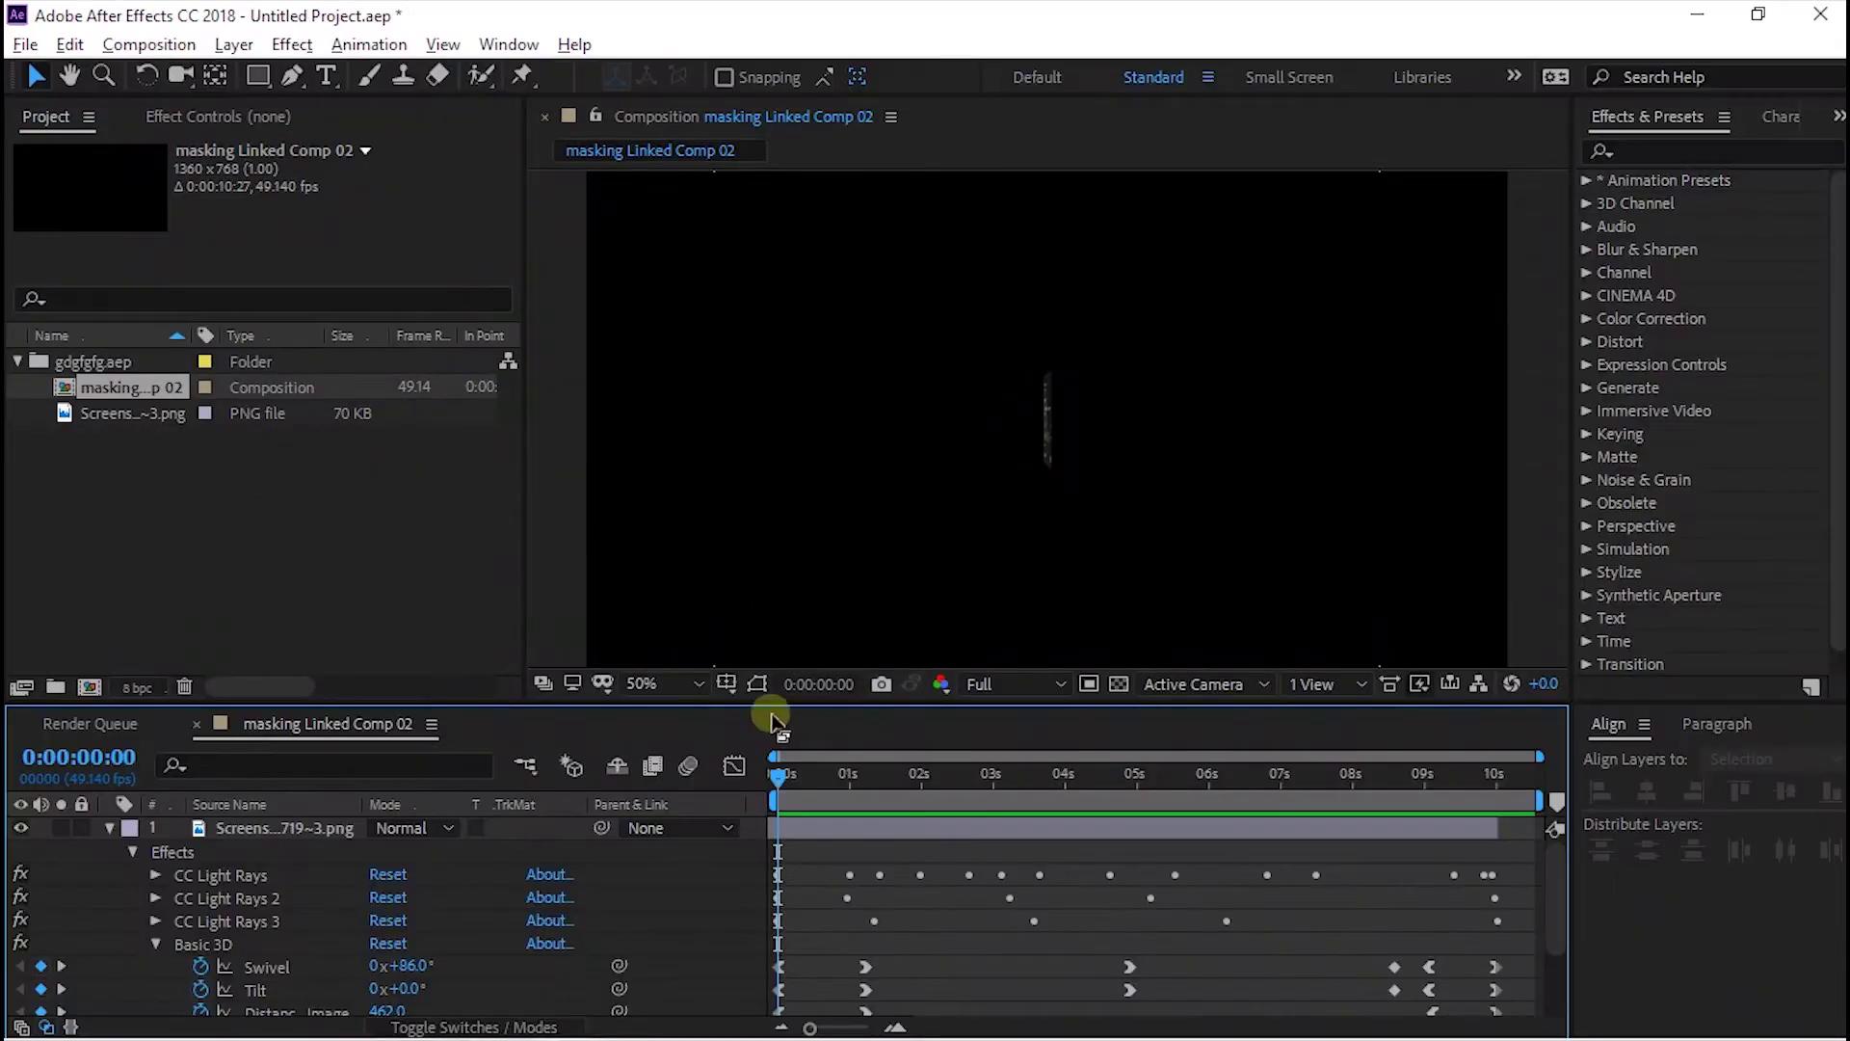
pyautogui.moveTo(826, 762); pyautogui.dragTo(814, 771)
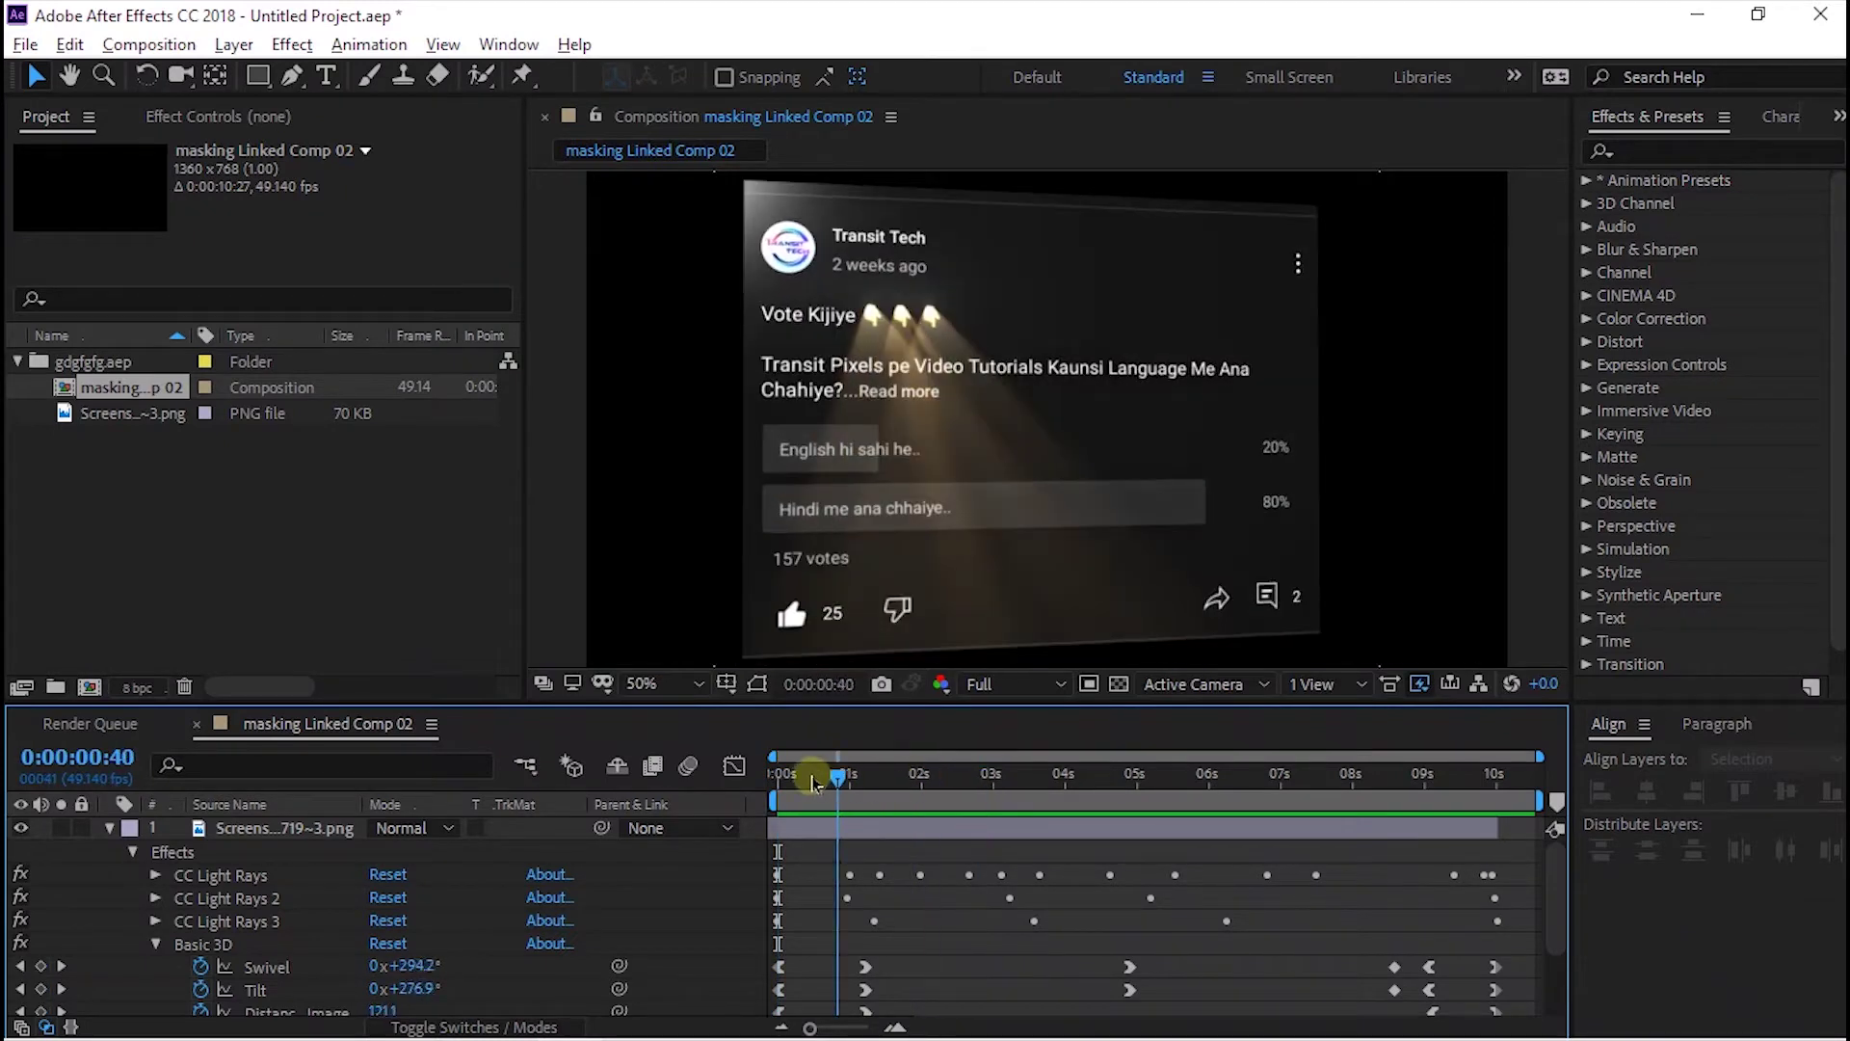
pyautogui.press('space')
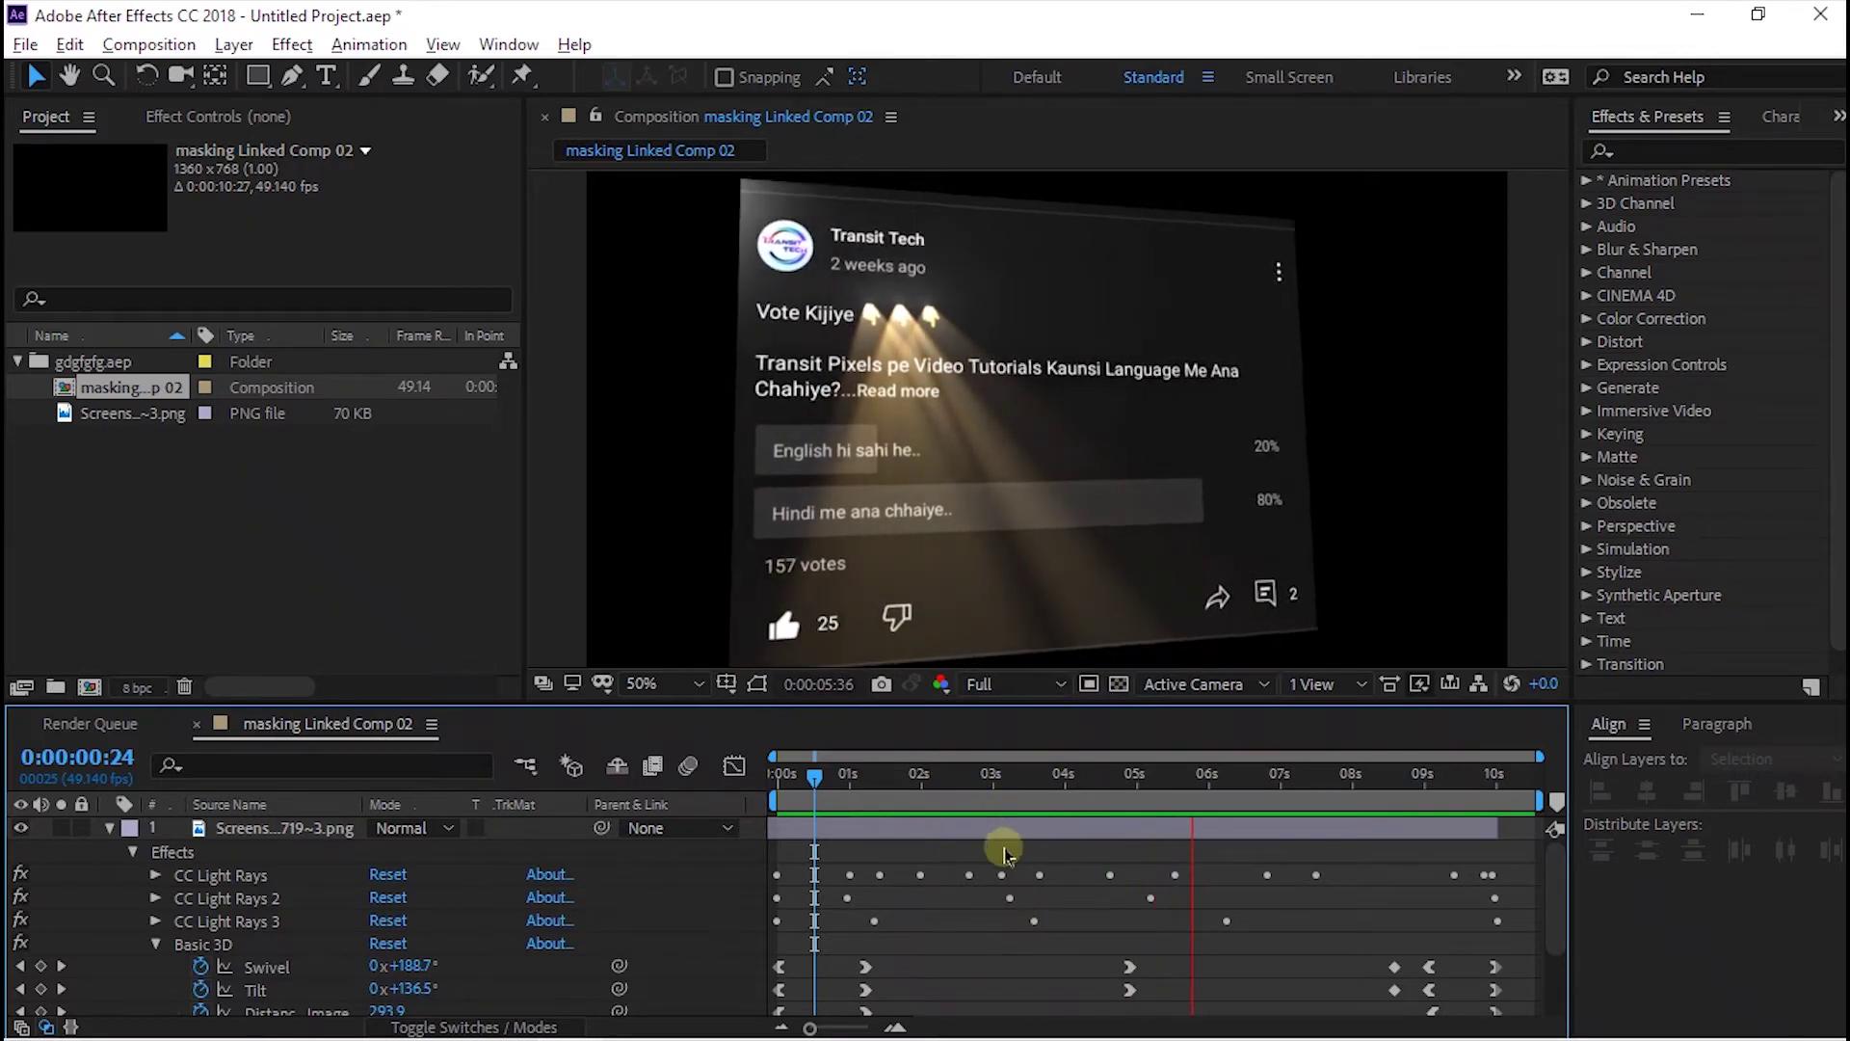
pyautogui.press('space')
pyautogui.click(226, 921)
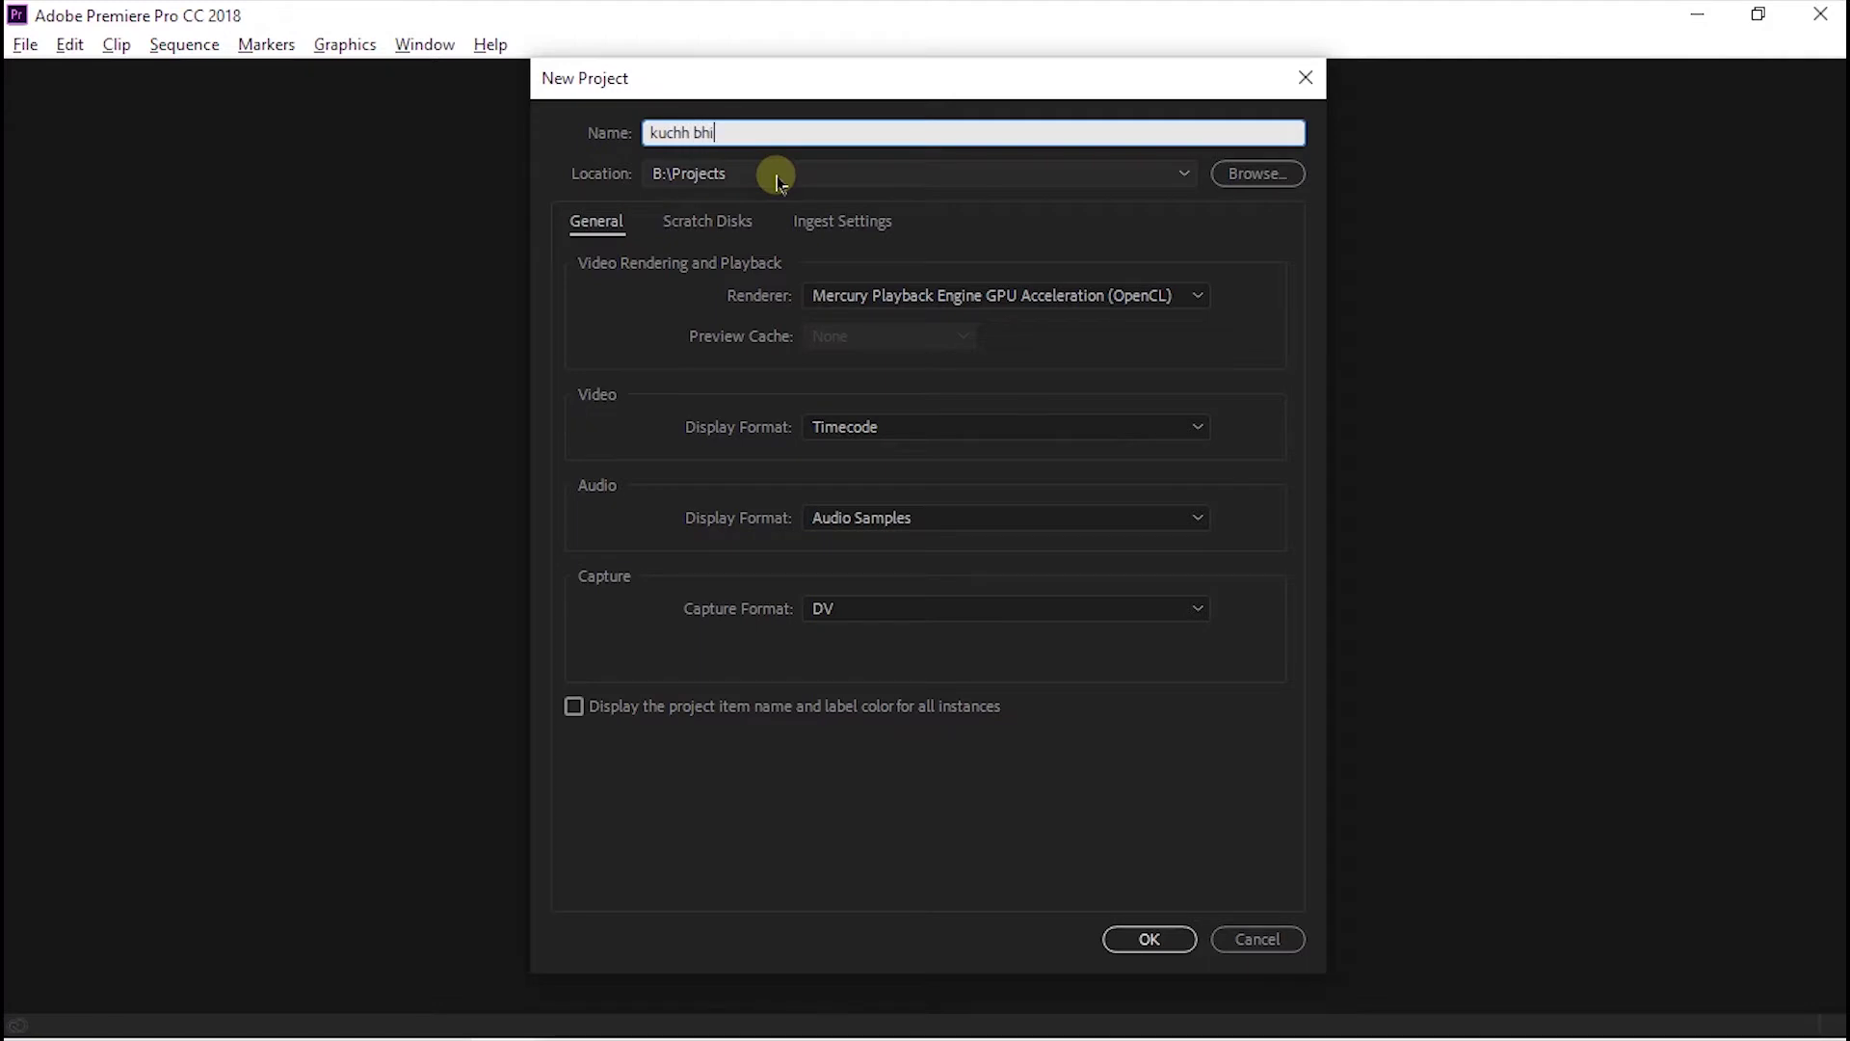
# Create the kuchh bhi project and import the poll screenshot into it.
pyautogui.click(1181, 939)
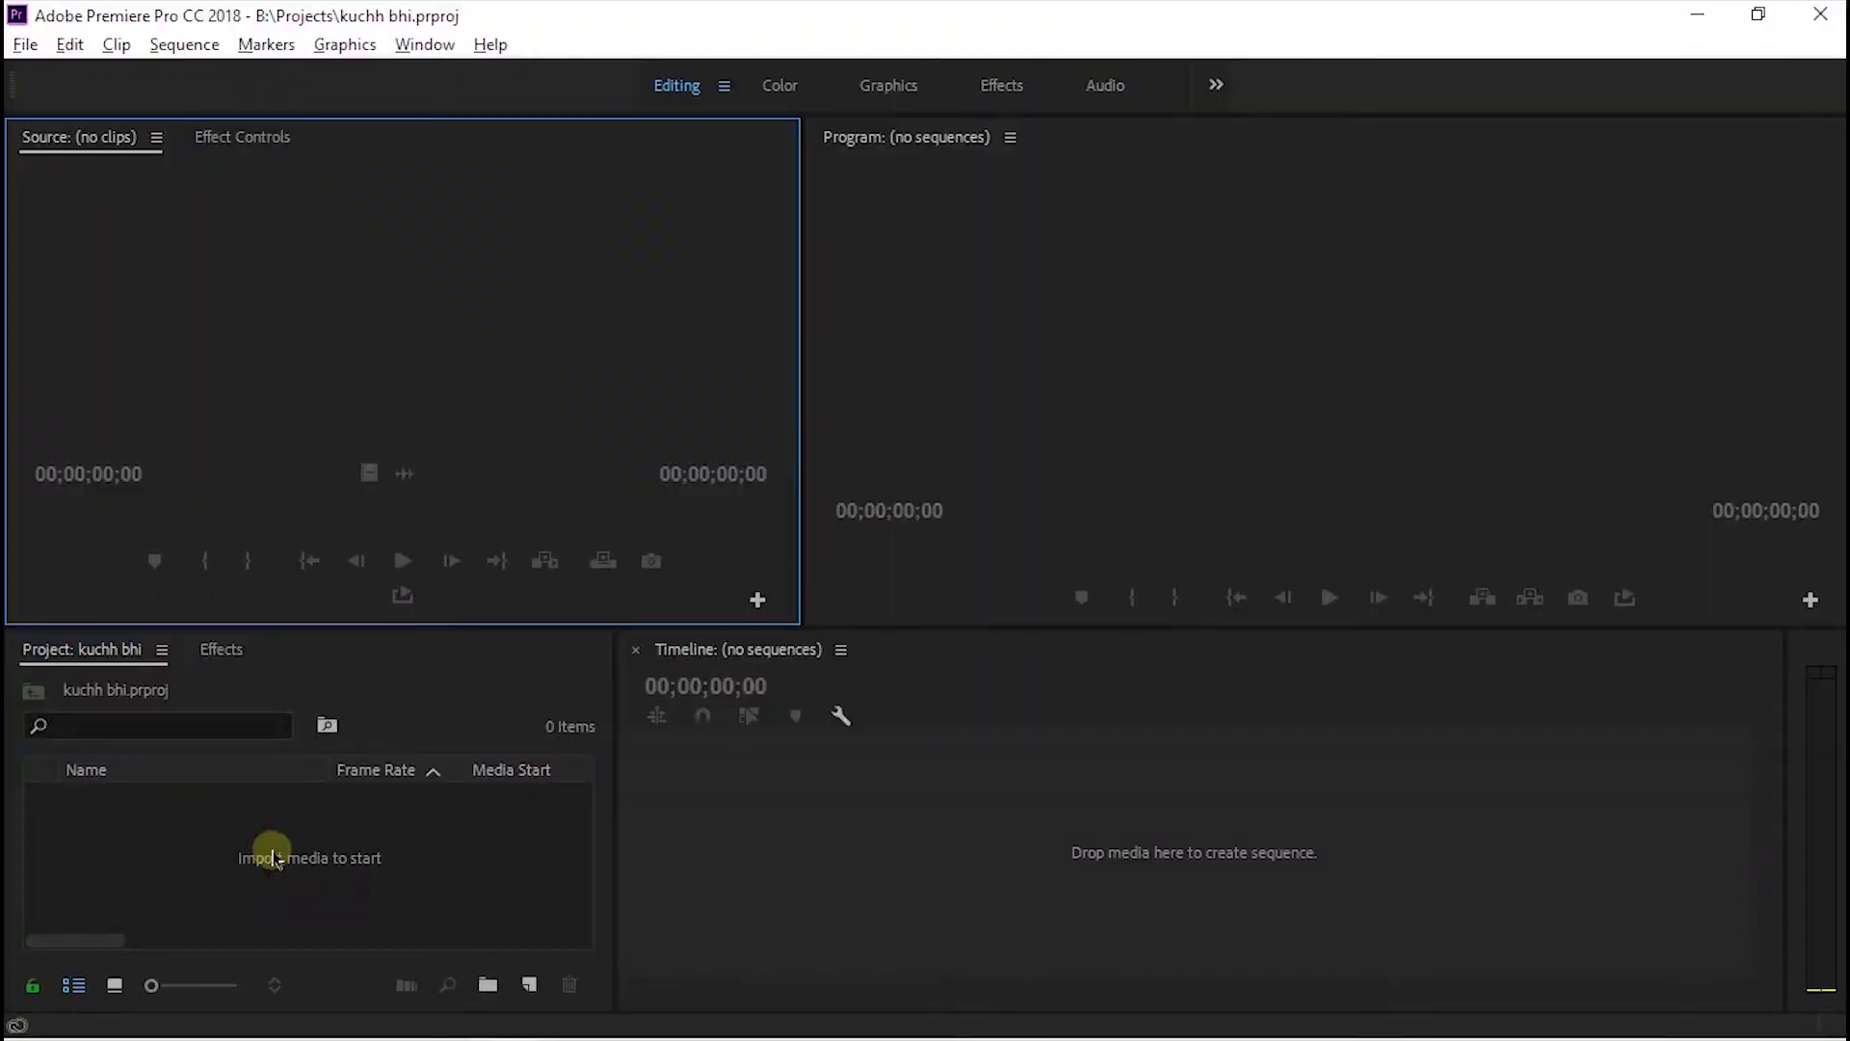
pyautogui.moveTo(925, 296); pyautogui.dragTo(264, 850)
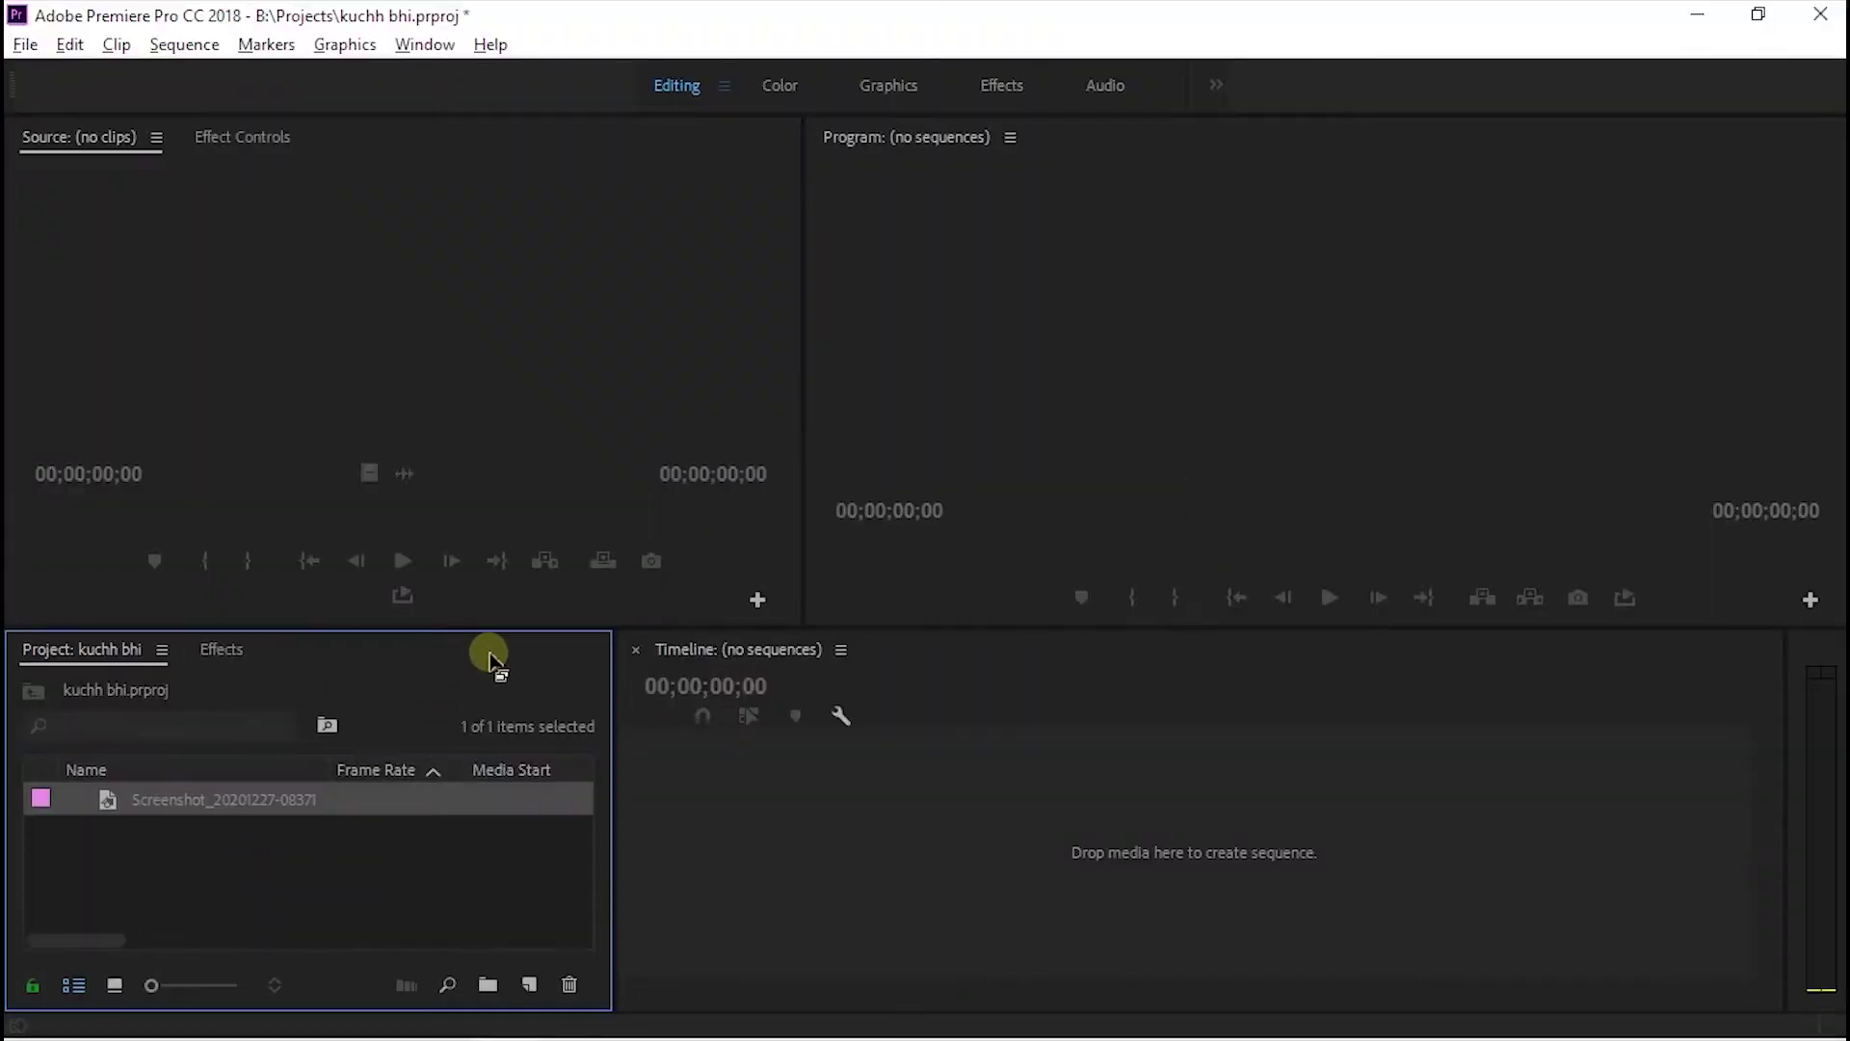
pyautogui.hotkey('alt', 'Tab')
pyautogui.hotkey('alt', 'Tab')
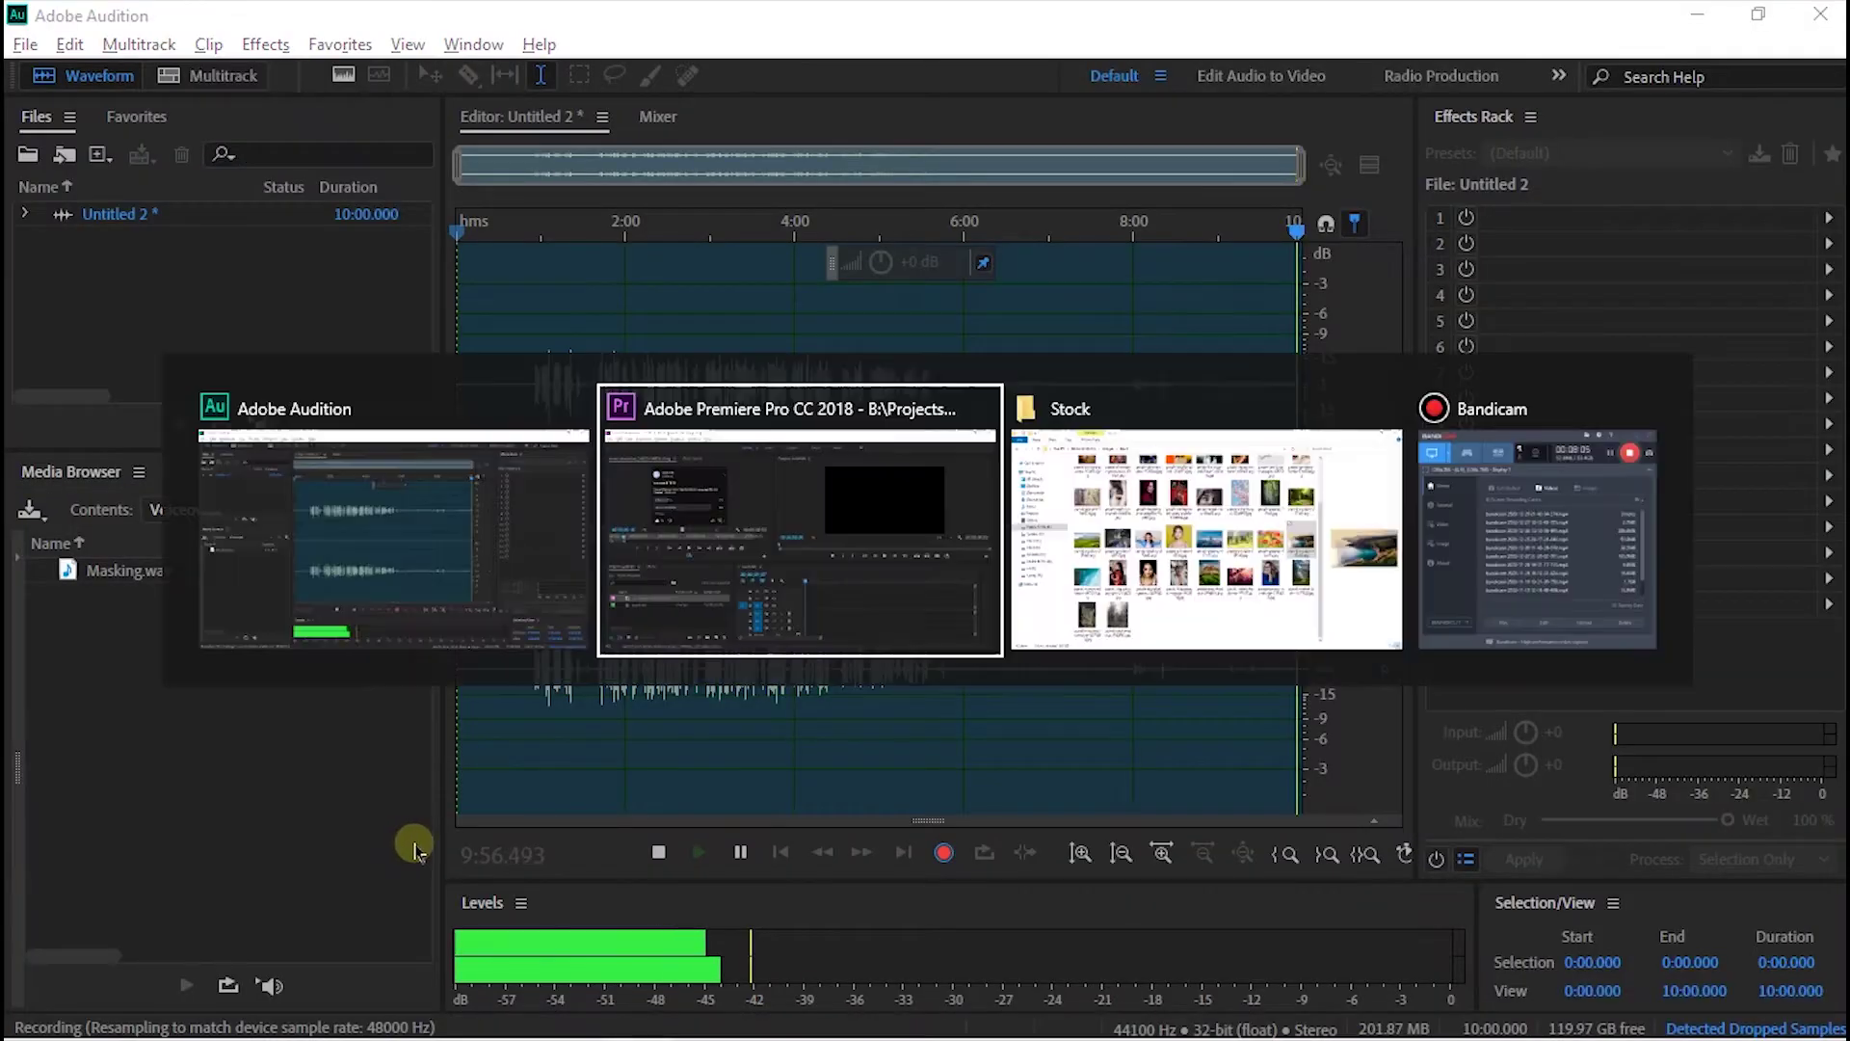
pyautogui.press('Tab')
pyautogui.press('Tab')
pyautogui.hotkey('alt', 'Tab')
pyautogui.press('Tab')
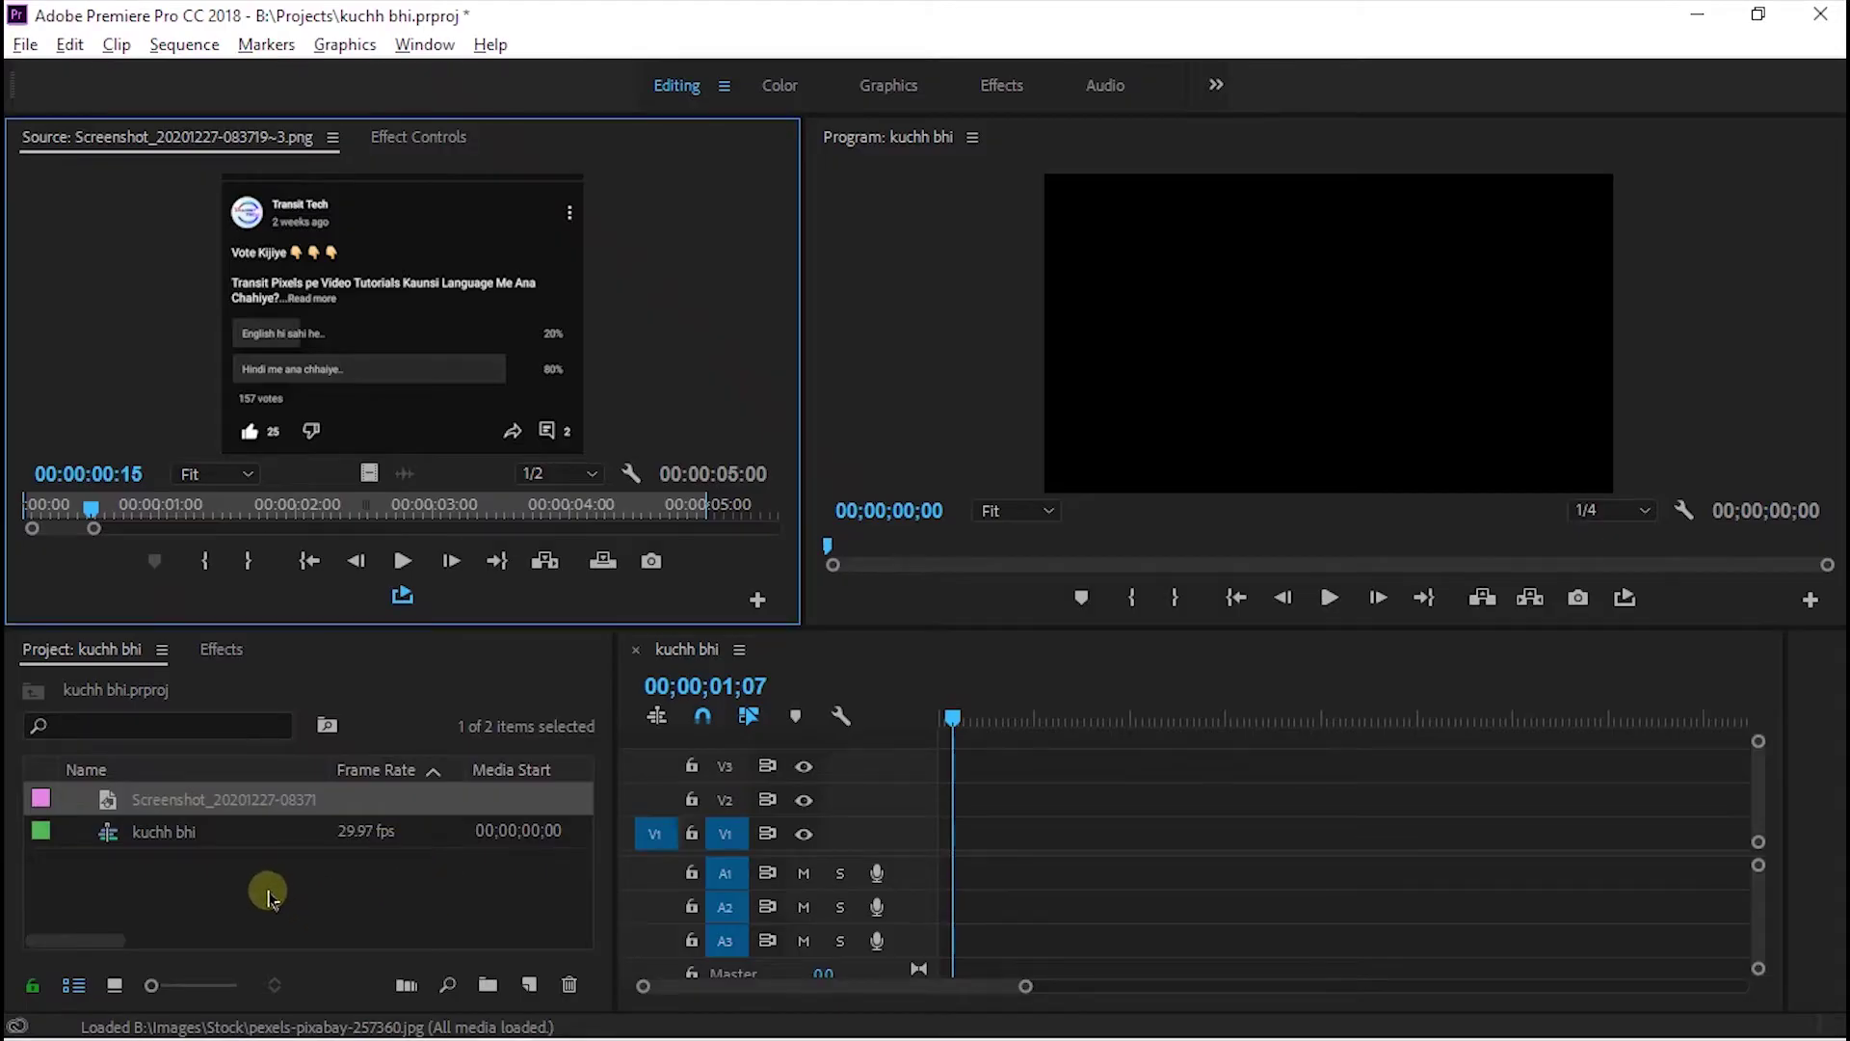
# Create a new light mint green Color Matte with default video settings.
pyautogui.click(529, 984)
pyautogui.click(640, 855)
pyautogui.click(966, 628)
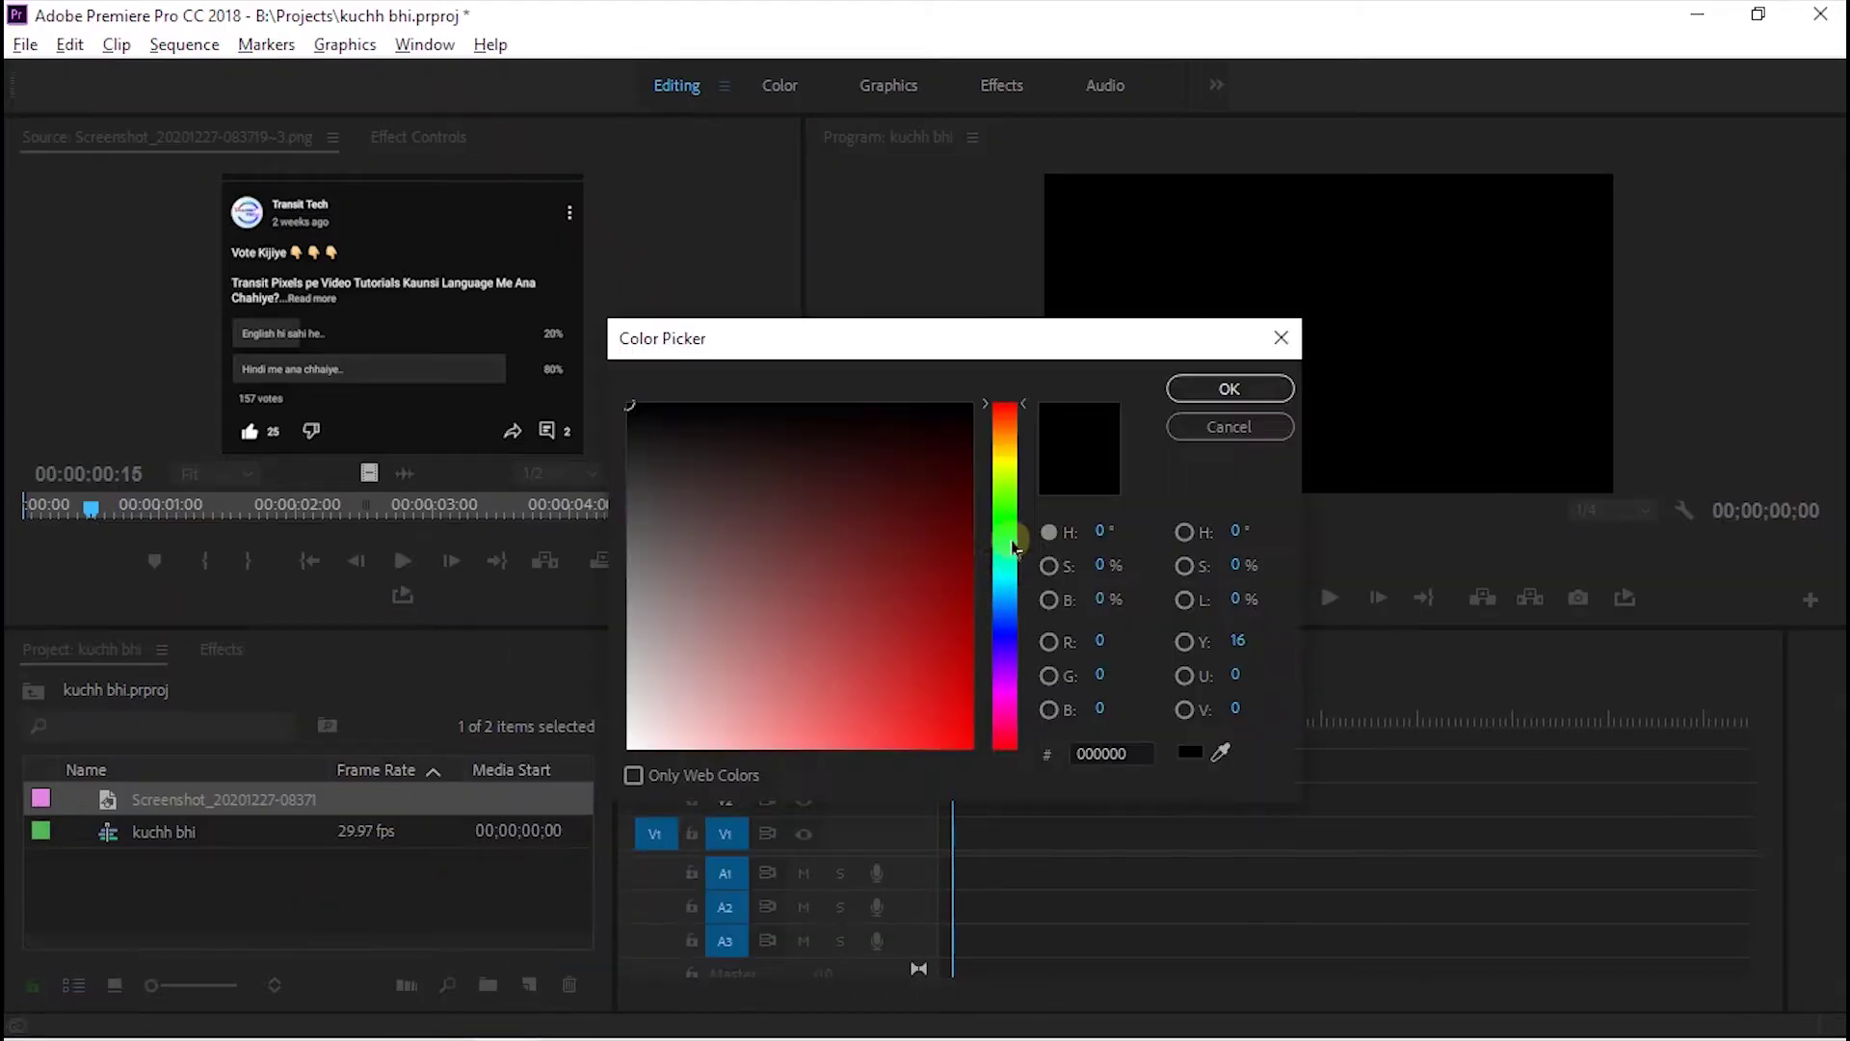
pyautogui.click(1005, 554)
pyautogui.click(864, 747)
pyautogui.click(1230, 388)
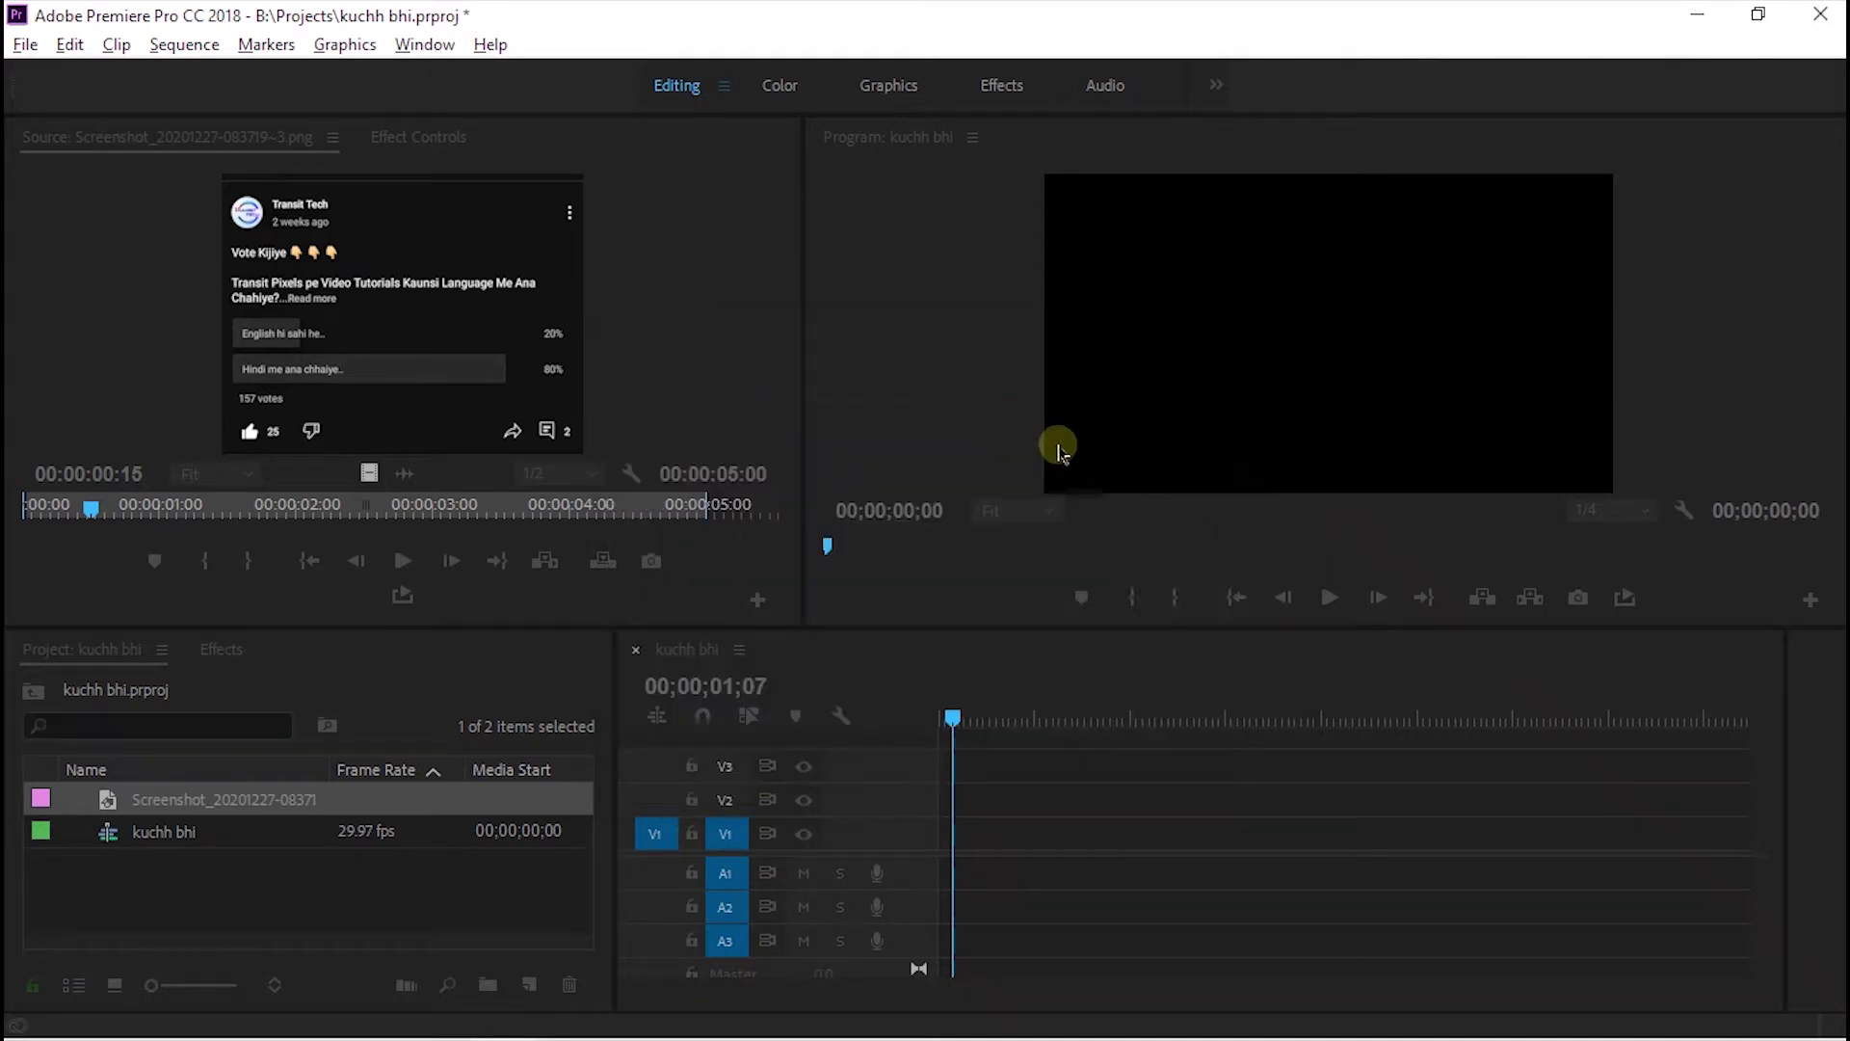
pyautogui.click(863, 576)
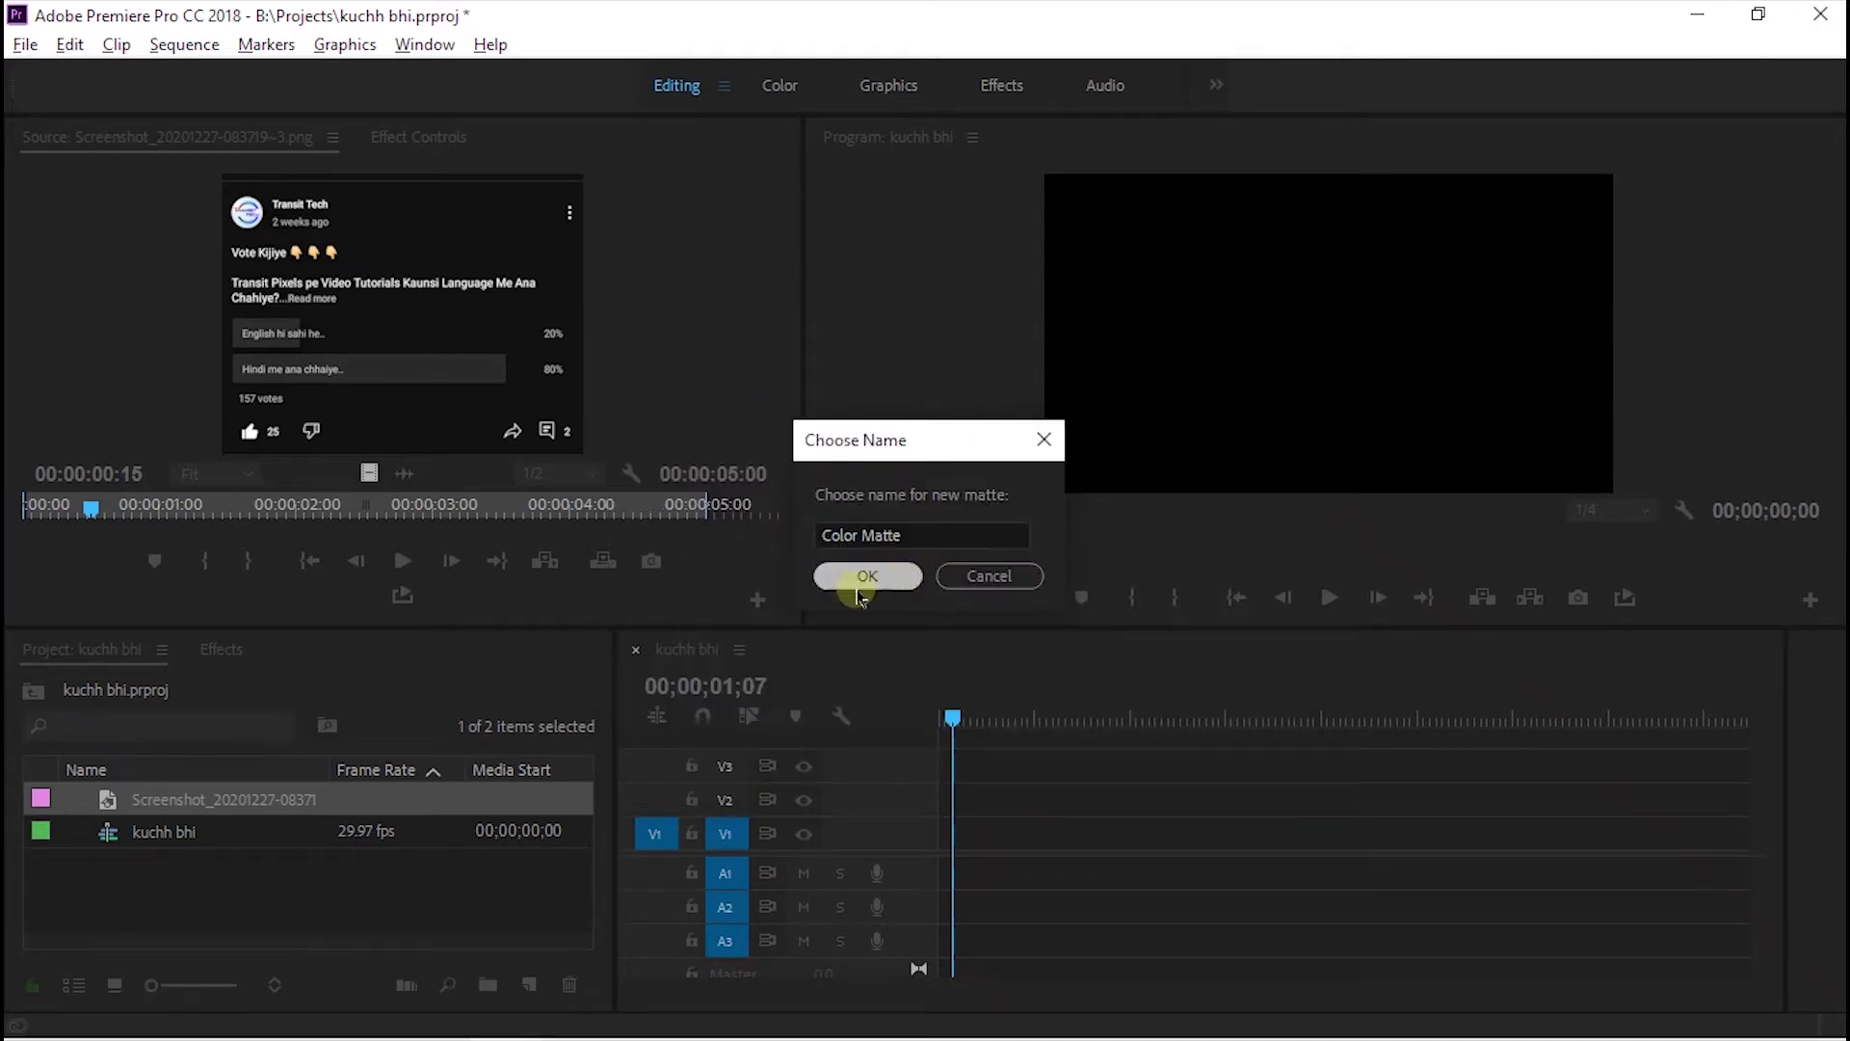
# Place the green Color Matte on V1 and the poll screenshot on V2 above it.
pyautogui.moveTo(123, 813); pyautogui.dragTo(1069, 829)
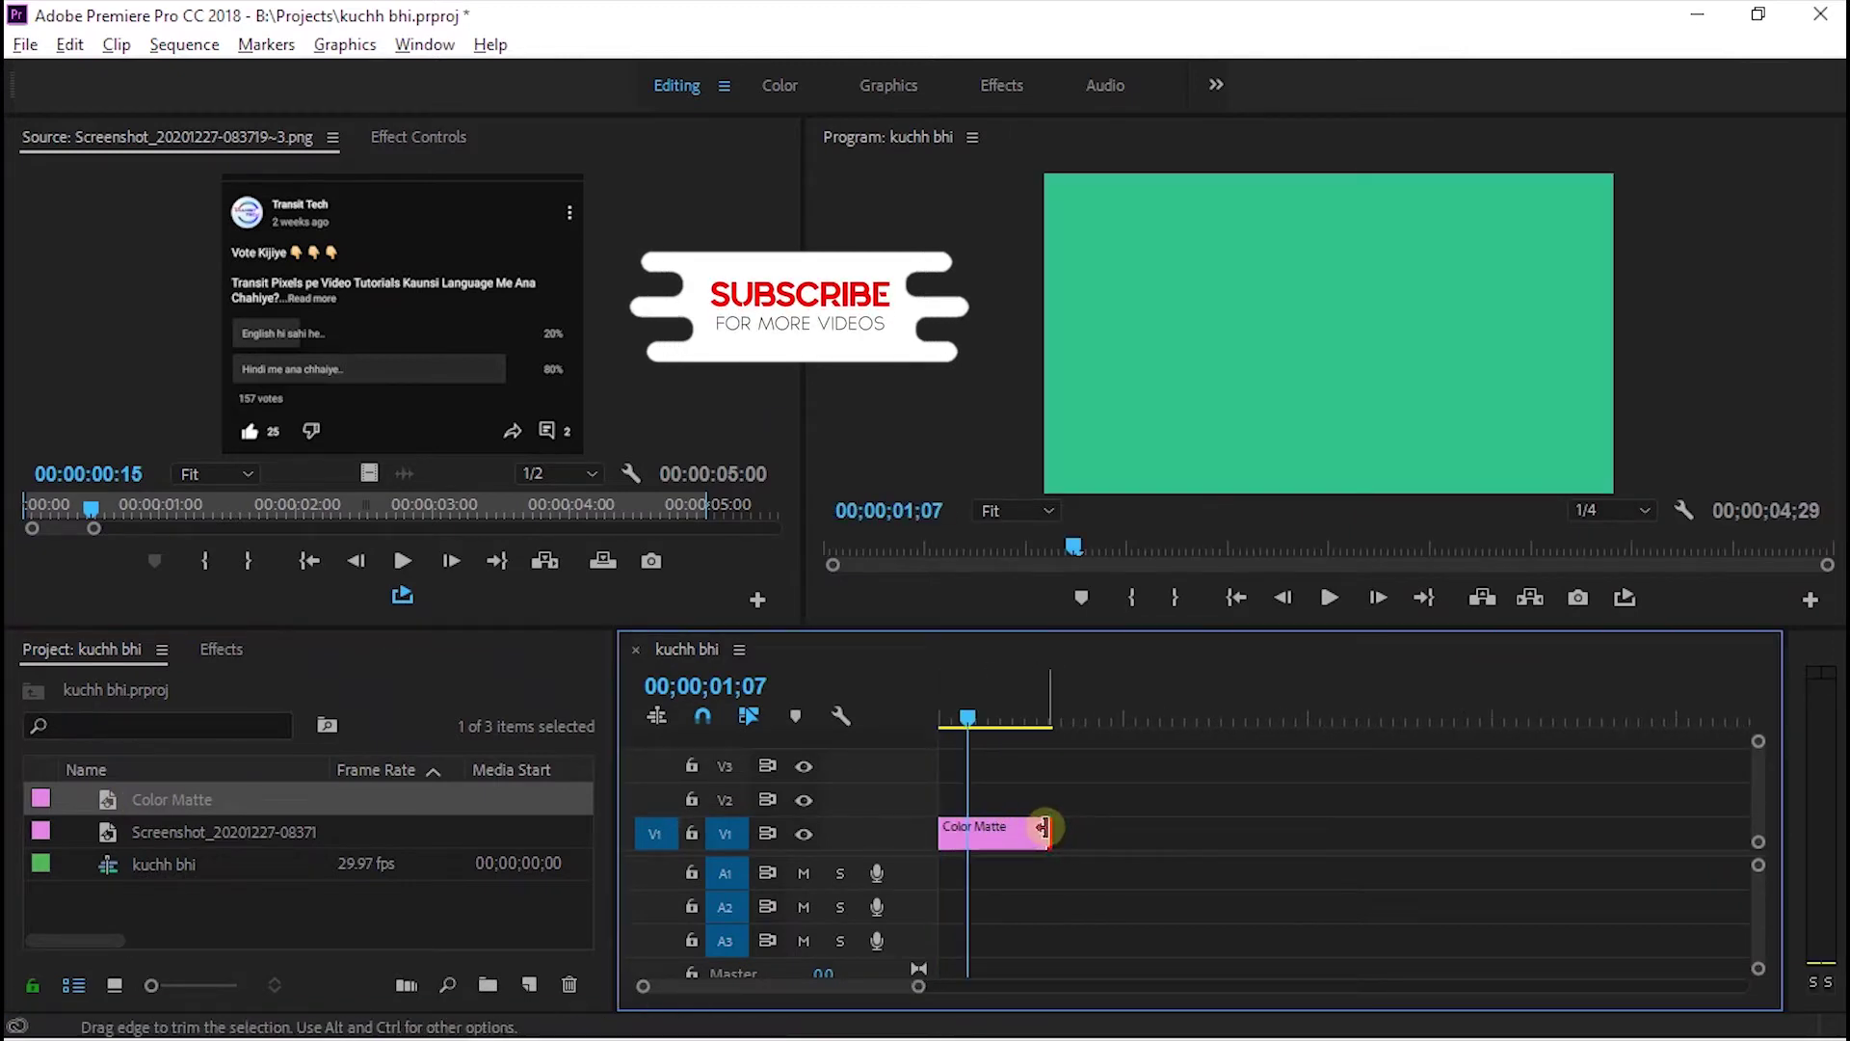
pyautogui.doubleClick(124, 834)
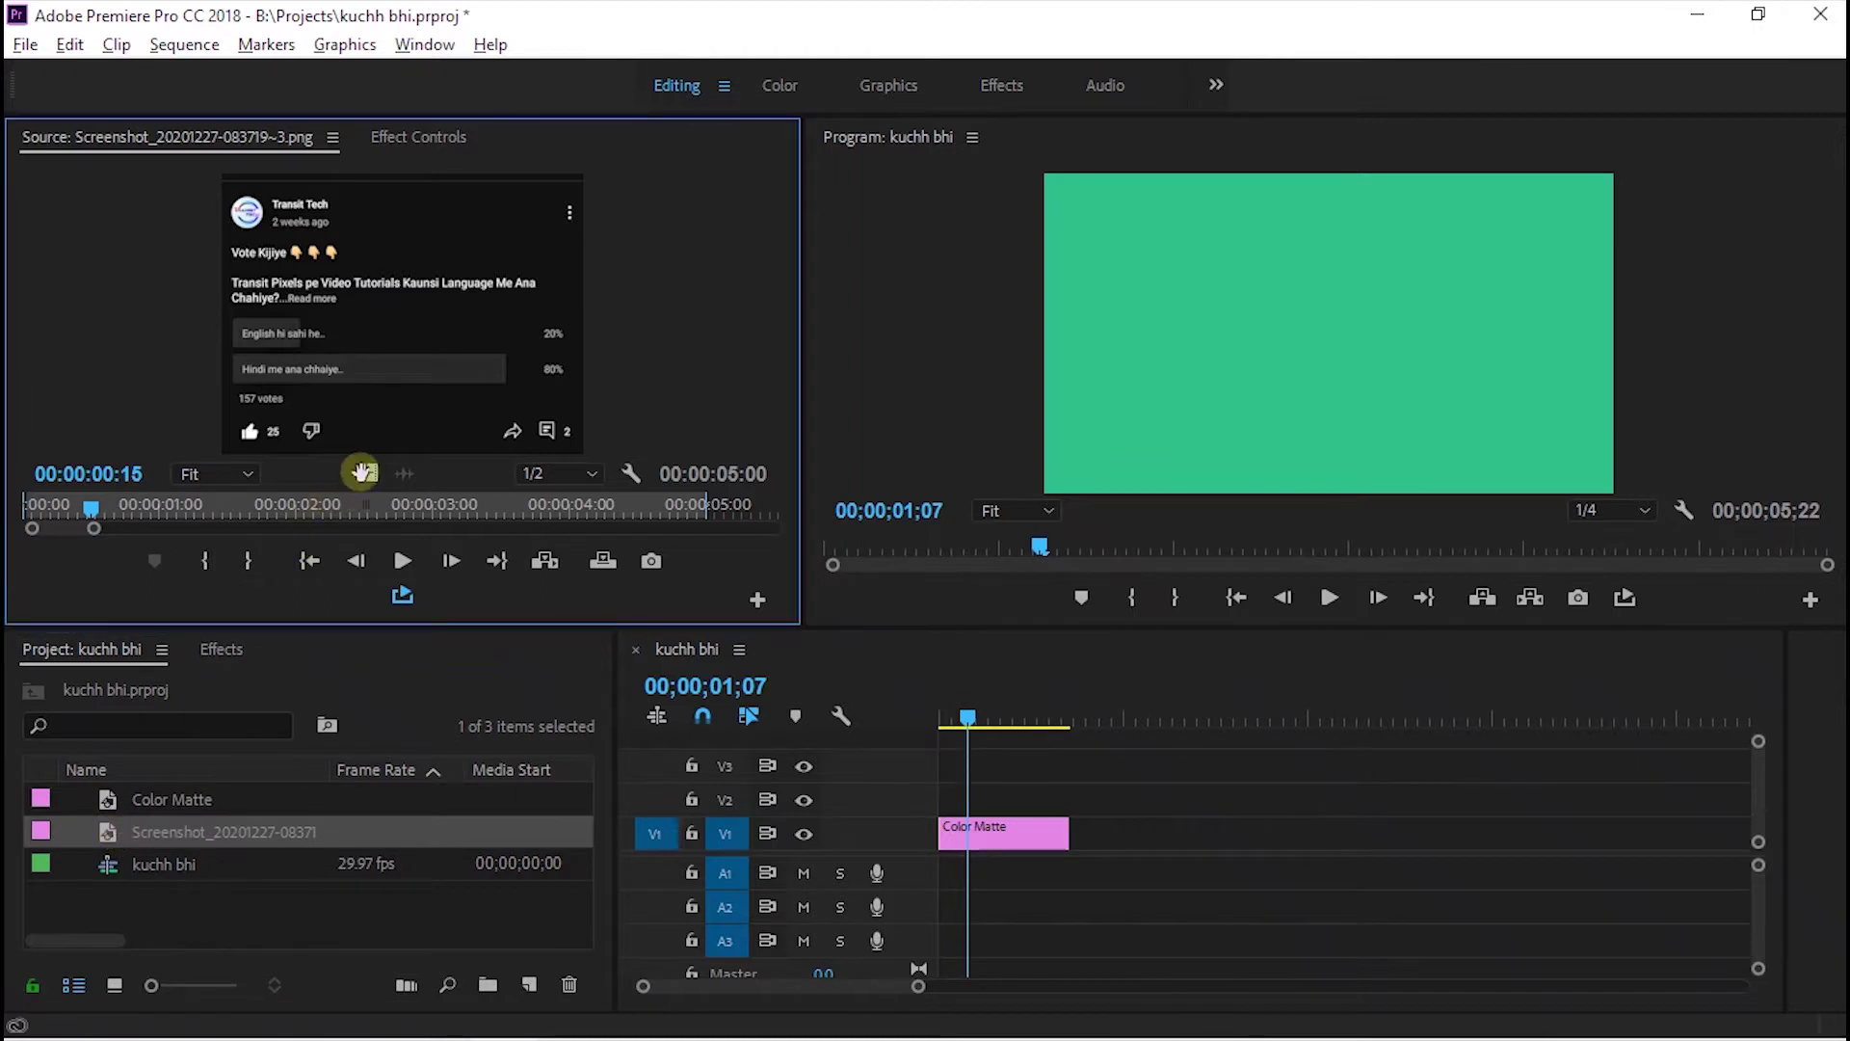
pyautogui.moveTo(939, 780); pyautogui.dragTo(942, 800)
# Slide the V2 screenshot clip later, search effects for 'bas', and set the time to 3;00.
pyautogui.press('=')
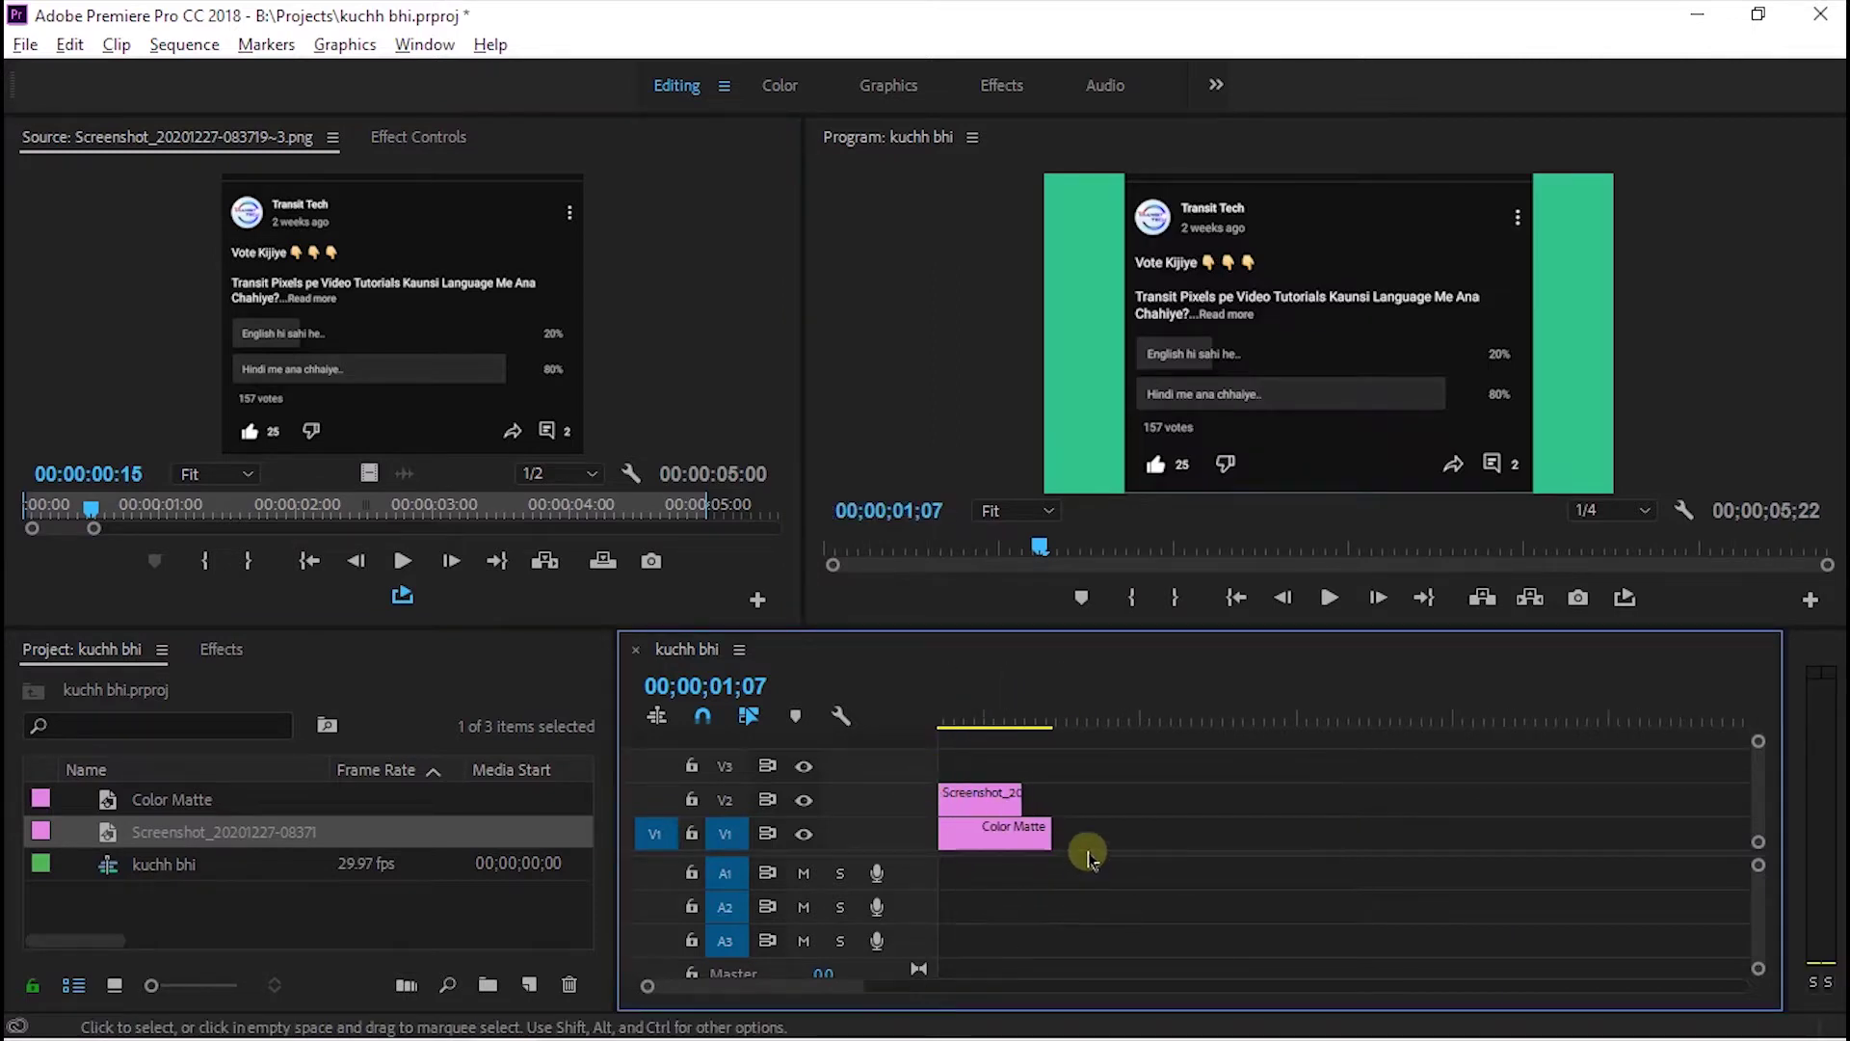
pyautogui.moveTo(1138, 797)
pyautogui.mouseDown()
pyautogui.moveTo(1151, 820)
pyautogui.moveTo(1284, 830)
pyautogui.mouseUp()
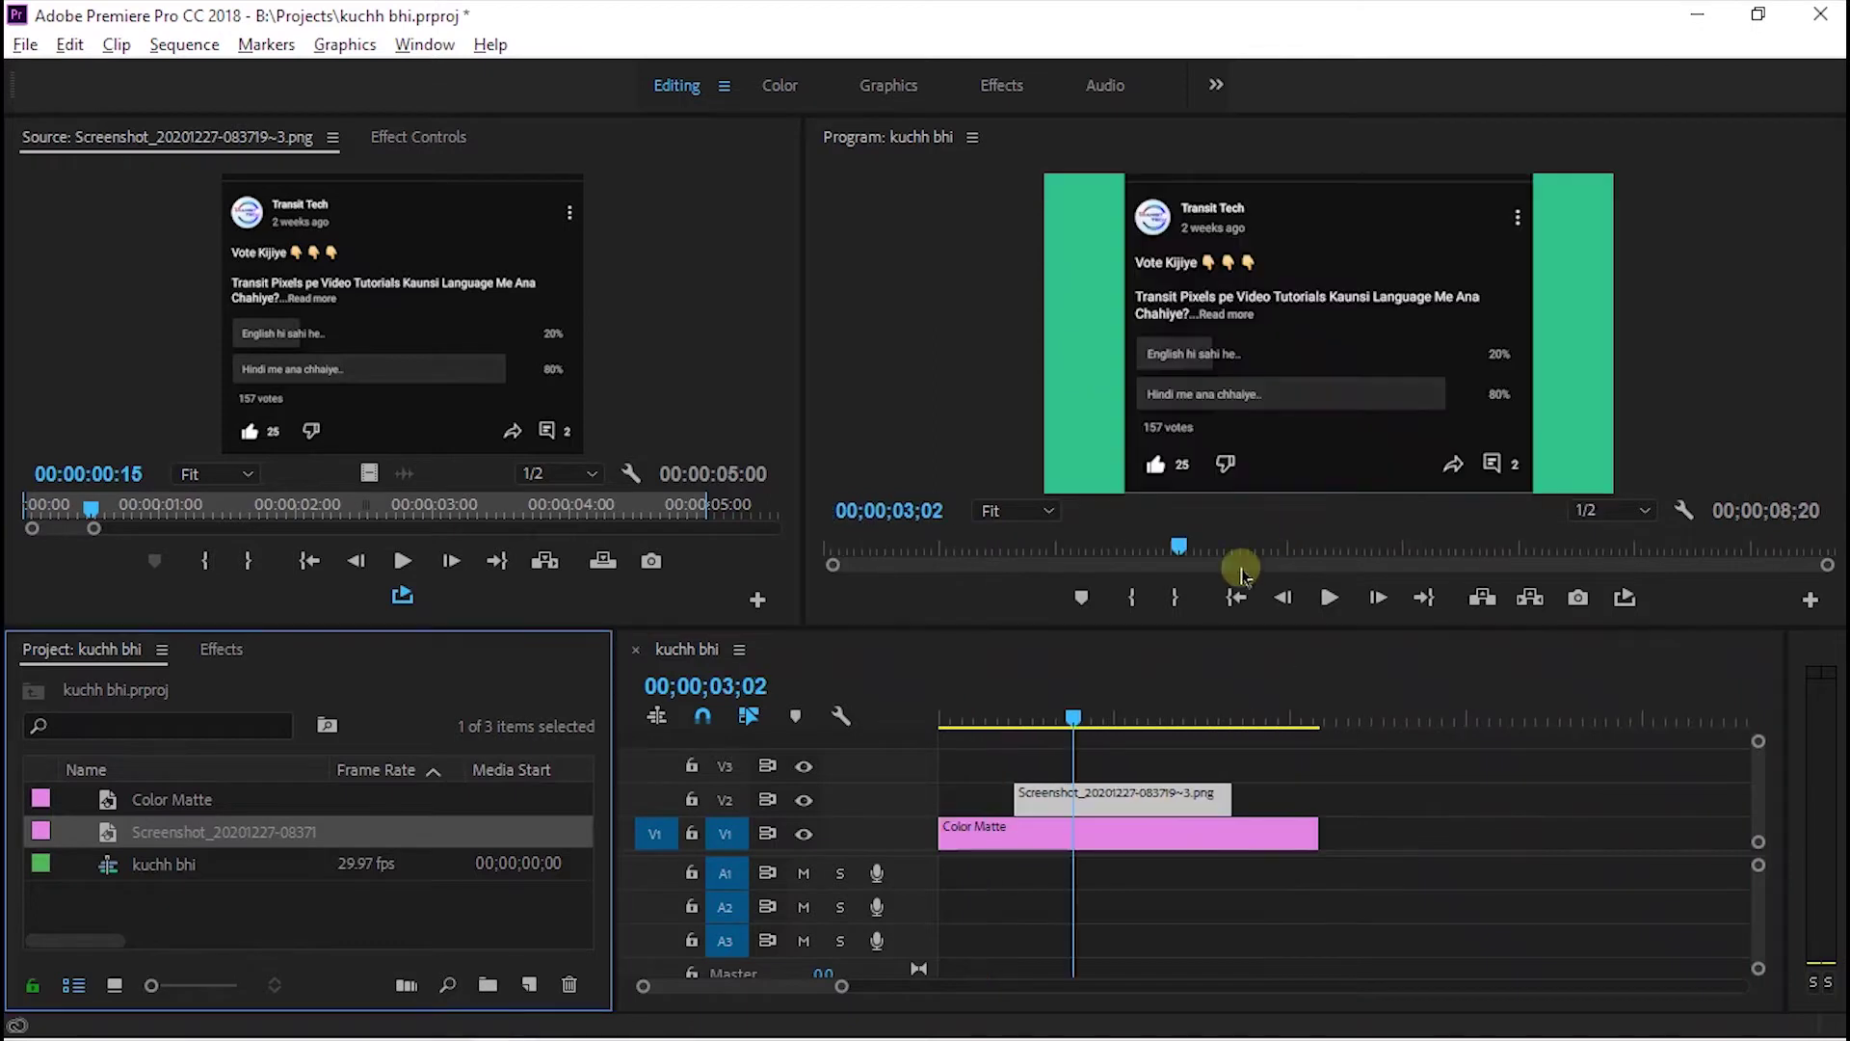
pyautogui.click(224, 649)
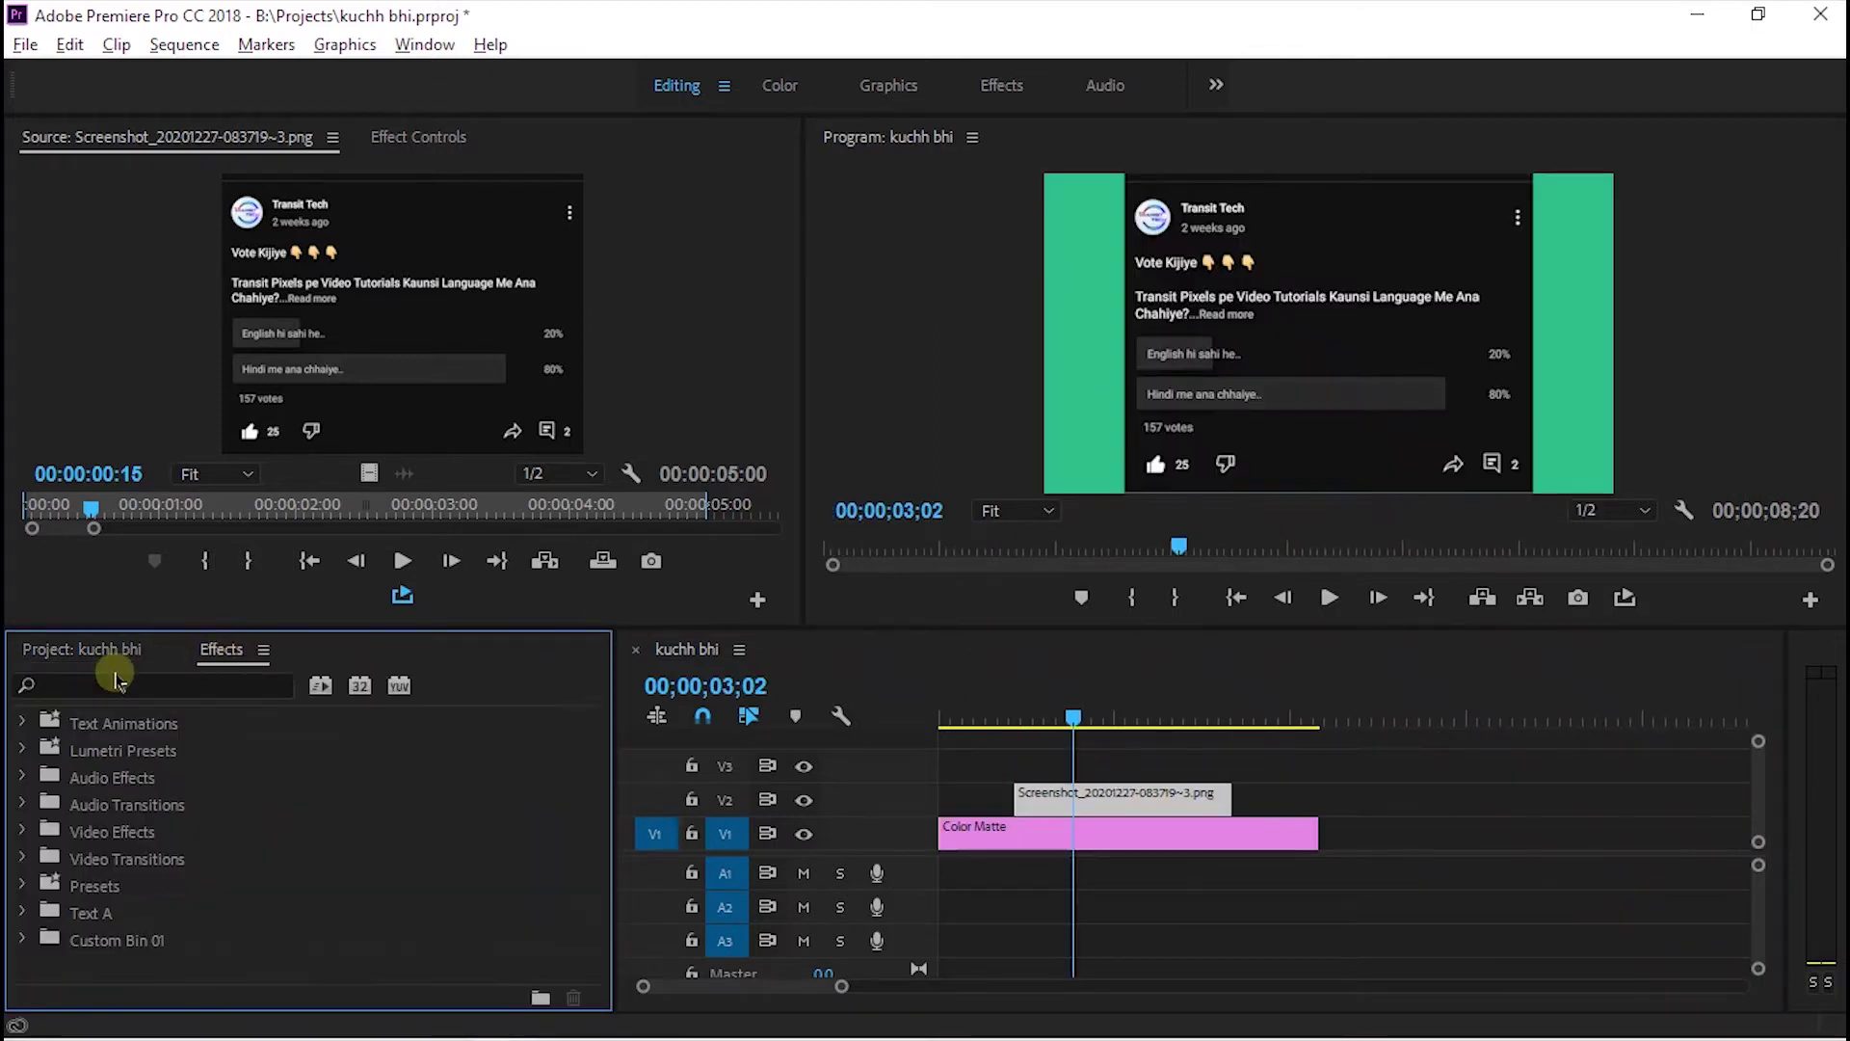
pyautogui.click(130, 685)
pyautogui.write('bas')
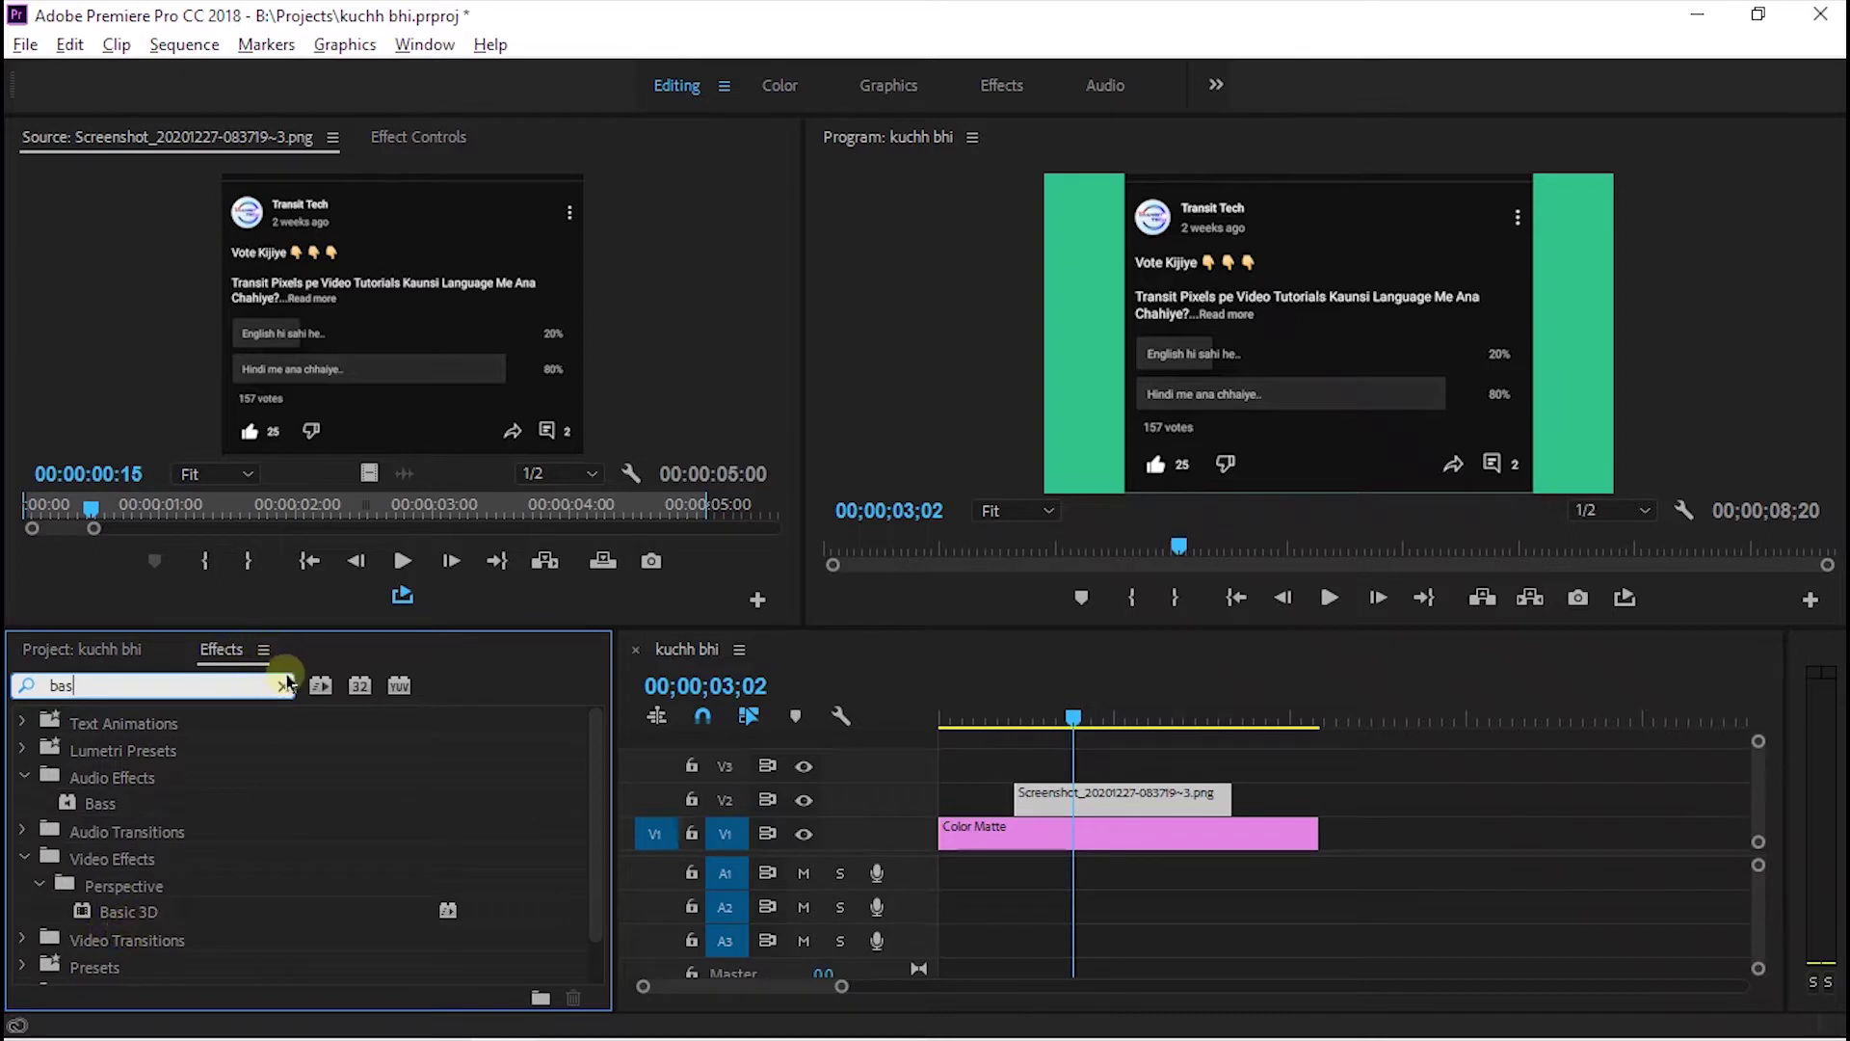
pyautogui.hotkey('shift', '1')
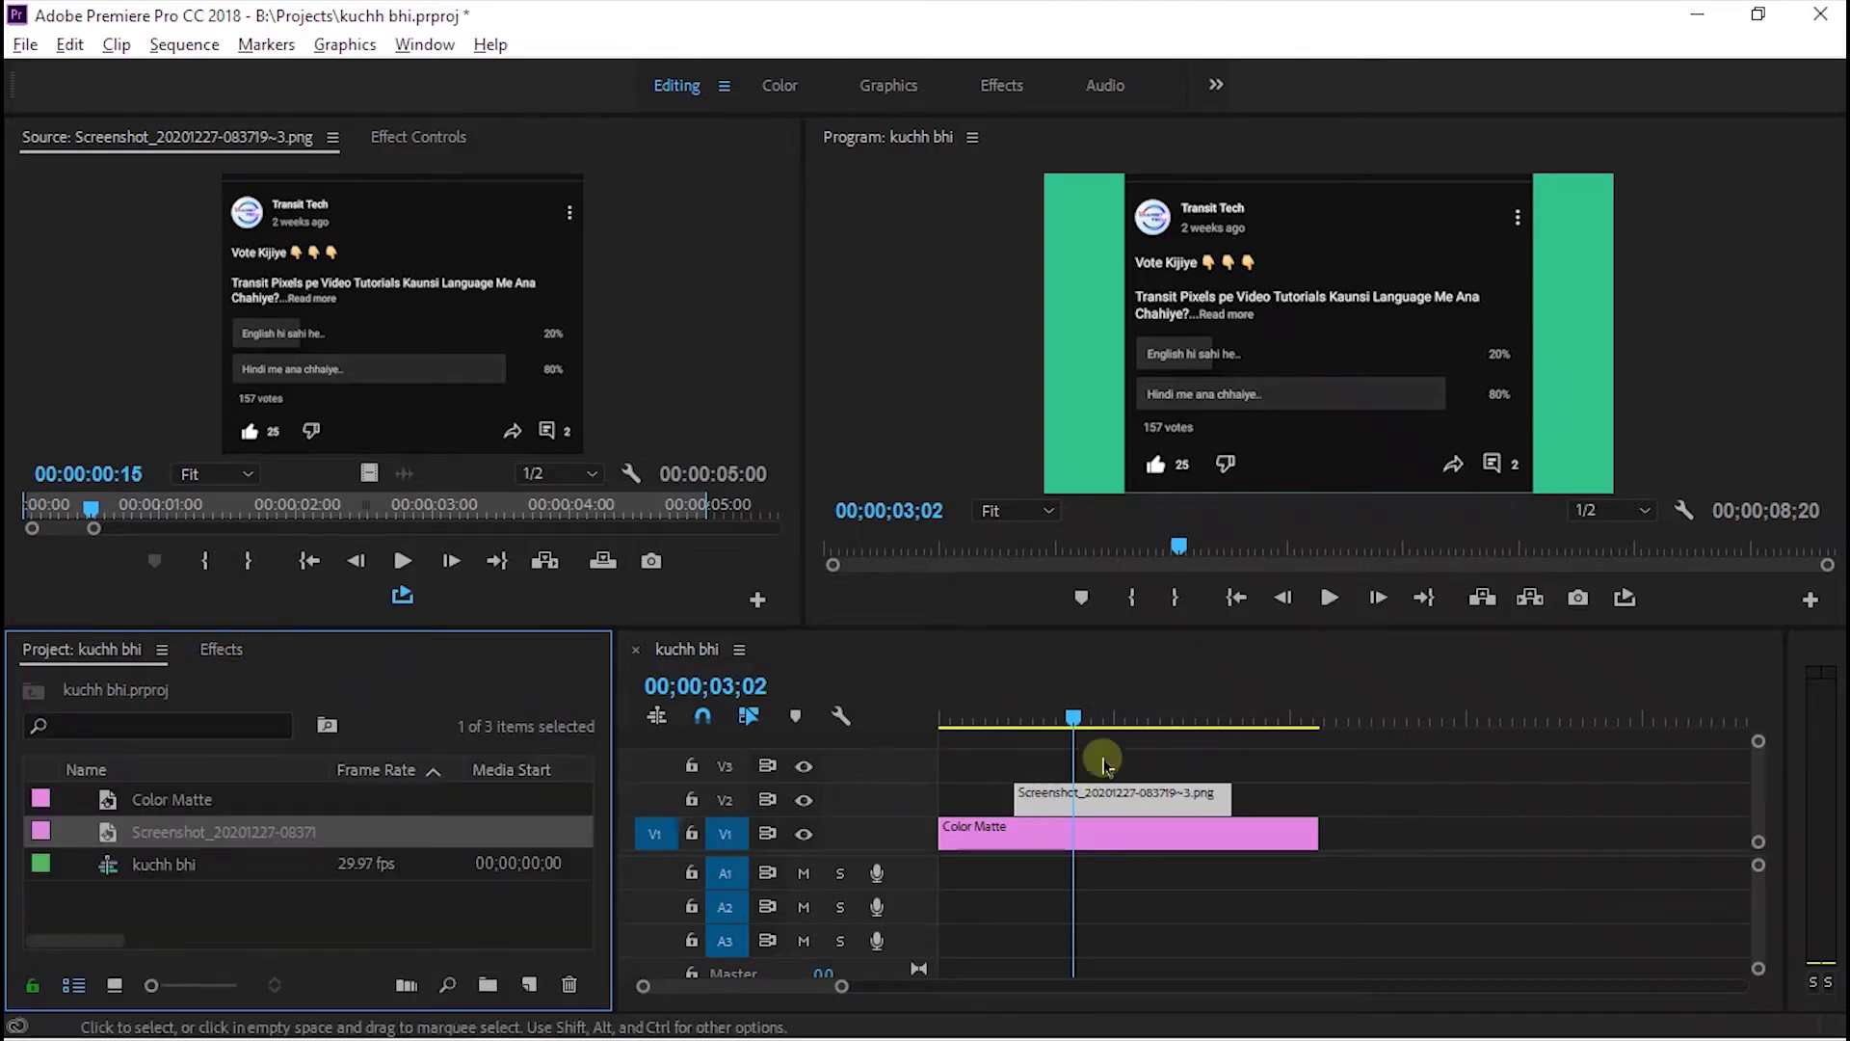
pyautogui.click(1071, 719)
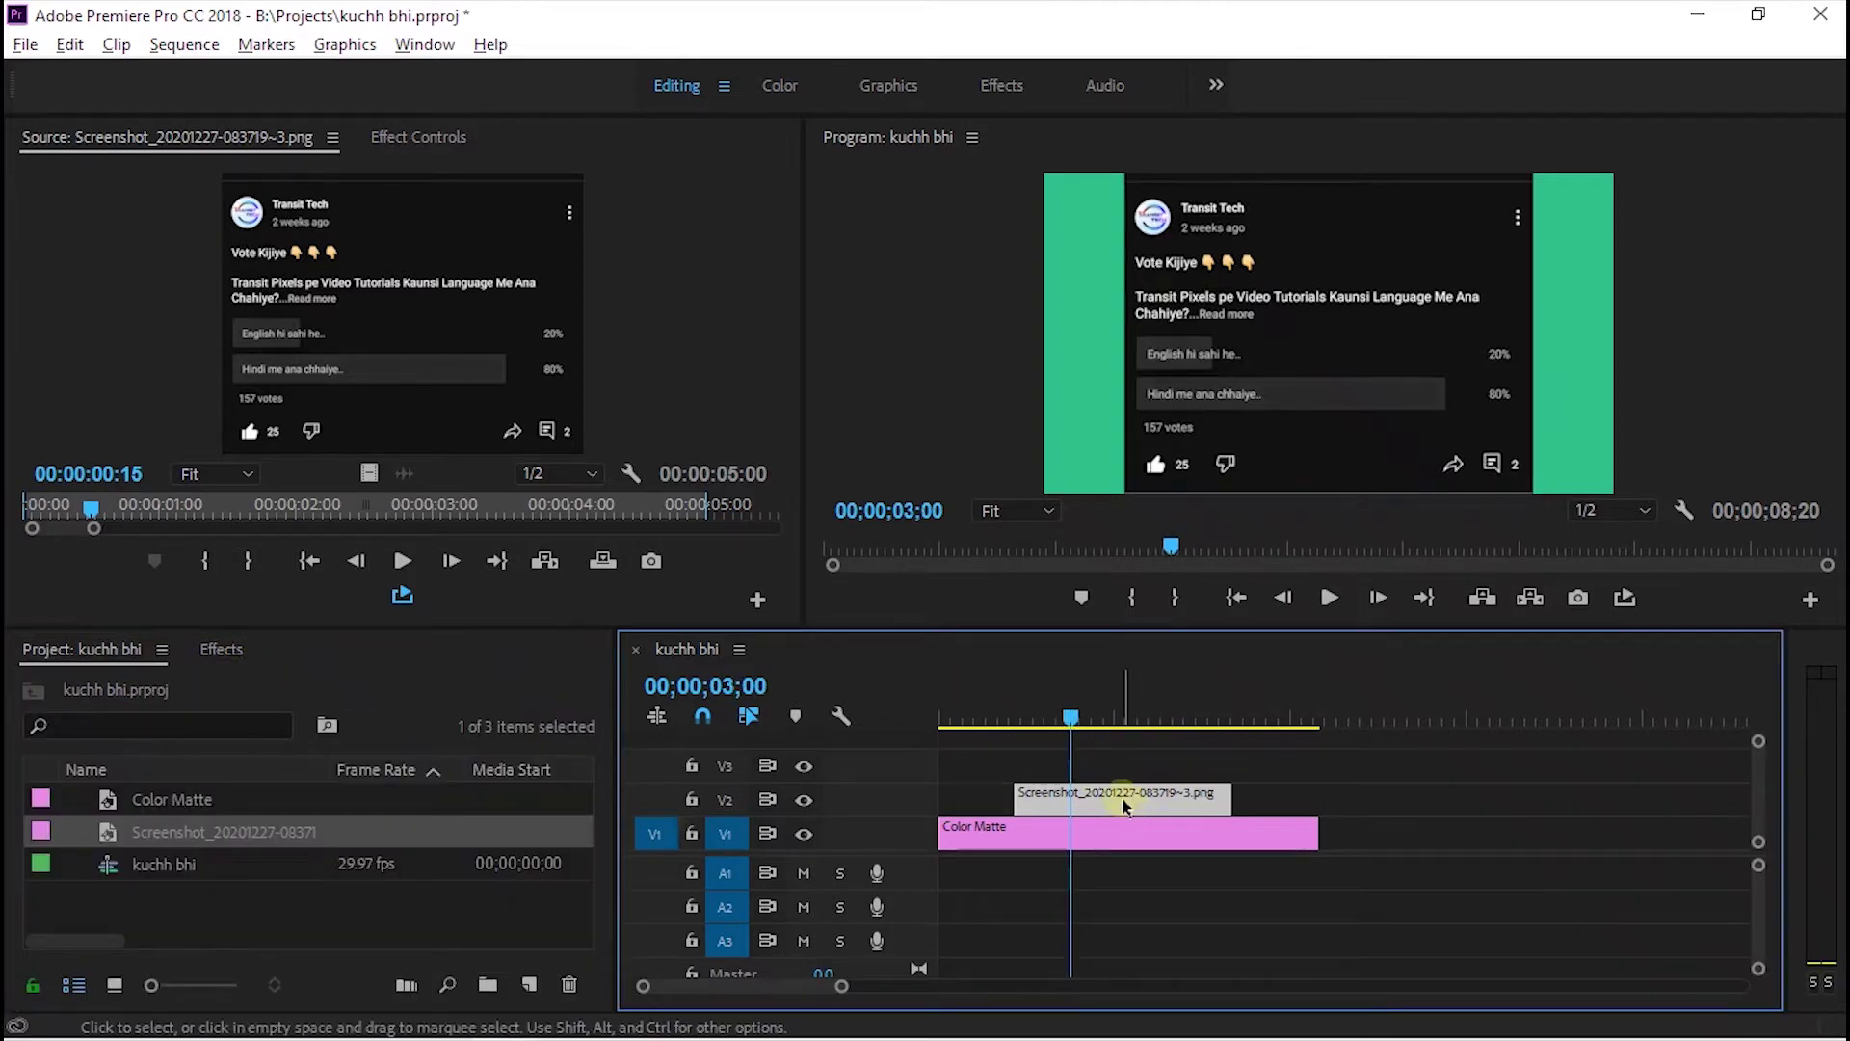
# Replace the V2 screenshot clip with an After Effects composition.
pyautogui.rightClick(1125, 806)
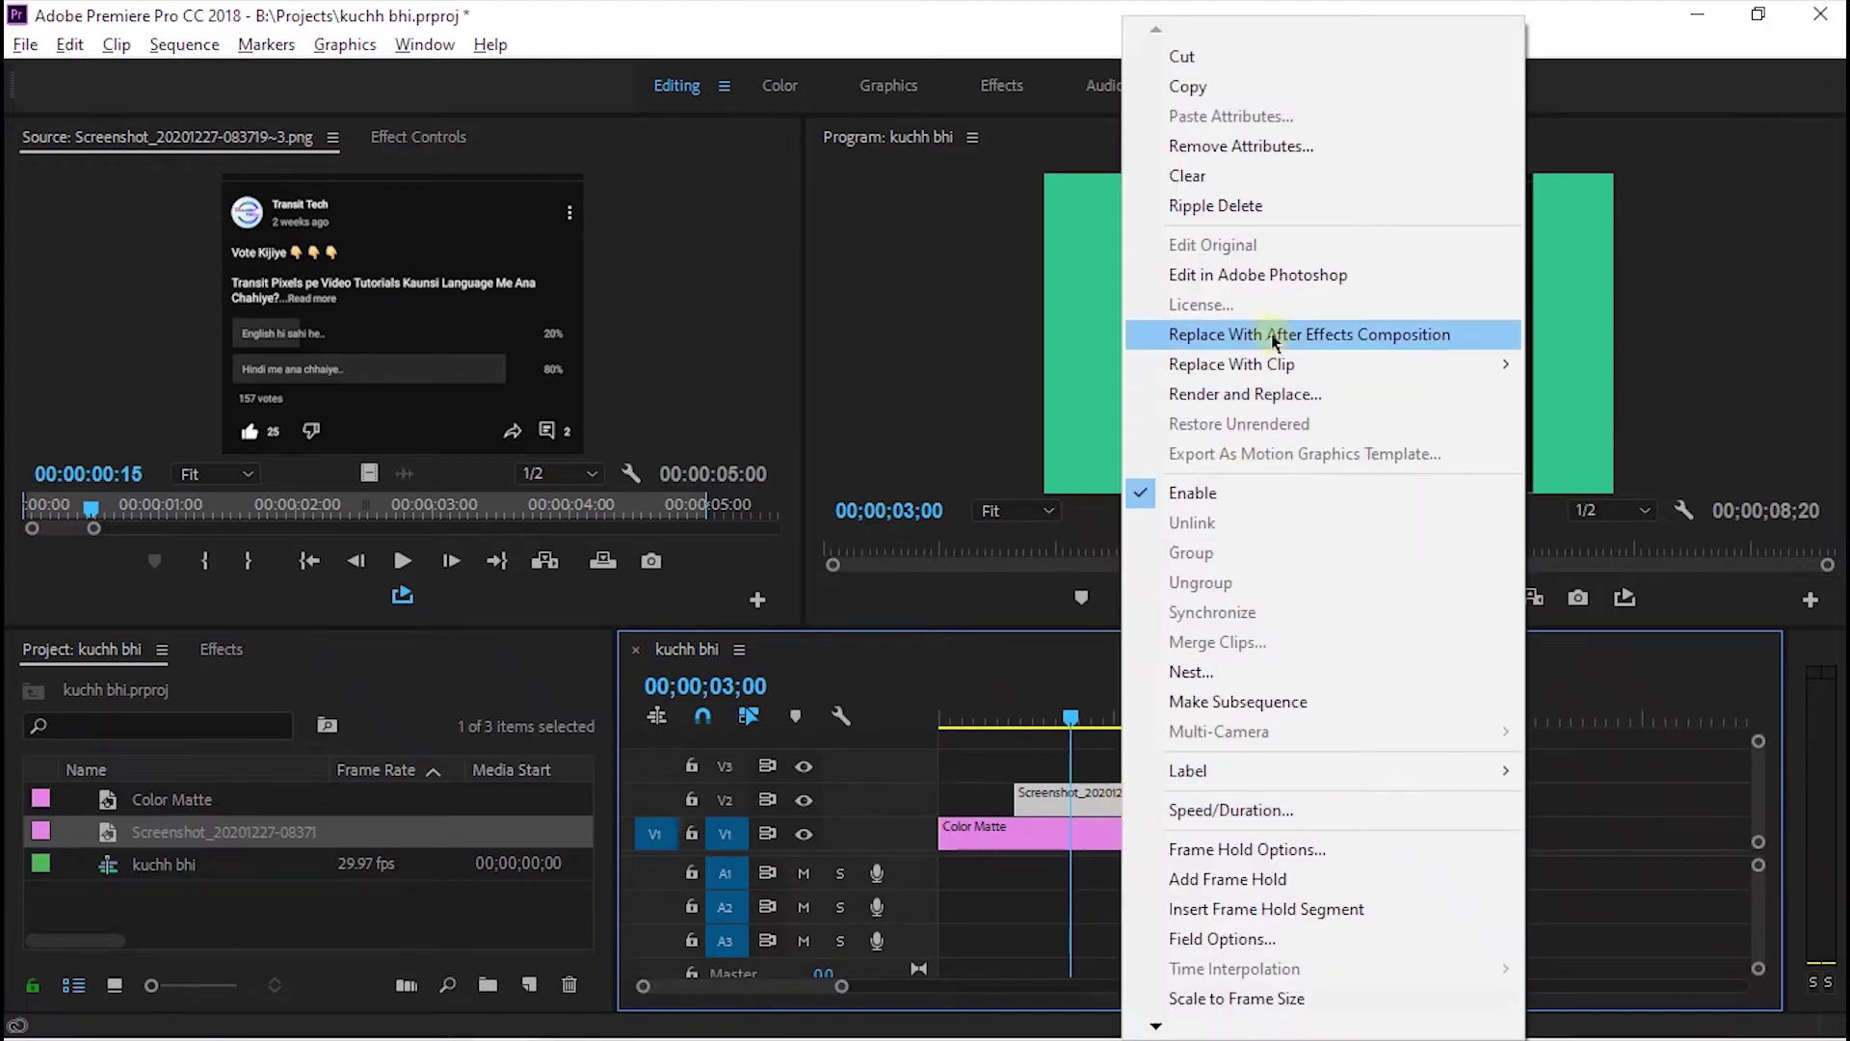
pyautogui.click(1436, 336)
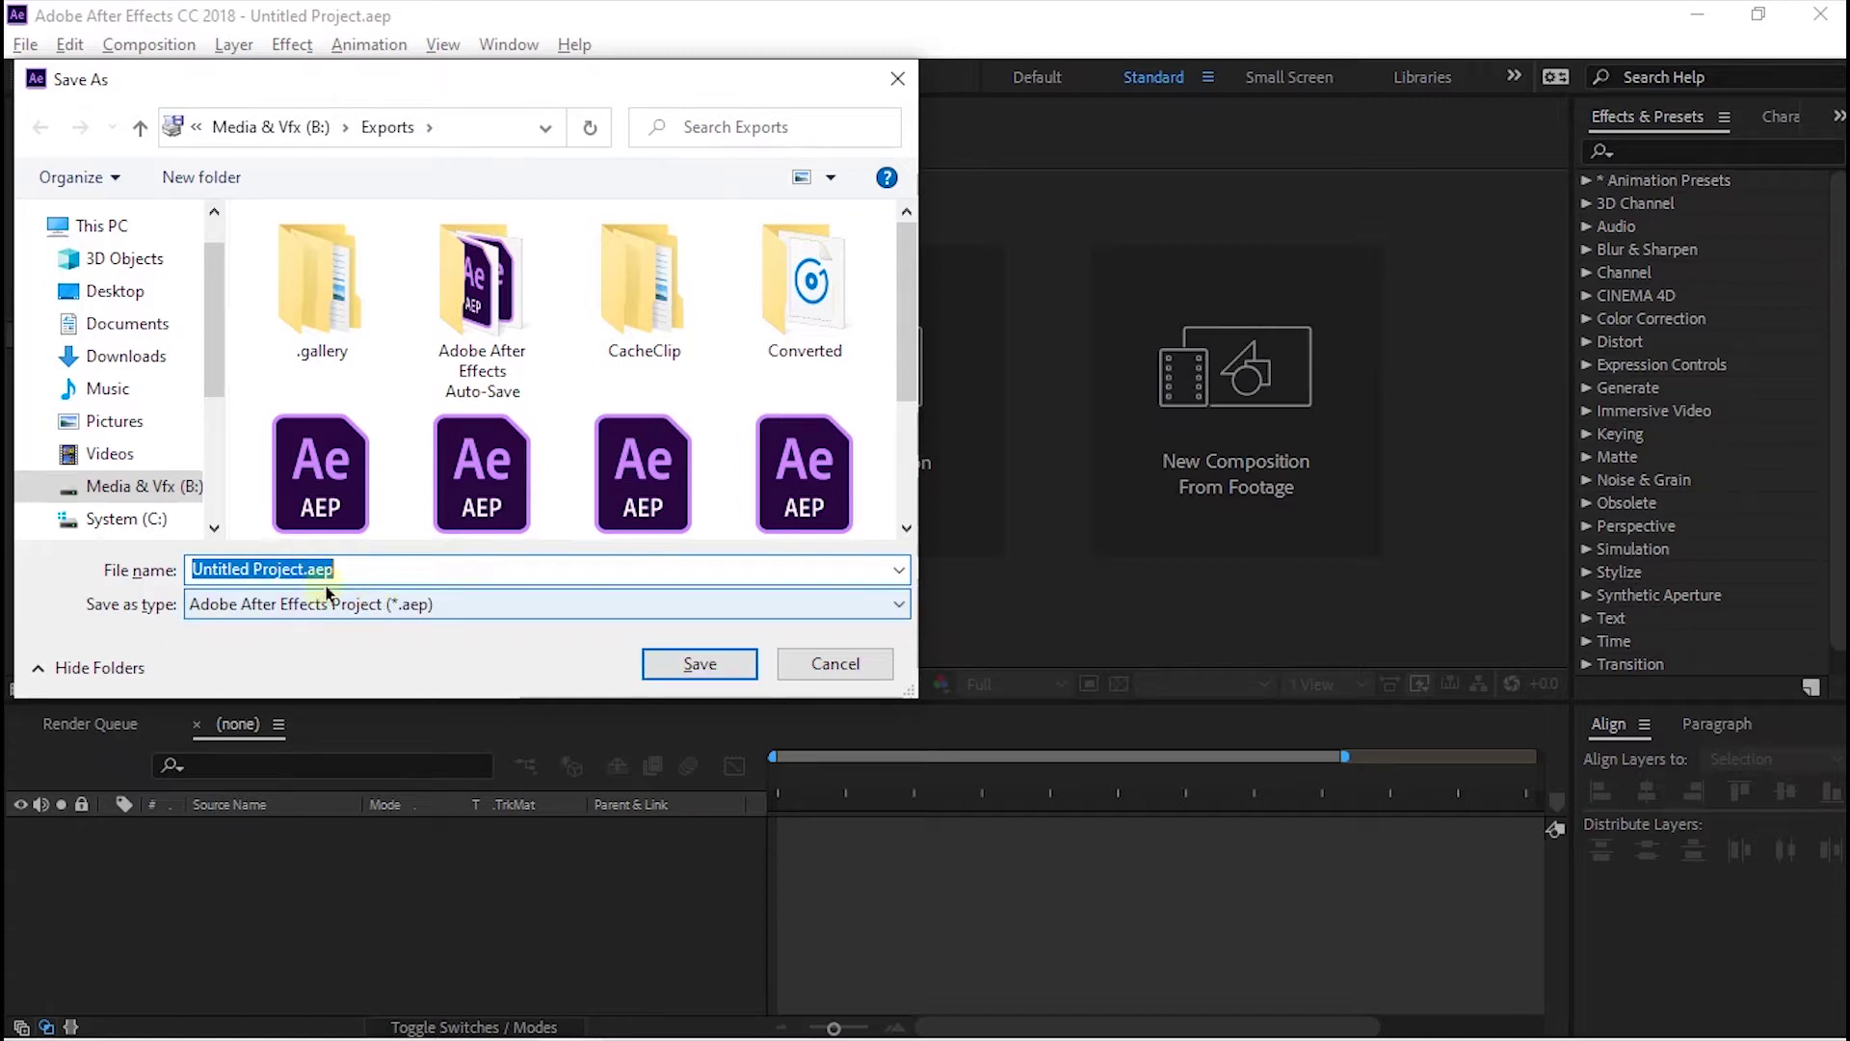
# Save the After Effects project as kuchh bhi and add a test text layer 'gh'.
pyautogui.write('kuc')
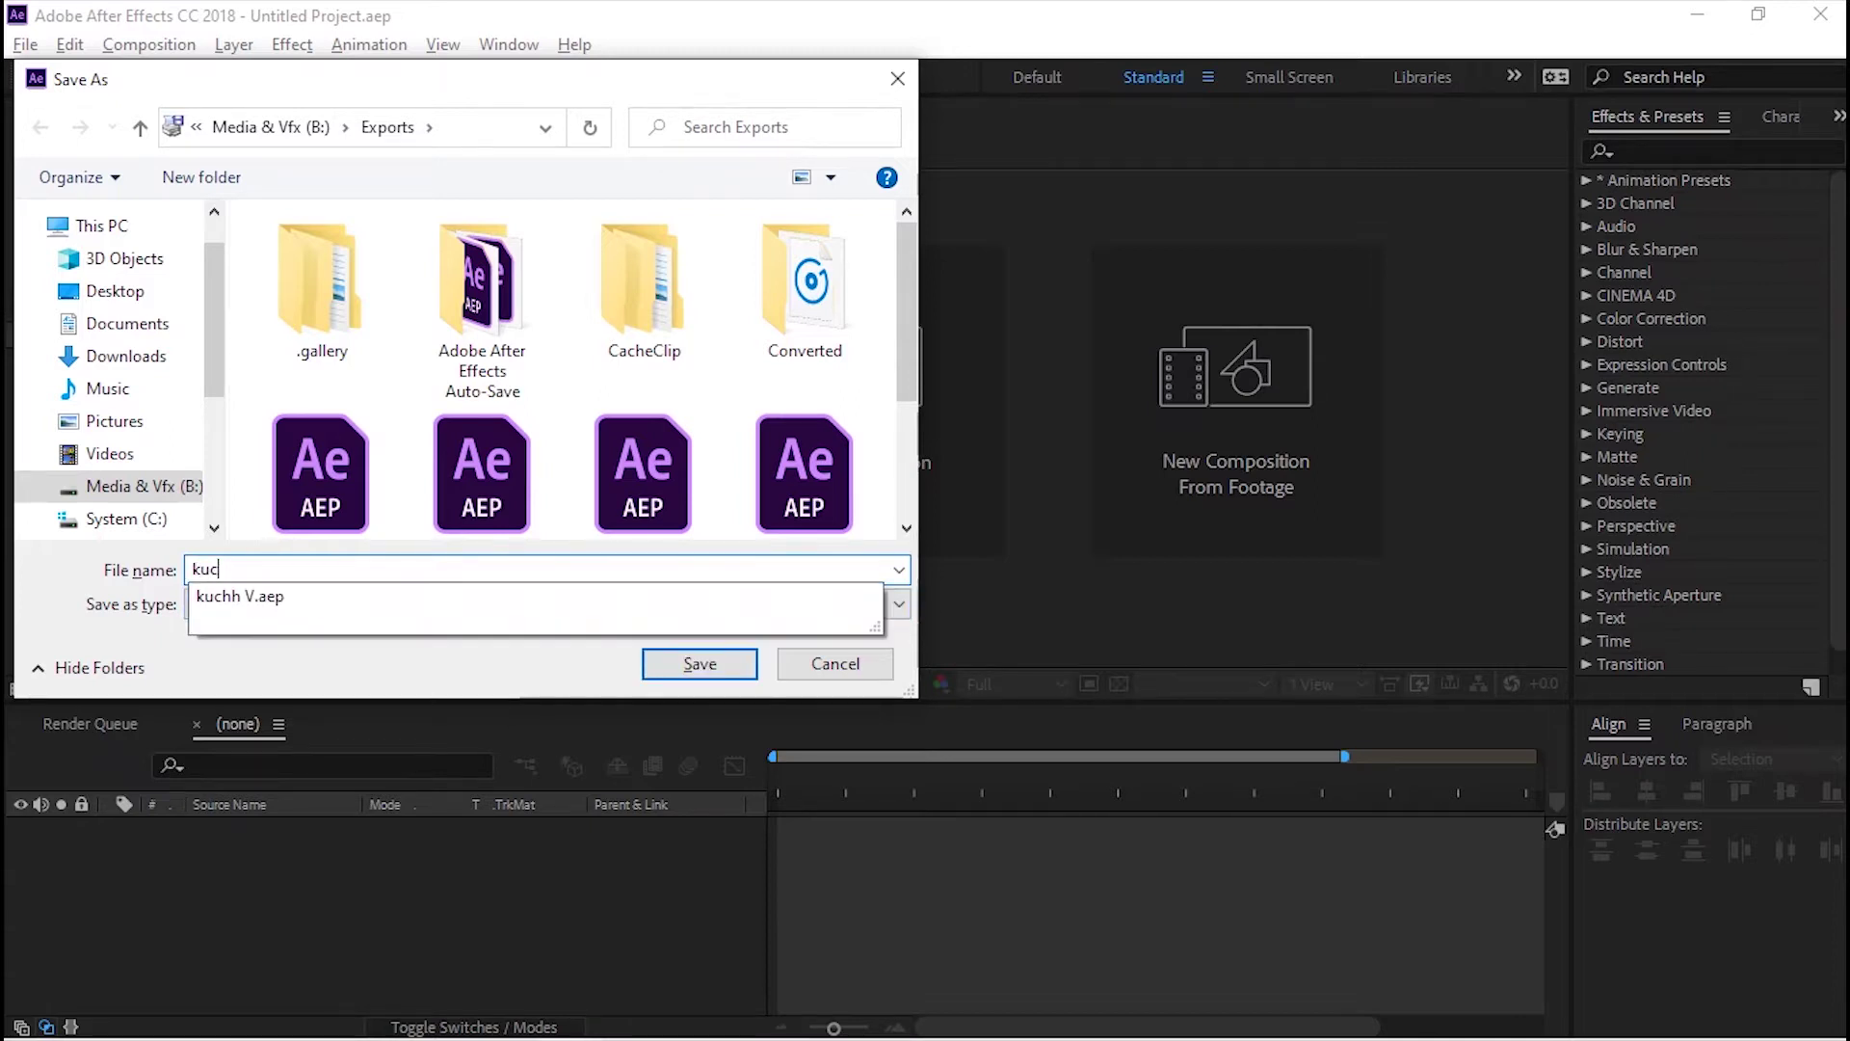
pyautogui.write('hh bhi')
pyautogui.press('Return')
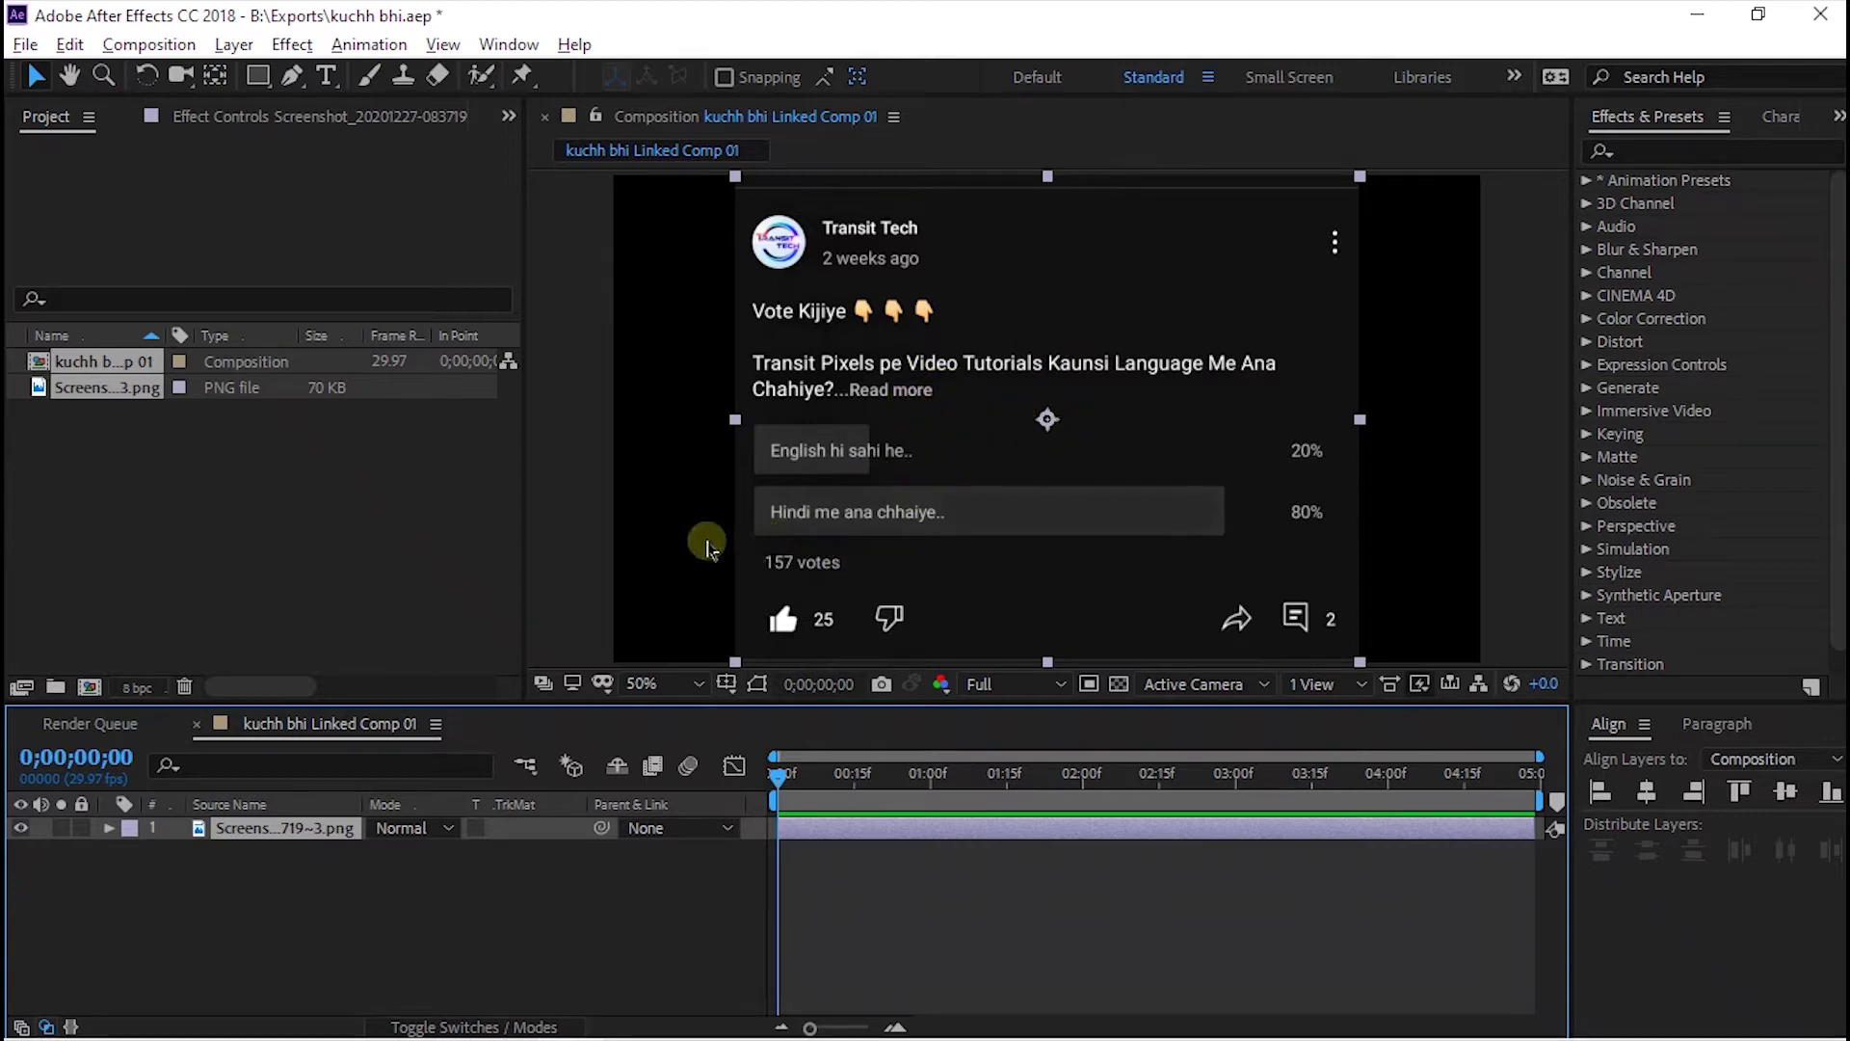
pyautogui.hotkey('ctrl', 't')
pyautogui.click(1008, 373)
pyautogui.write('gh')
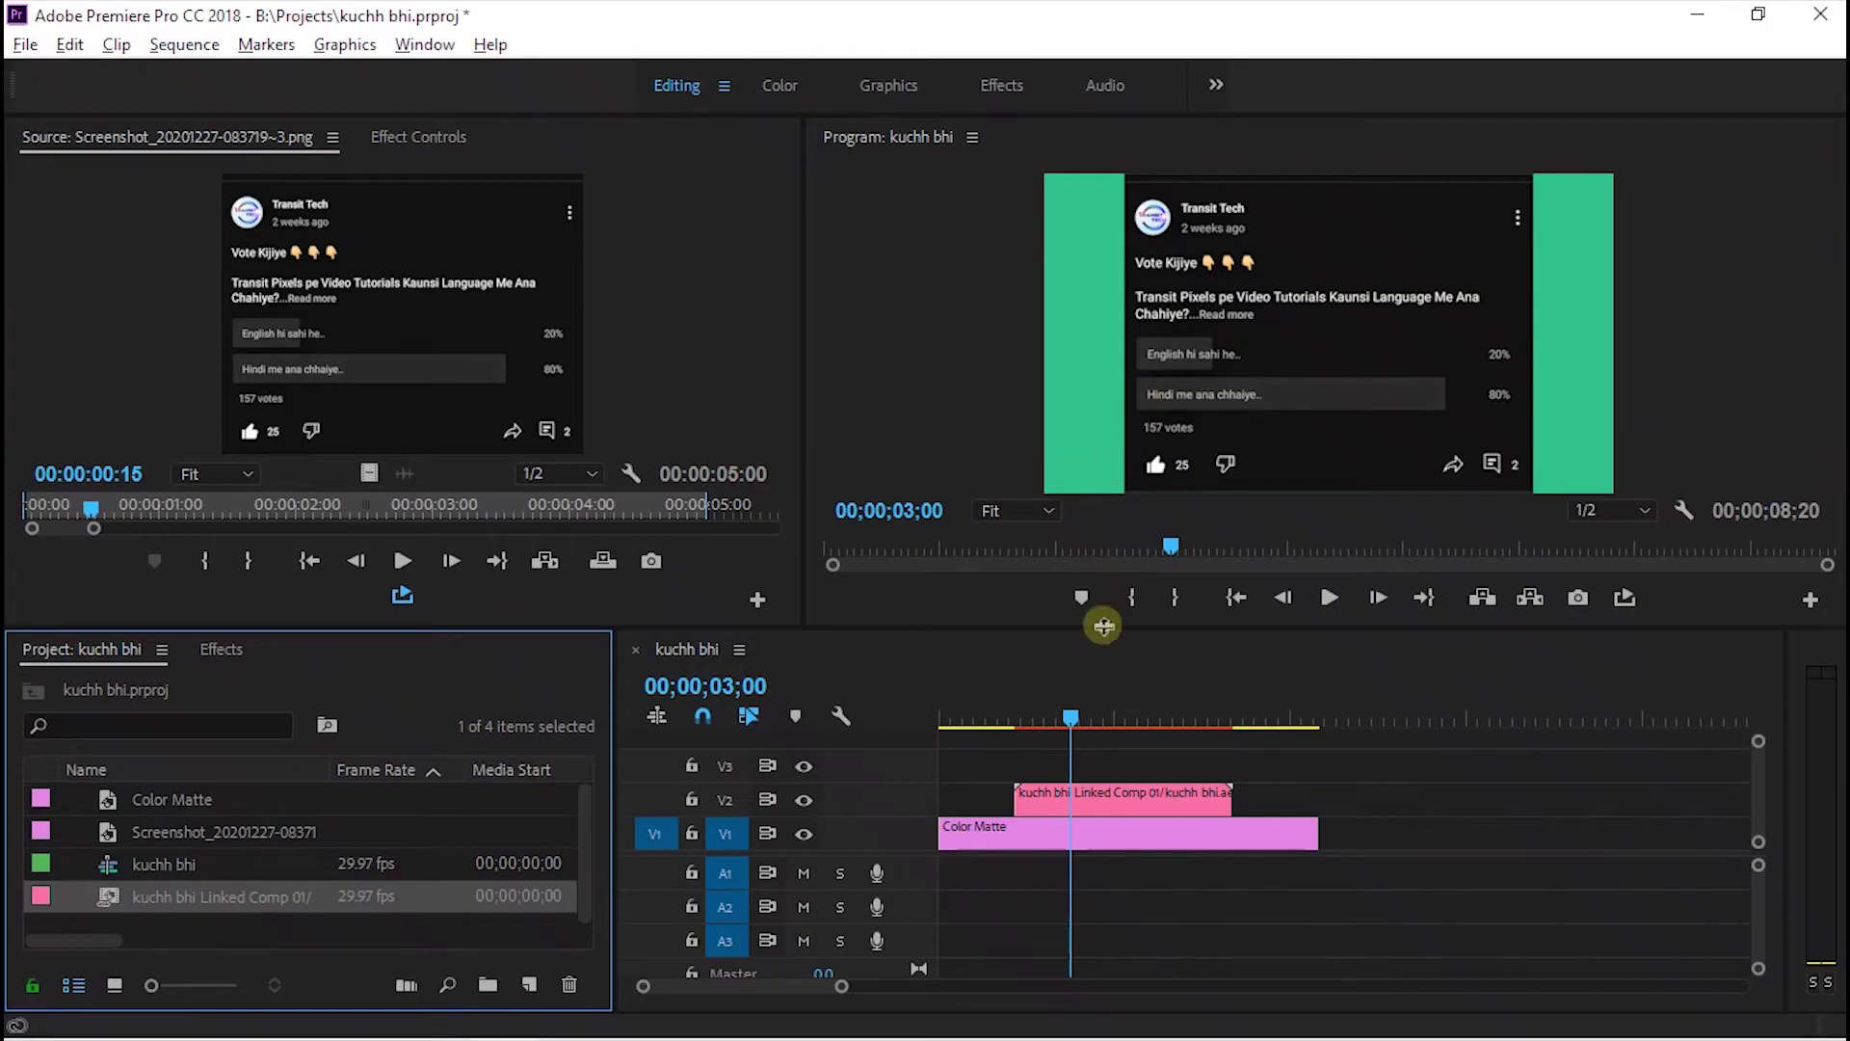
# Scrub the Premiere timeline to confirm the test text 'gh' shows in the linked comp.
pyautogui.moveTo(1101, 704); pyautogui.dragTo(1046, 715)
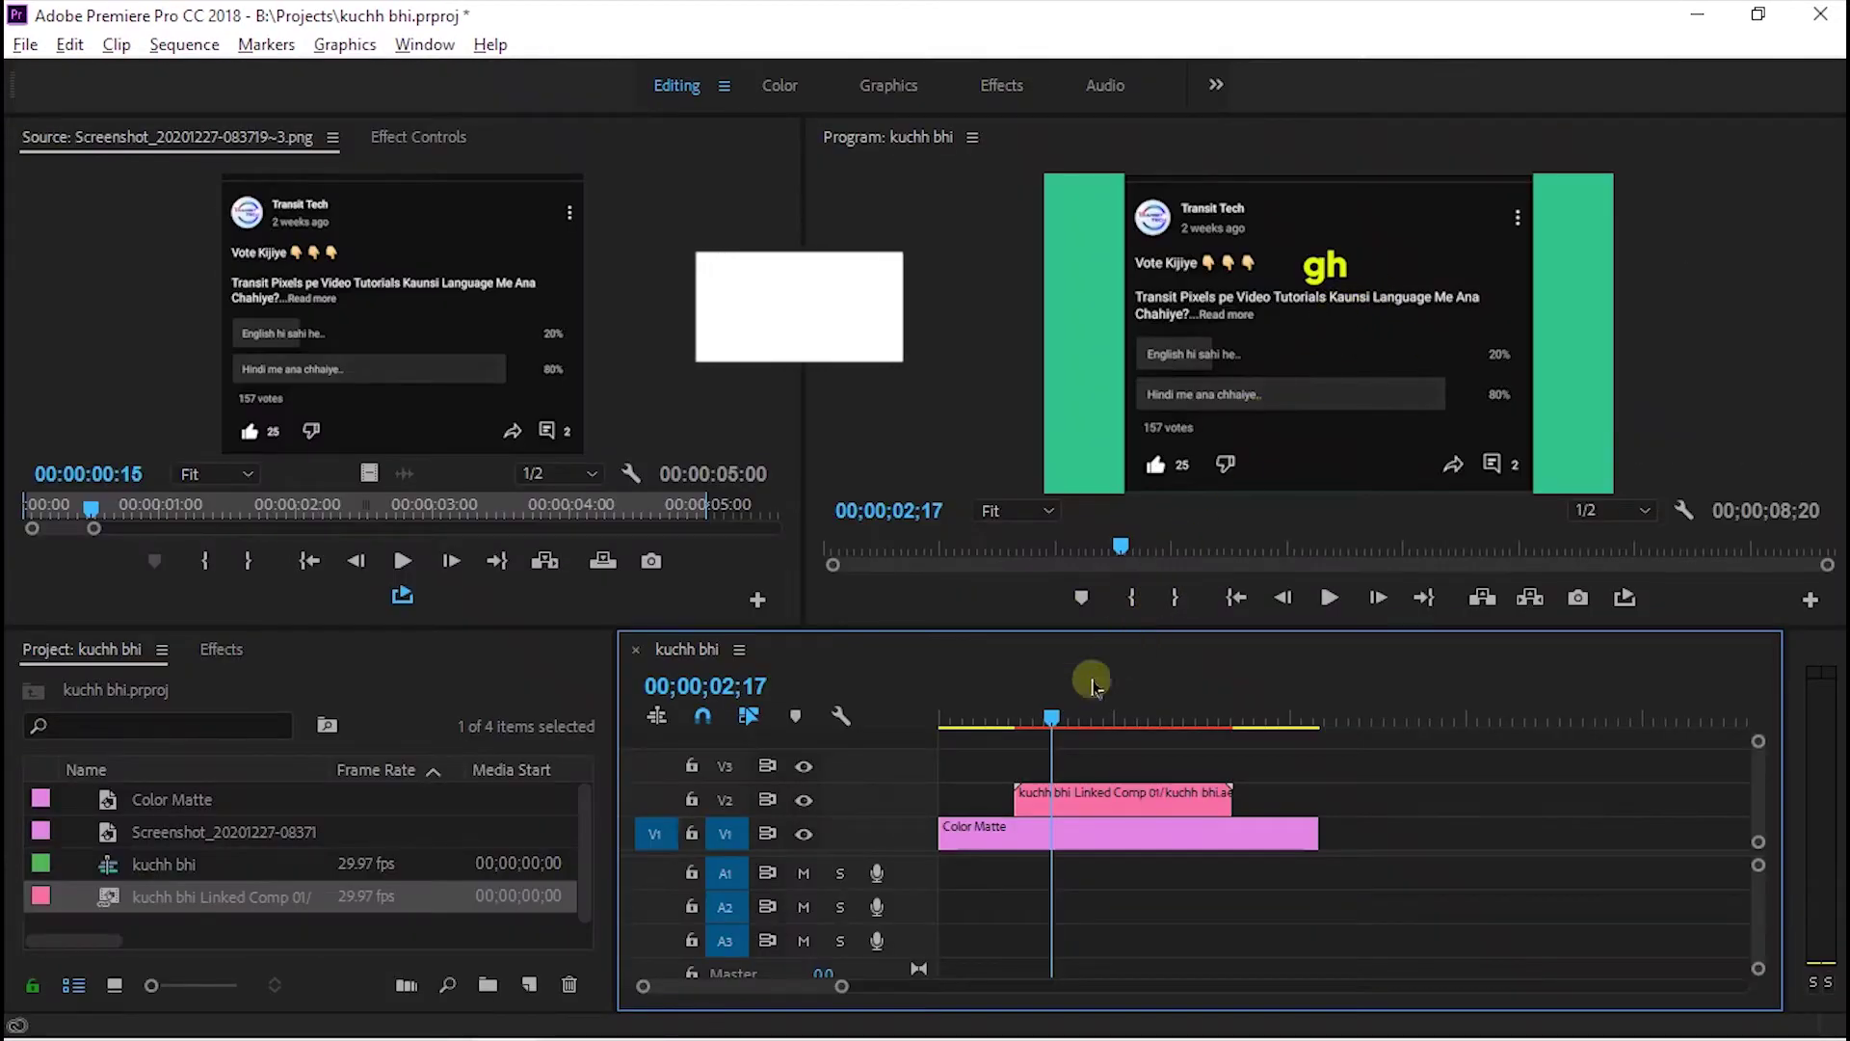
pyautogui.moveTo(1051, 715)
pyautogui.mouseDown()
pyautogui.moveTo(1021, 721)
pyautogui.moveTo(1312, 713)
pyautogui.moveTo(1110, 710)
pyautogui.moveTo(1152, 710)
pyautogui.mouseUp()
pyautogui.press('=')
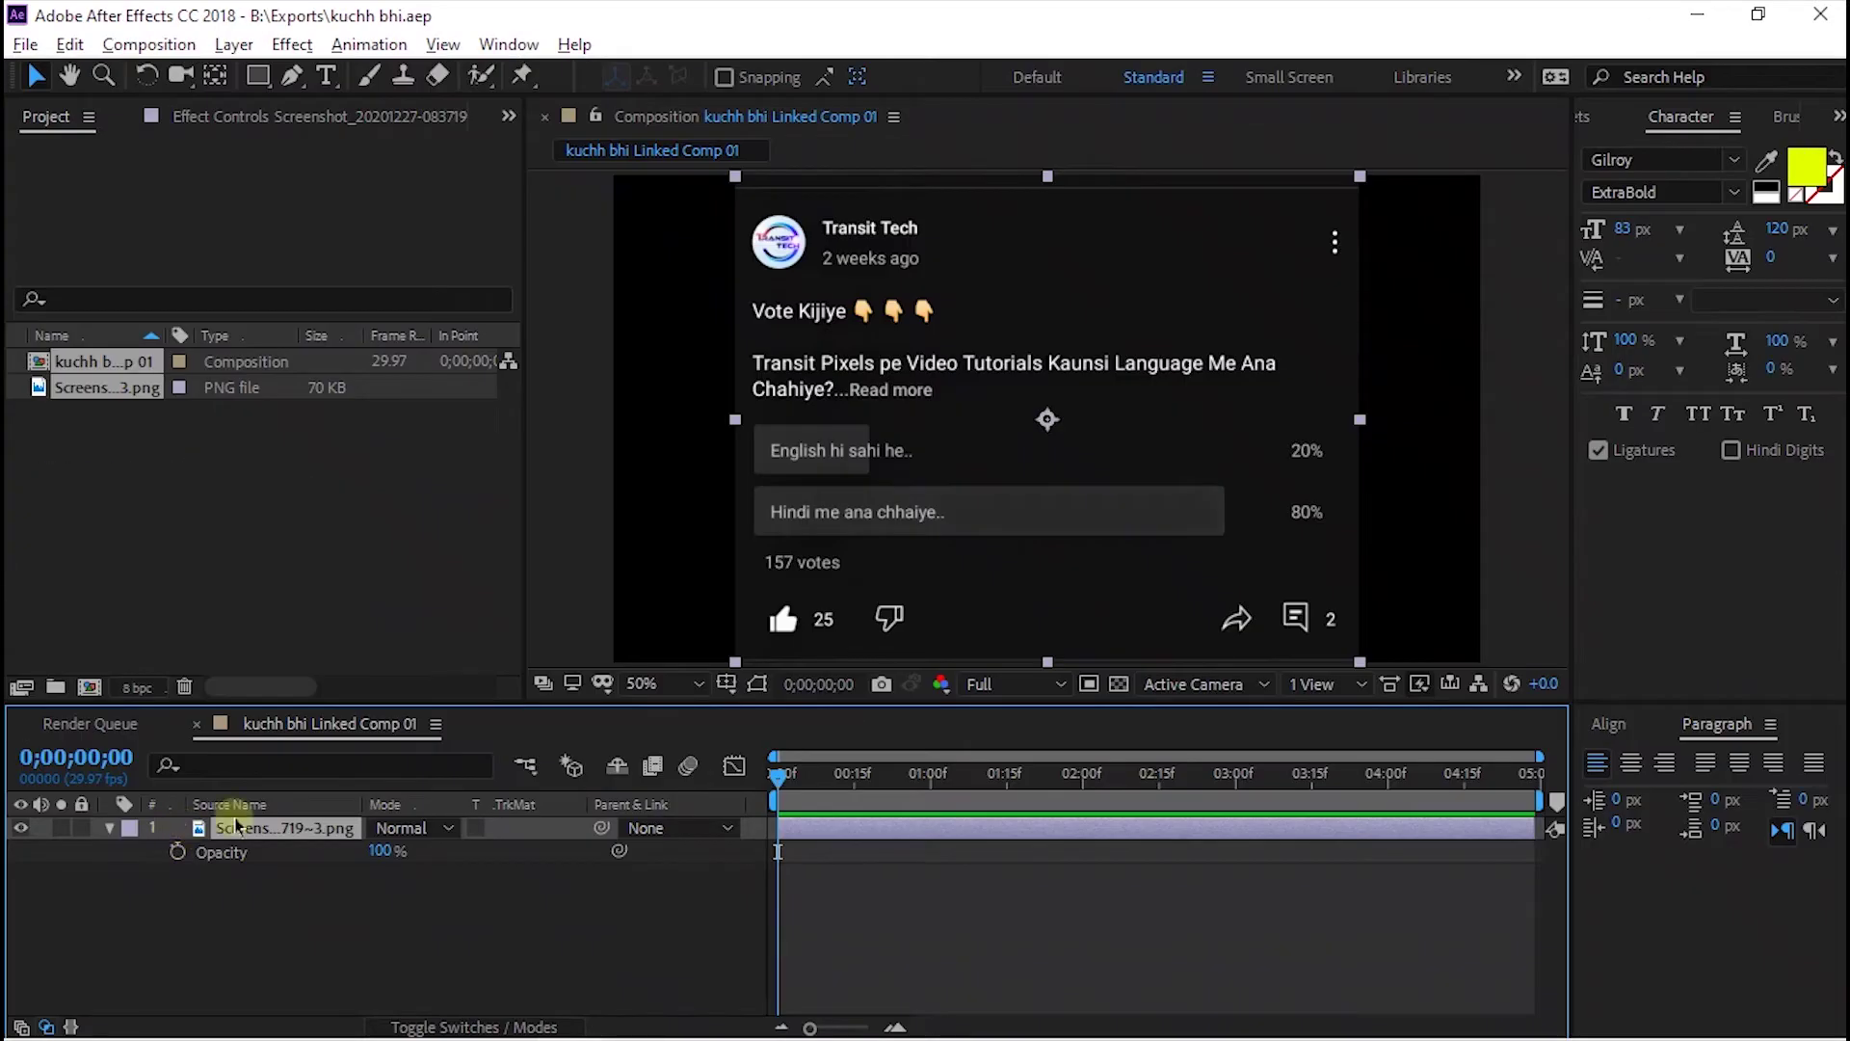
# Search Effects & Presets for 'cc' and apply CC Light Rays to the poll screenshot.
pyautogui.click(109, 829)
pyautogui.hotkey('ctrl', '5')
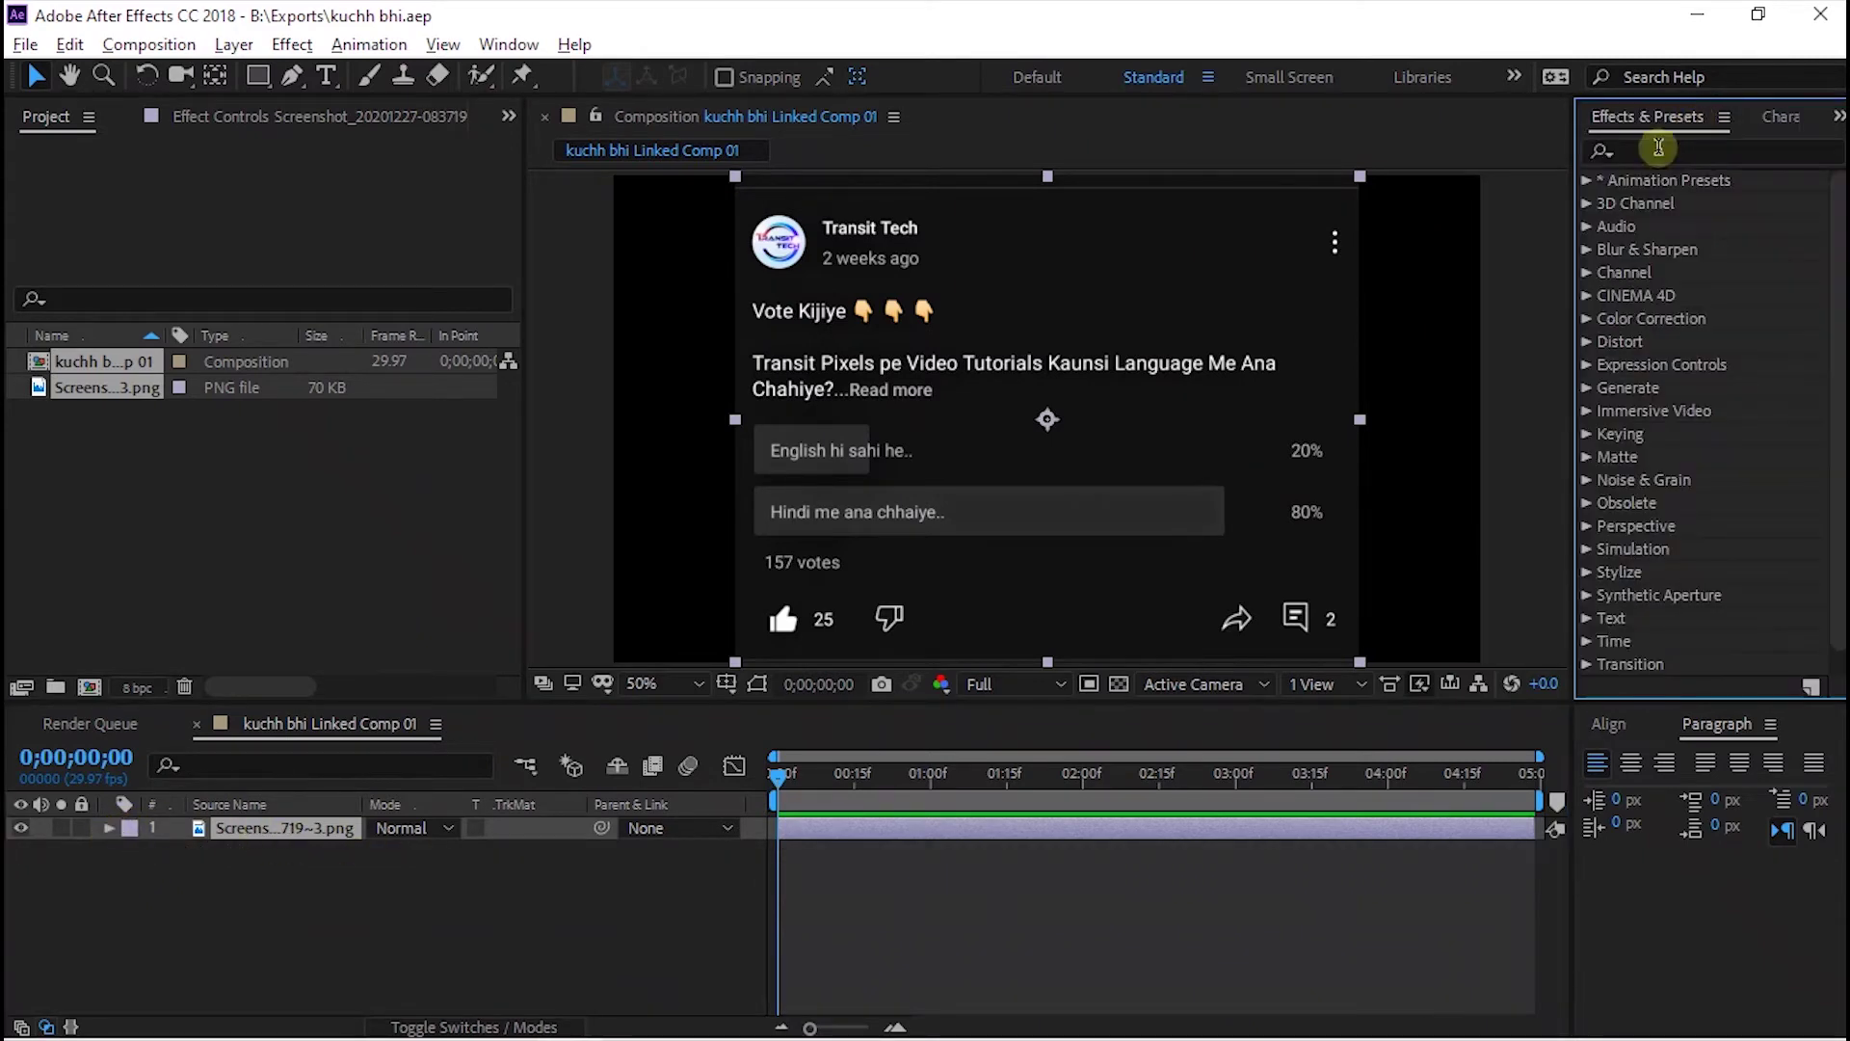
pyautogui.click(1661, 154)
pyautogui.write('cc')
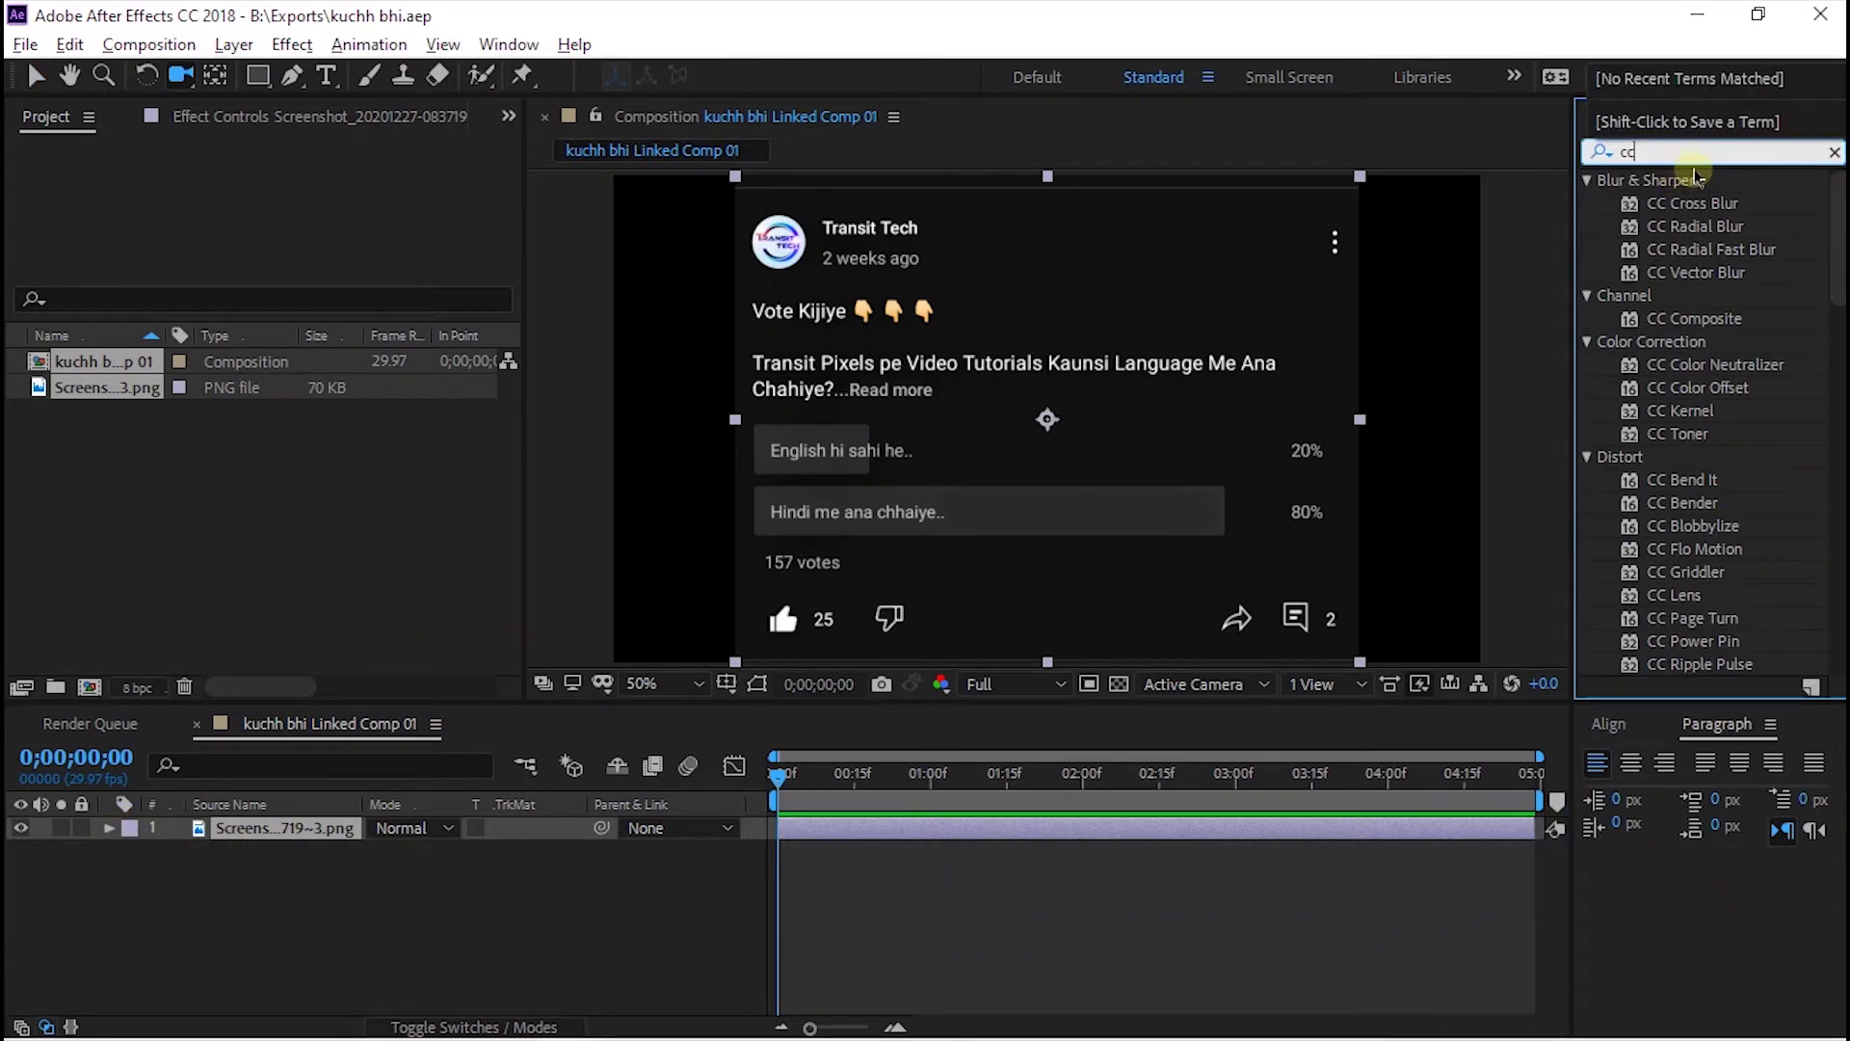
pyautogui.scroll(-10, 1725, 289)
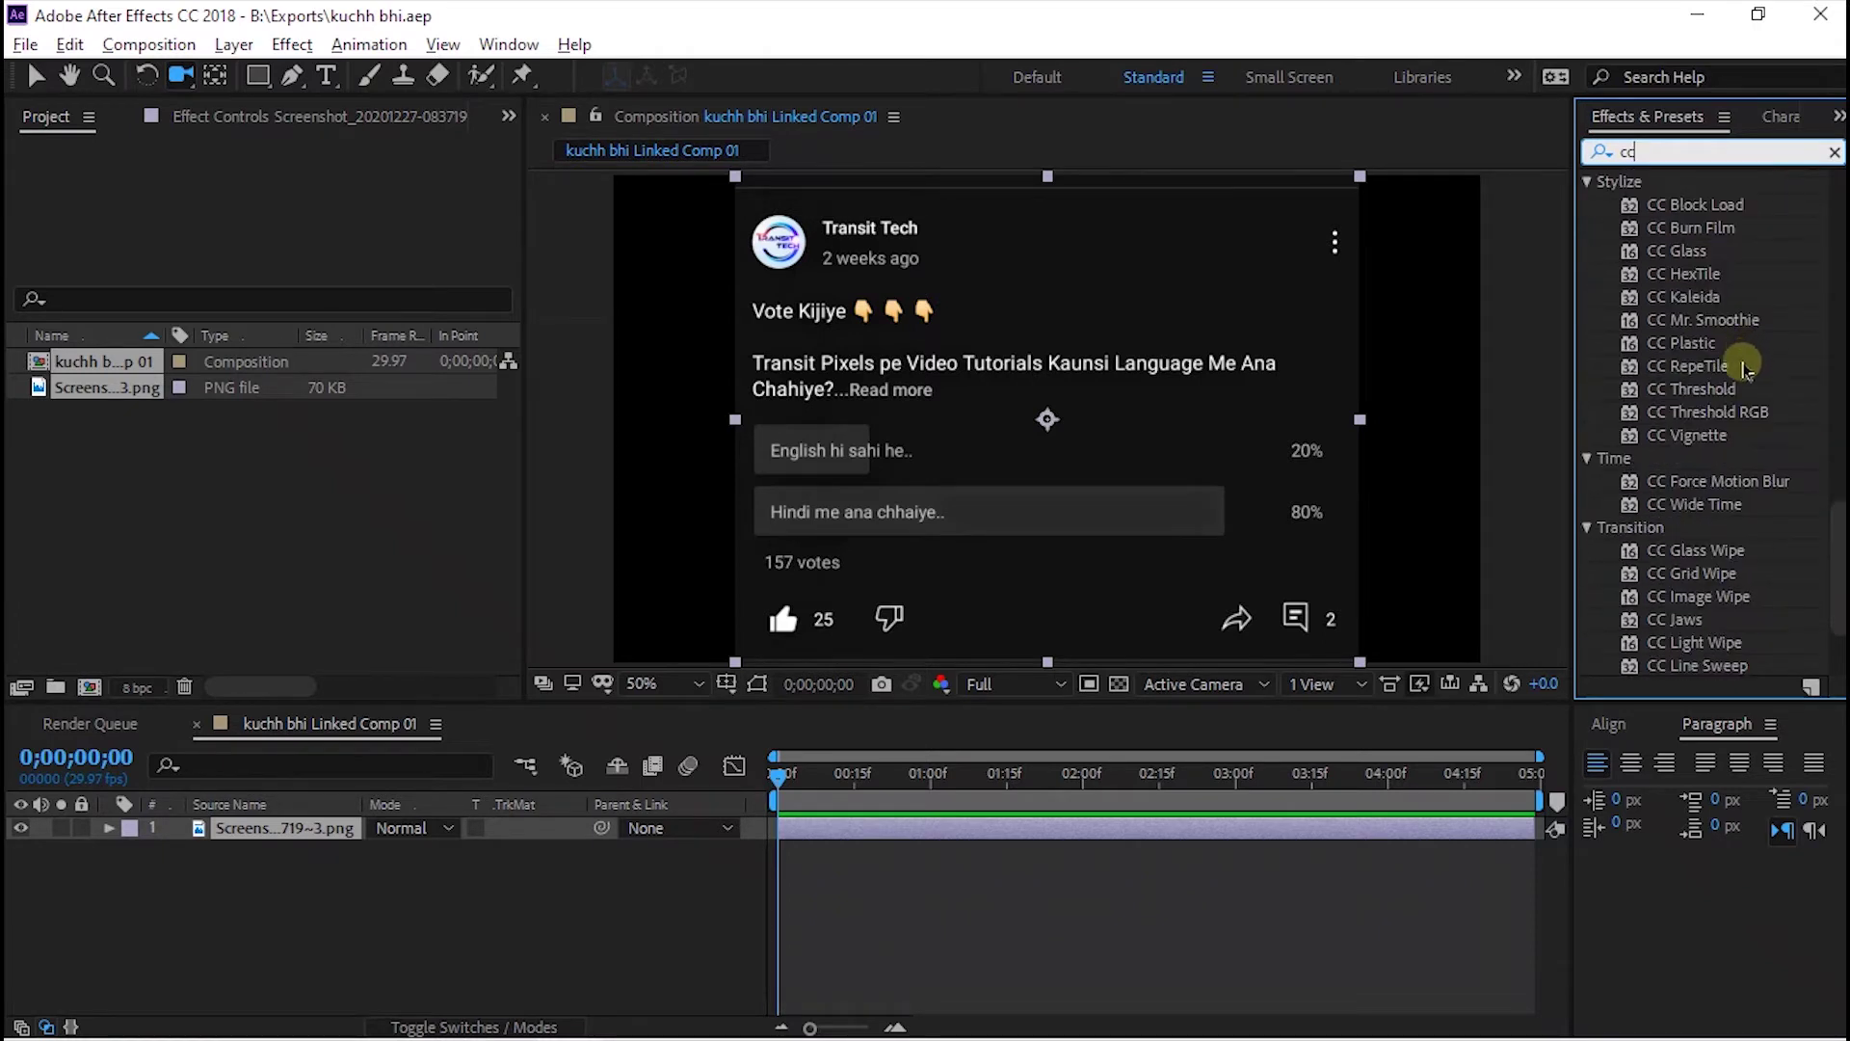
pyautogui.scroll(-3, 1744, 368)
pyautogui.scroll(8, 1732, 373)
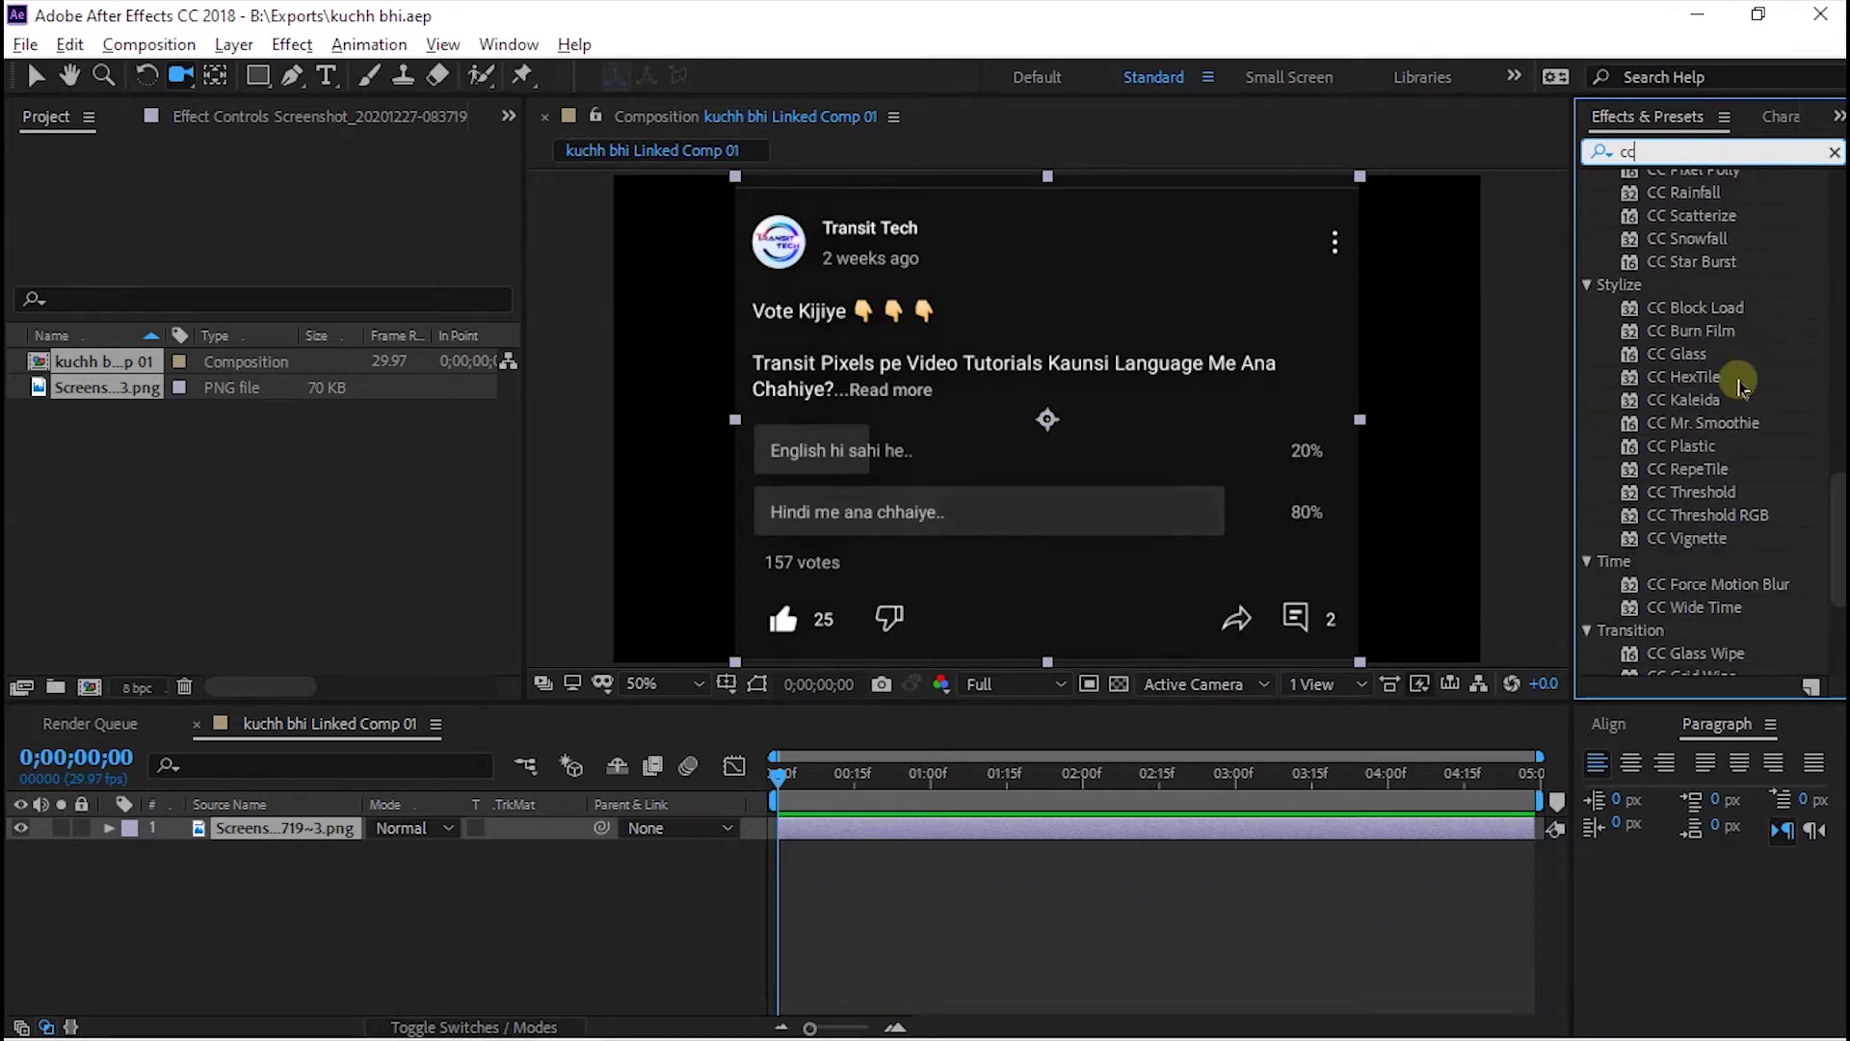
pyautogui.scroll(8, 1735, 378)
pyautogui.scroll(3, 1731, 376)
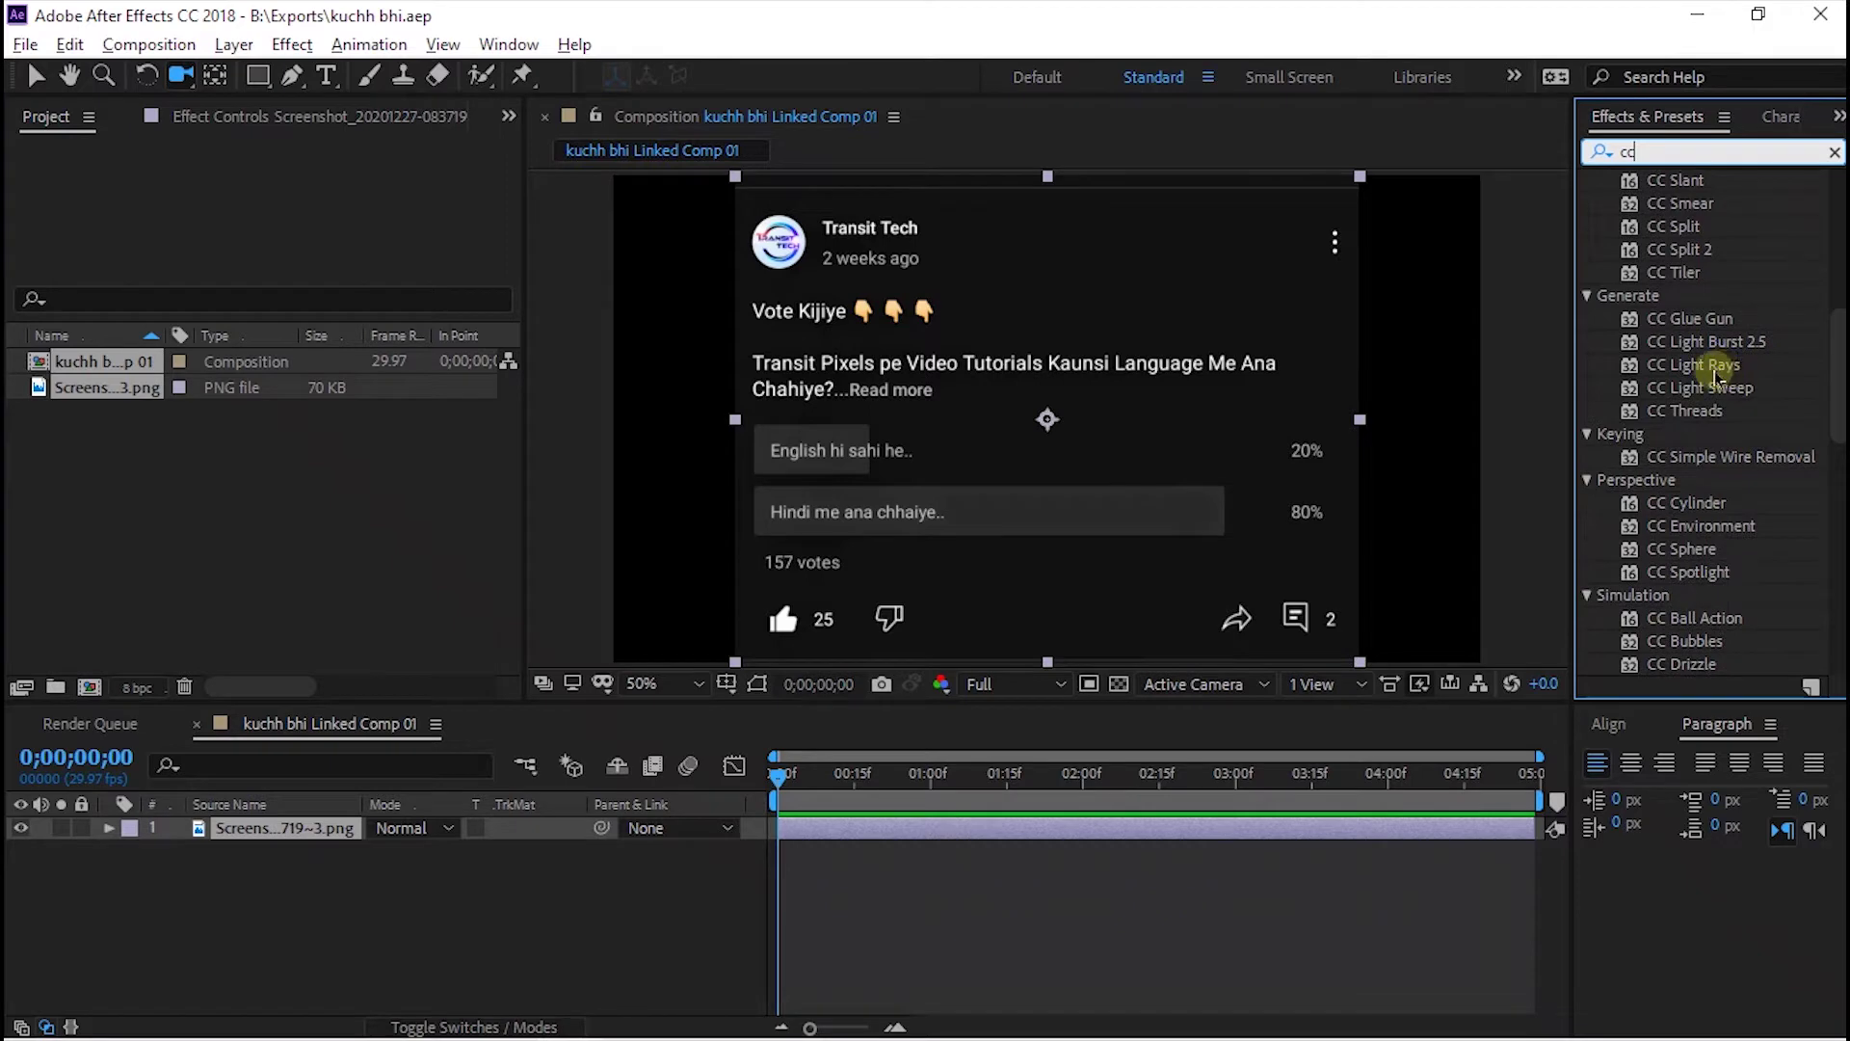
pyautogui.moveTo(1719, 371); pyautogui.dragTo(1185, 381)
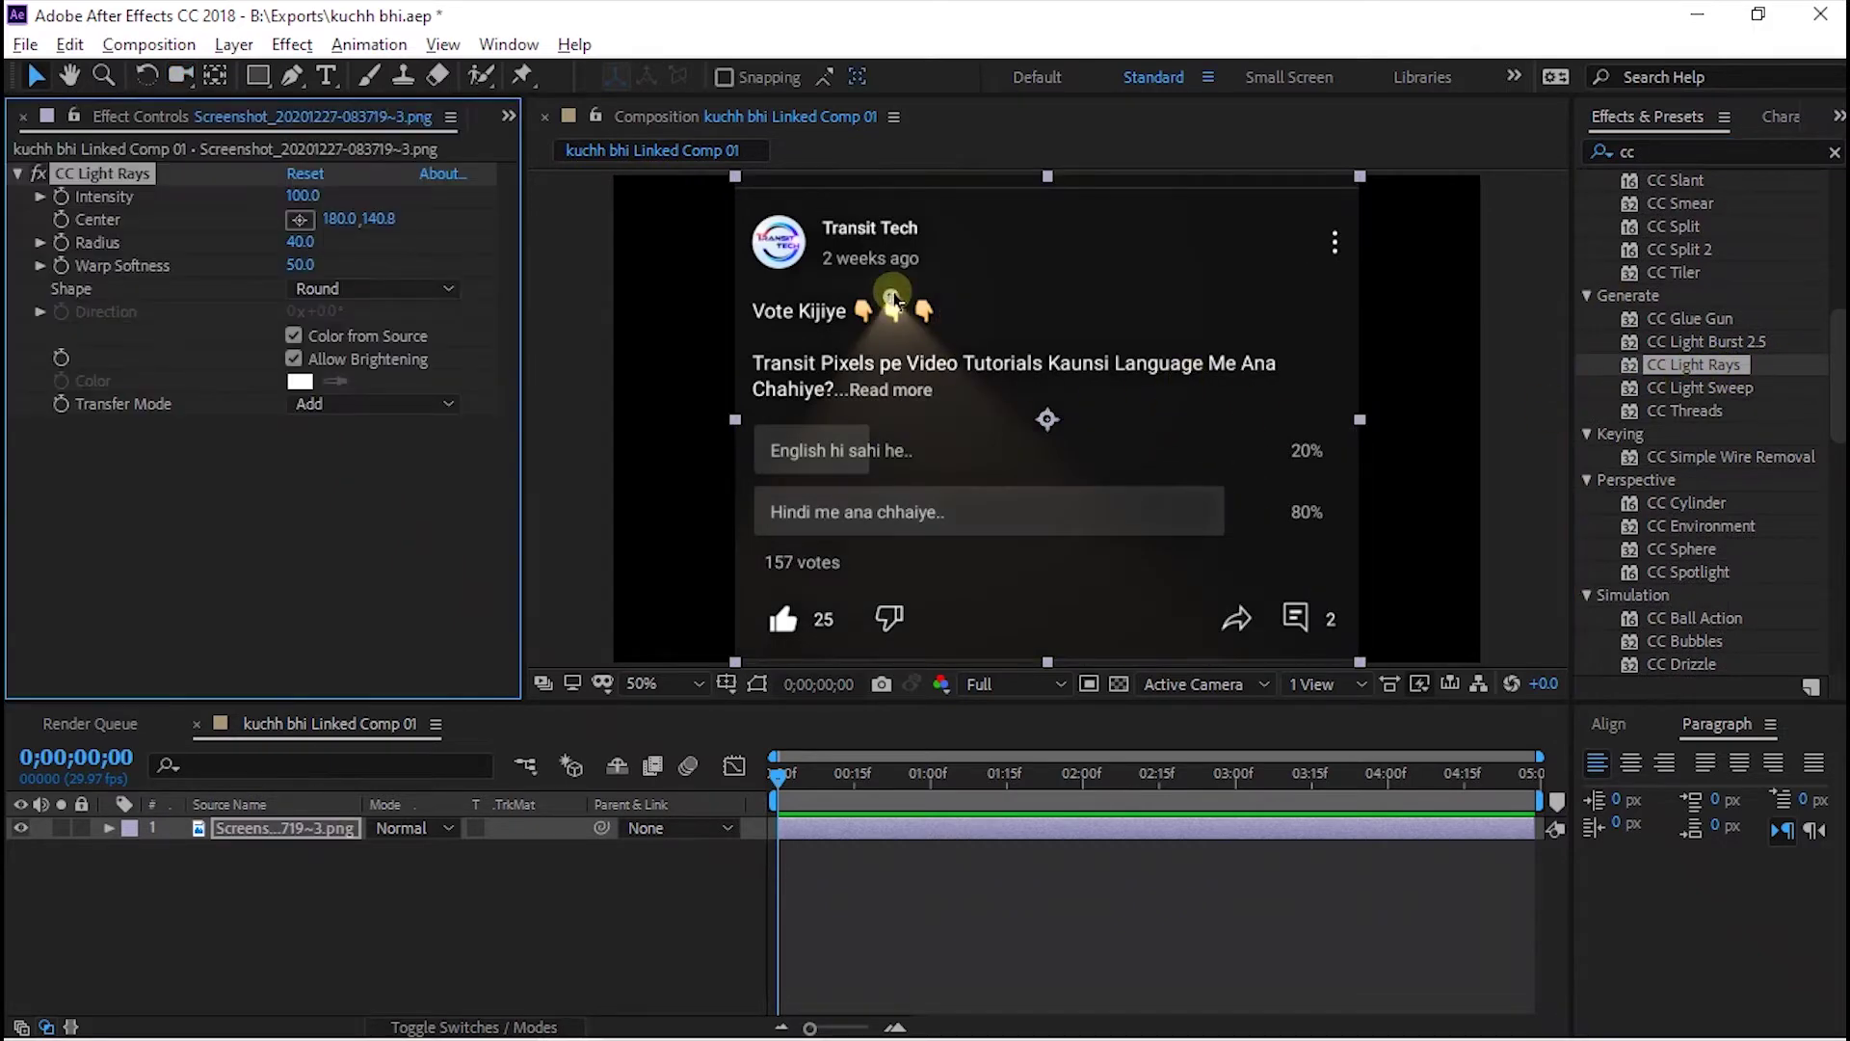
# Centre the light rays on the middle pointing-hand emoji beside Vote Kijiye.
pyautogui.moveTo(894, 299); pyautogui.dragTo(899, 318)
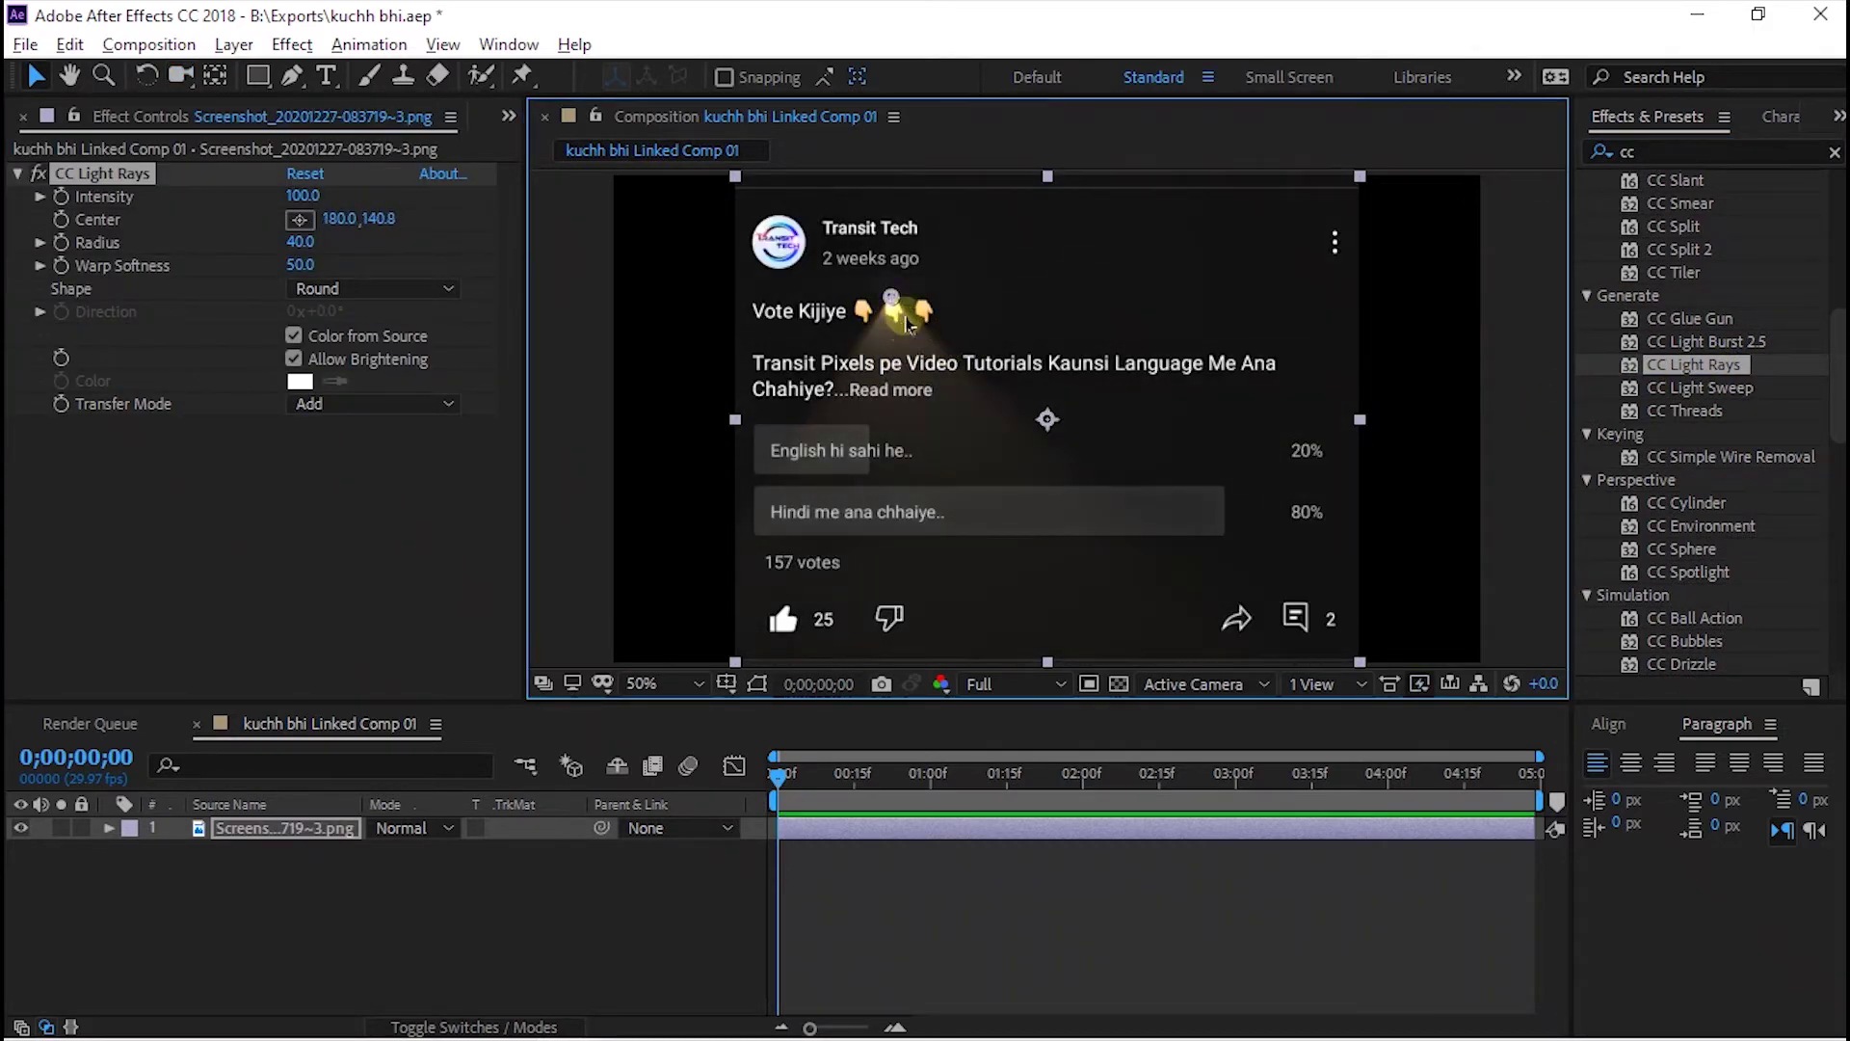
pyautogui.scroll(3, 909, 323)
pyautogui.press('space')
pyautogui.scroll(-1, 954, 405)
pyautogui.press('space')
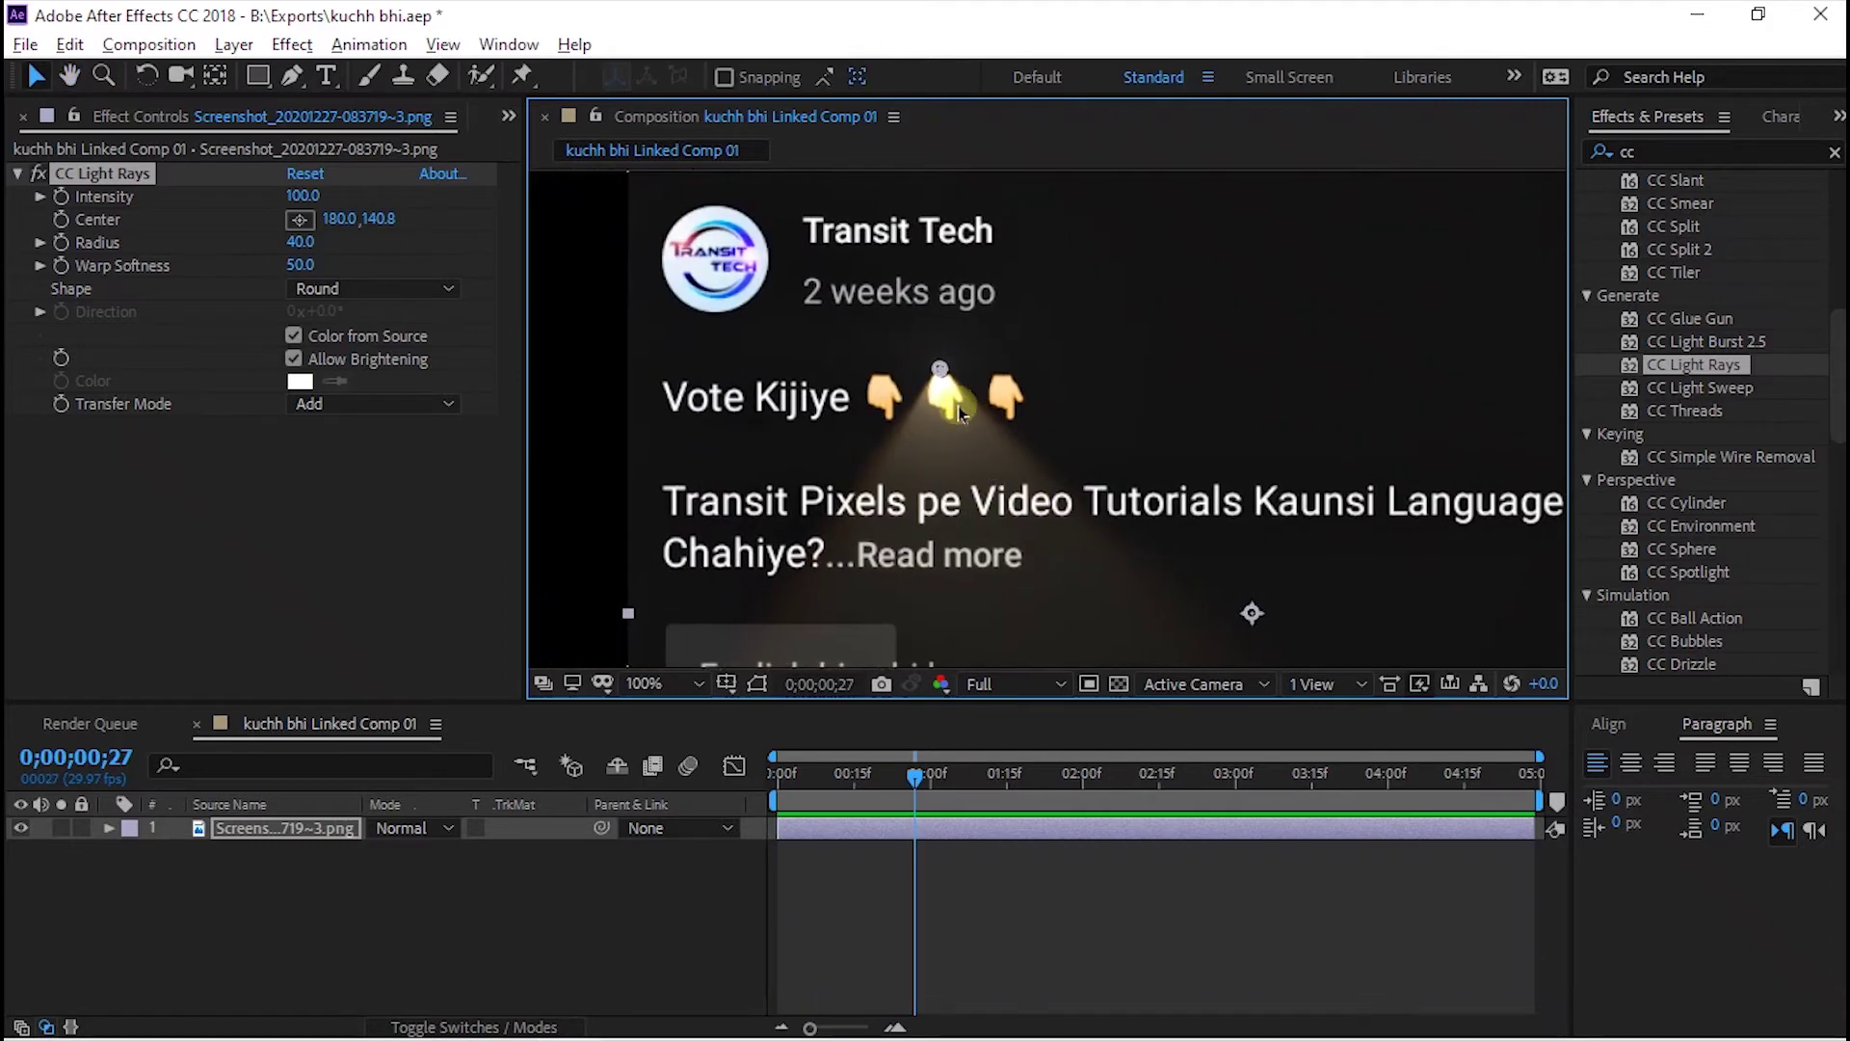
# Apply CC Light Rays twice more, adding CC Light Rays 2 and 3 centred at 180.0, 140.8.
pyautogui.moveTo(1695, 364); pyautogui.dragTo(882, 429)
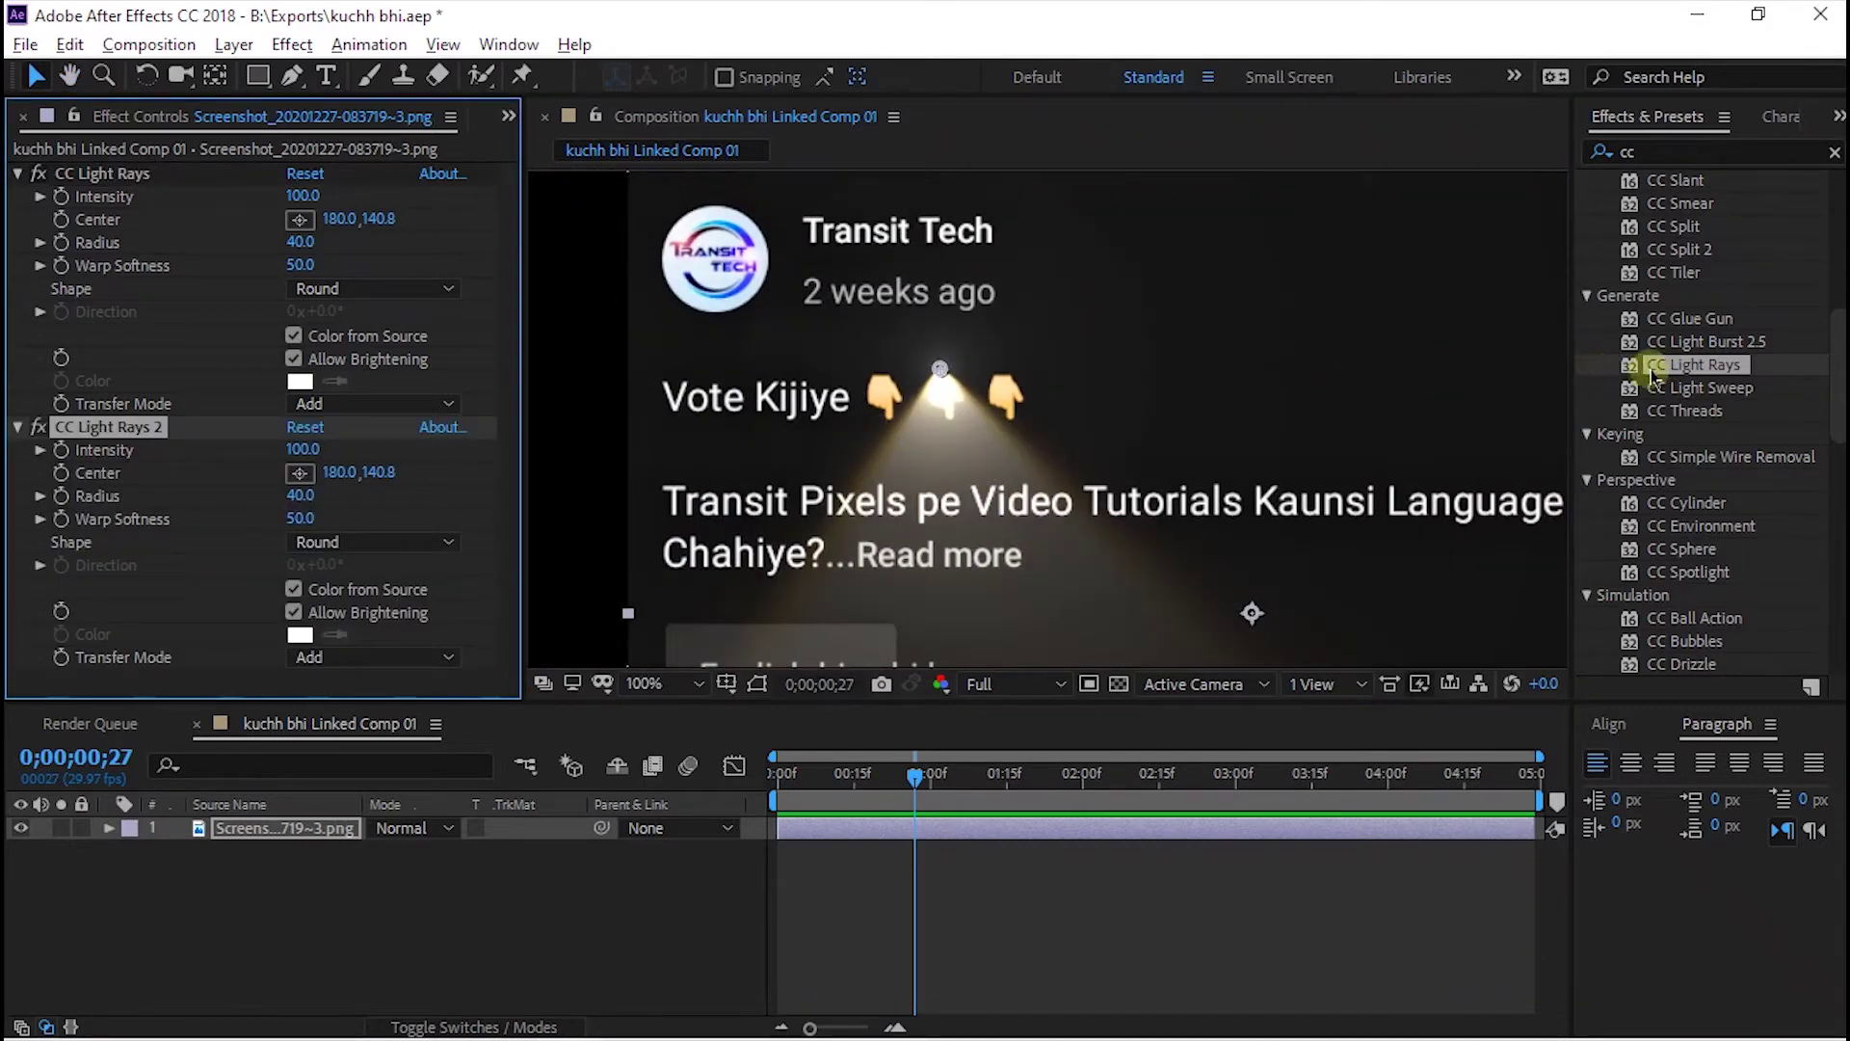
pyautogui.moveTo(1651, 374); pyautogui.dragTo(1160, 406)
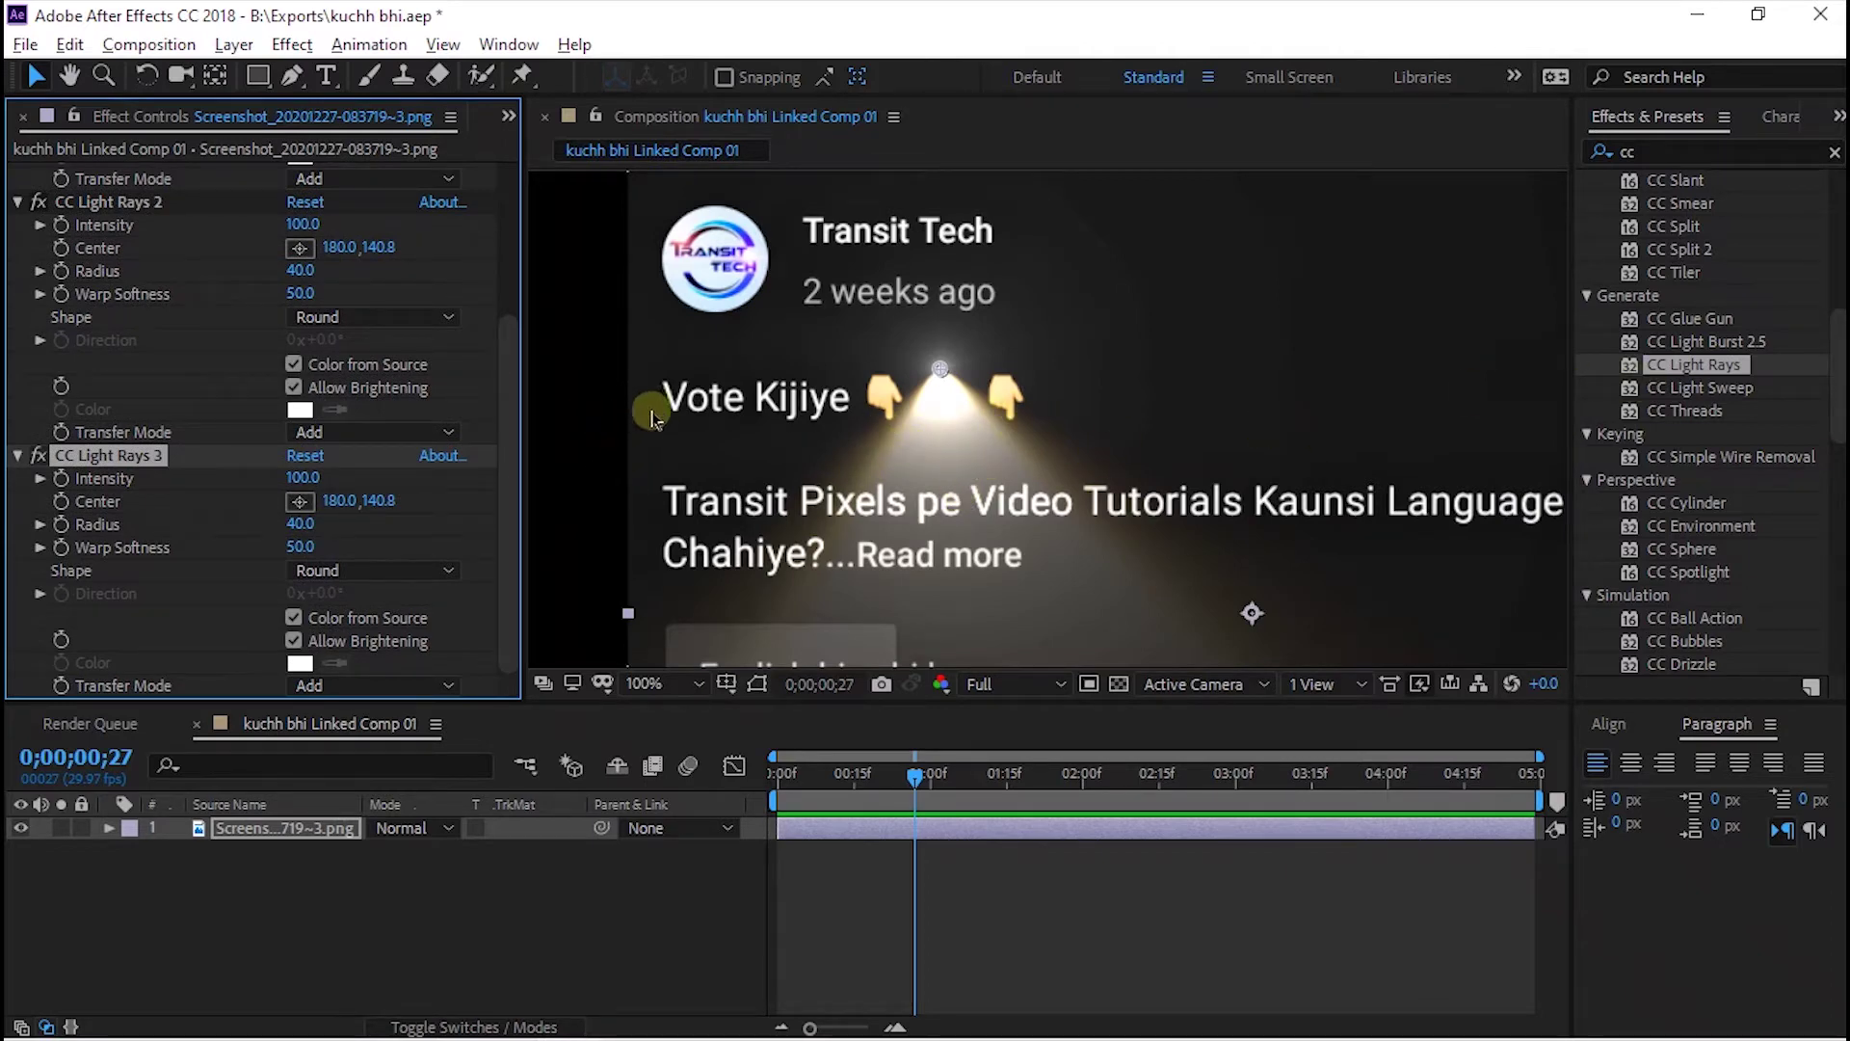
pyautogui.scroll(5, 259, 374)
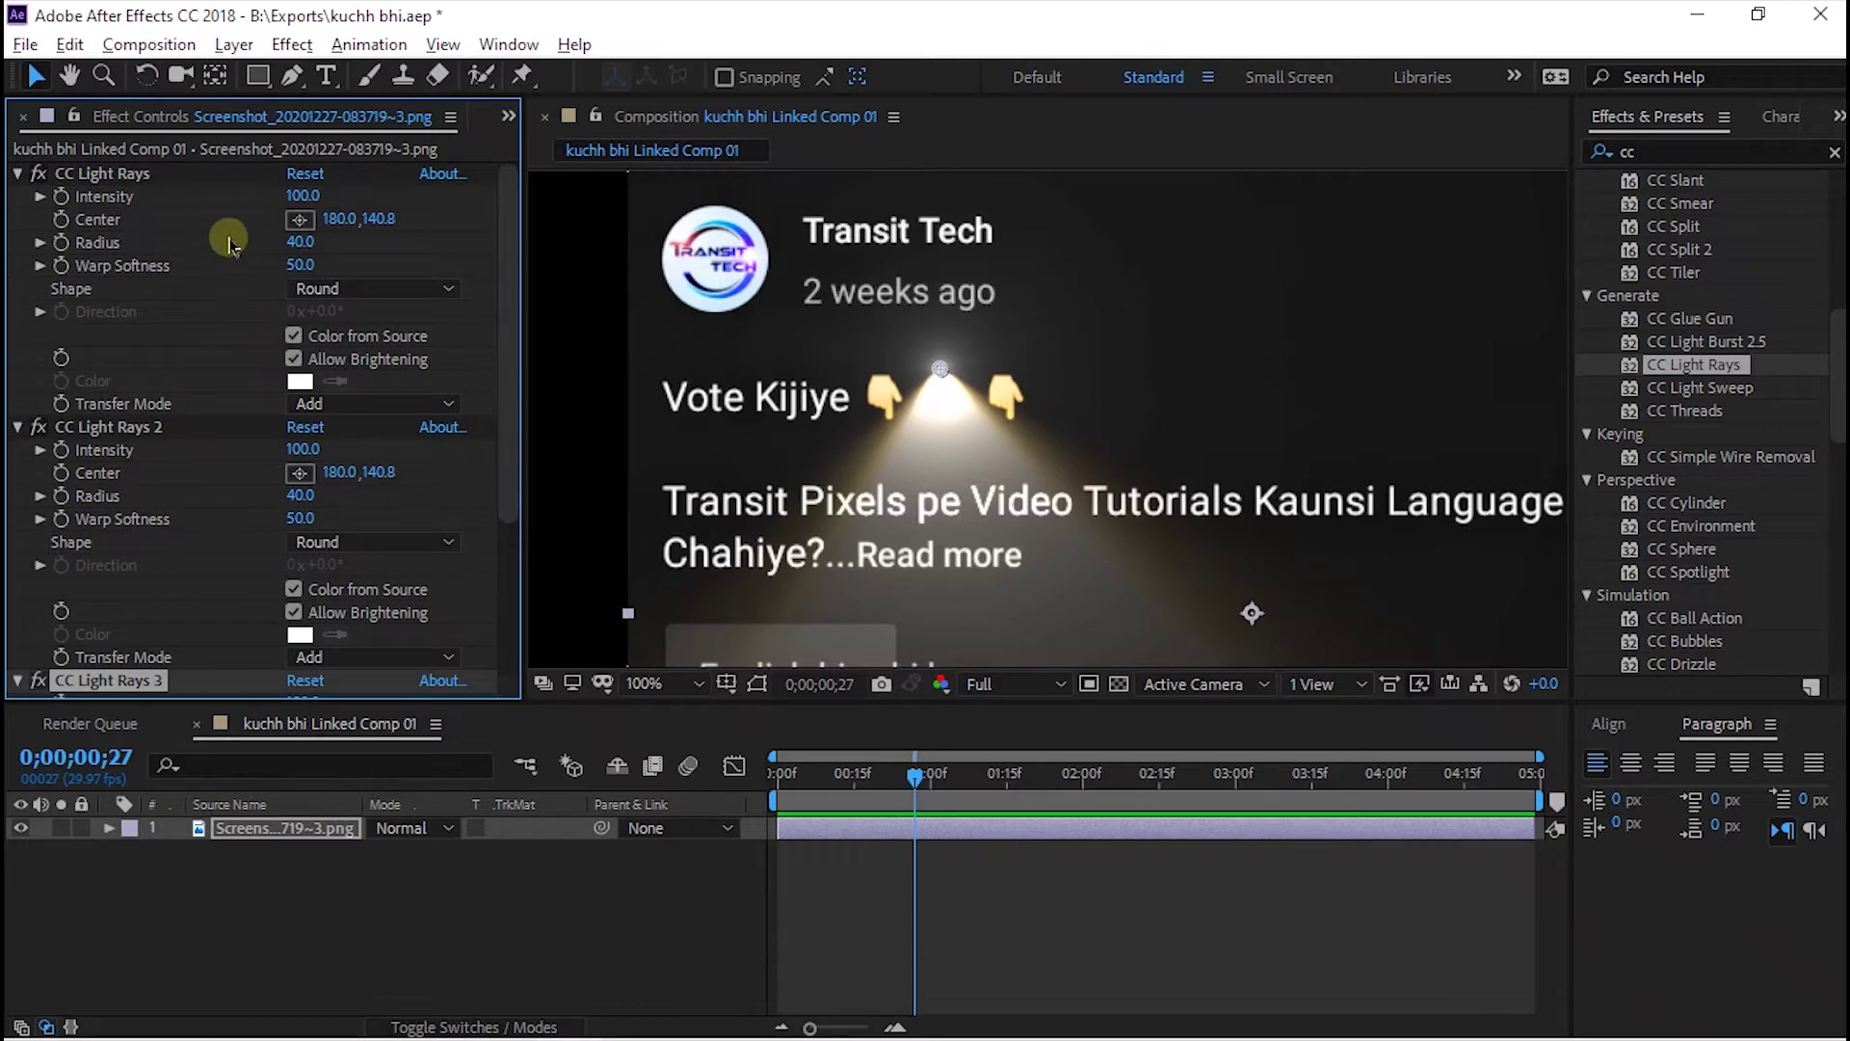
pyautogui.scroll(-5, 232, 241)
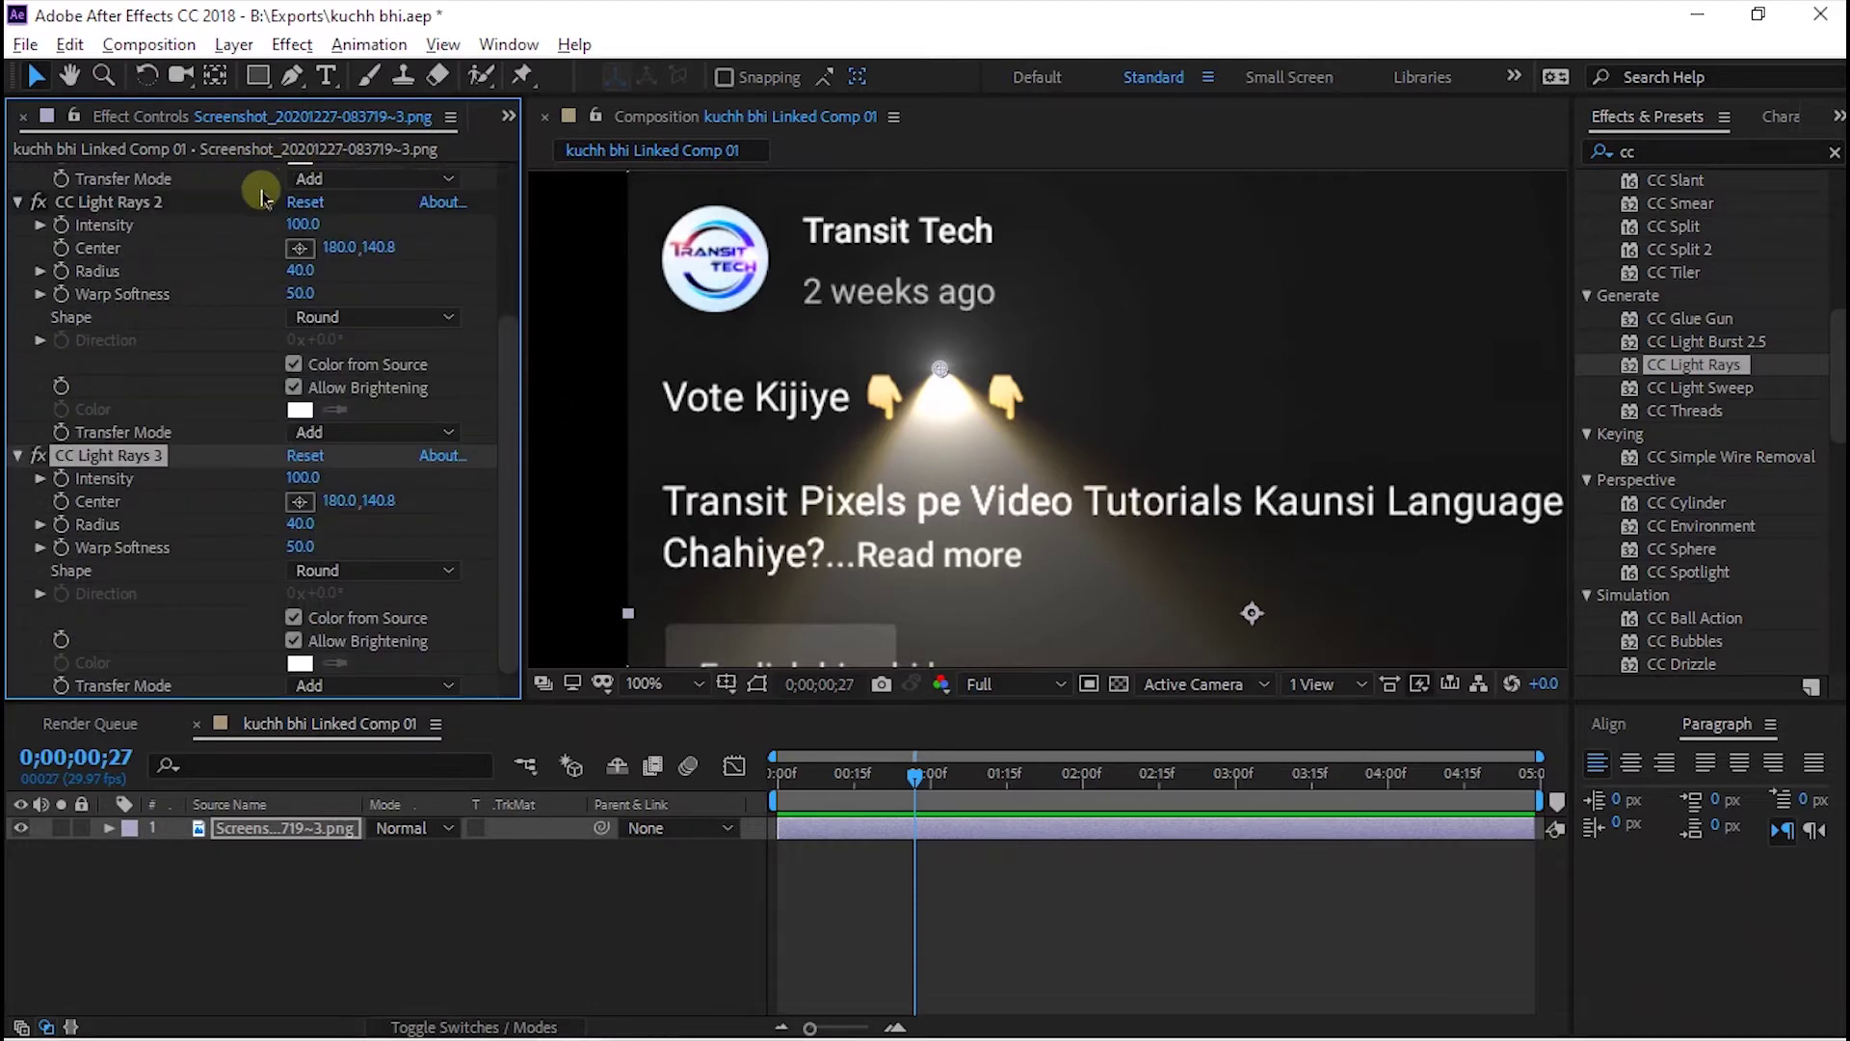
pyautogui.scroll(5, 232, 299)
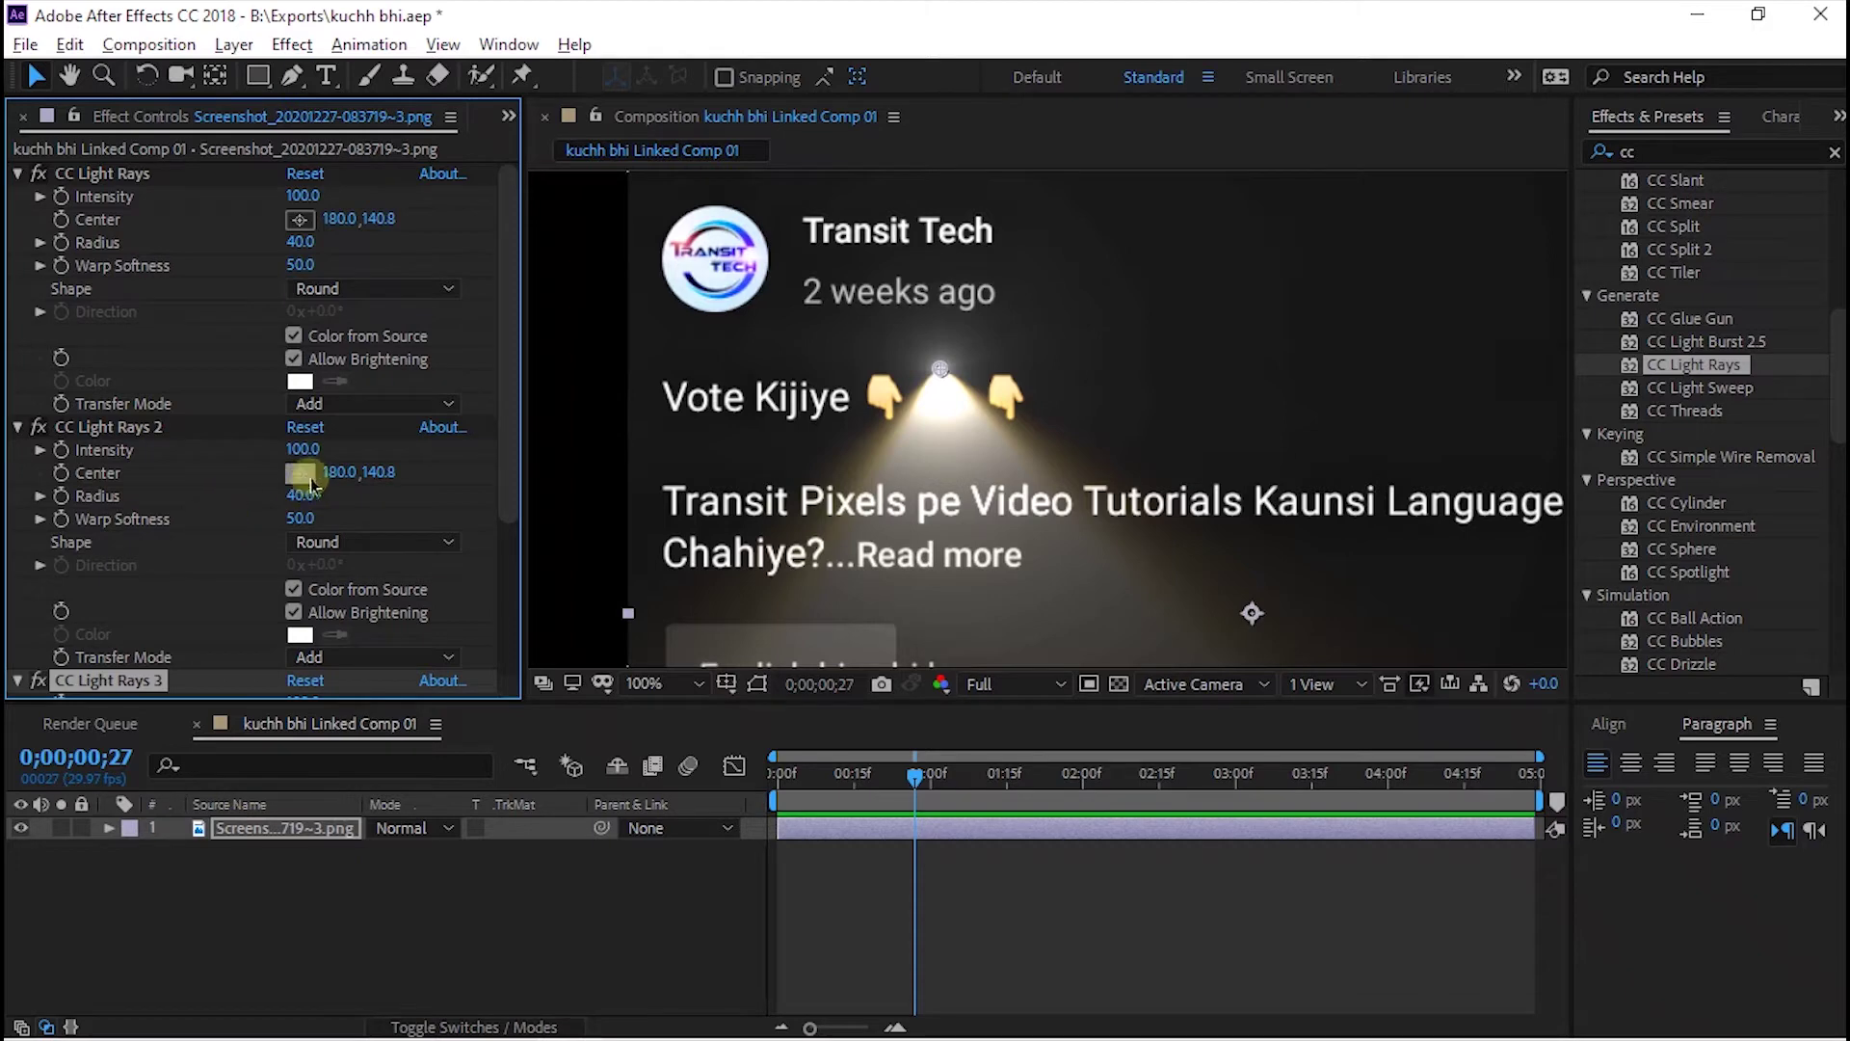
# Set Center X of CC Light Rays 2 to 146.0 and CC Light Rays 3 to 216.0.
pyautogui.moveTo(339, 476); pyautogui.dragTo(295, 484)
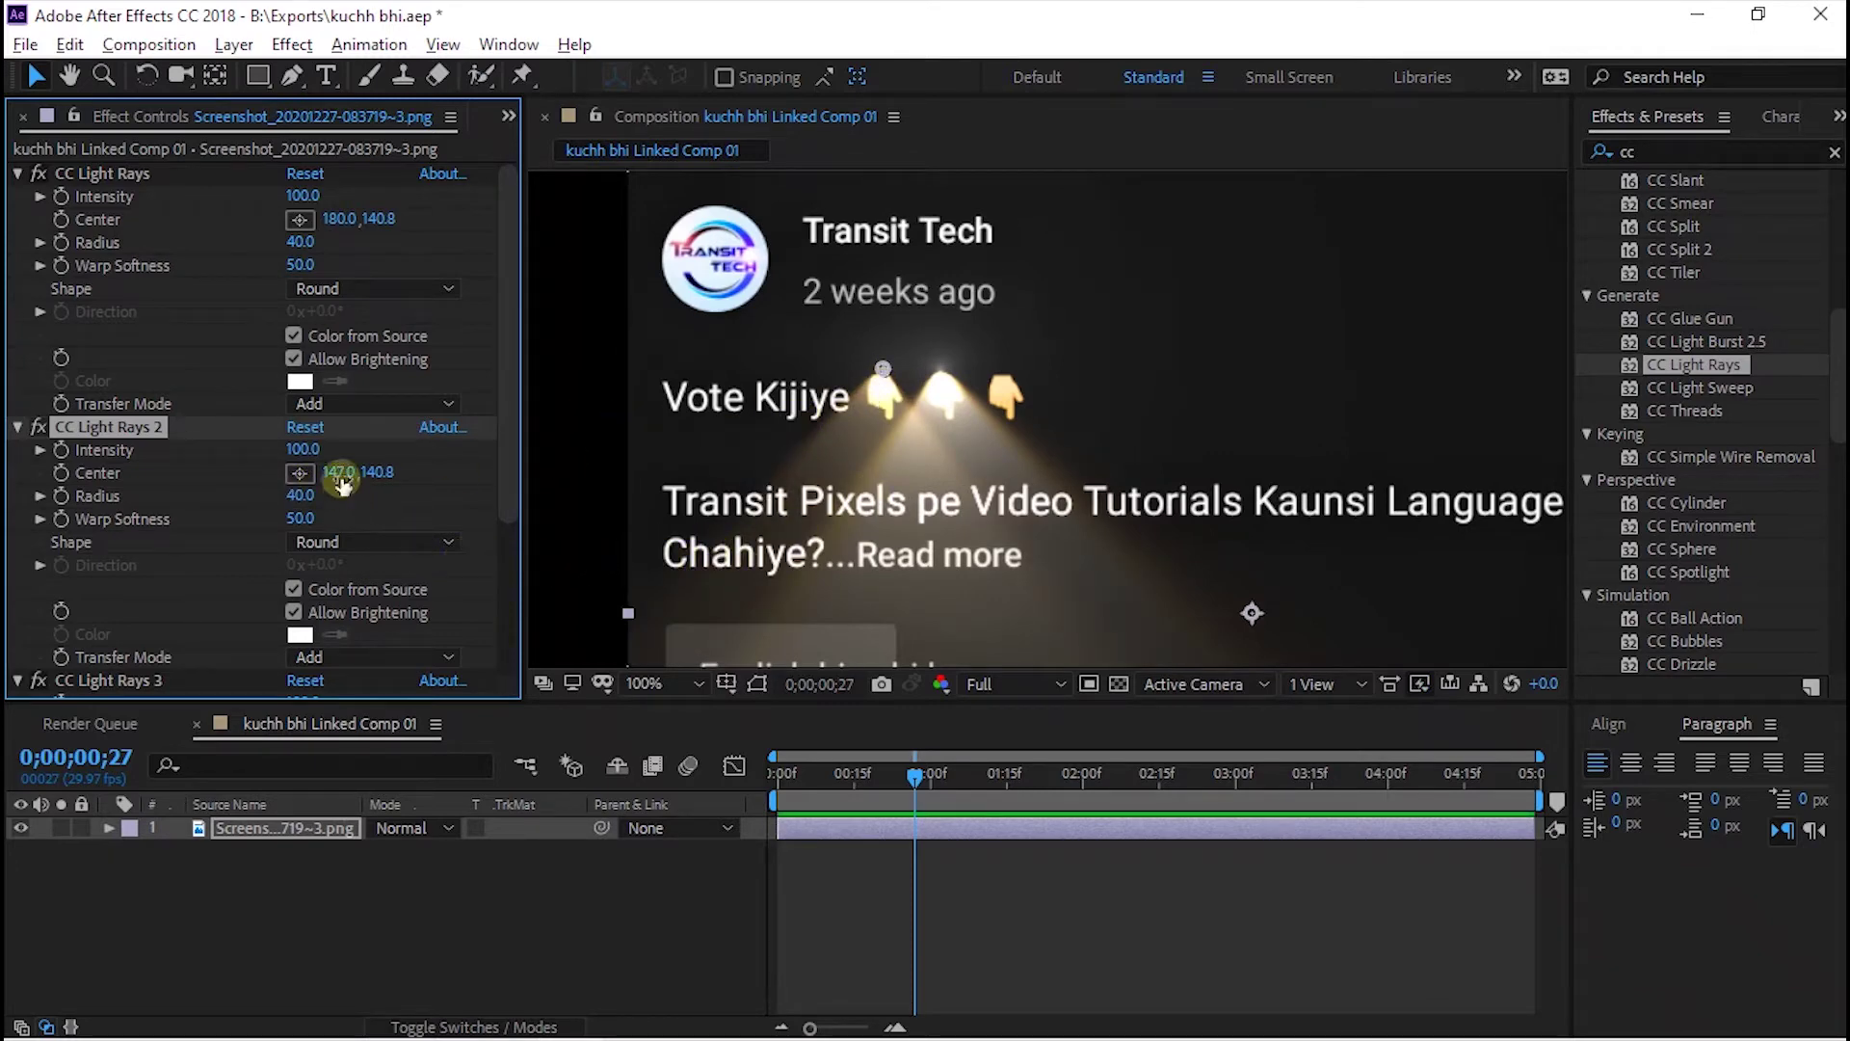
pyautogui.moveTo(338, 472); pyautogui.dragTo(343, 471)
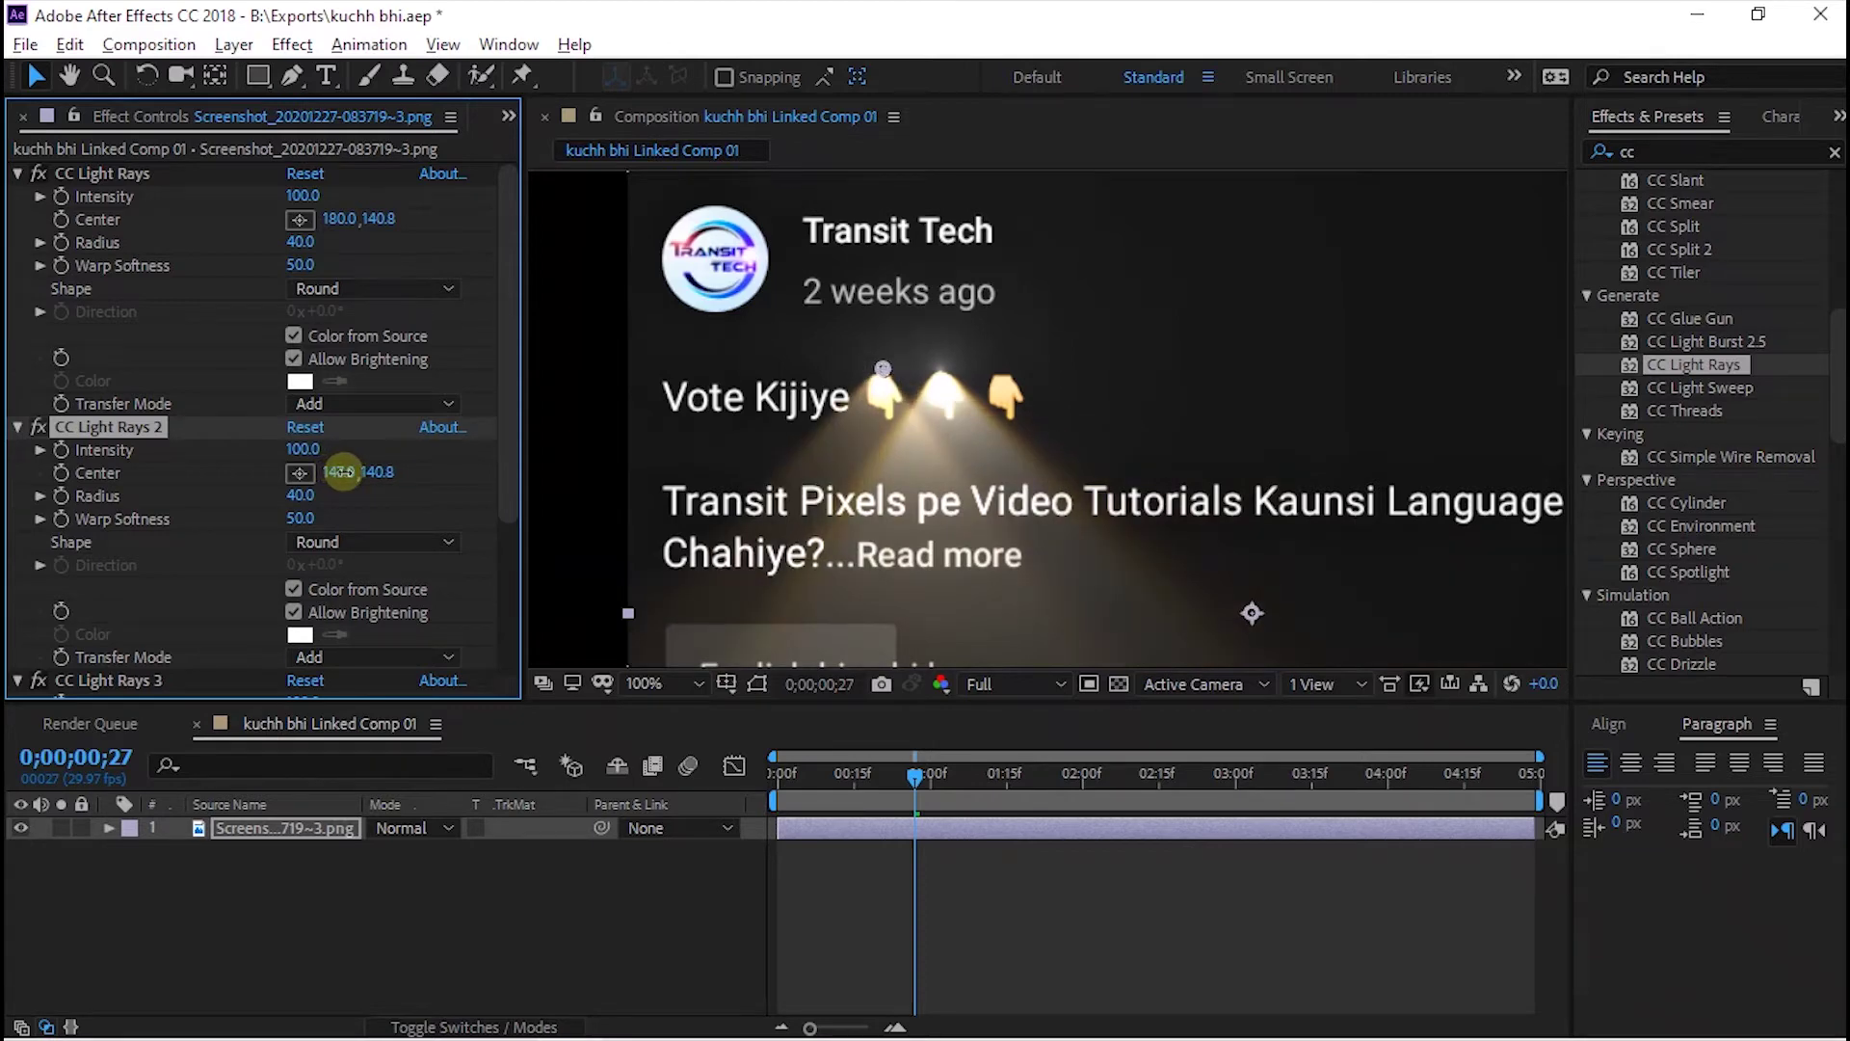
pyautogui.scroll(-3, 347, 471)
pyautogui.moveTo(342, 500); pyautogui.dragTo(531, 496)
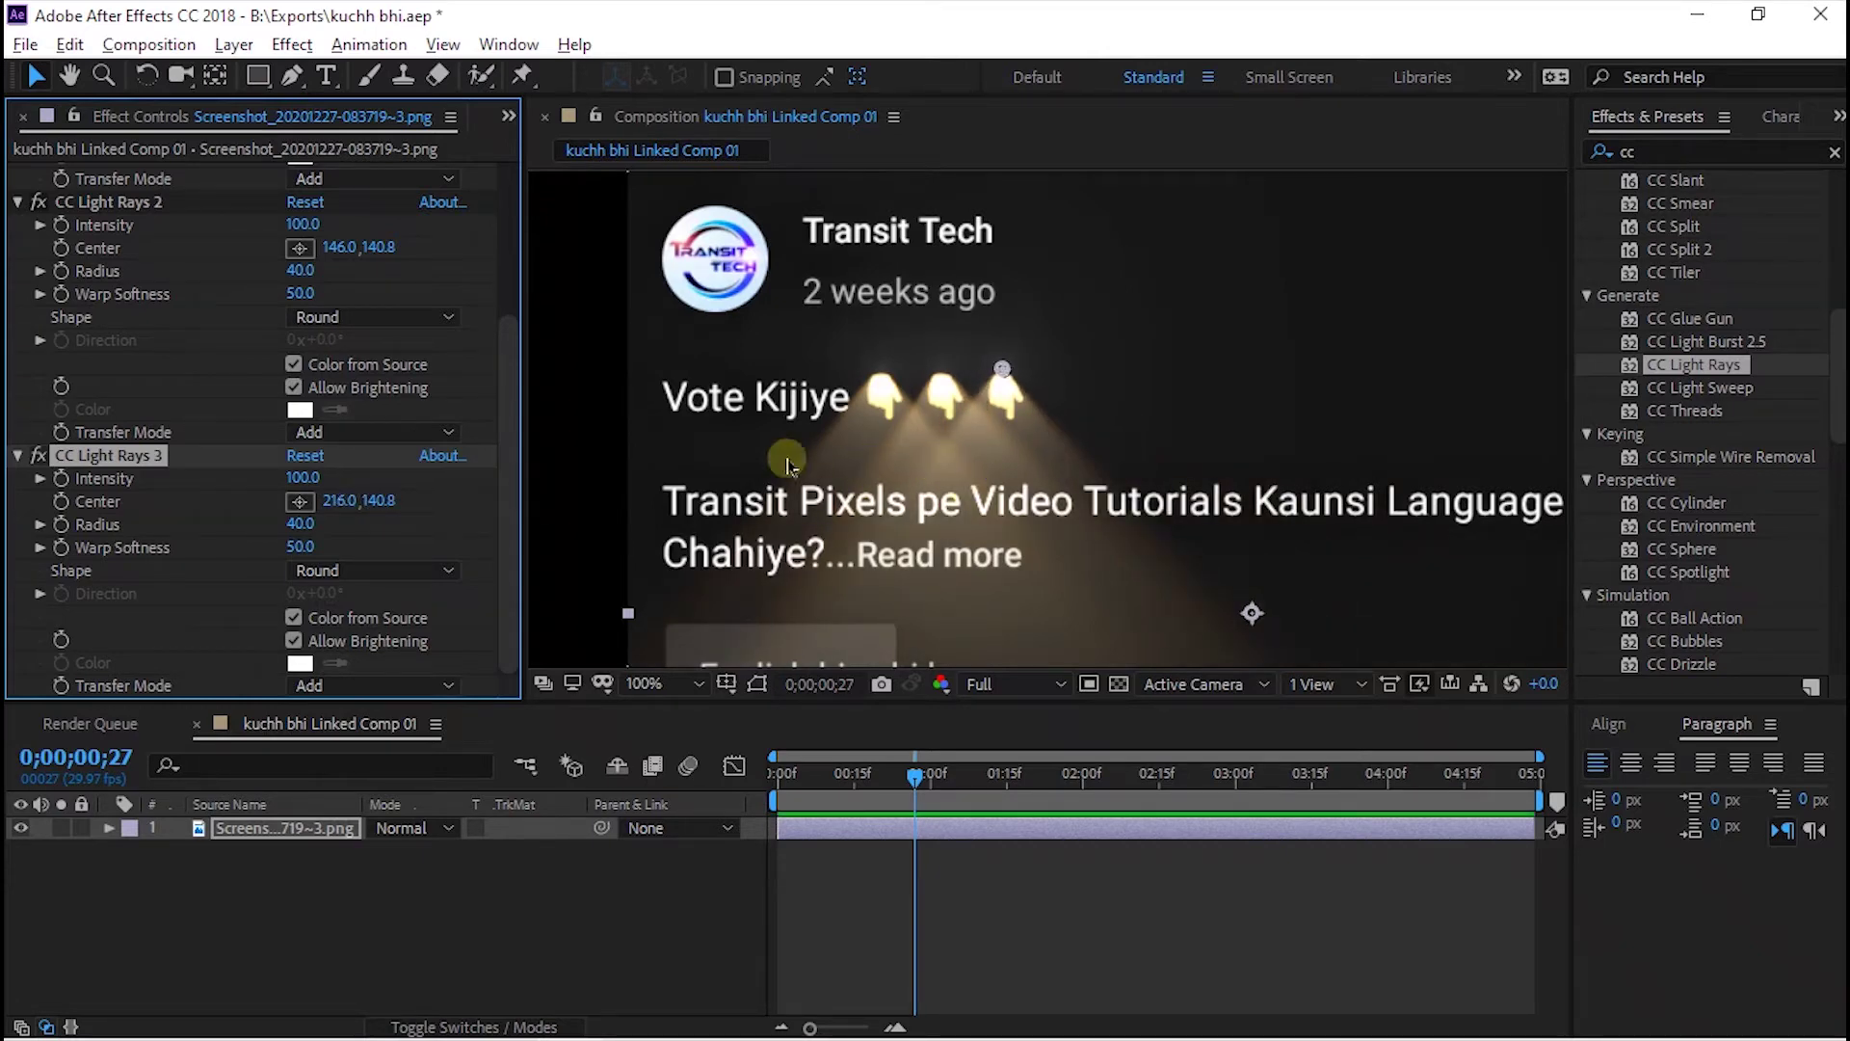
# Preview the three spotlights at frame 14, zooming out to the whole card and back in.
pyautogui.click(624, 496)
pyautogui.moveTo(836, 771); pyautogui.dragTo(864, 777)
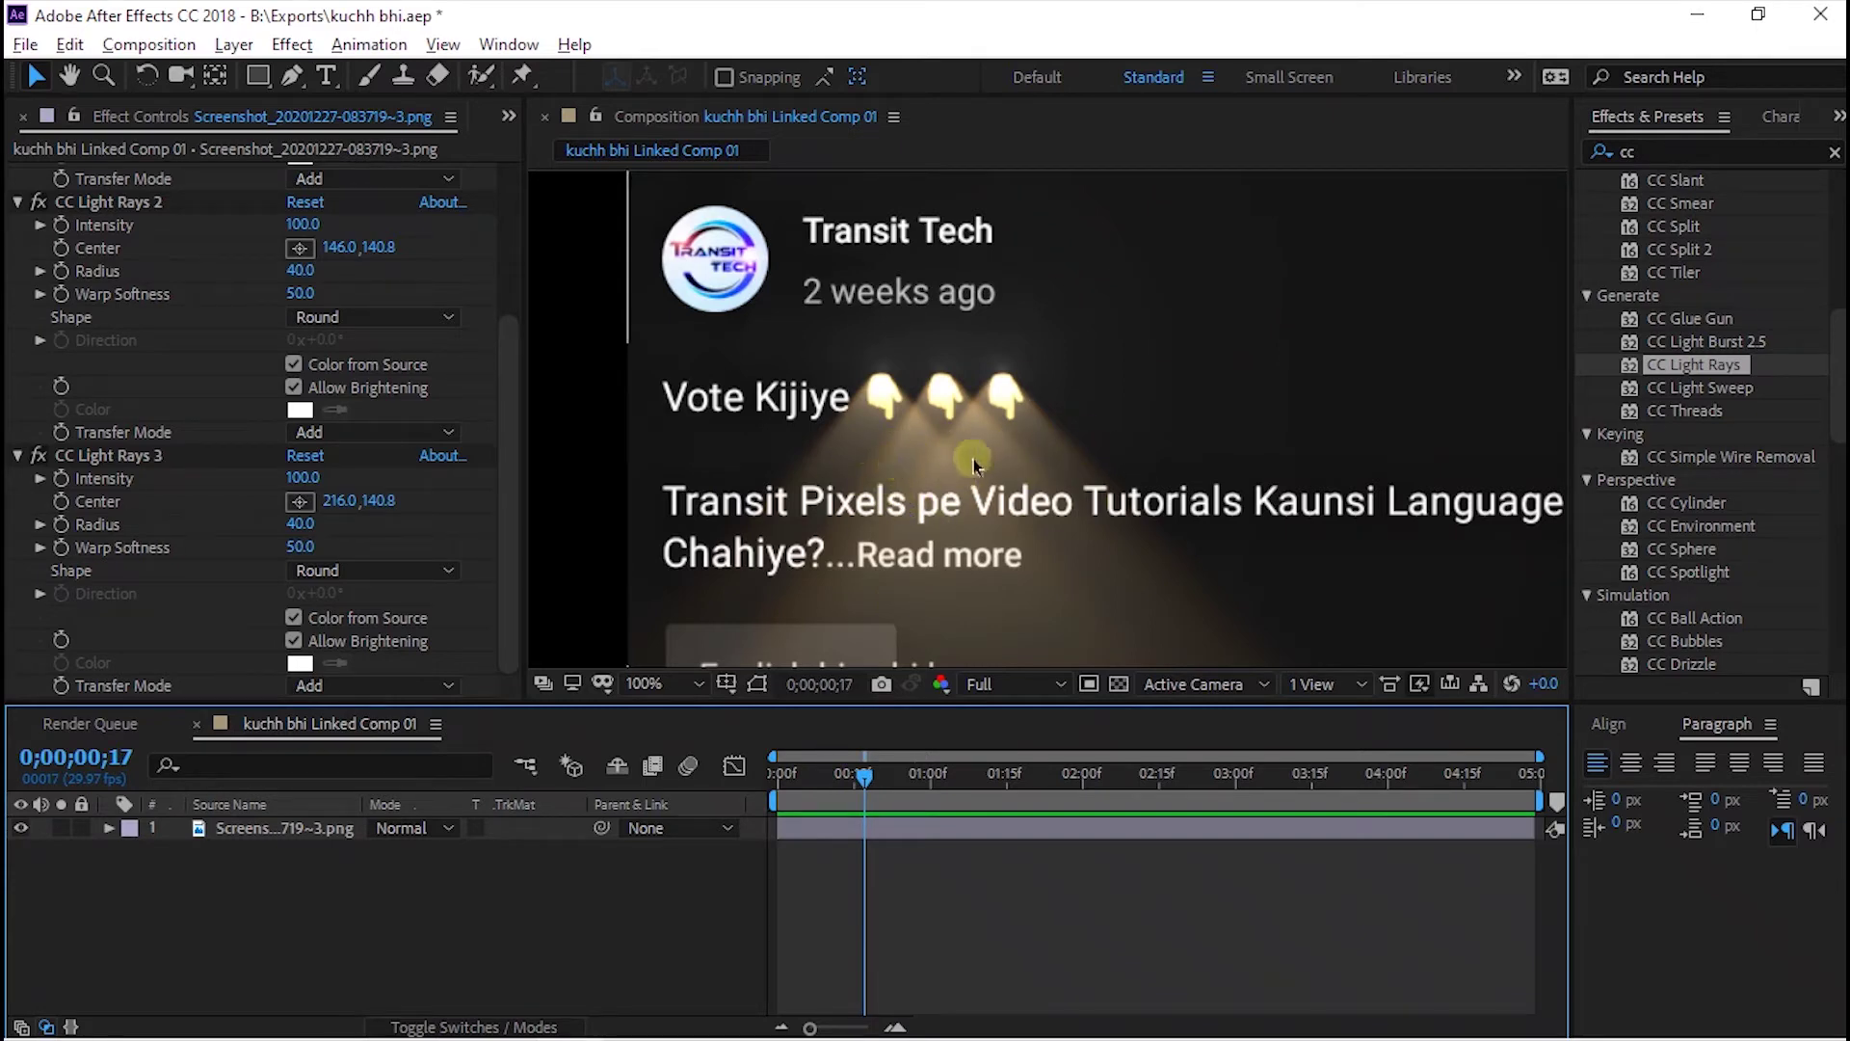
pyautogui.press(',')
pyautogui.press(',')
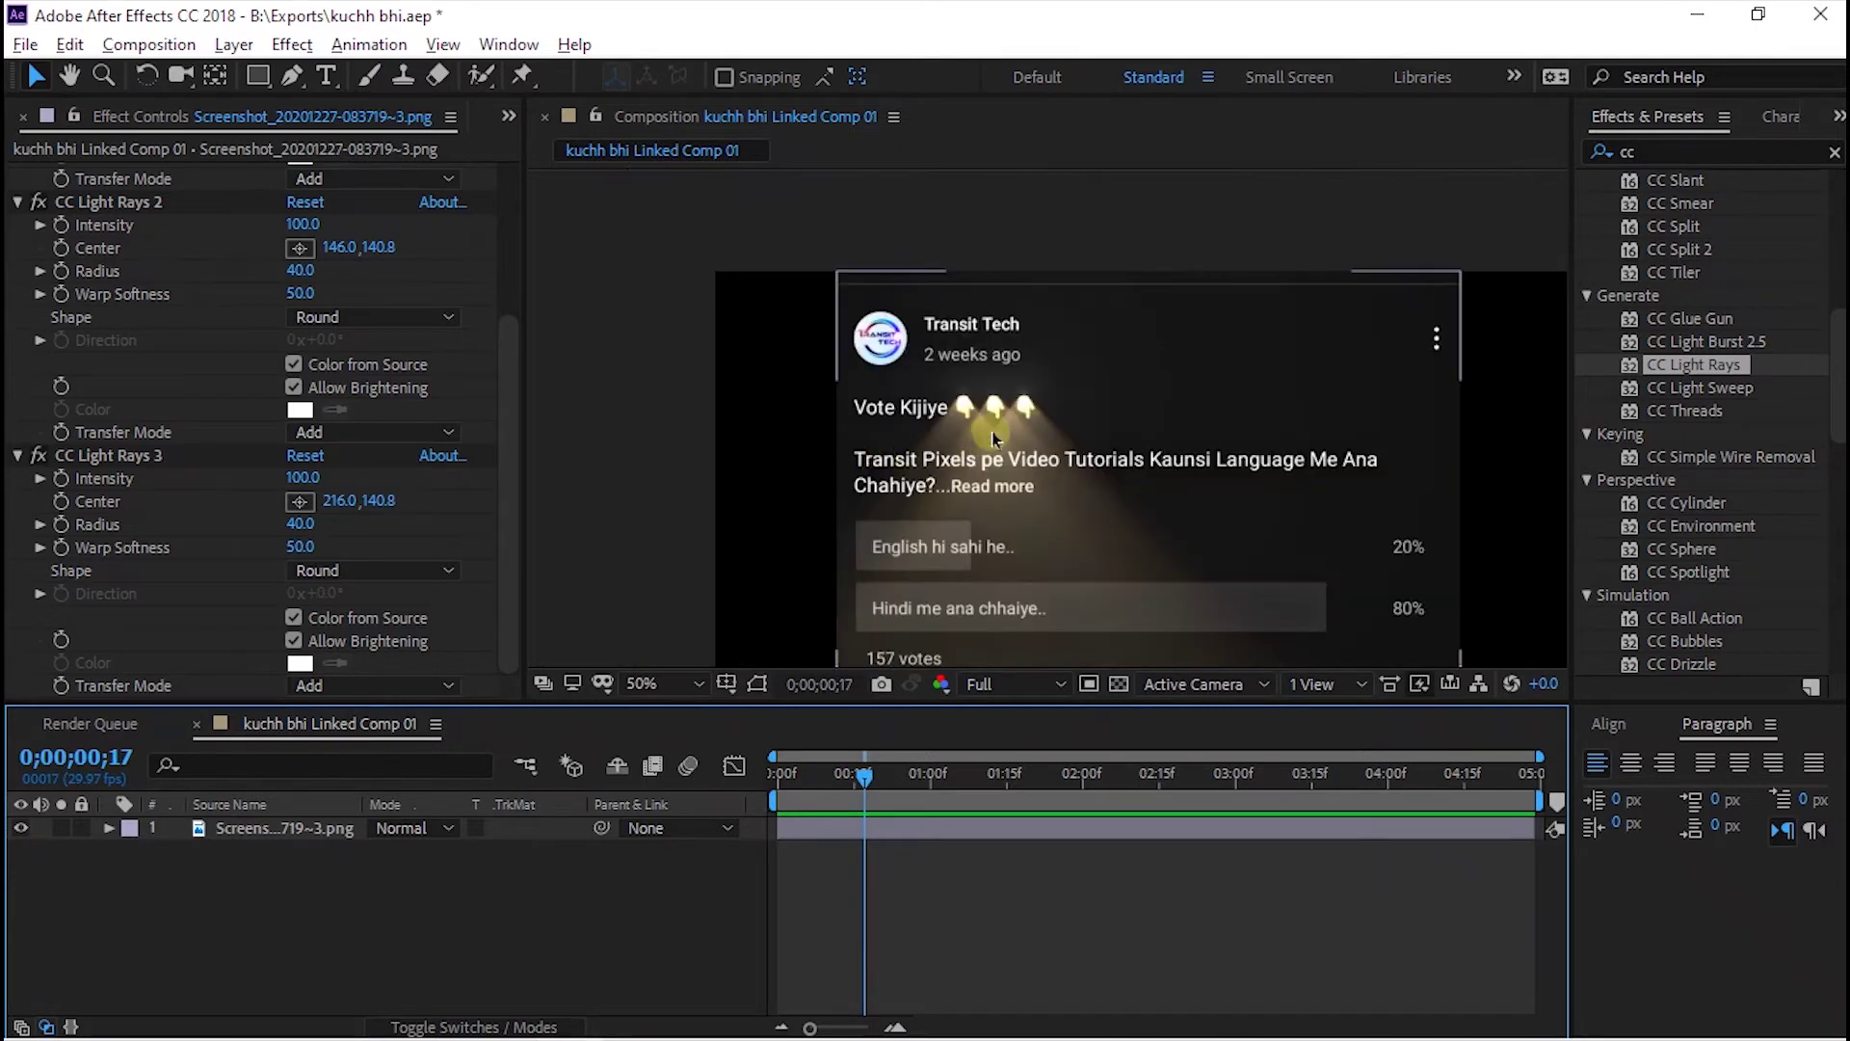
pyautogui.press('.')
pyautogui.press('.')
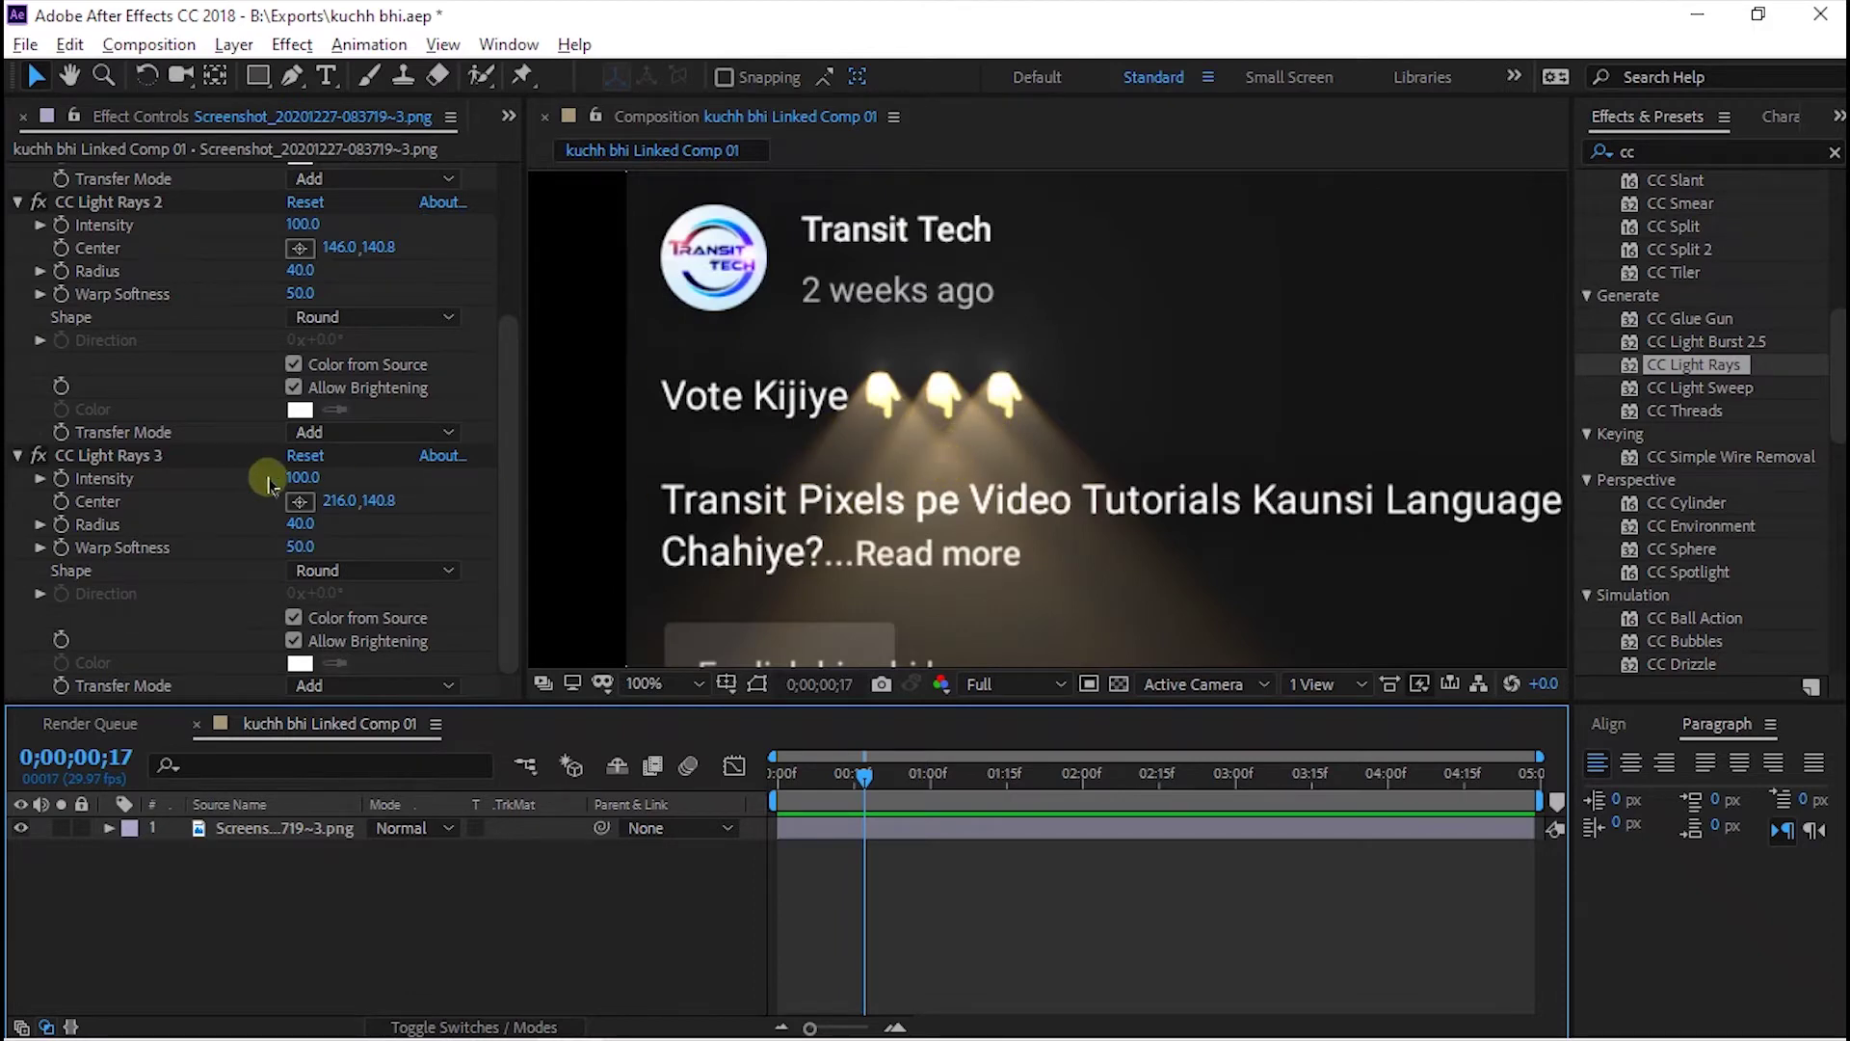
pyautogui.scroll(5, 252, 477)
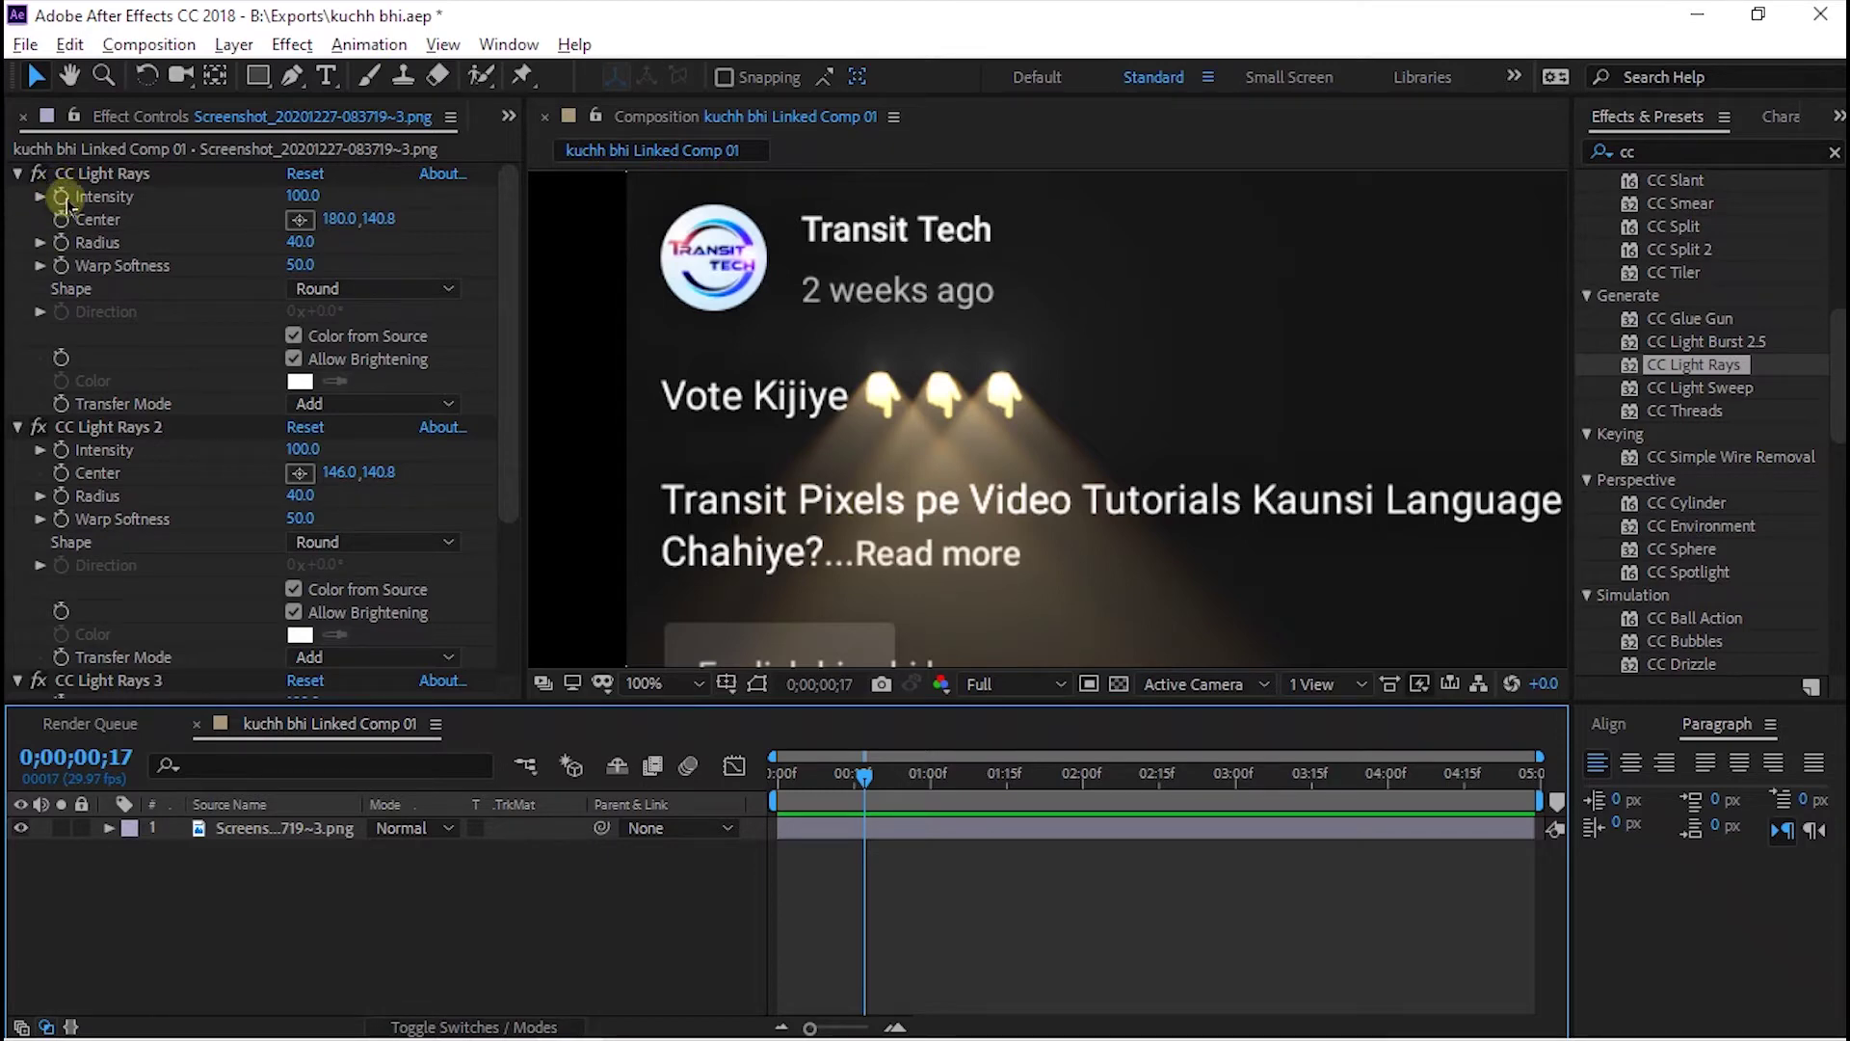
# At frame 0, set stopwatch keyframes on Intensity and Radius for CC Light Rays, Rays 2 and Rays 3.
pyautogui.click(66, 202)
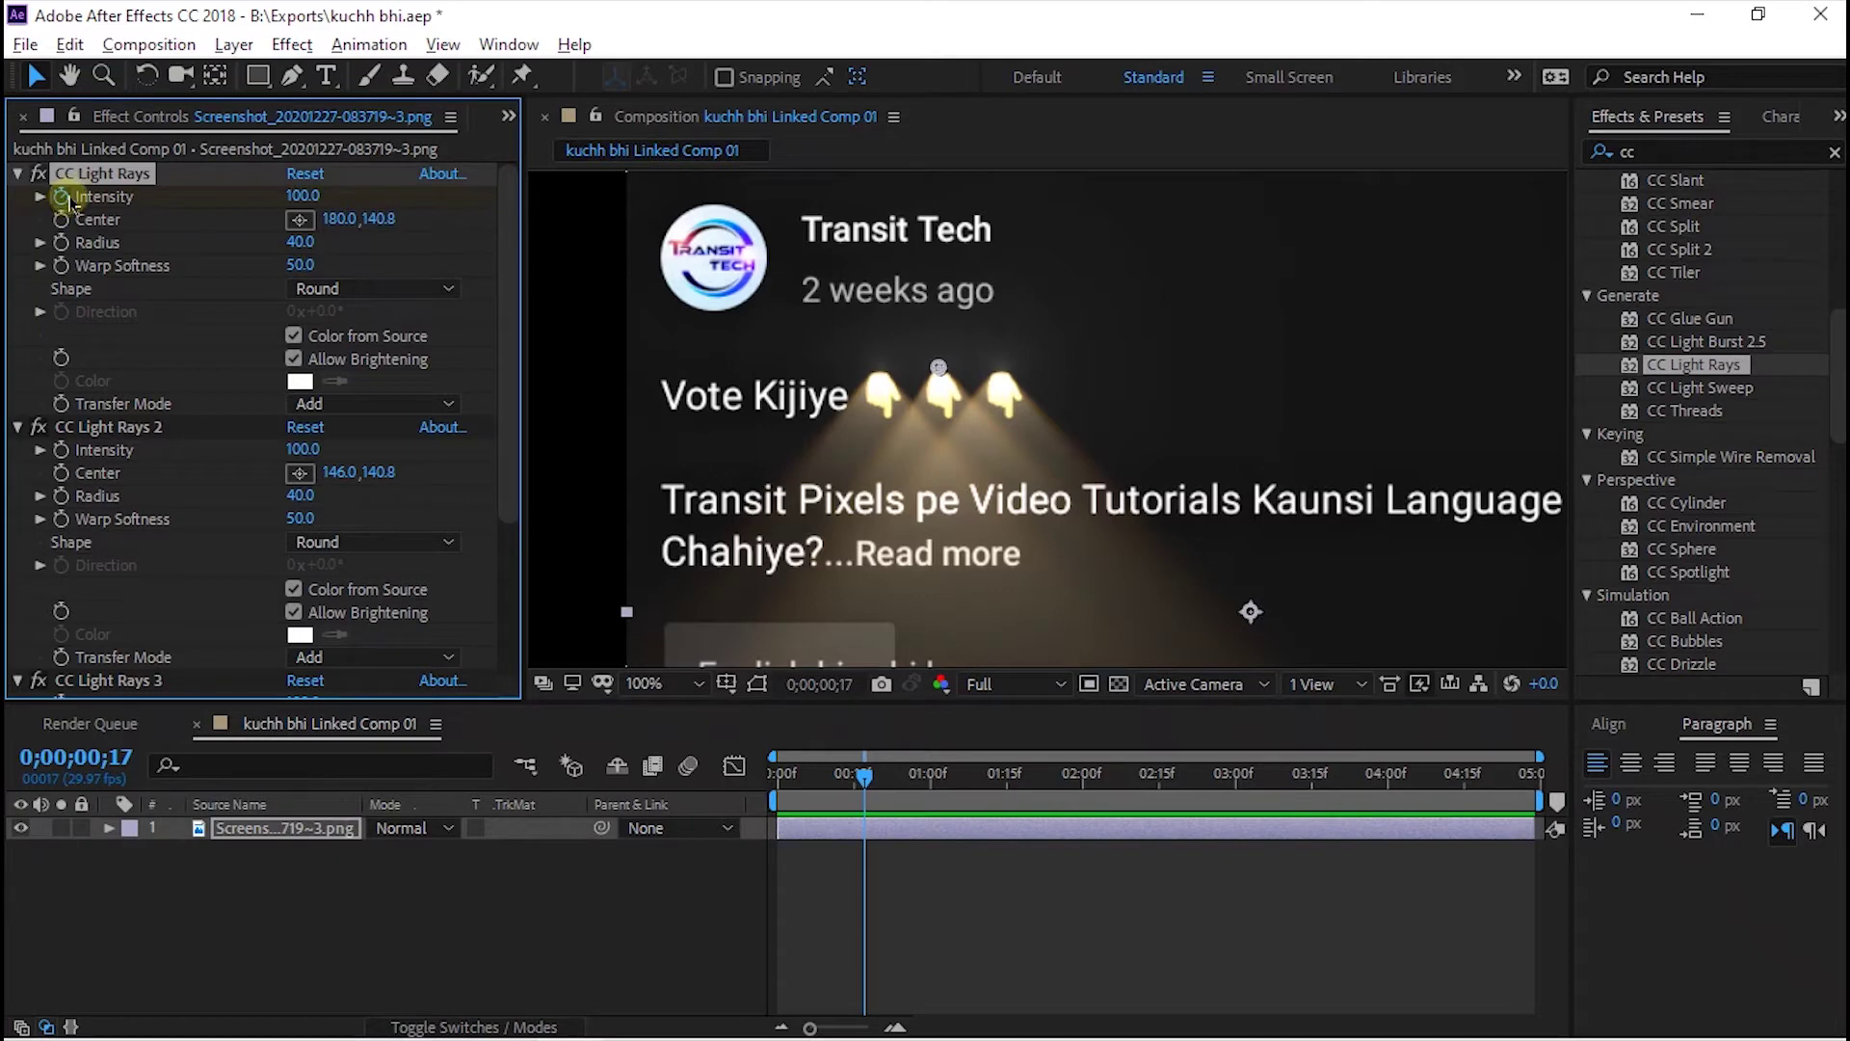
pyautogui.moveTo(860, 776); pyautogui.dragTo(766, 772)
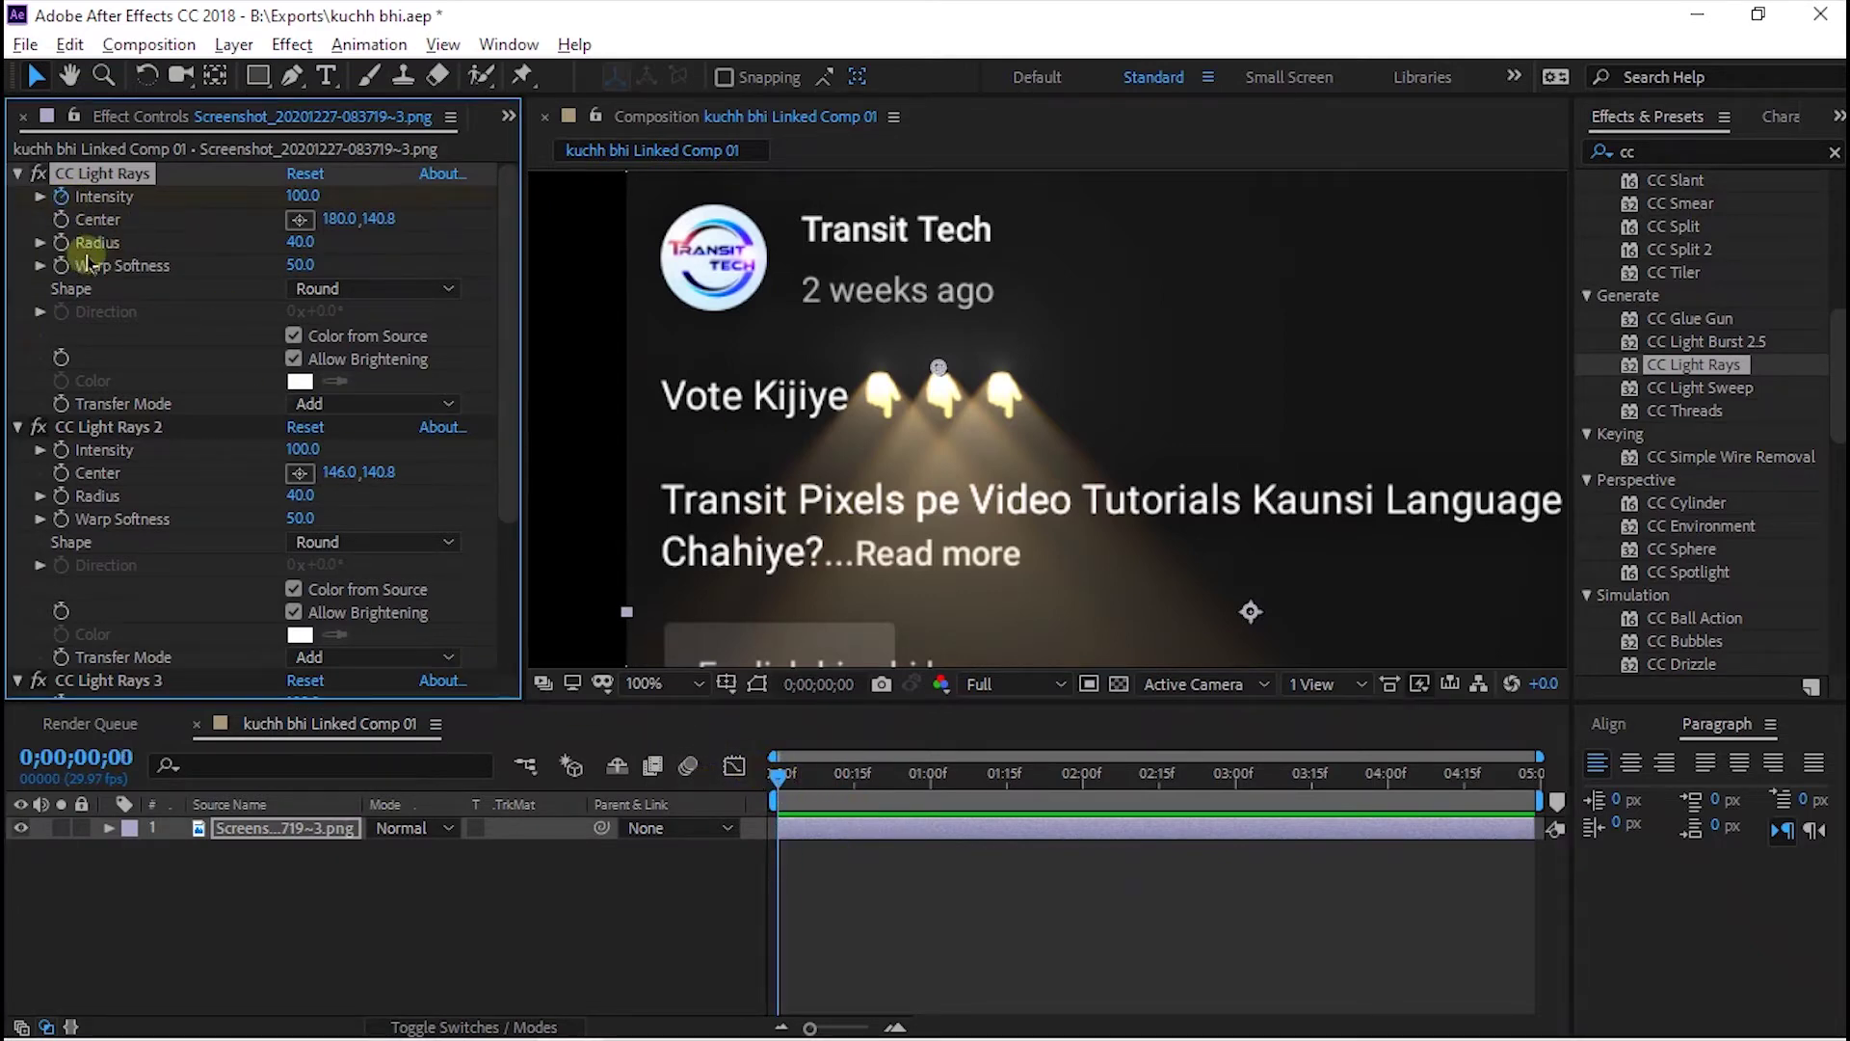
pyautogui.click(60, 242)
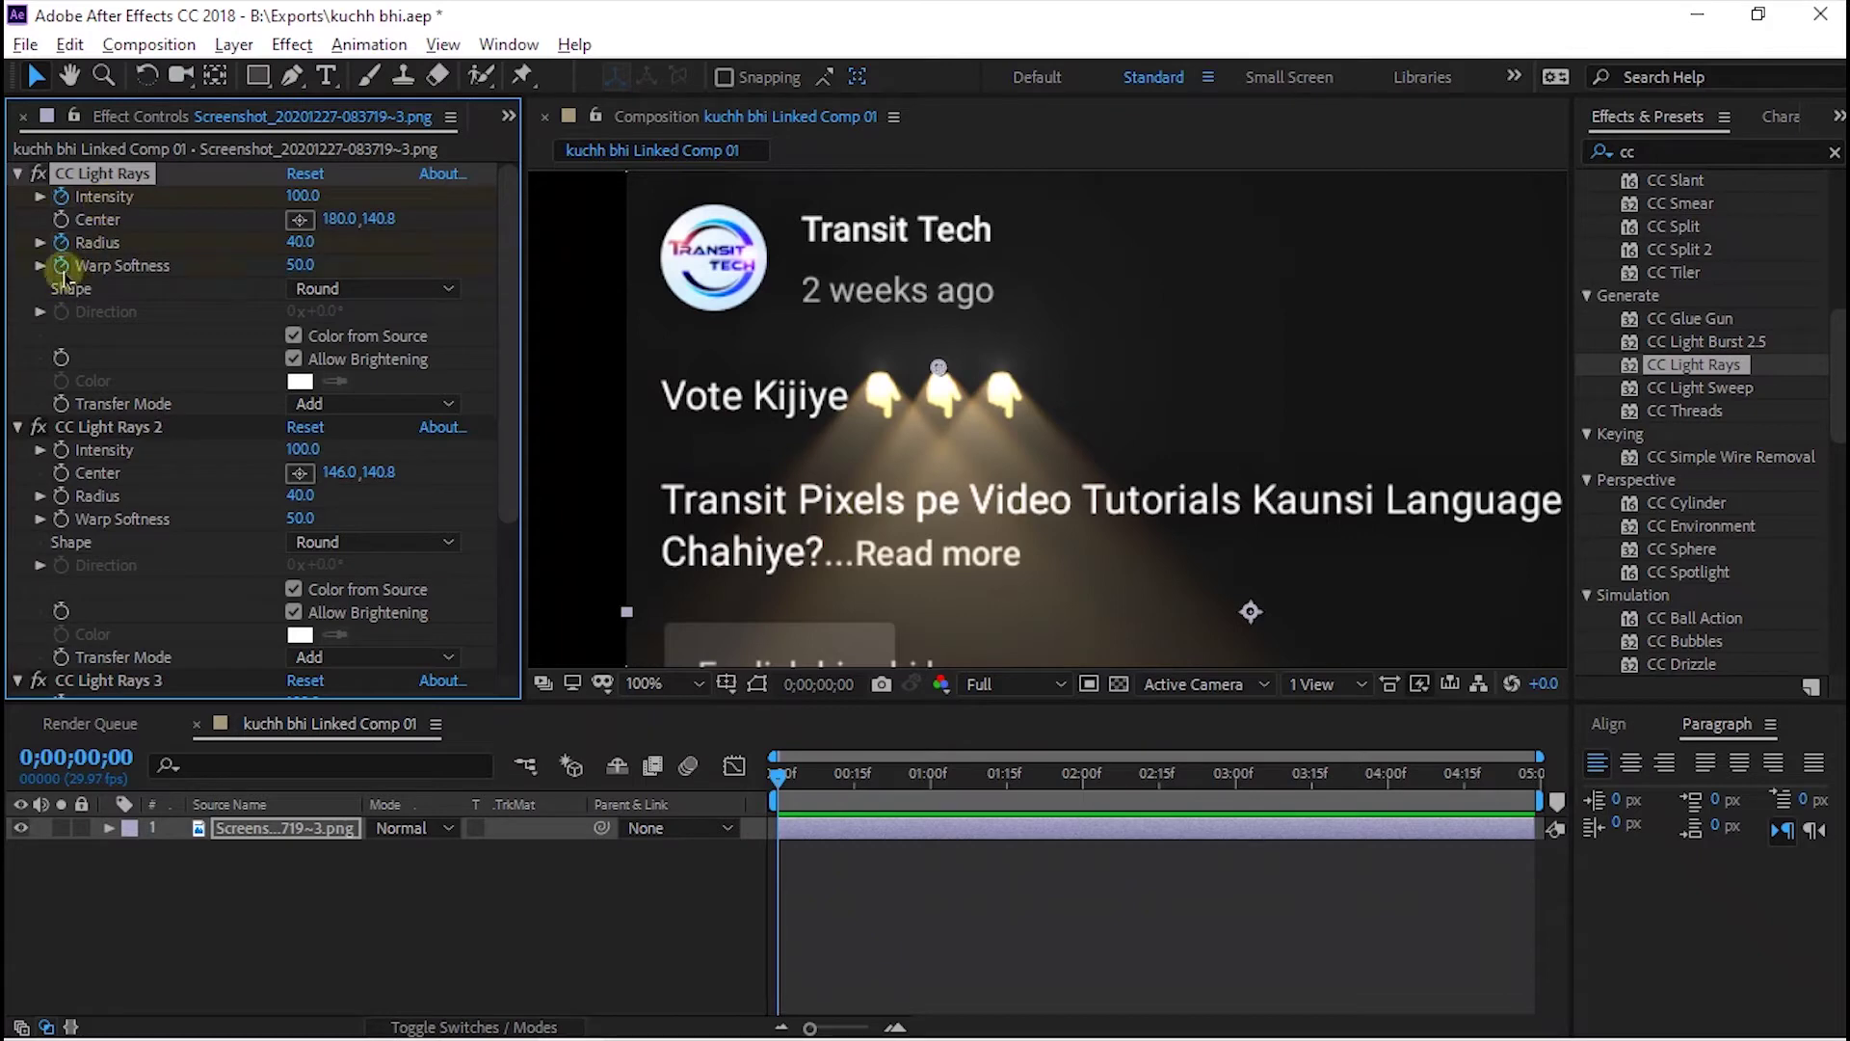
pyautogui.scroll(-3, 67, 279)
pyautogui.click(61, 346)
pyautogui.click(60, 392)
pyautogui.scroll(-3, 61, 392)
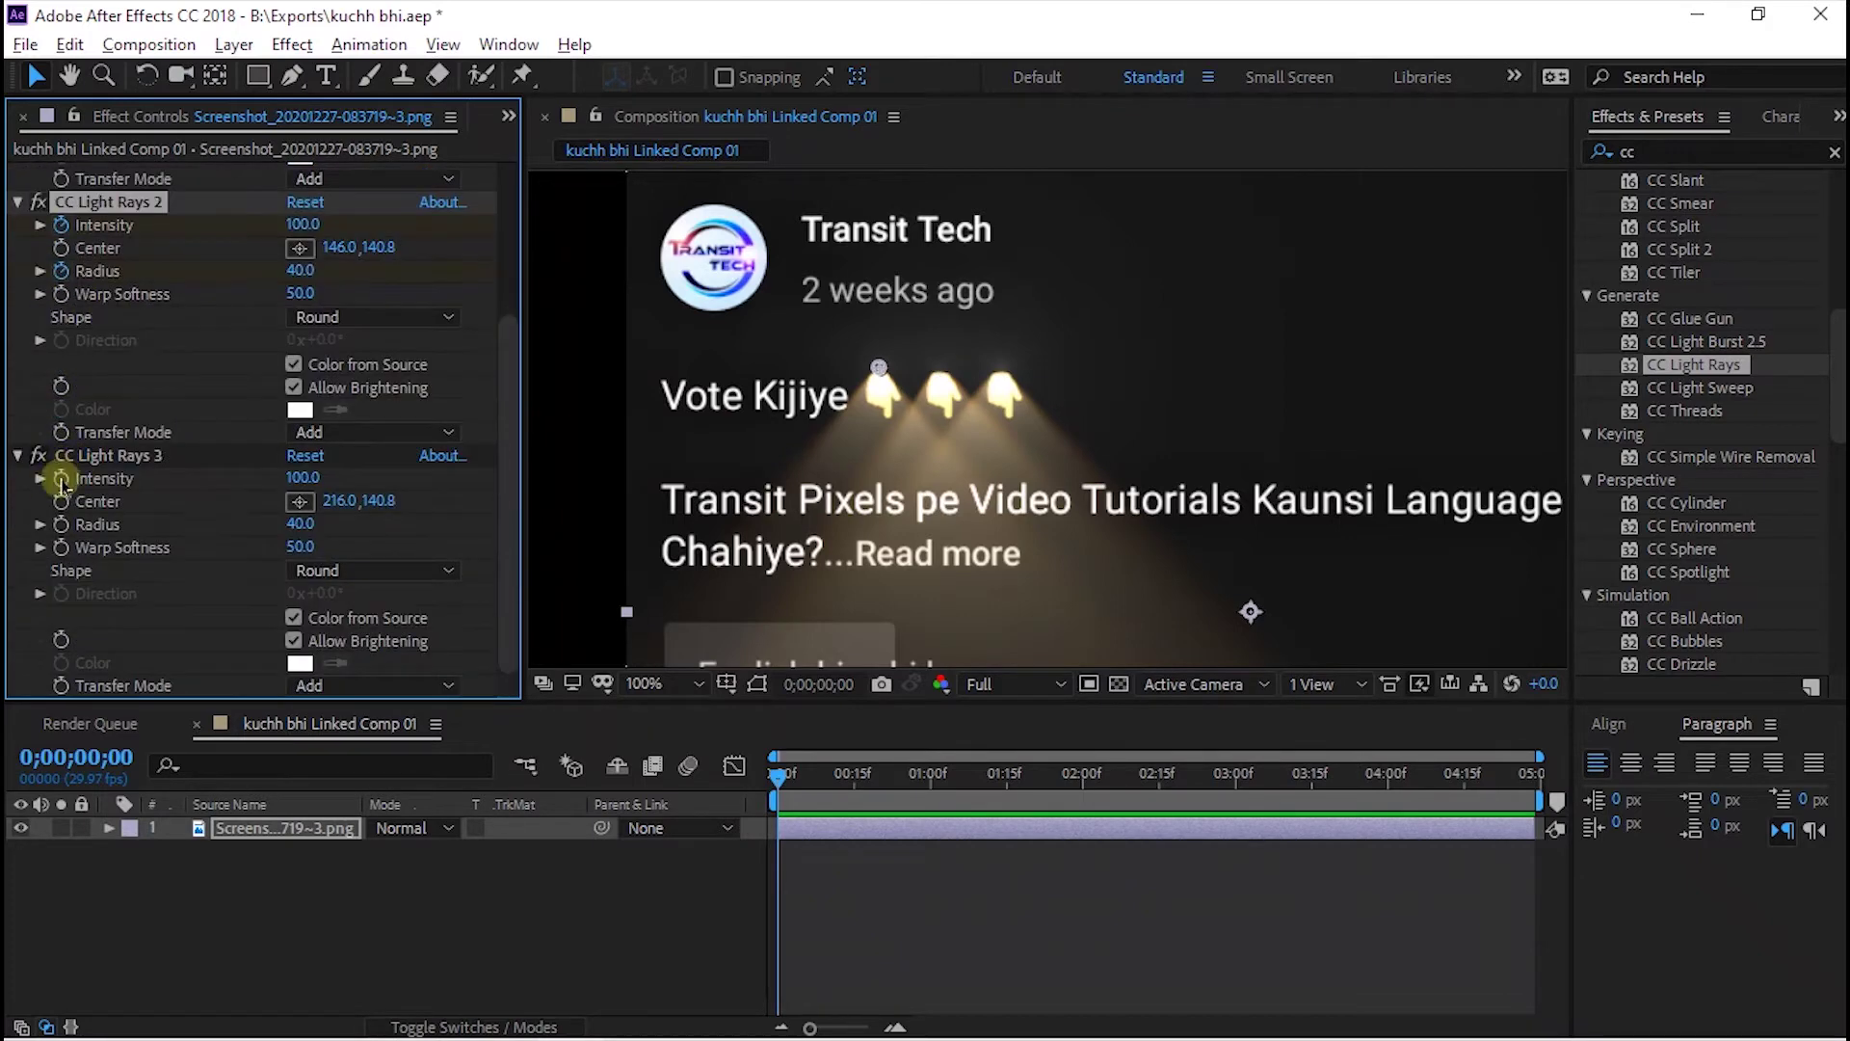
pyautogui.click(61, 476)
pyautogui.scroll(6, 177, 520)
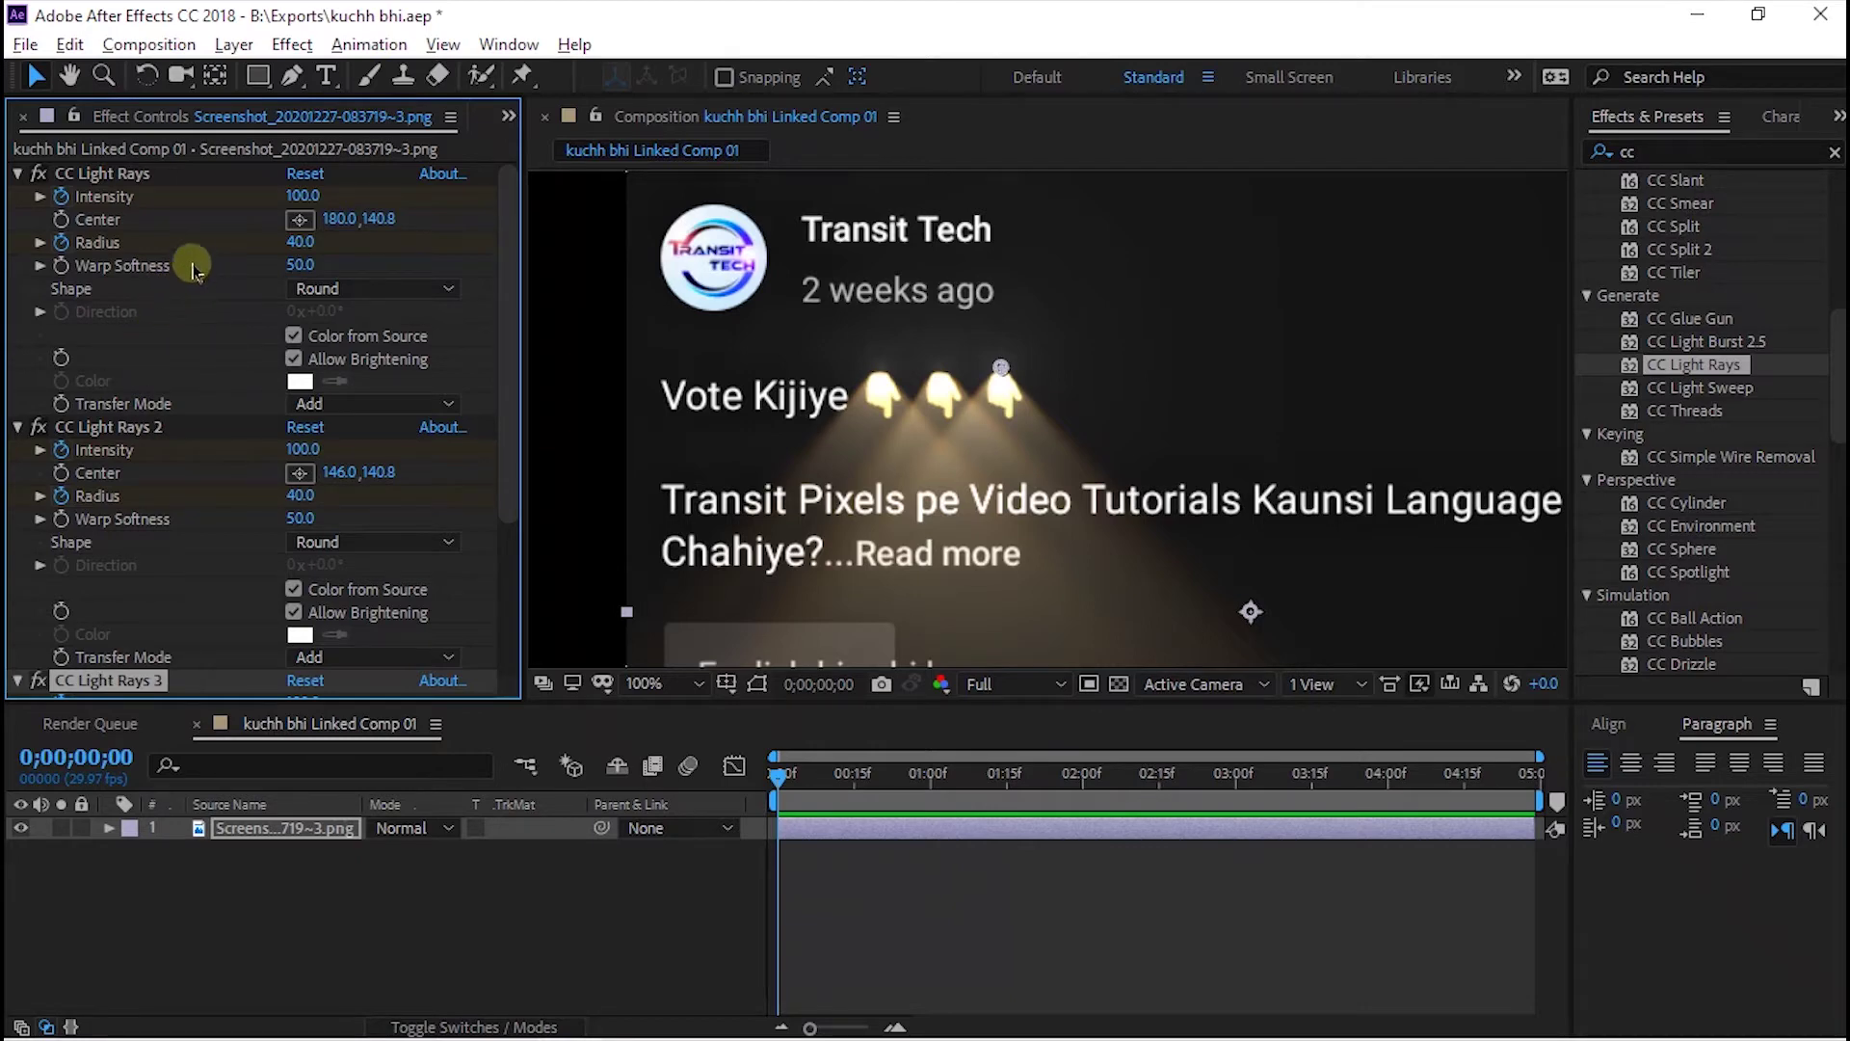
# Keyframe the first light ray's Intensity at about 1;00, 1;19 and 2;09, peaking near 195.
pyautogui.moveTo(829, 771); pyautogui.dragTo(916, 781)
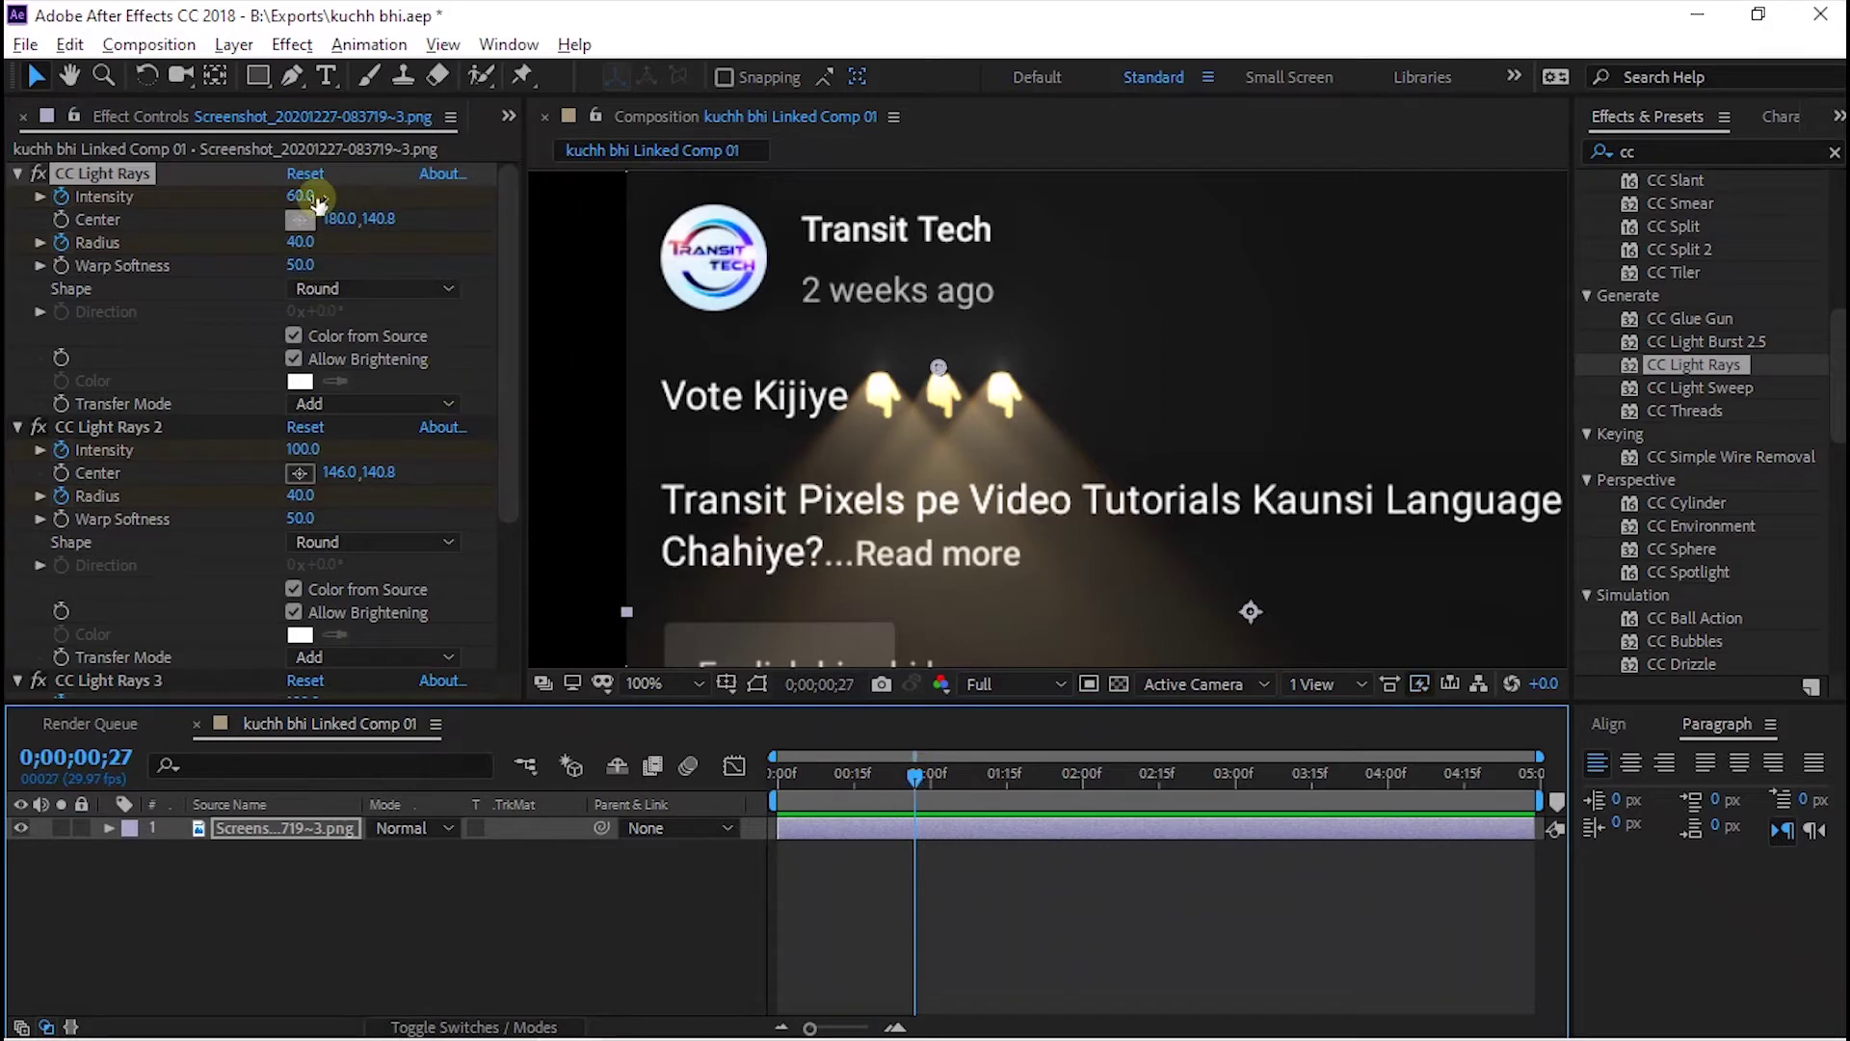
pyautogui.moveTo(302, 195); pyautogui.dragTo(397, 209)
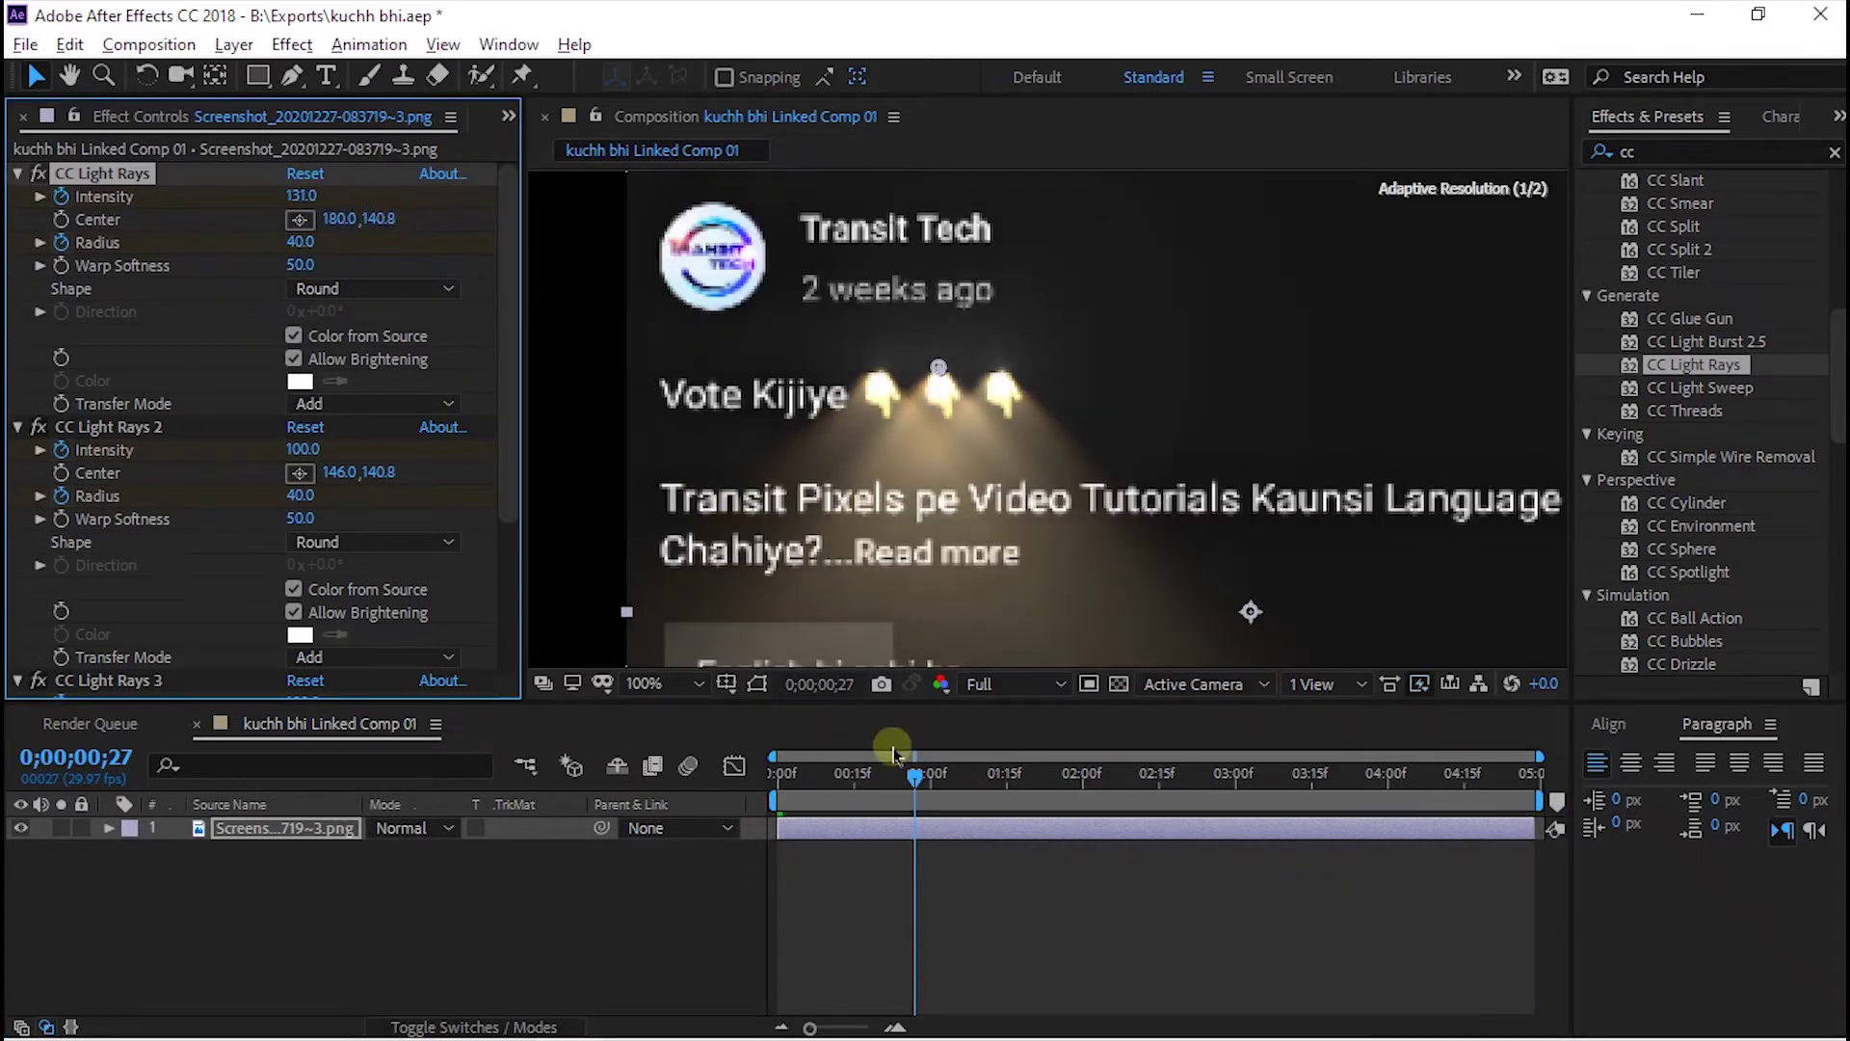
pyautogui.moveTo(913, 774); pyautogui.dragTo(1026, 775)
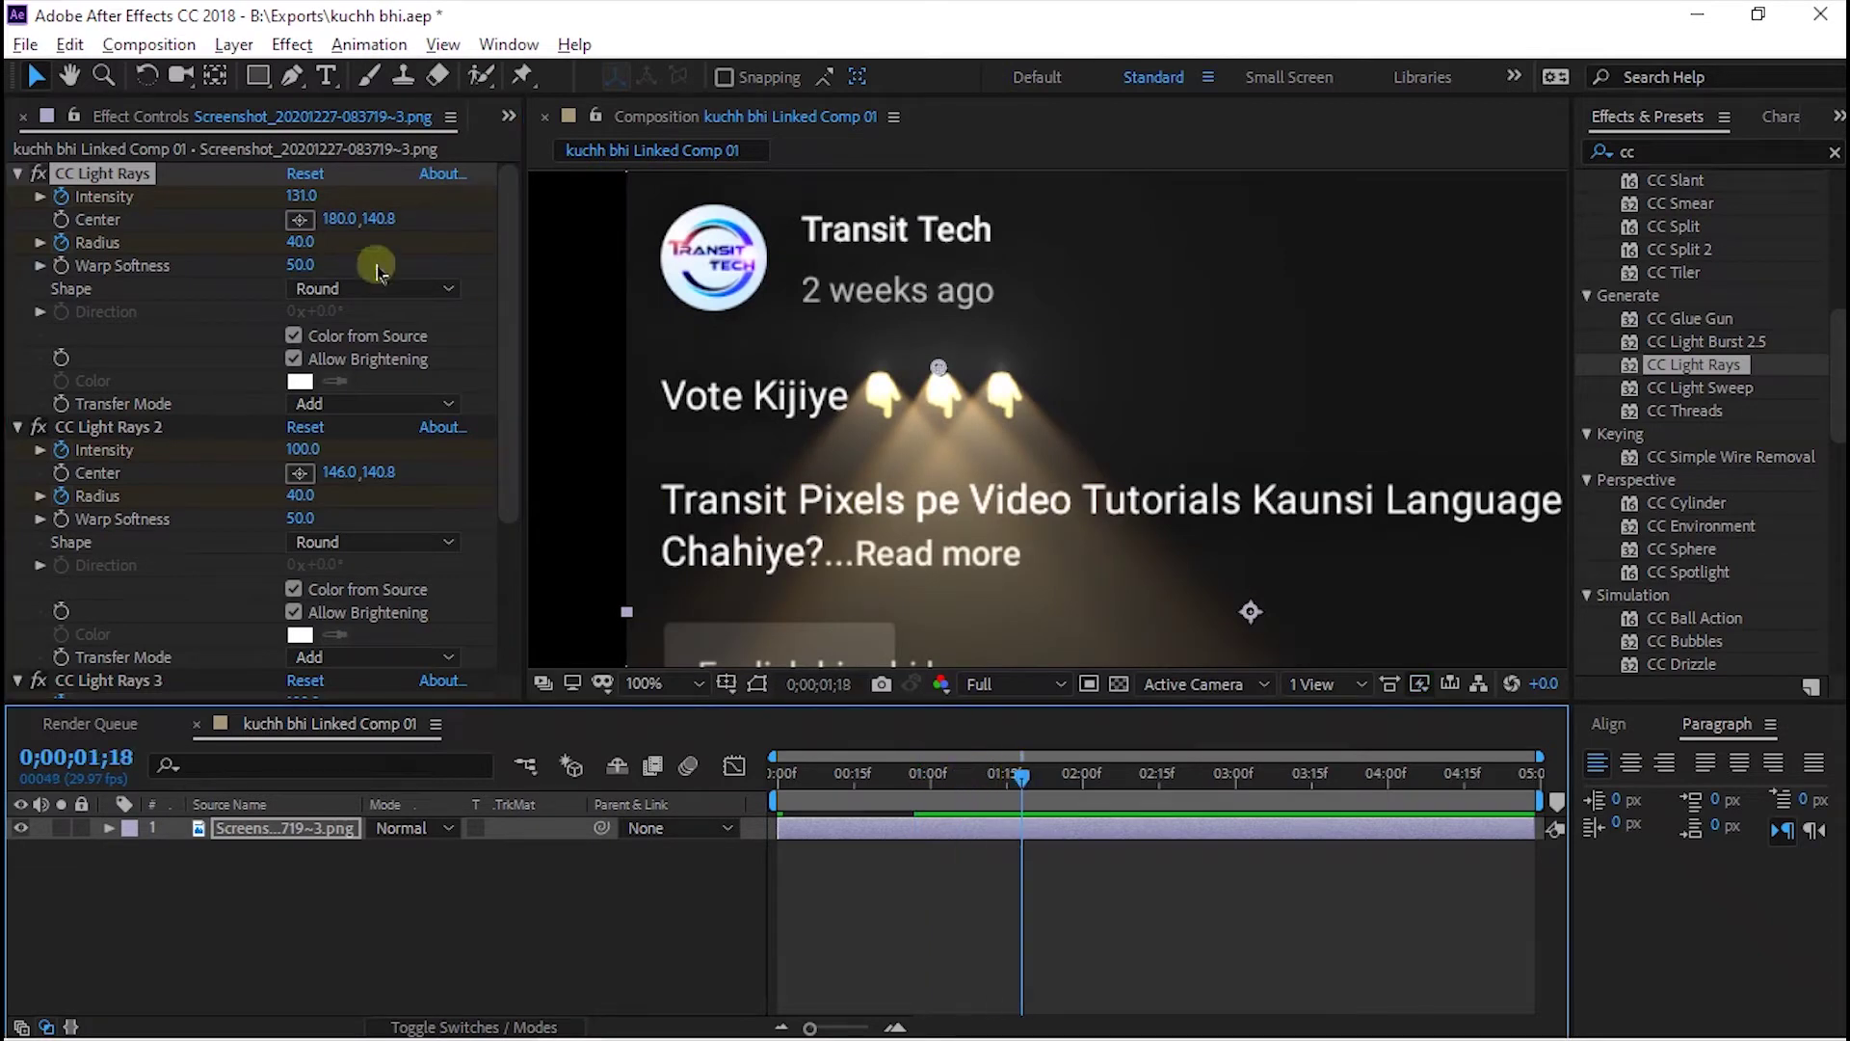
pyautogui.moveTo(301, 195)
pyautogui.mouseDown()
pyautogui.moveTo(318, 194)
pyautogui.moveTo(273, 195)
pyautogui.mouseUp()
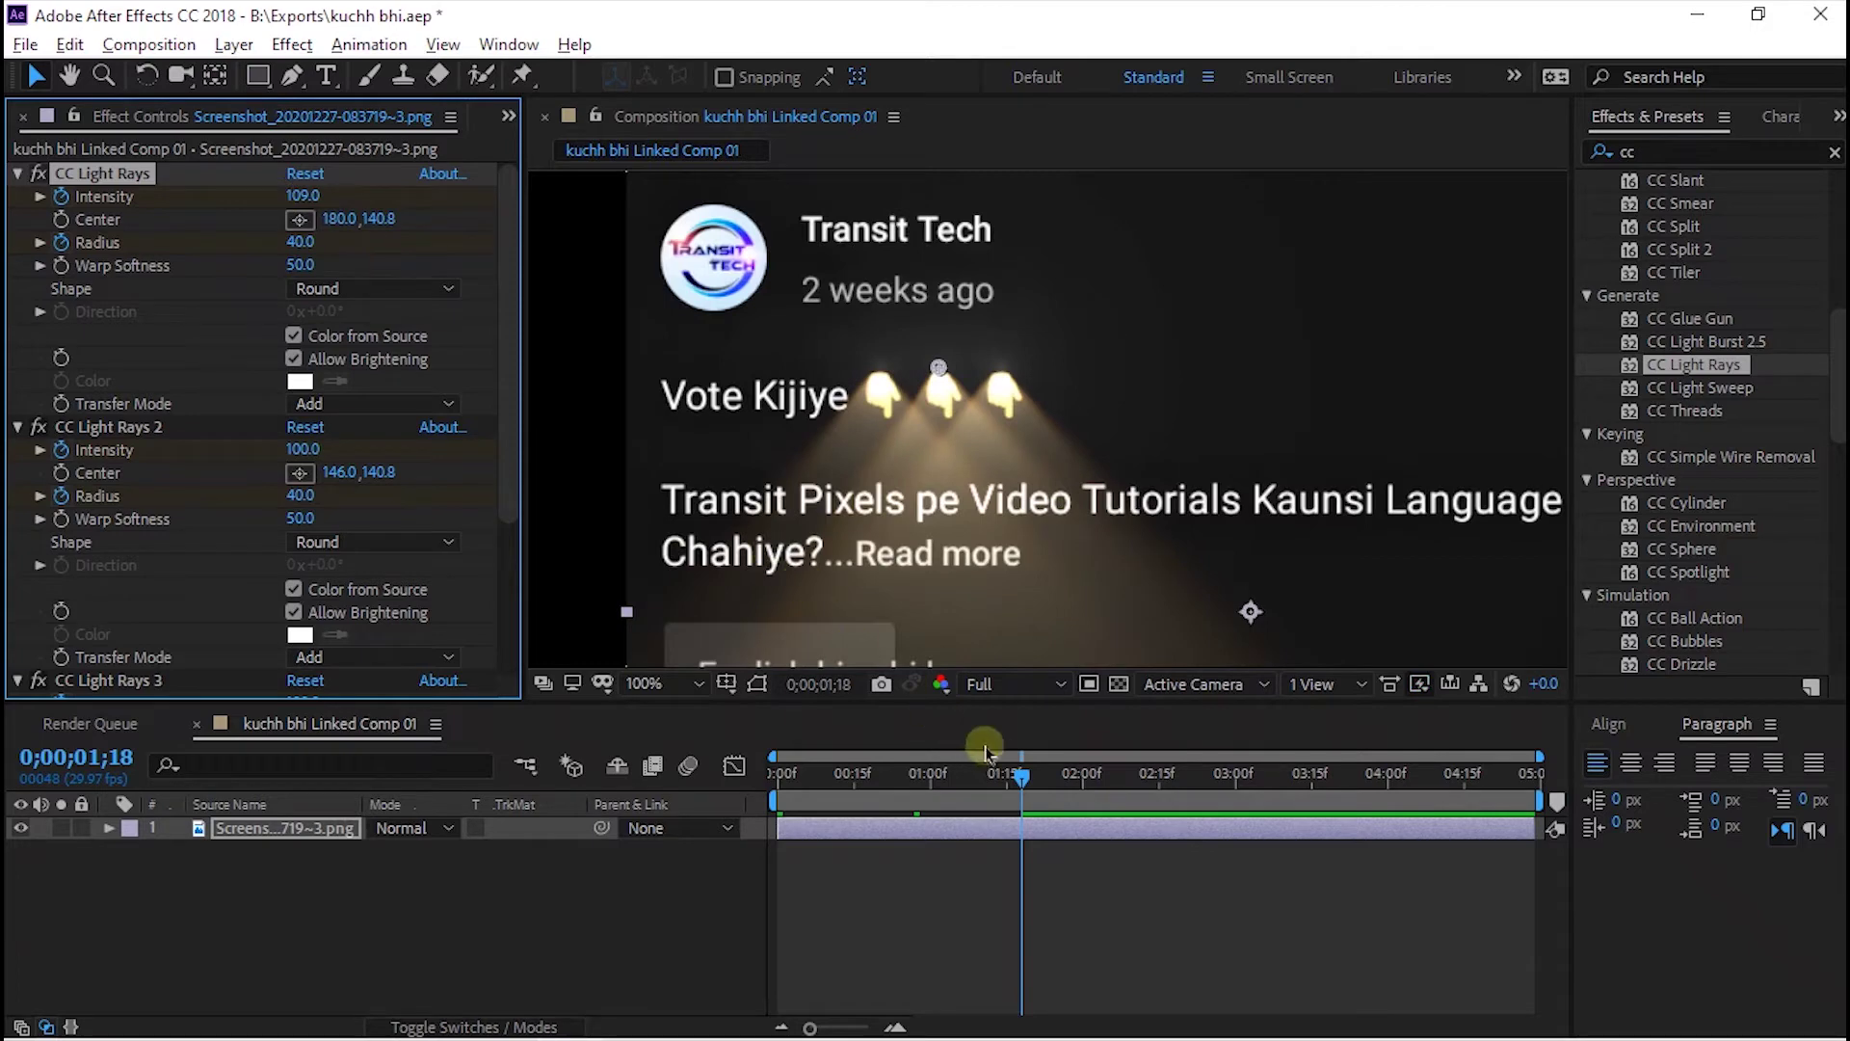
pyautogui.moveTo(1038, 774); pyautogui.dragTo(1164, 776)
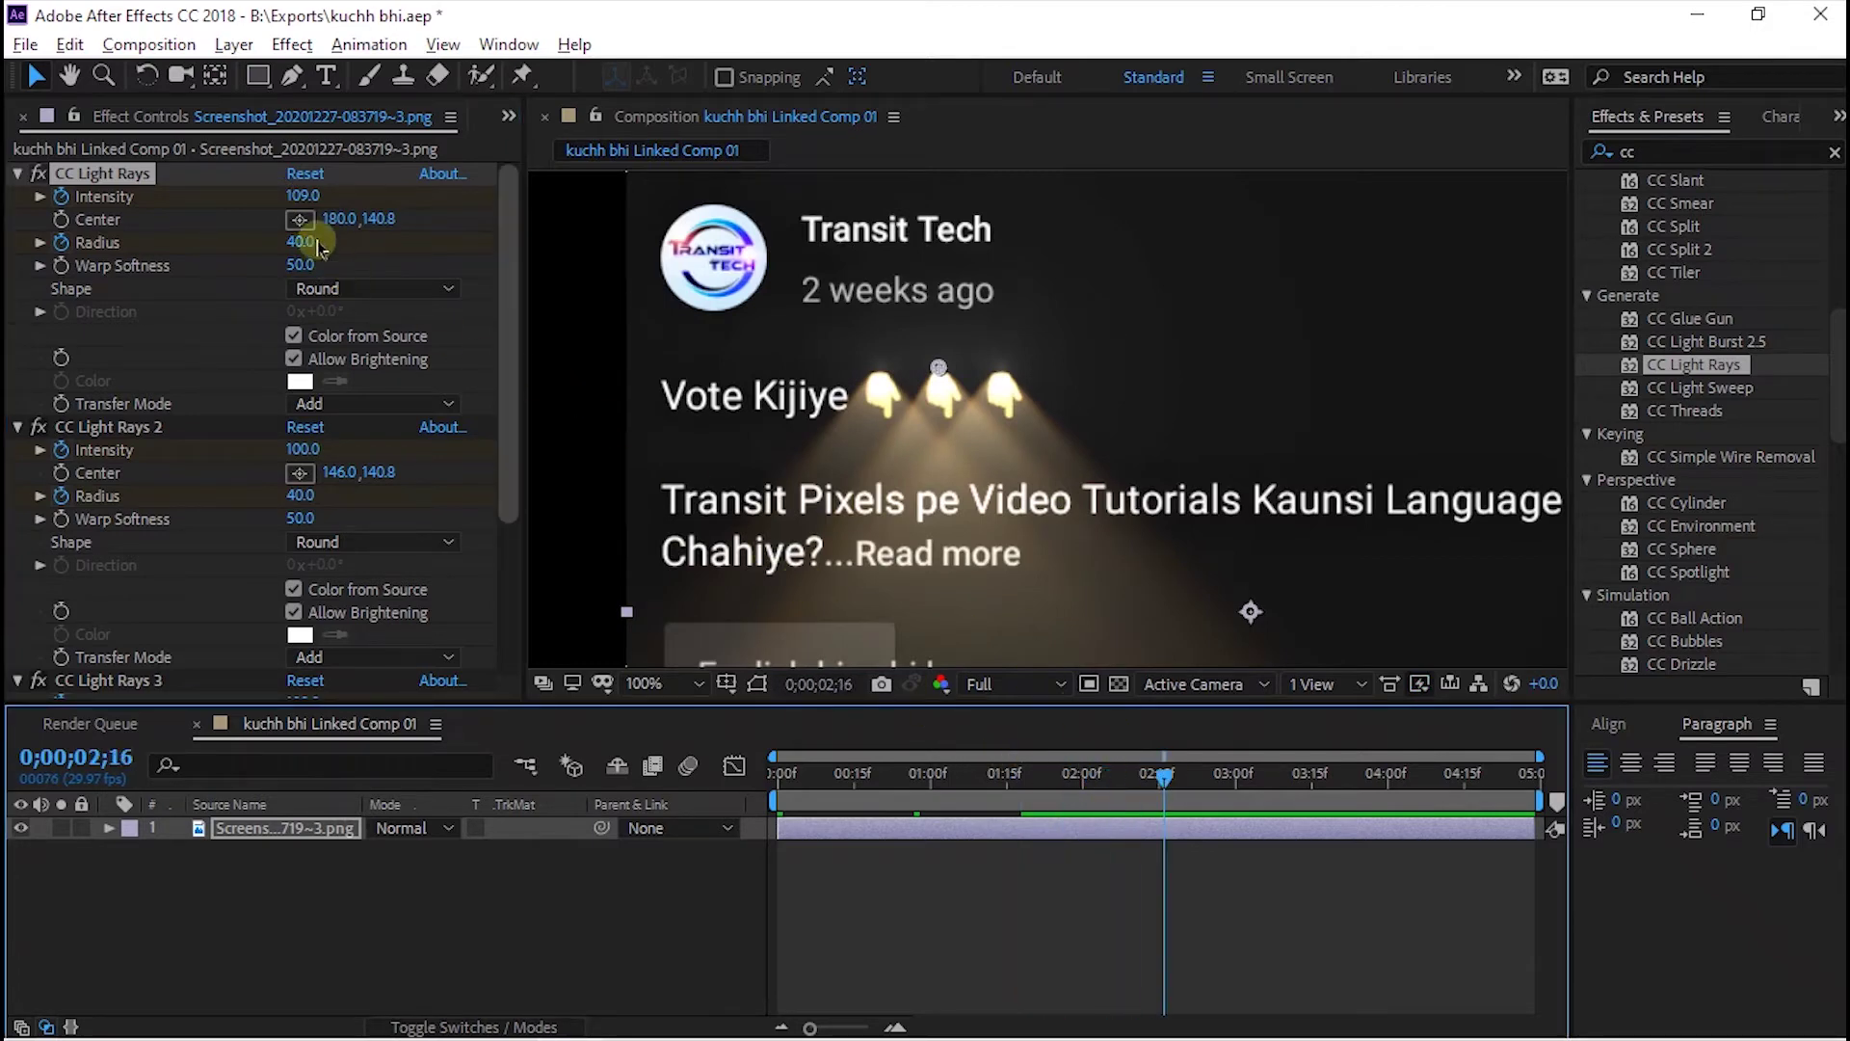
pyautogui.moveTo(299, 196); pyautogui.dragTo(417, 186)
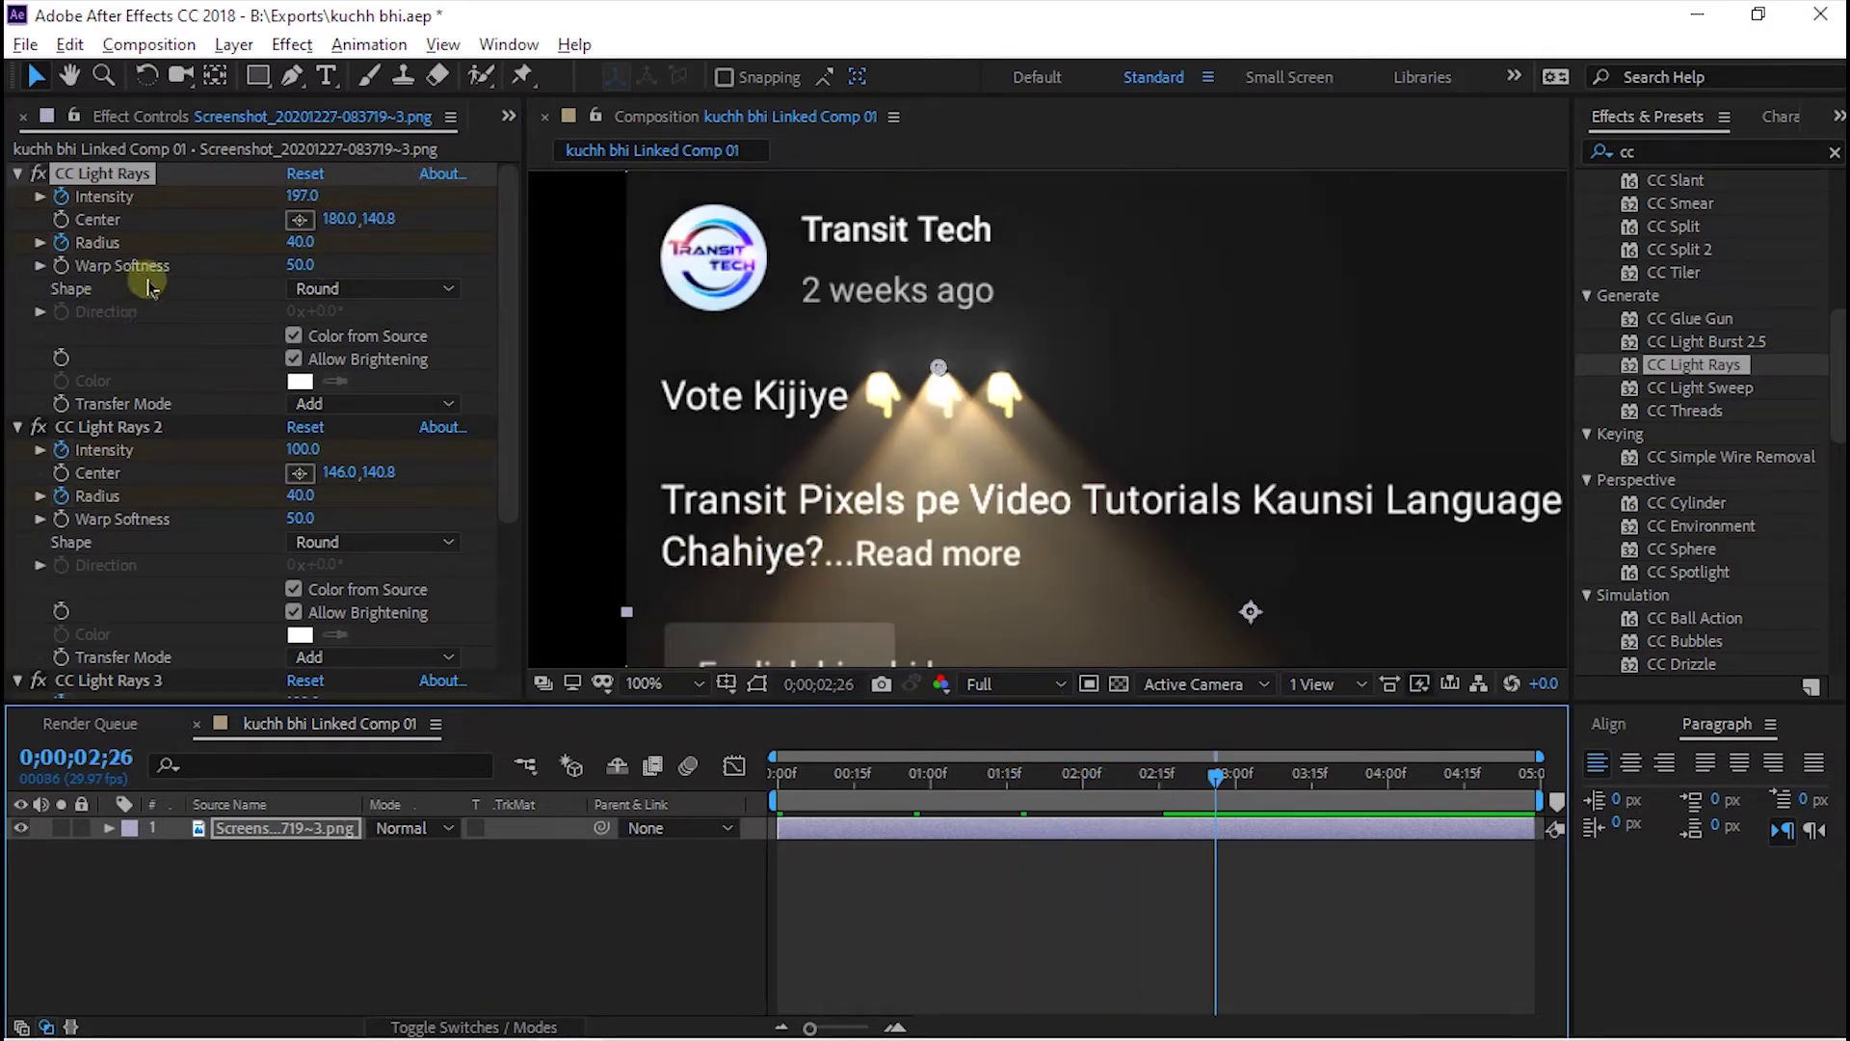
# Try the Square ray shape, then set the shape back to Round.
pyautogui.click(337, 289)
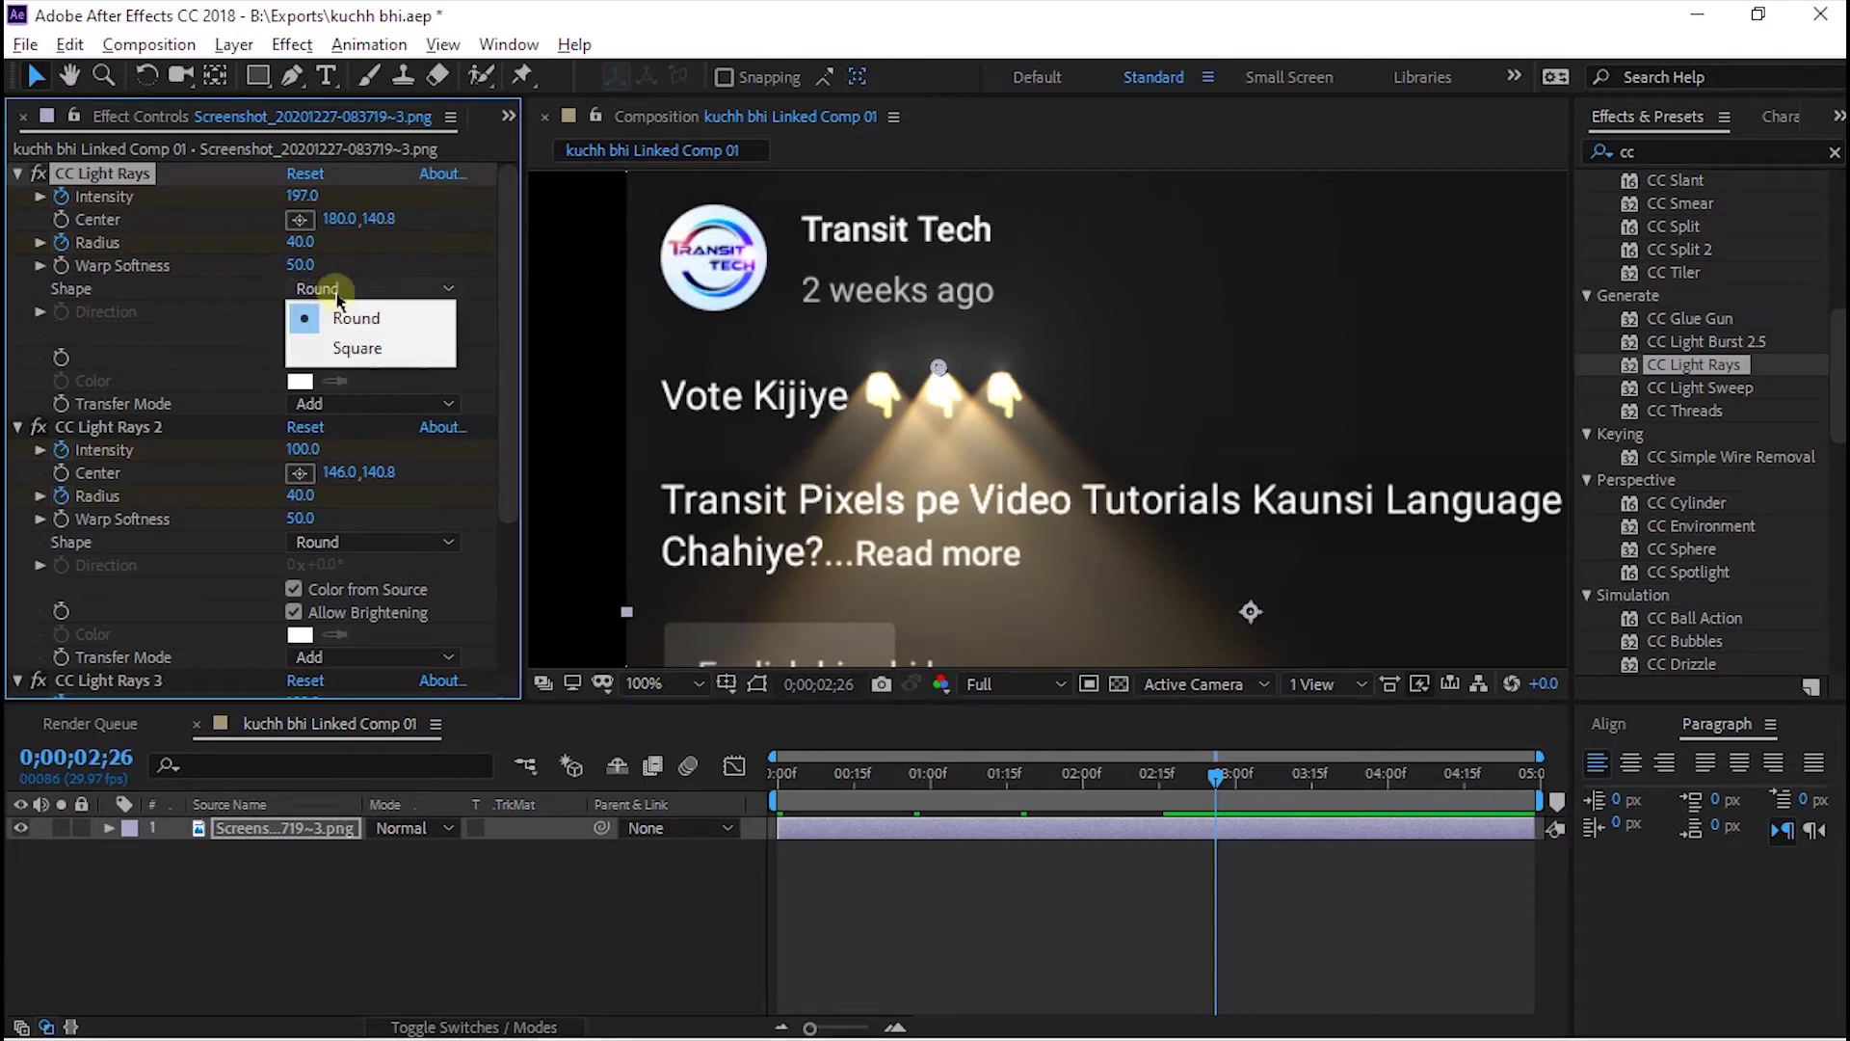
pyautogui.click(360, 352)
pyautogui.click(337, 290)
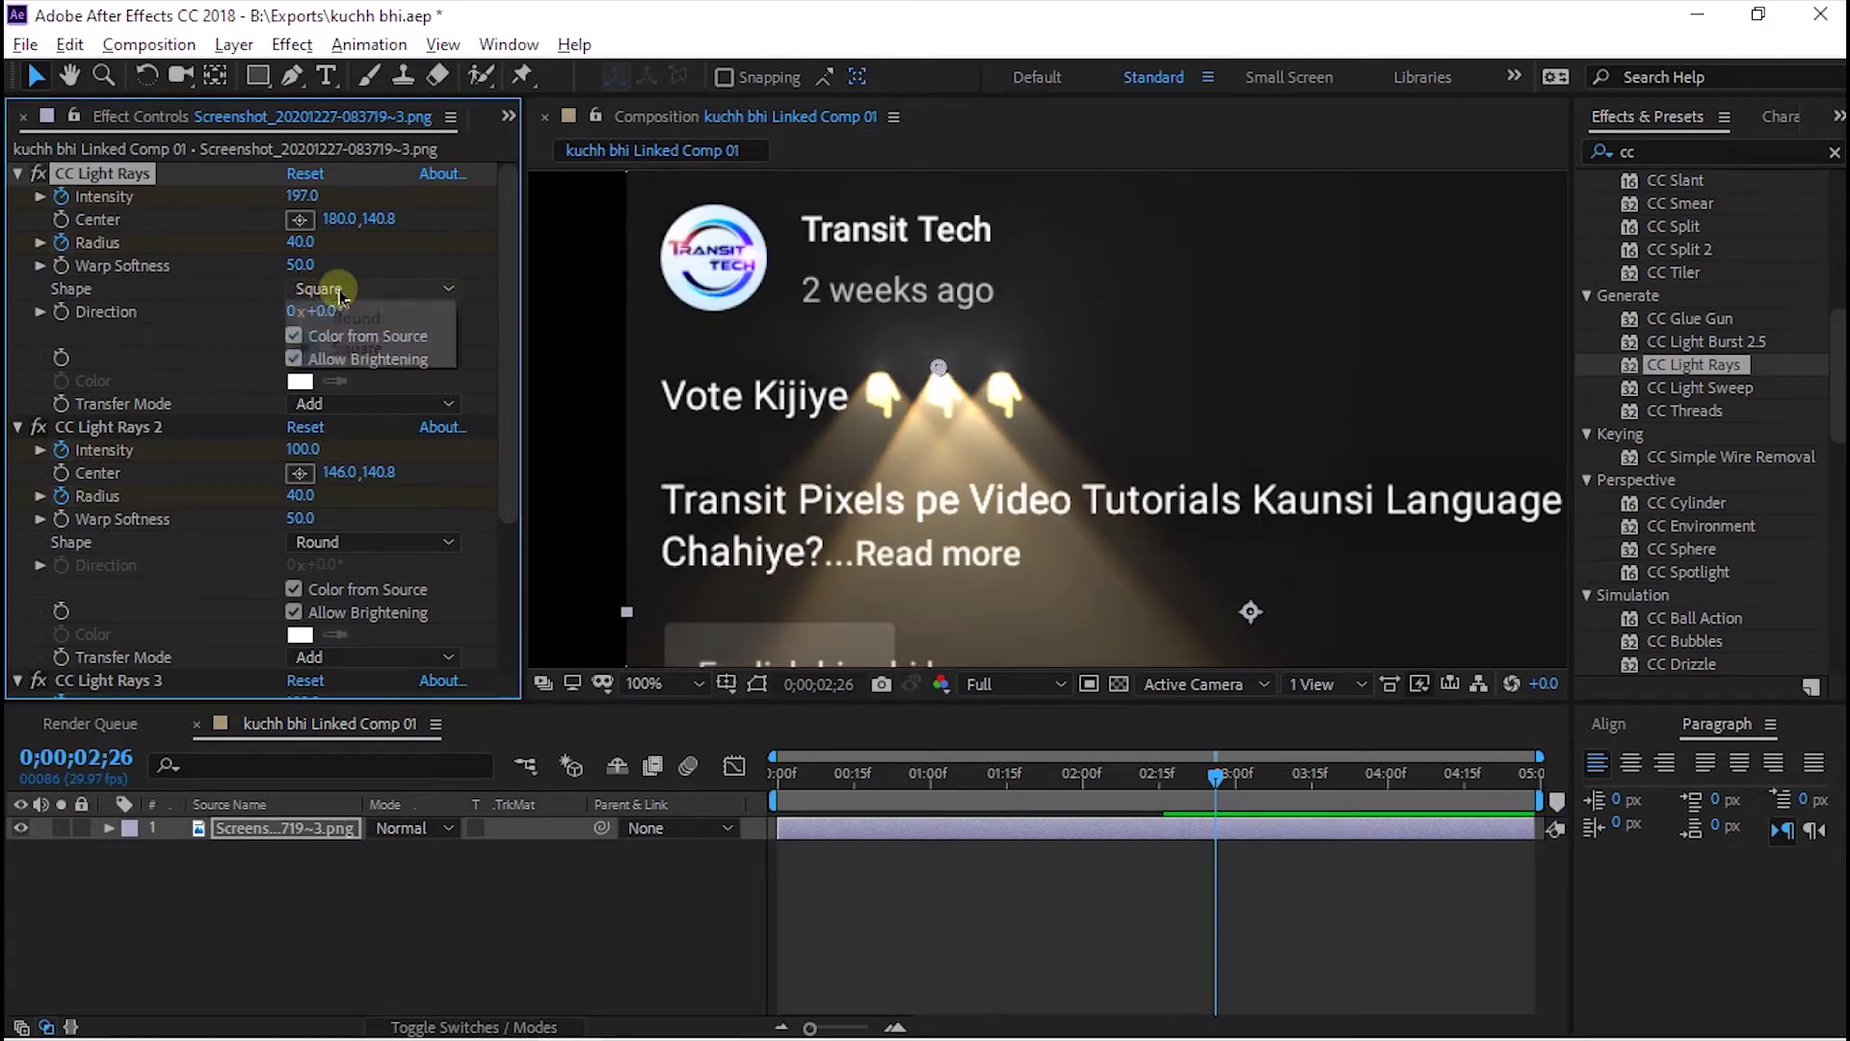
pyautogui.click(349, 316)
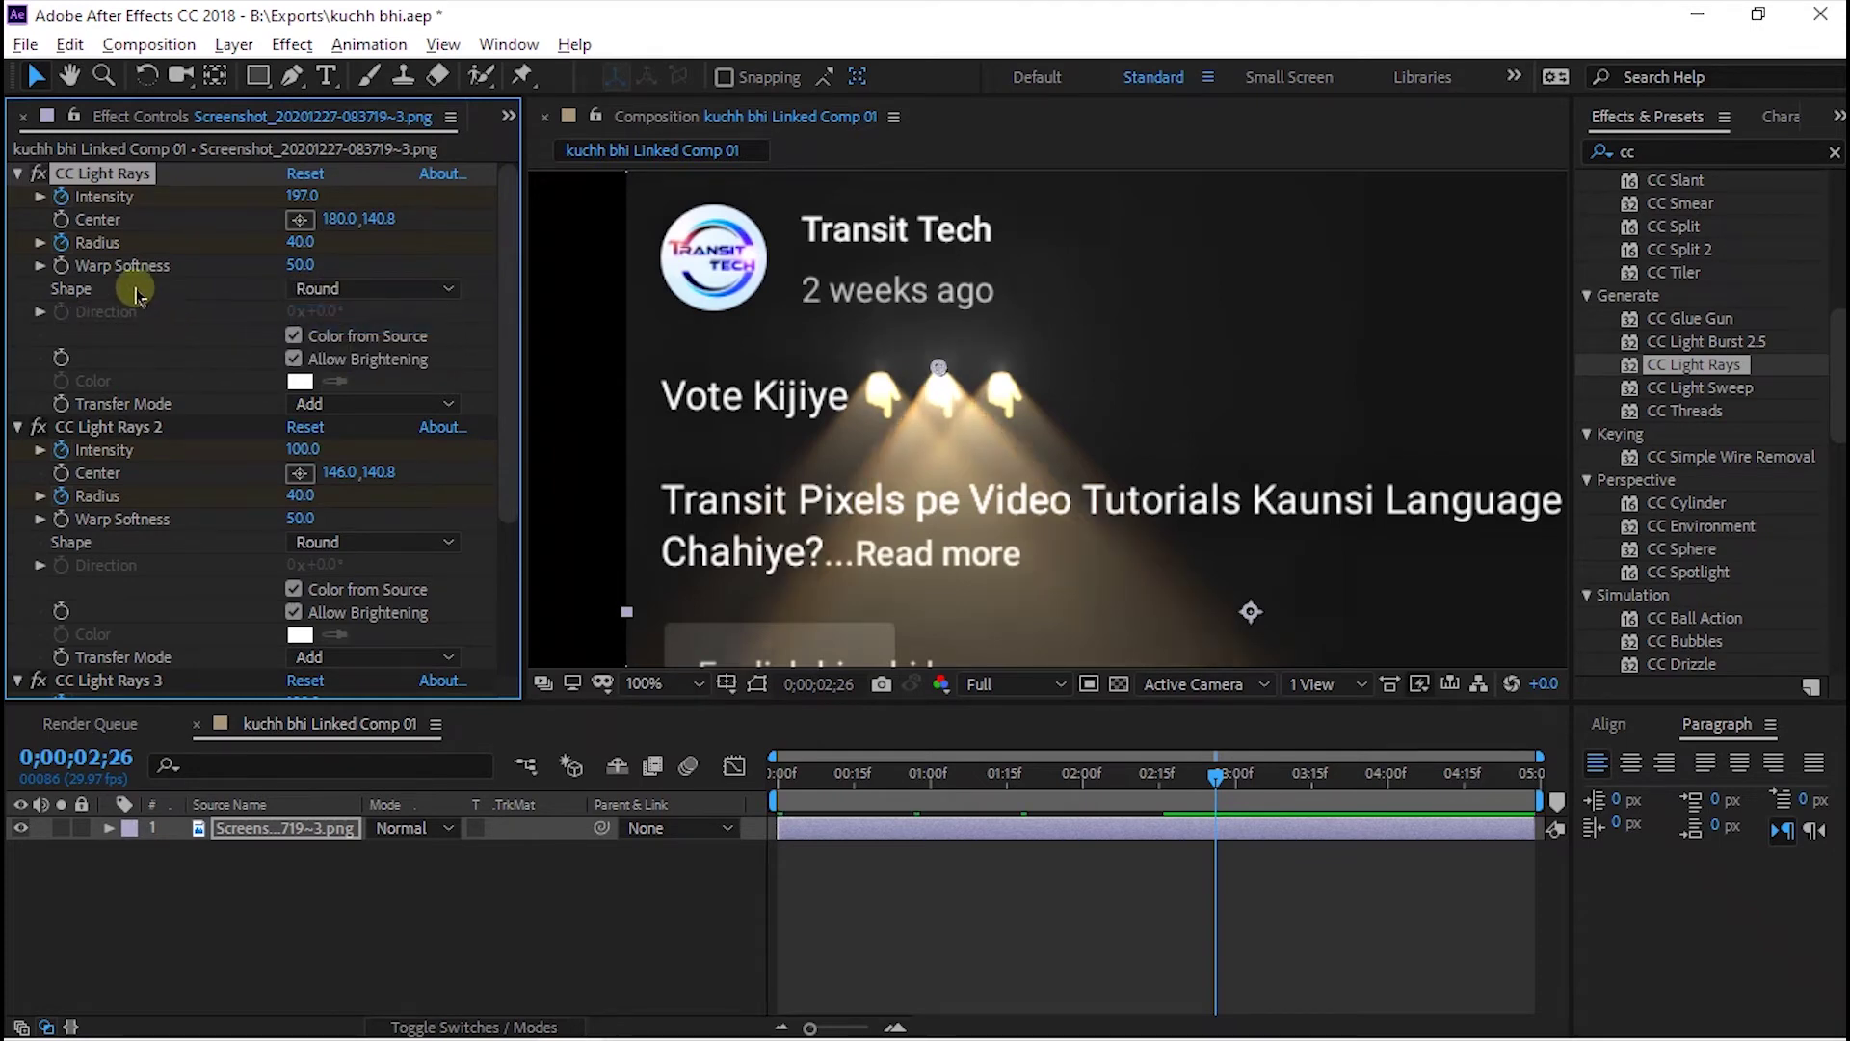
# Set Warp Softness to 0 and key Intensity 133 at 3;24 and 88 at 4;23.
pyautogui.moveTo(300, 264)
pyautogui.mouseDown()
pyautogui.moveTo(400, 277)
pyautogui.moveTo(29, 271)
pyautogui.mouseUp()
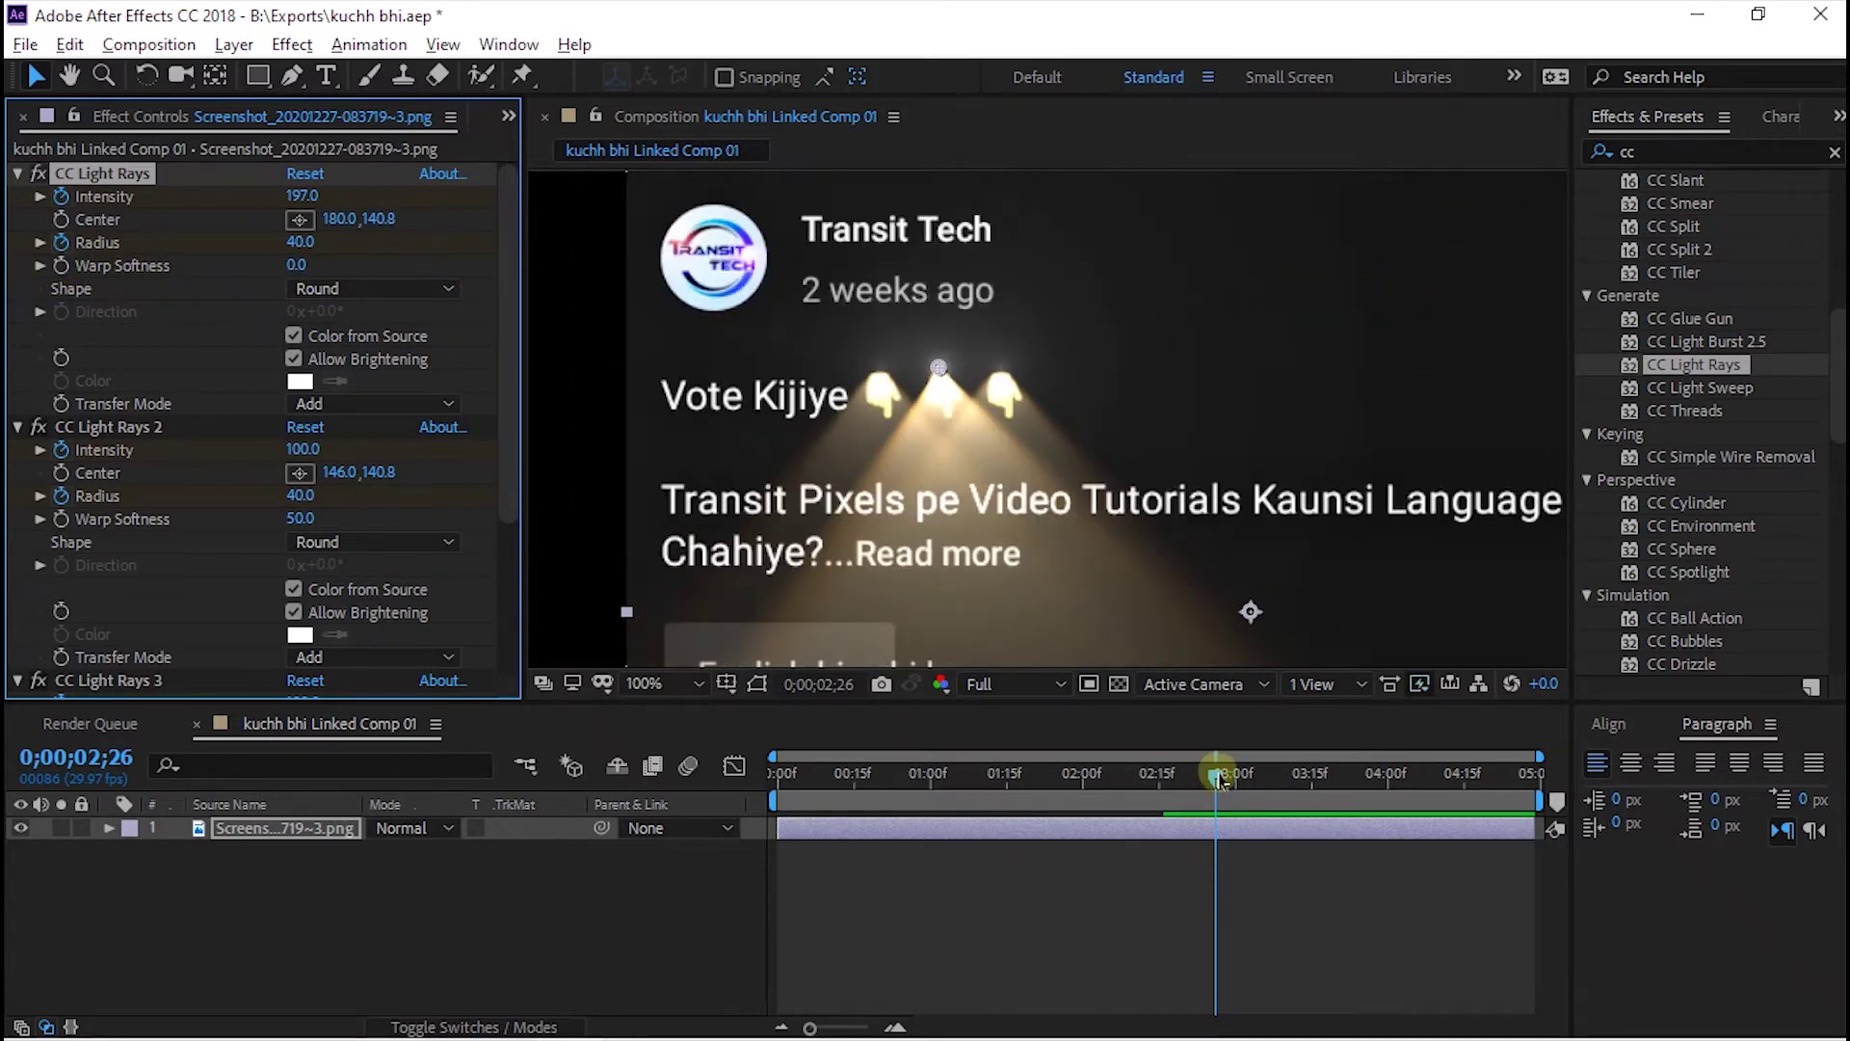
pyautogui.moveTo(1216, 775)
pyautogui.mouseDown()
pyautogui.moveTo(1130, 778)
pyautogui.moveTo(1337, 776)
pyautogui.mouseUp()
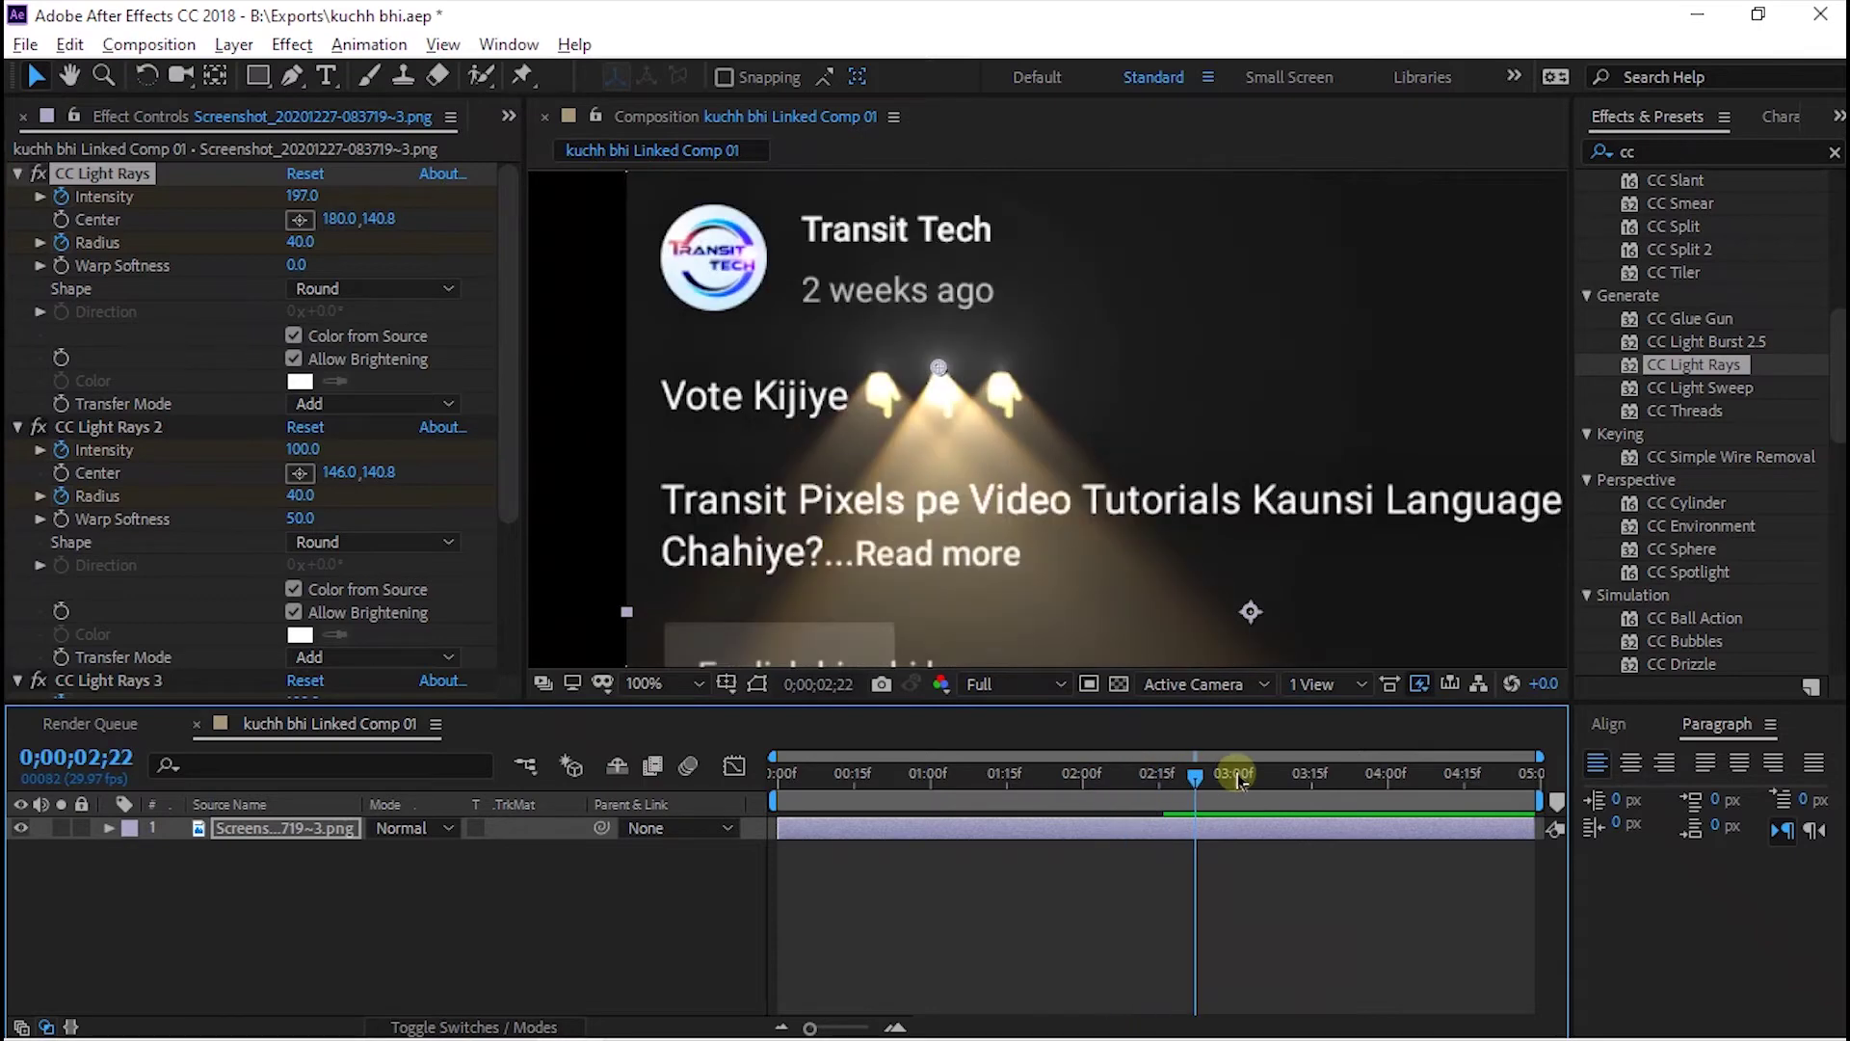
pyautogui.moveTo(299, 196); pyautogui.dragTo(130, 193)
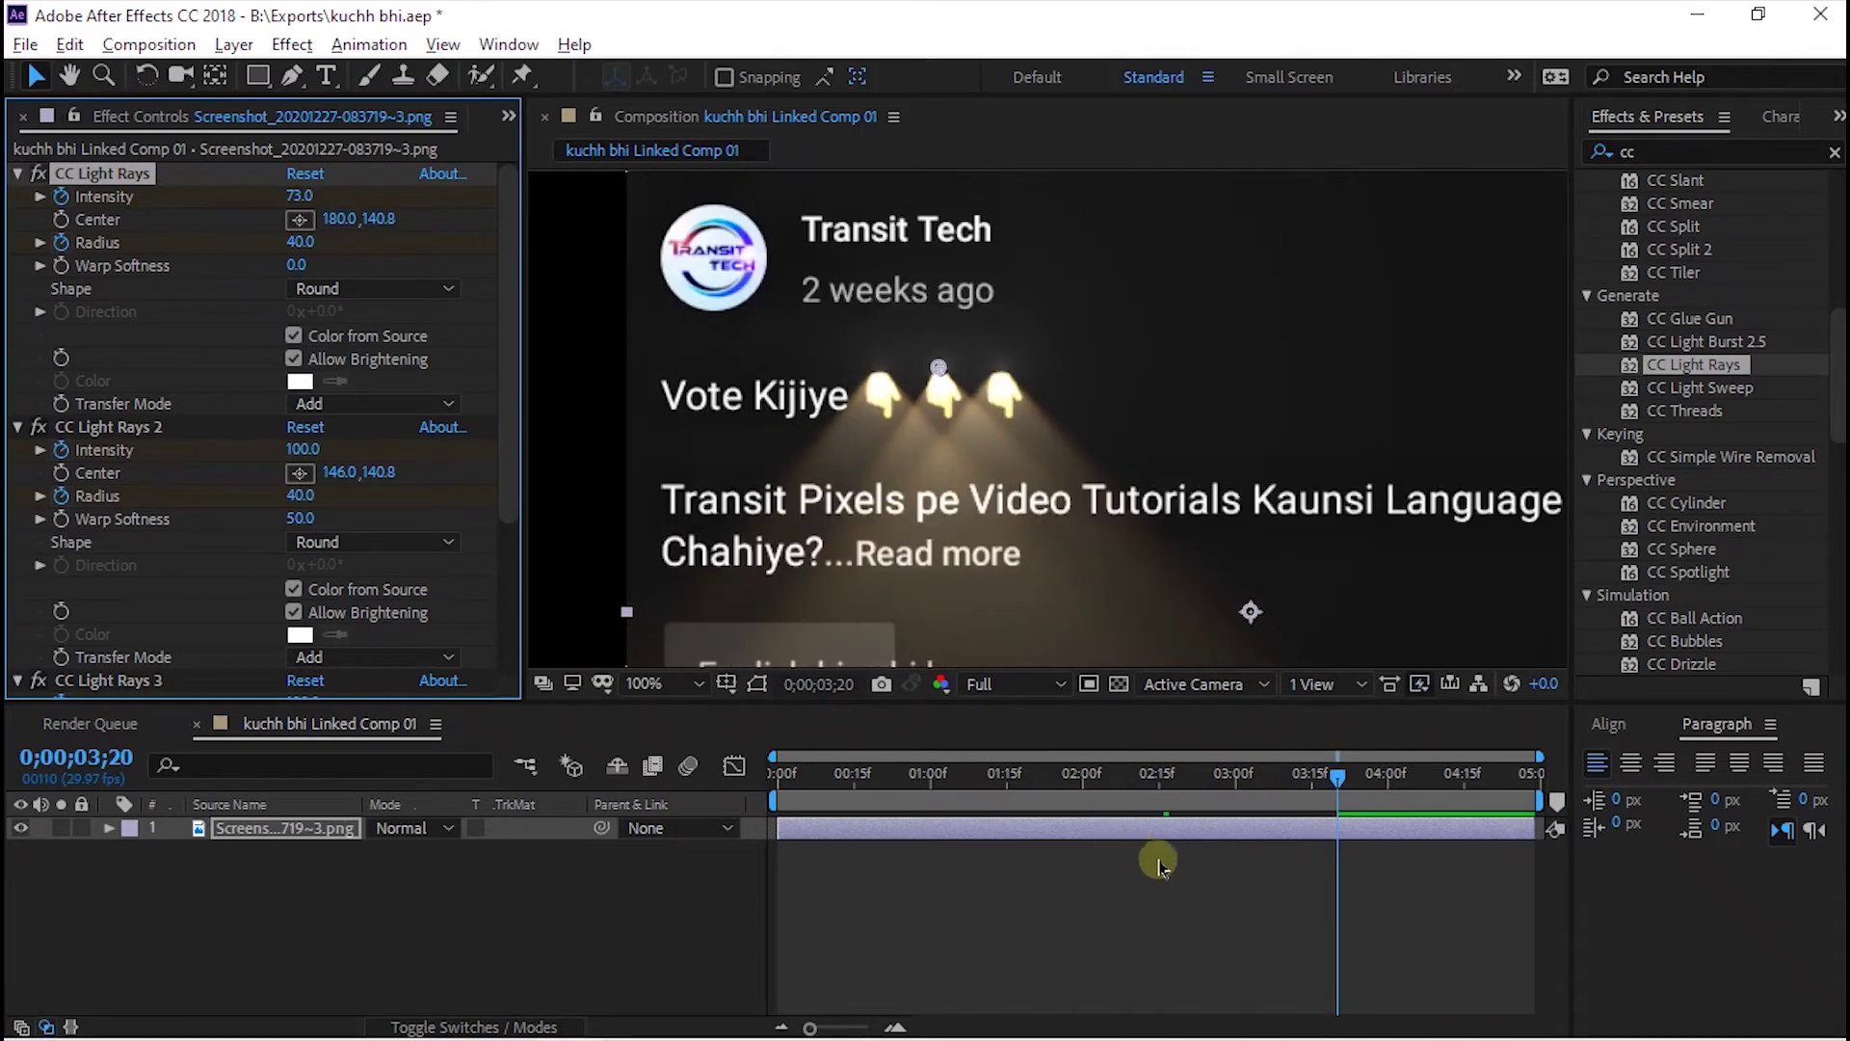
pyautogui.moveTo(1344, 789); pyautogui.dragTo(1361, 778)
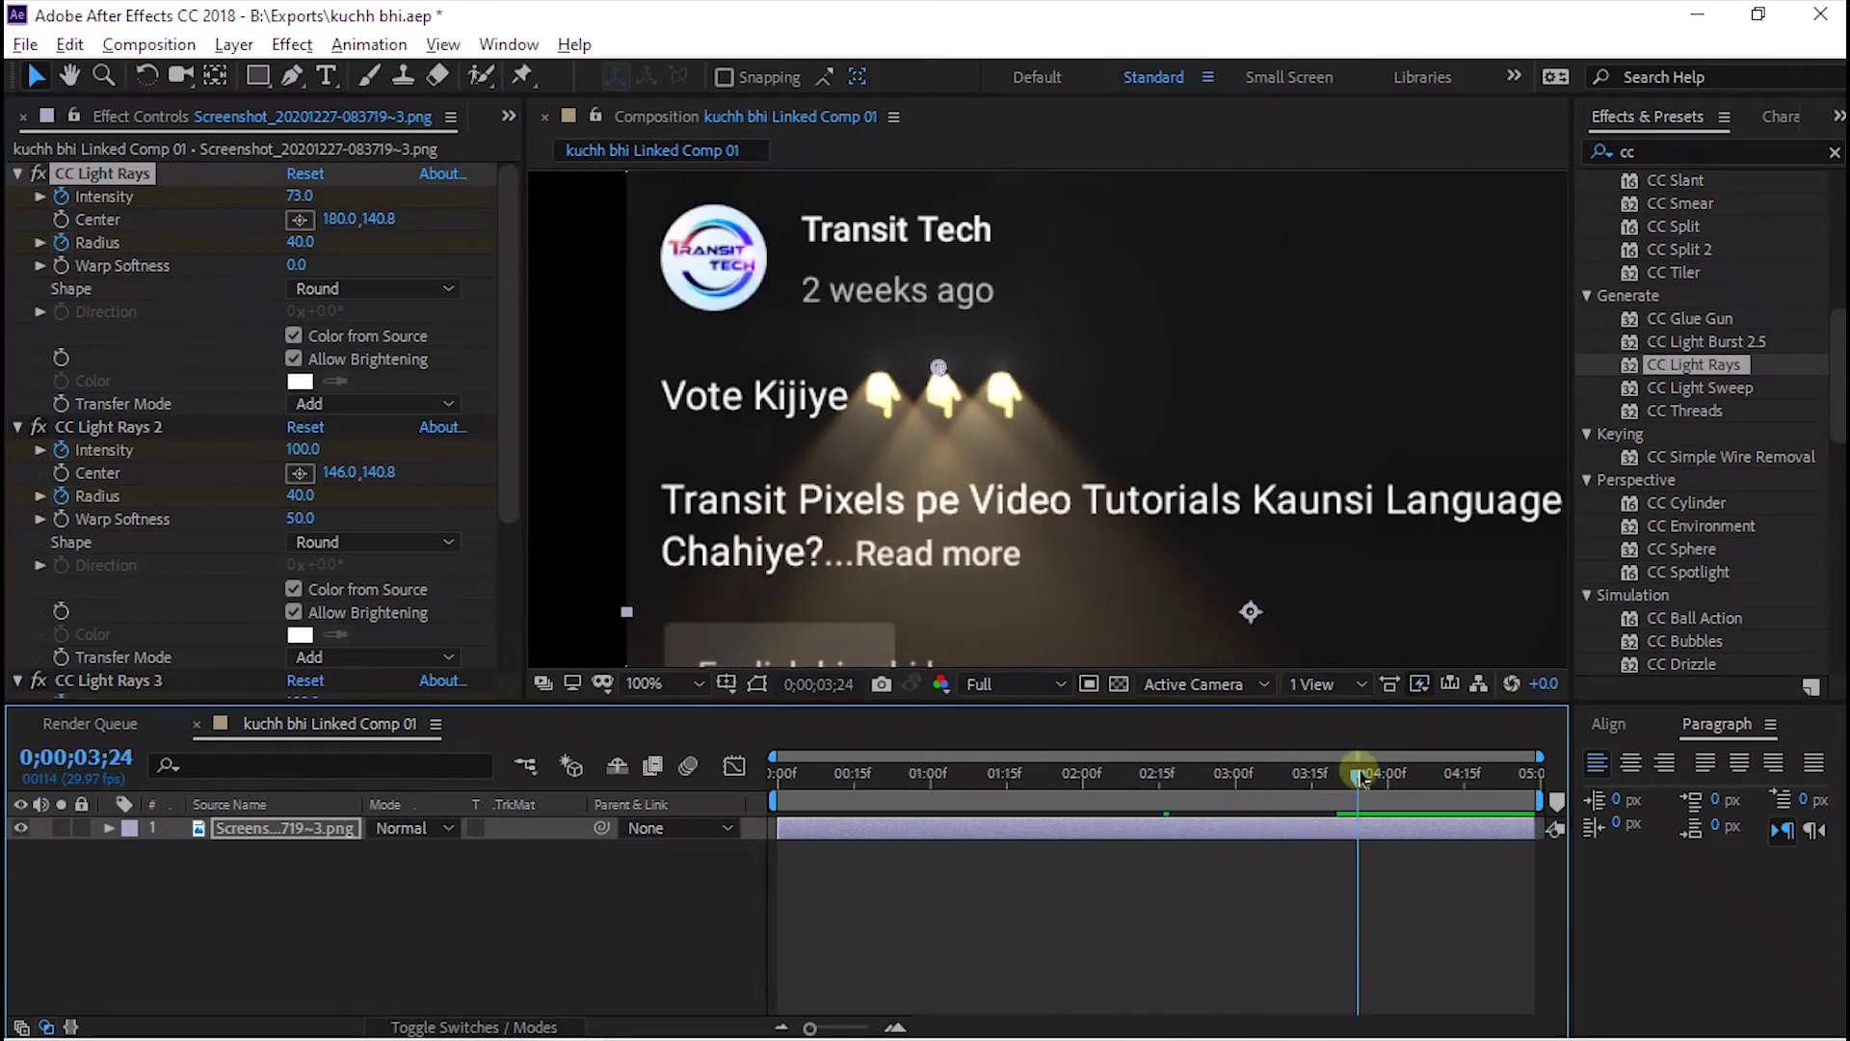
pyautogui.moveTo(302, 196); pyautogui.dragTo(385, 199)
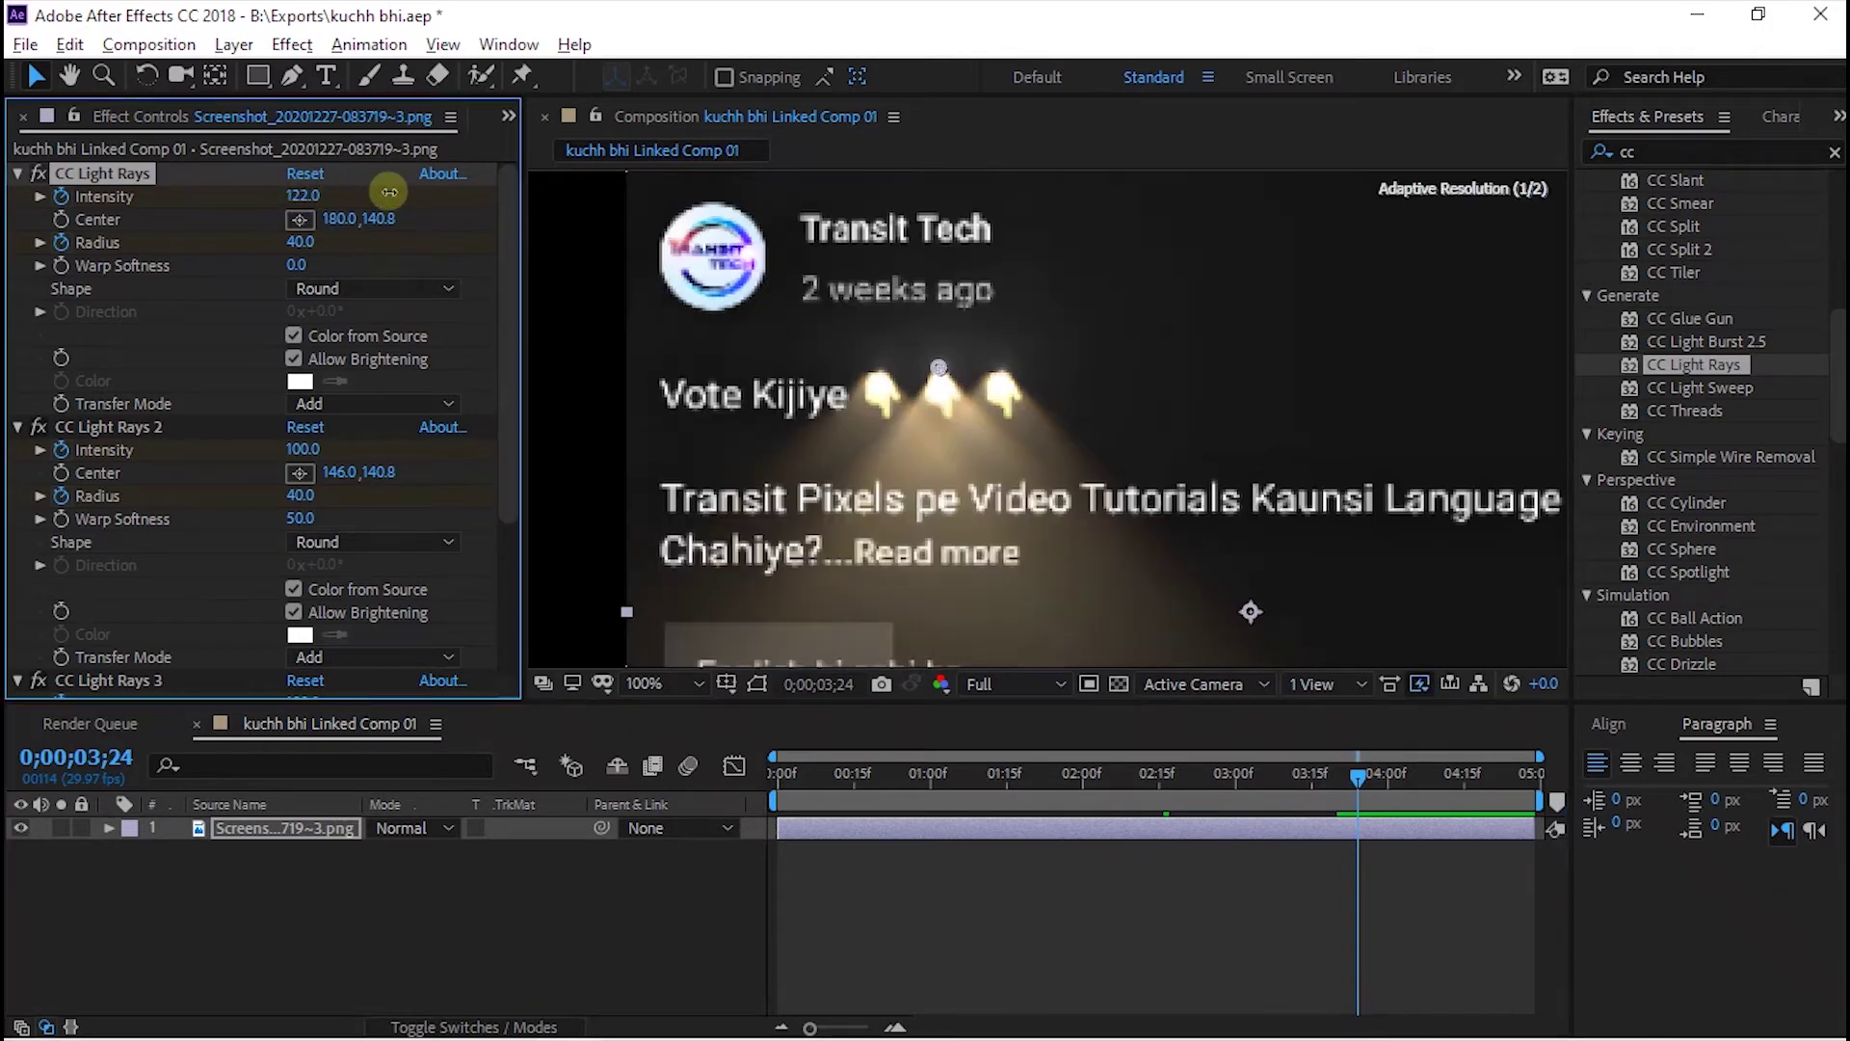
pyautogui.moveTo(1418, 771); pyautogui.dragTo(1505, 776)
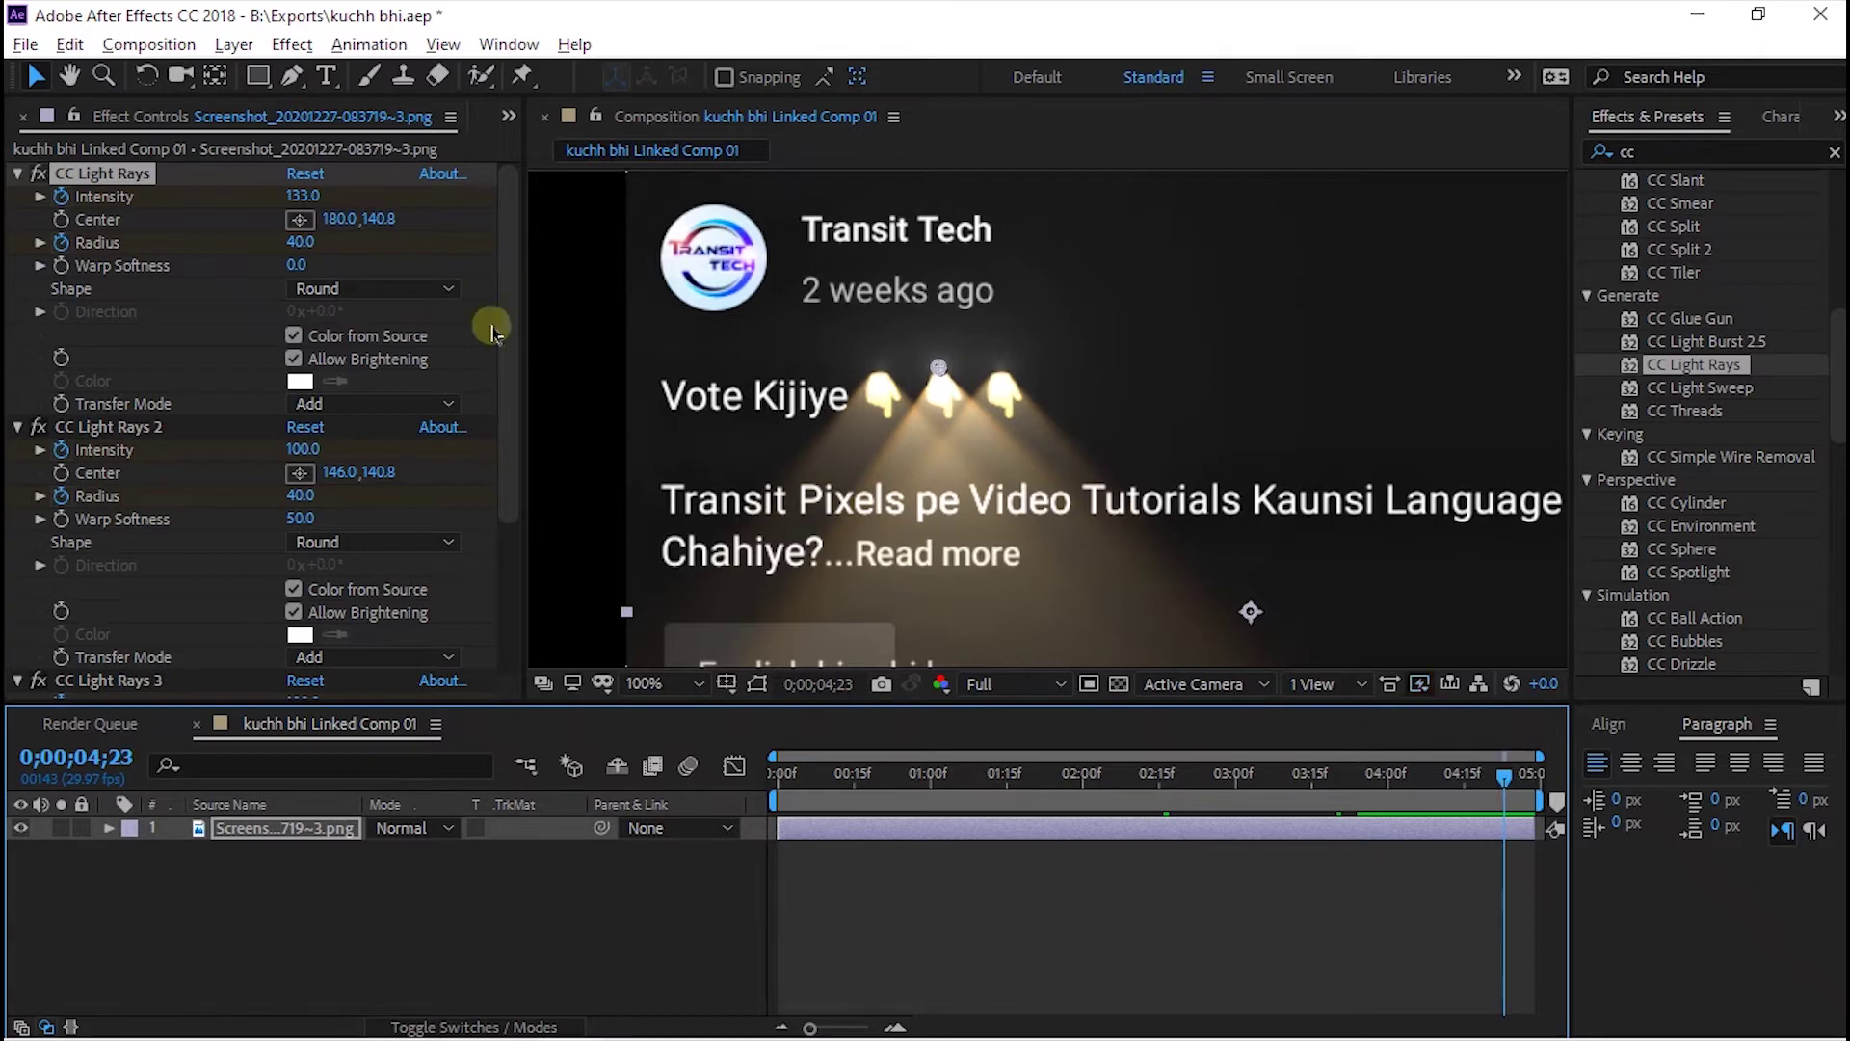
pyautogui.moveTo(301, 197); pyautogui.dragTo(233, 200)
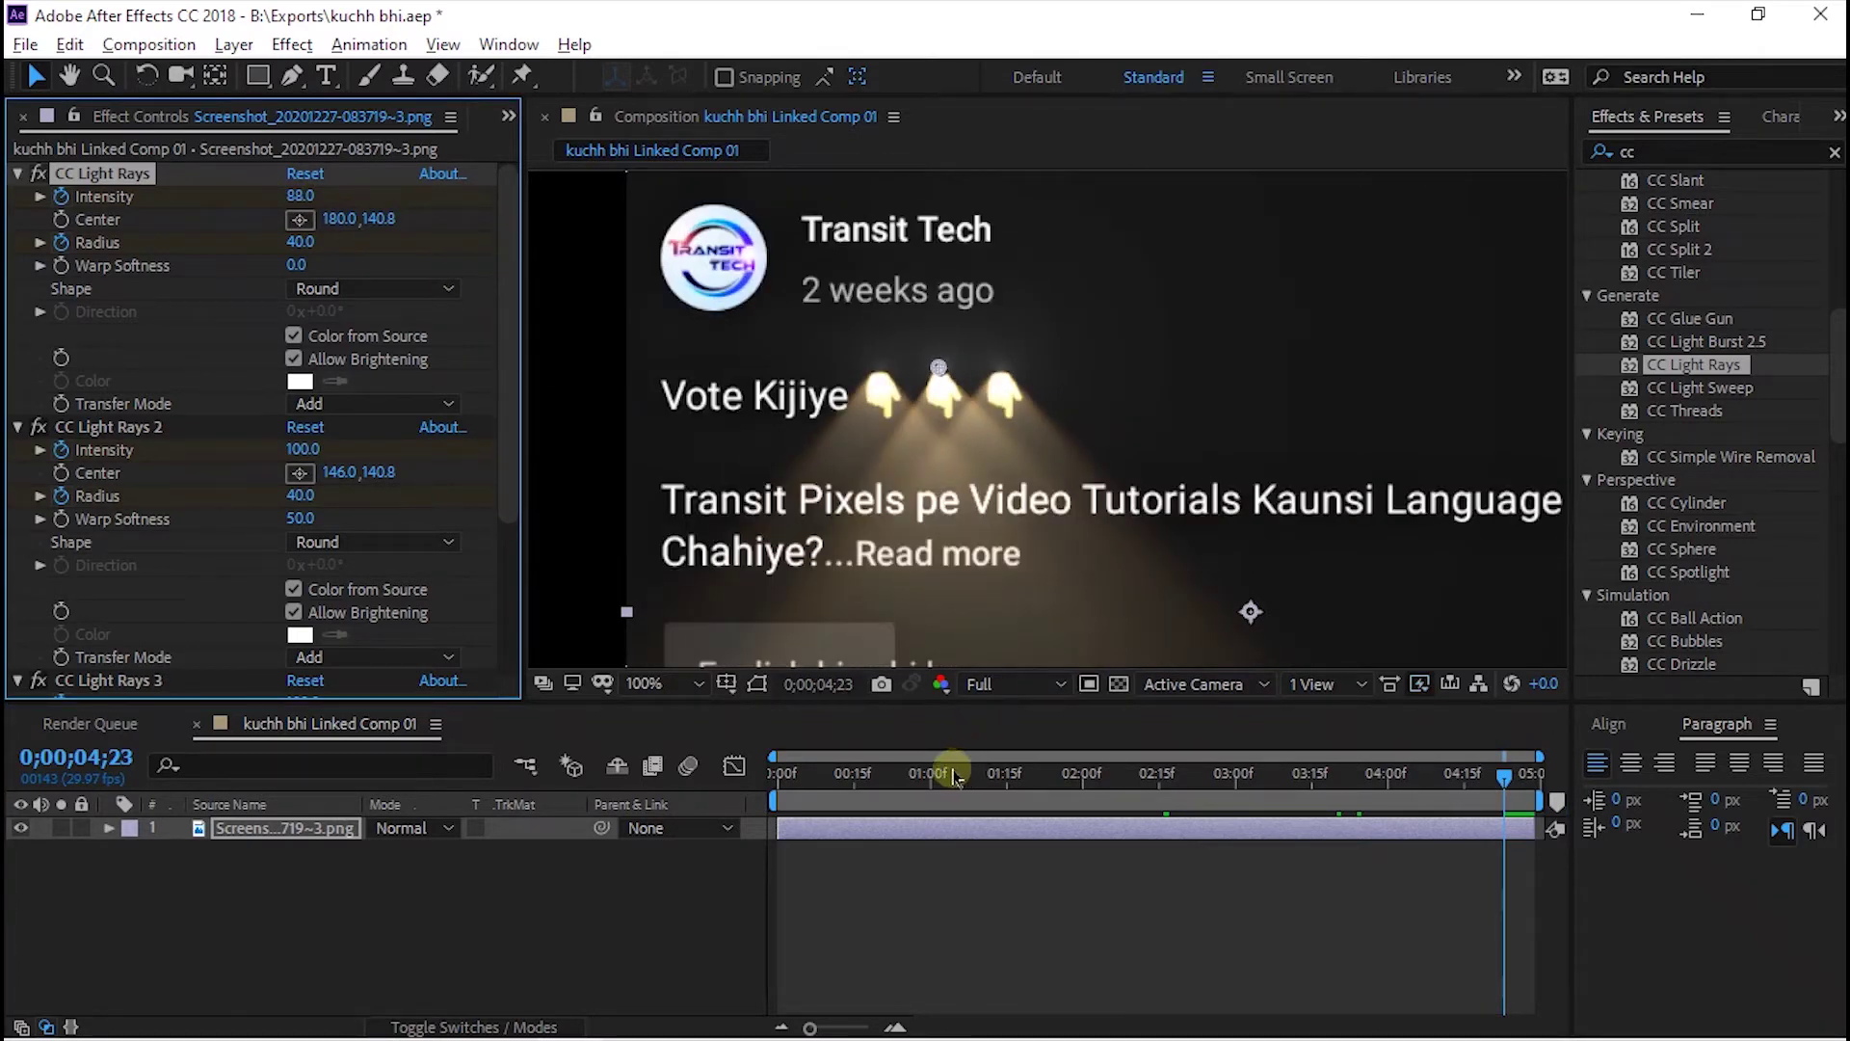
pyautogui.moveTo(945, 771)
pyautogui.mouseDown()
pyautogui.moveTo(768, 780)
pyautogui.moveTo(1178, 785)
pyautogui.moveTo(870, 768)
pyautogui.mouseUp()
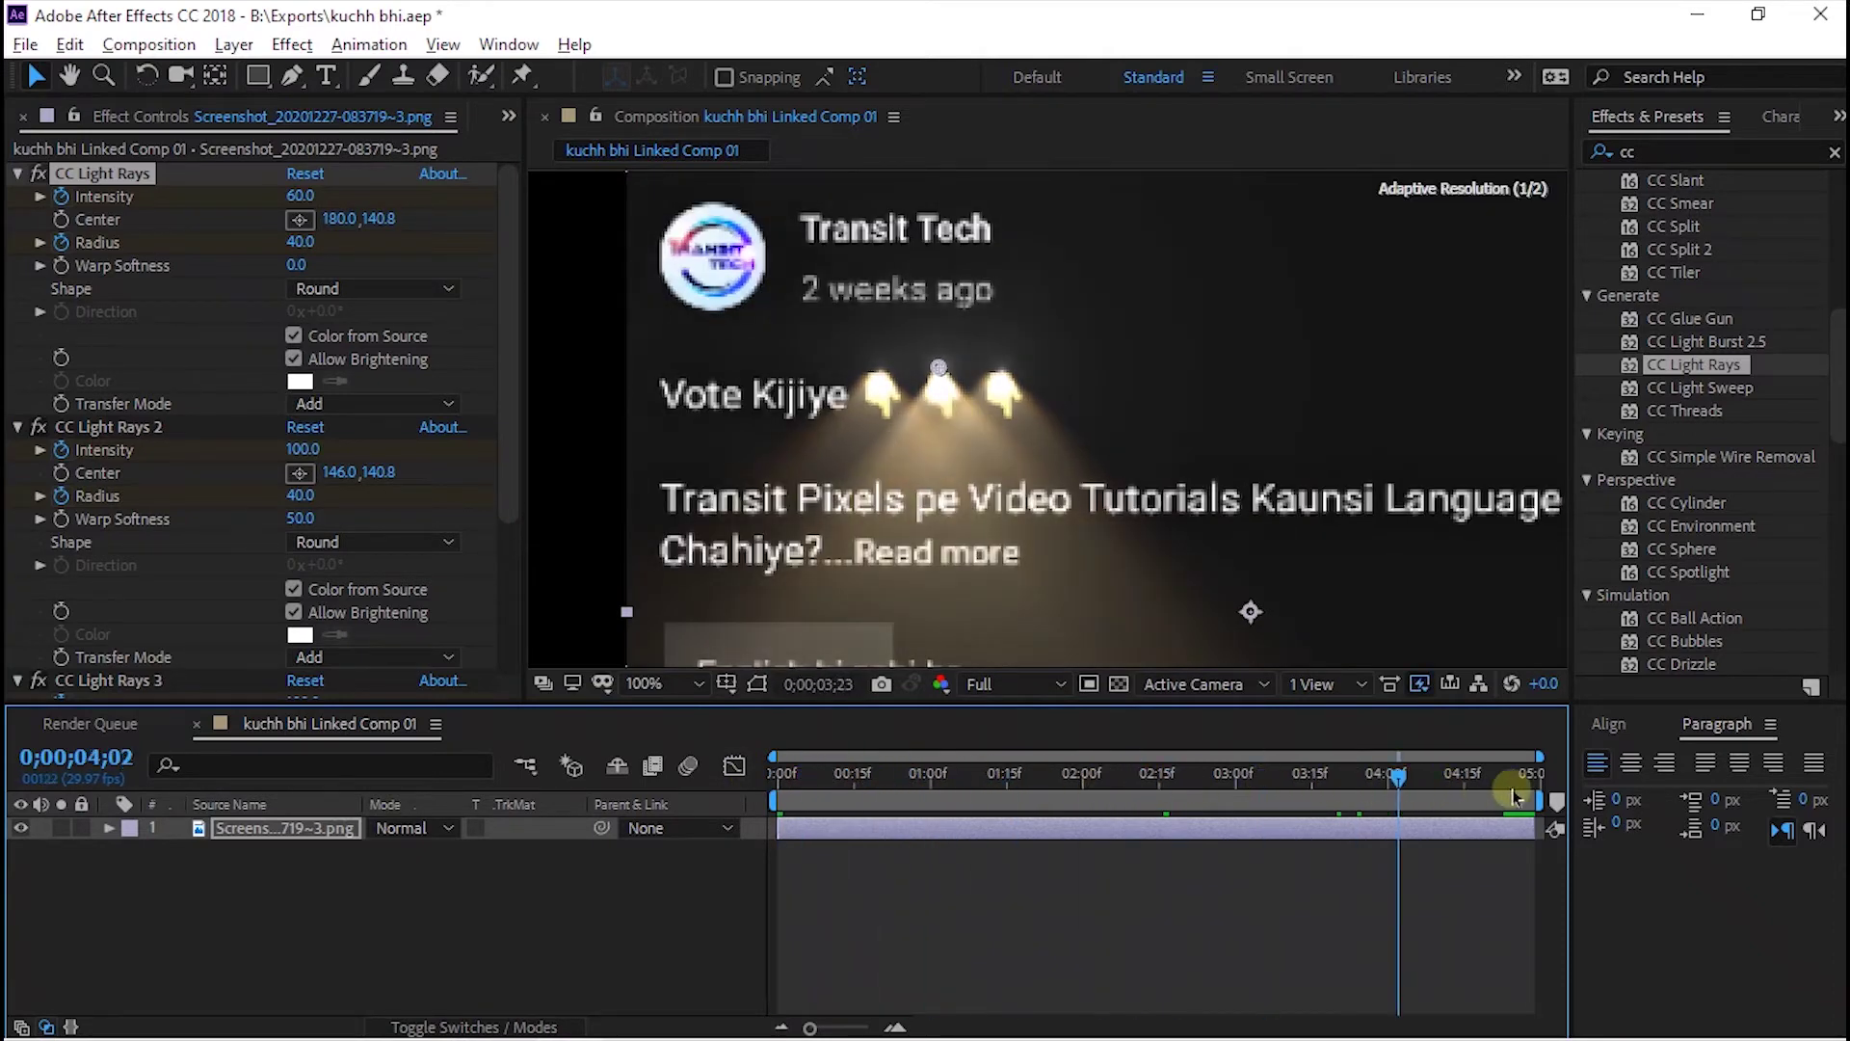
# Preview the light-ray animation from the start at Auto preview resolution.
pyautogui.click(770, 765)
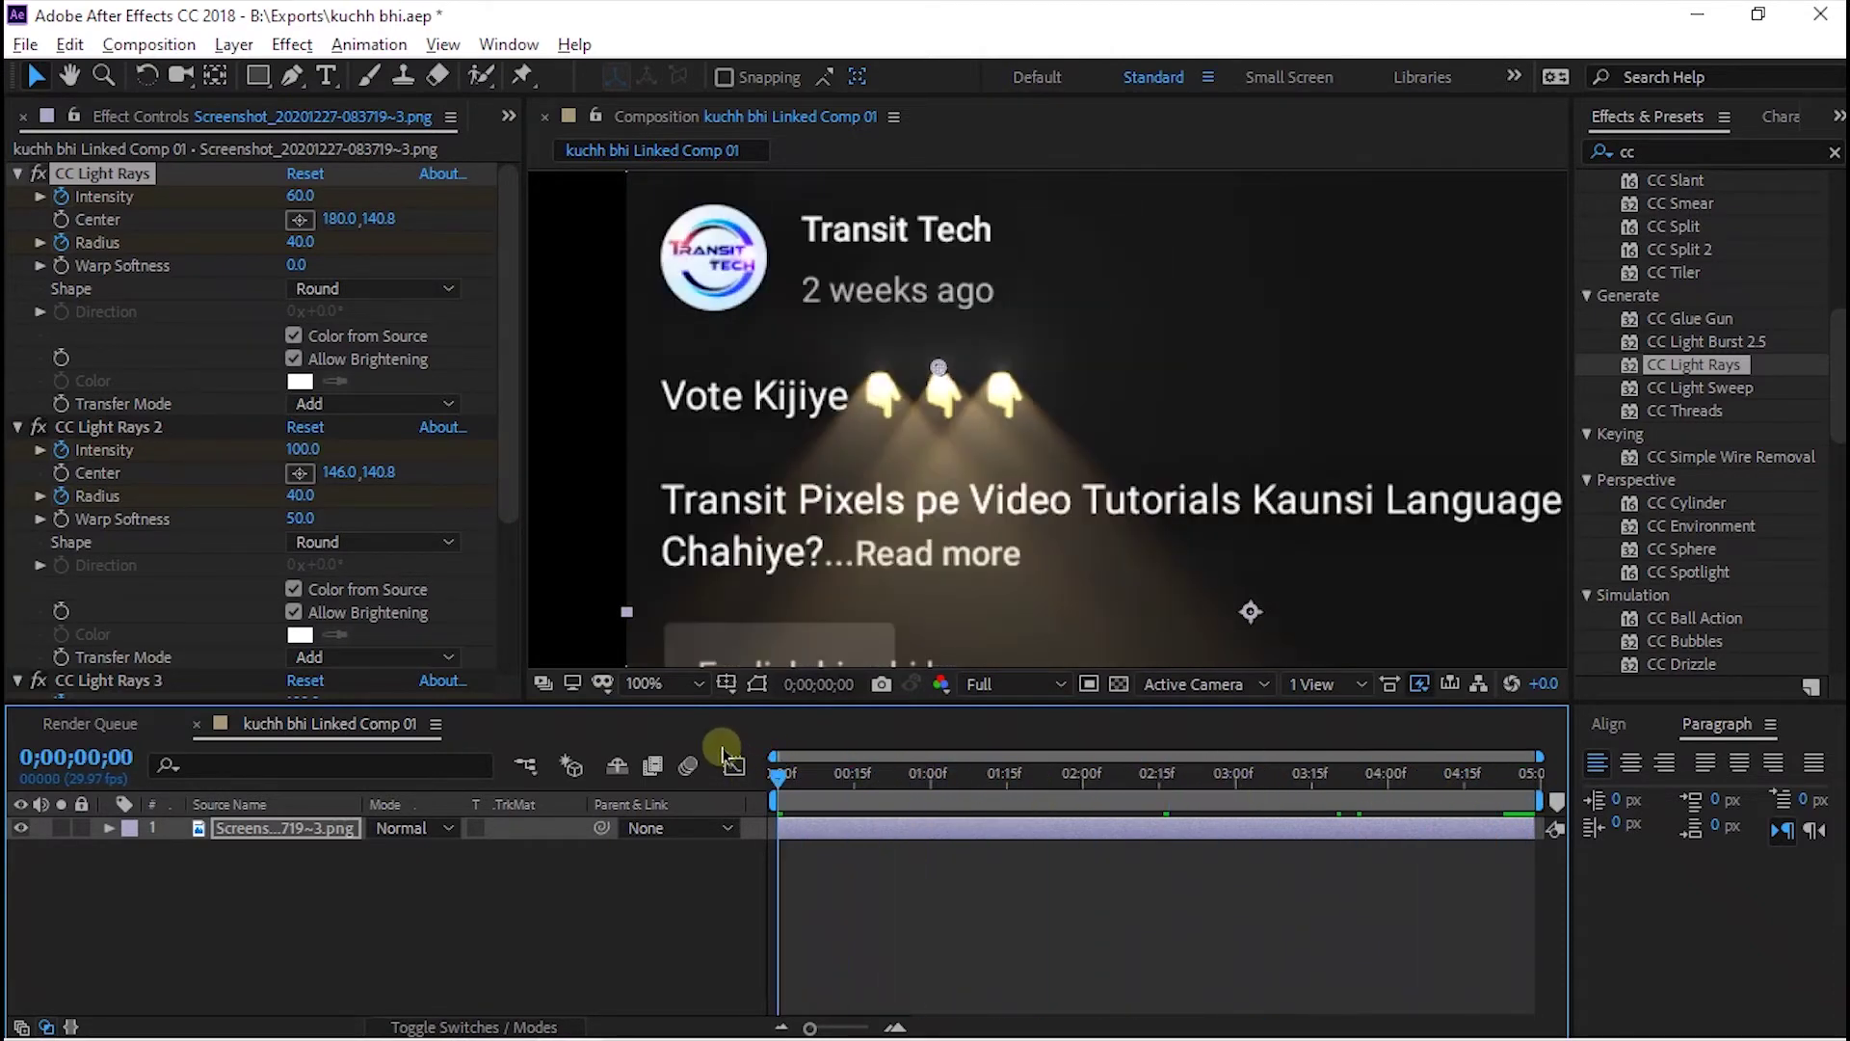
pyautogui.press('space')
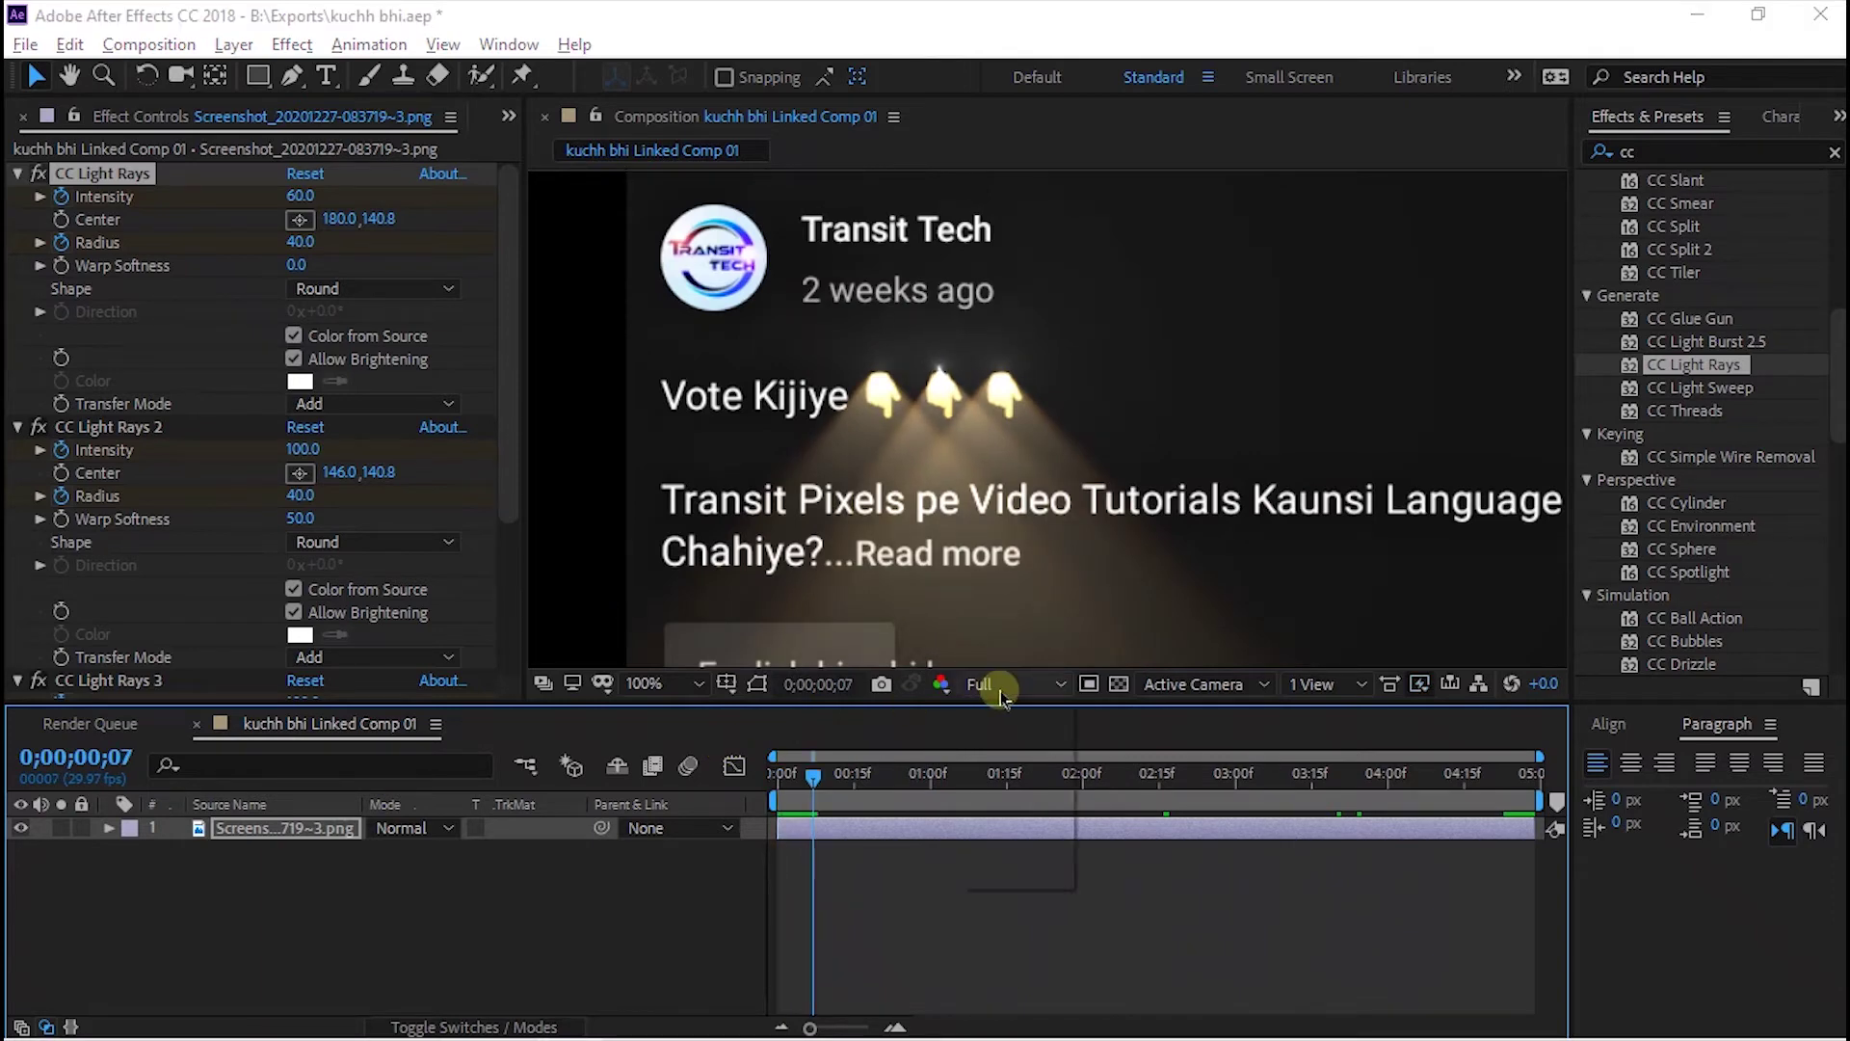
pyautogui.click(963, 682)
pyautogui.click(1002, 711)
pyautogui.press('space')
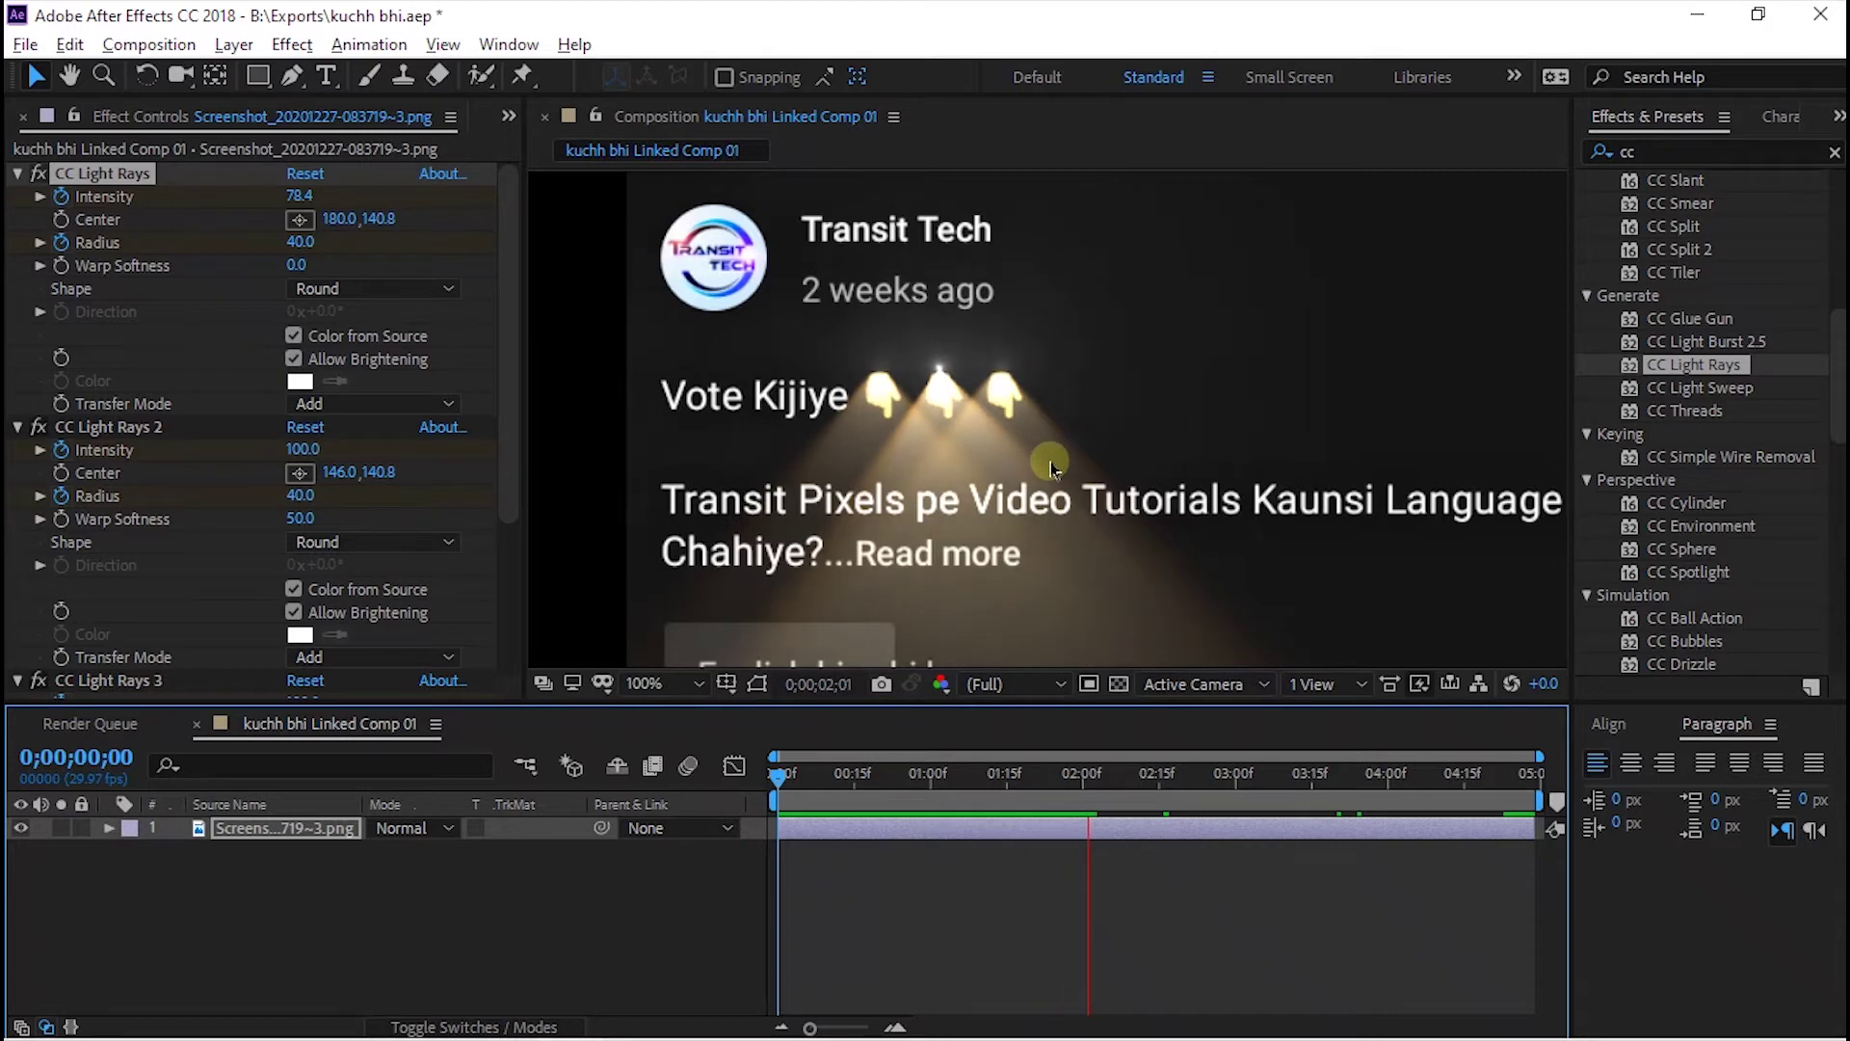
pyautogui.click(385, 251)
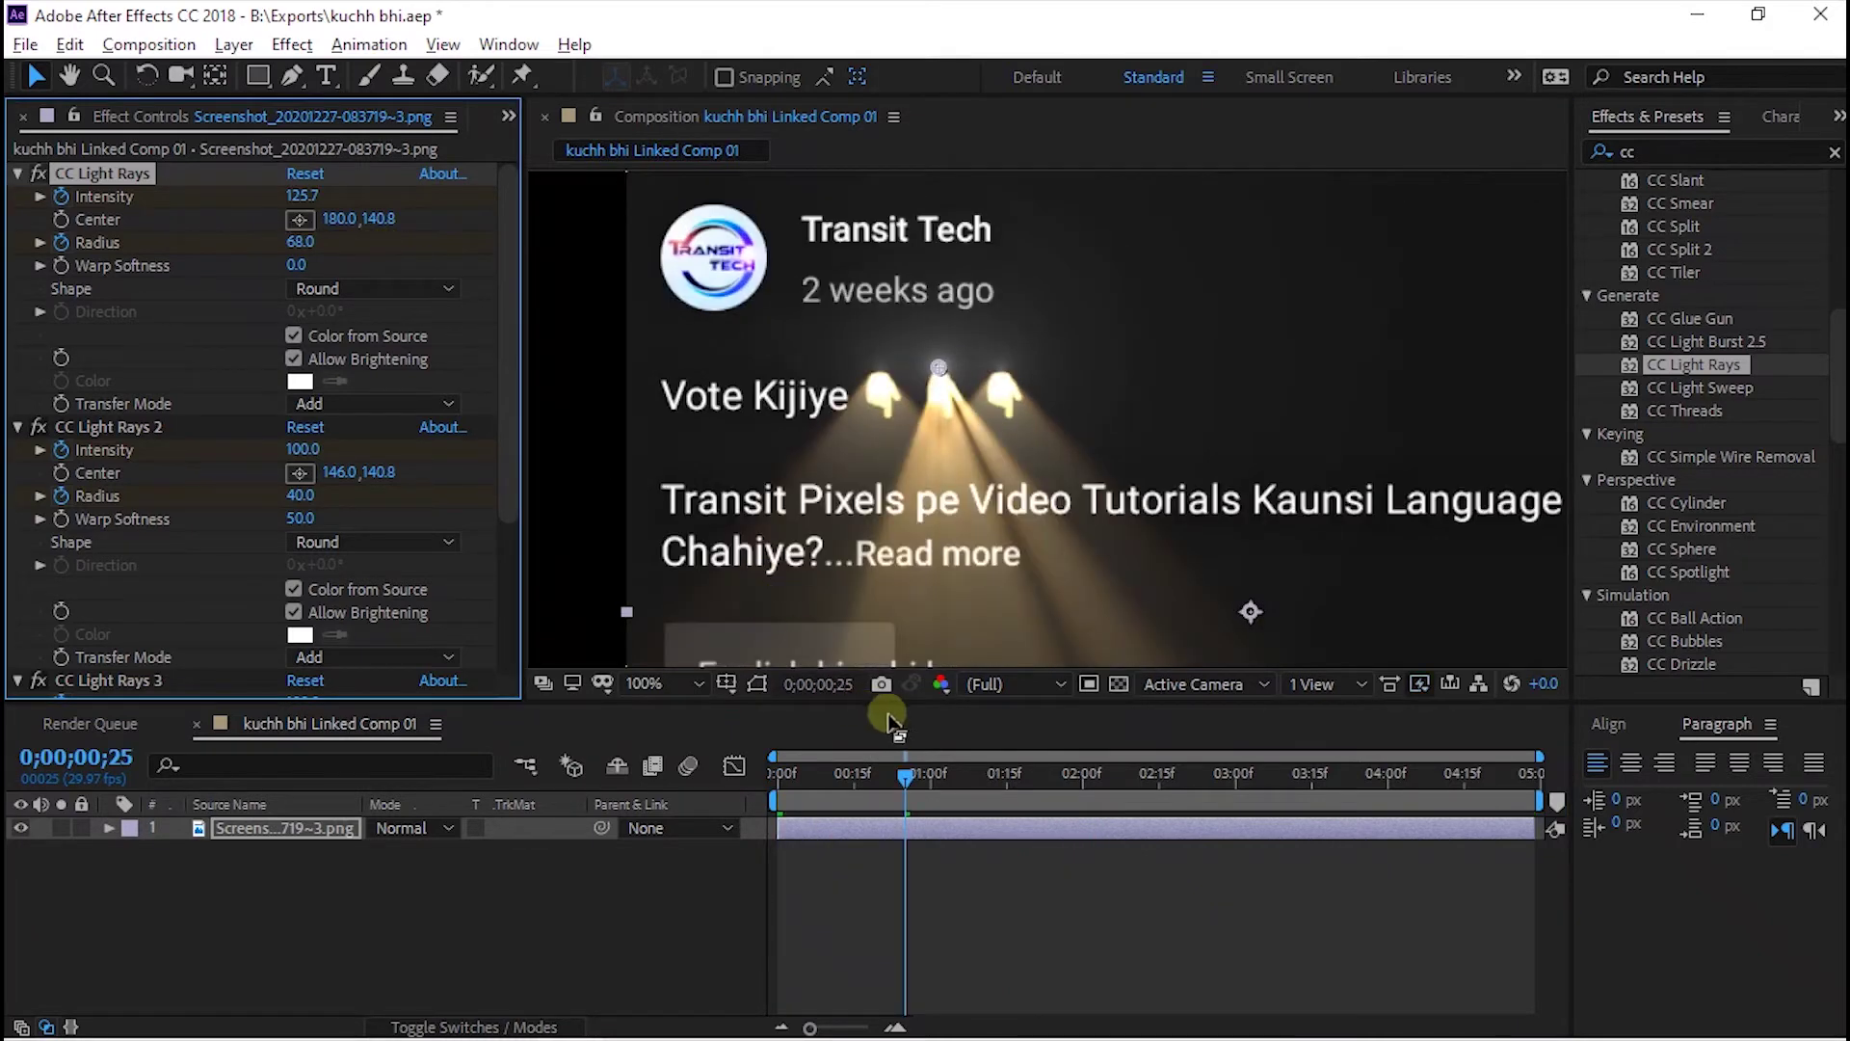
# Widen the first light ray's Radius to 101 and replay the animation from the start.
pyautogui.moveTo(910, 771); pyautogui.dragTo(966, 771)
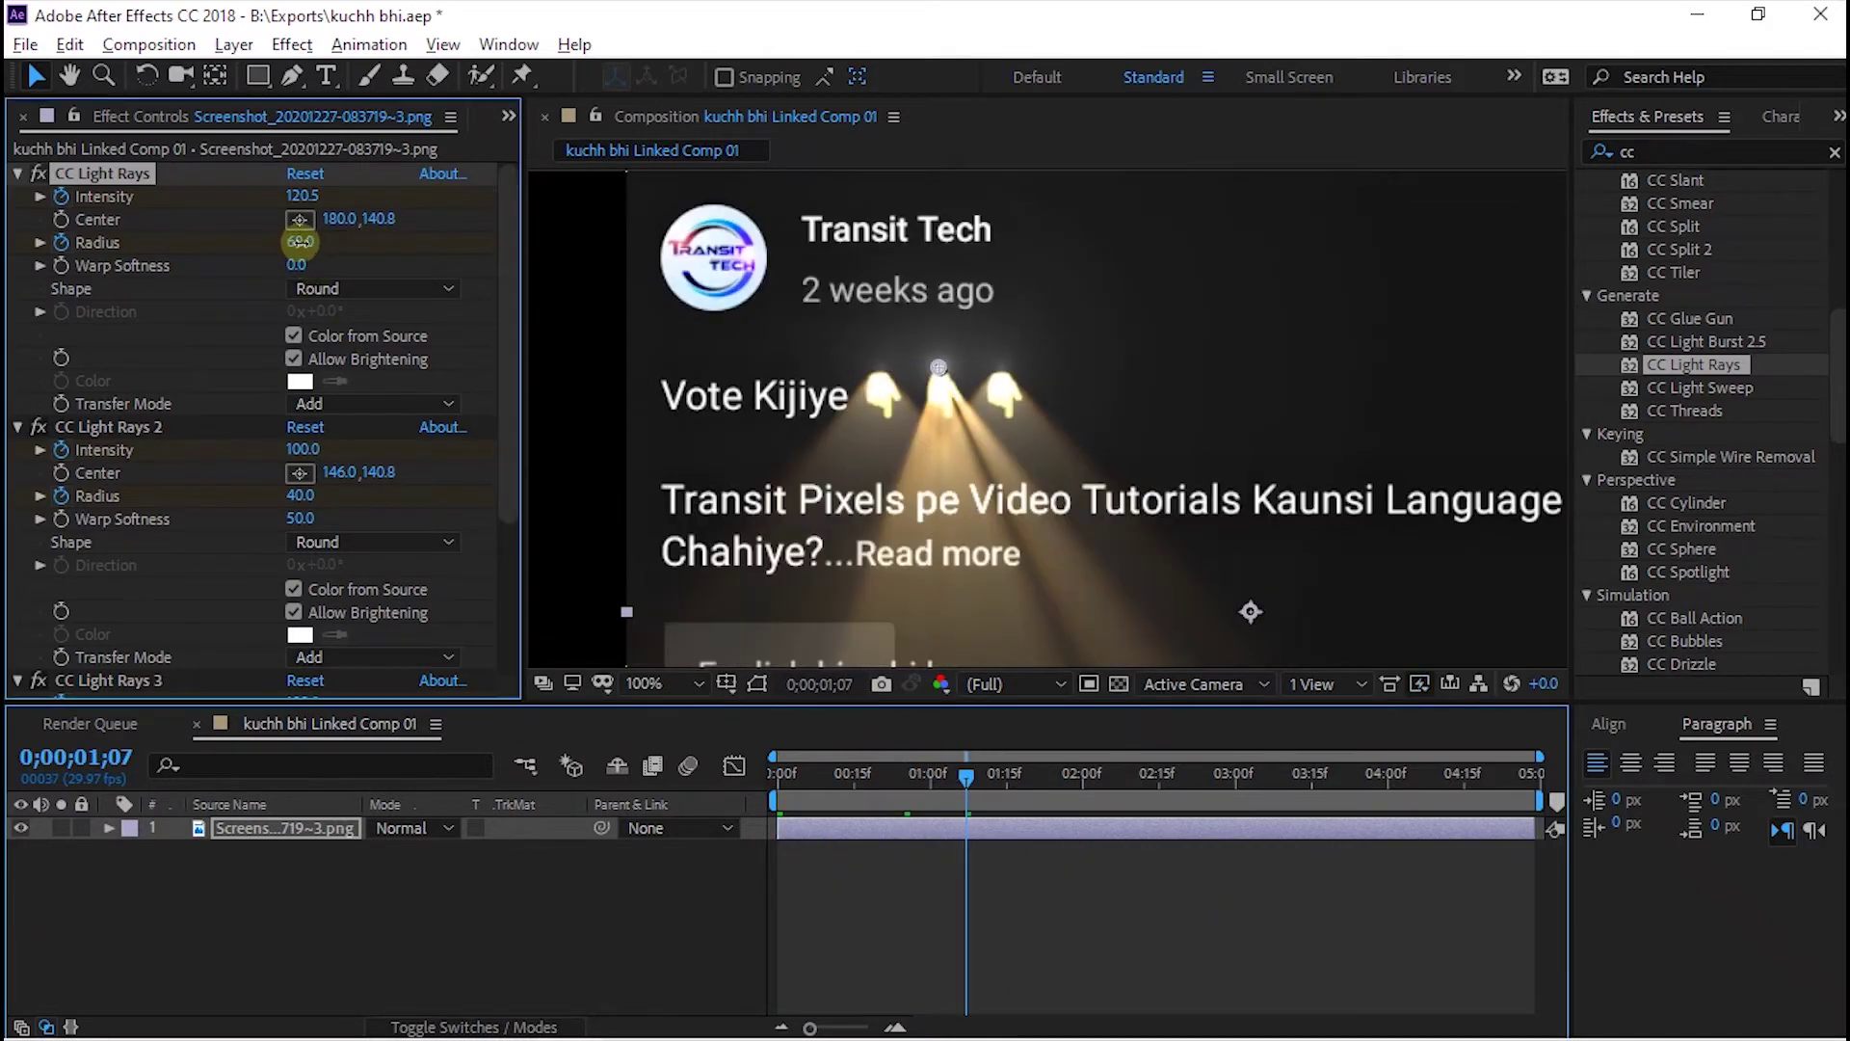
pyautogui.press('space')
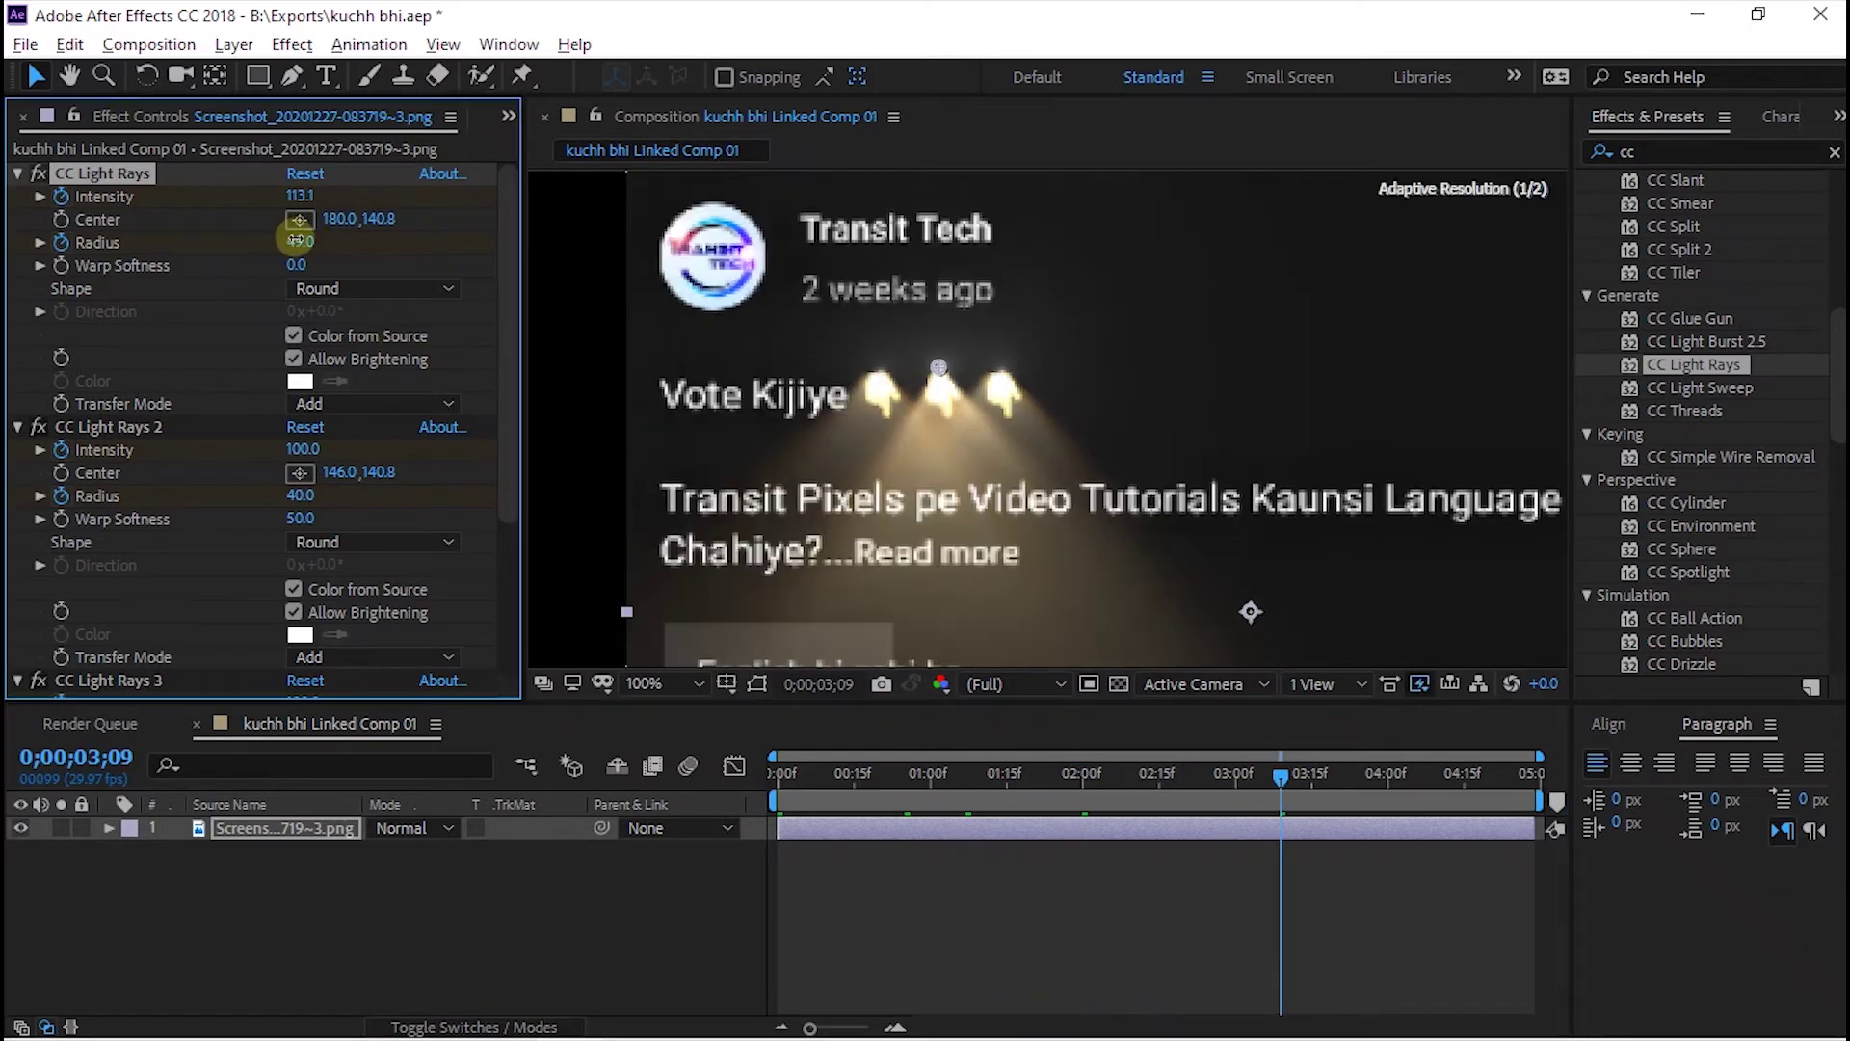
pyautogui.press('space')
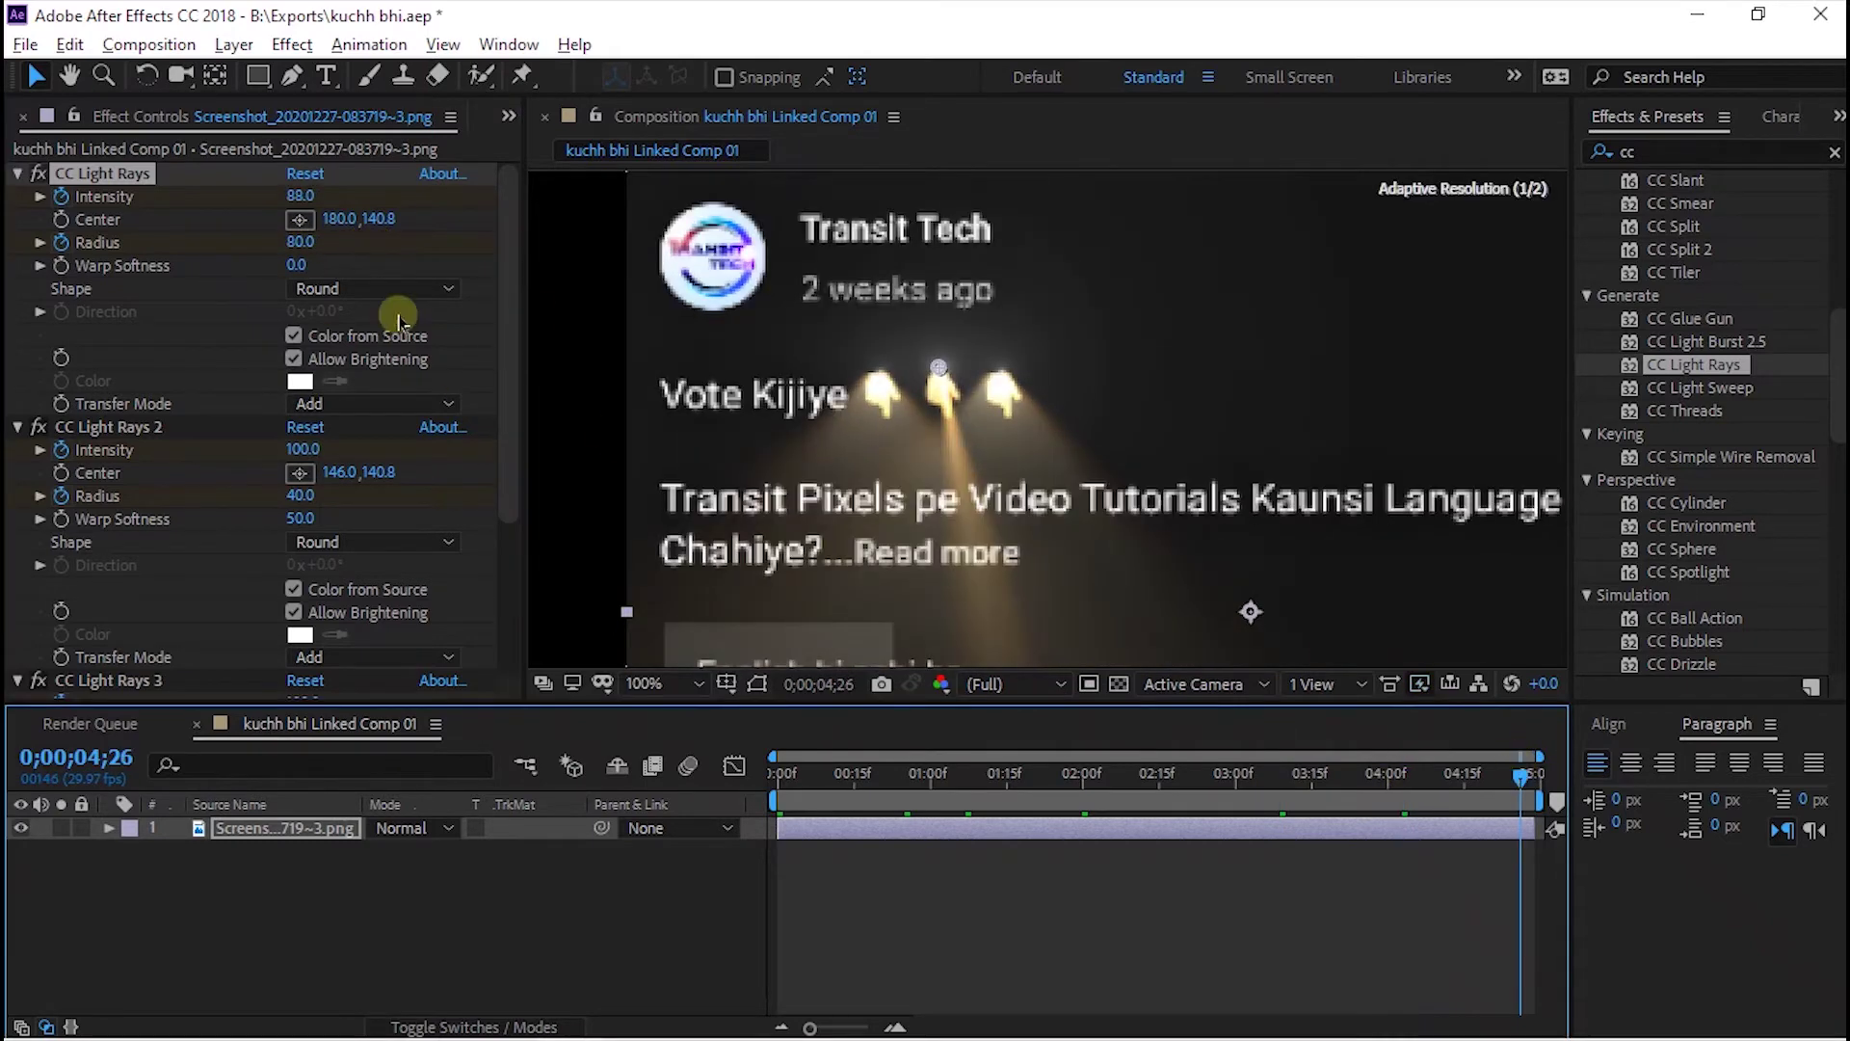
pyautogui.moveTo(300, 241); pyautogui.dragTo(321, 242)
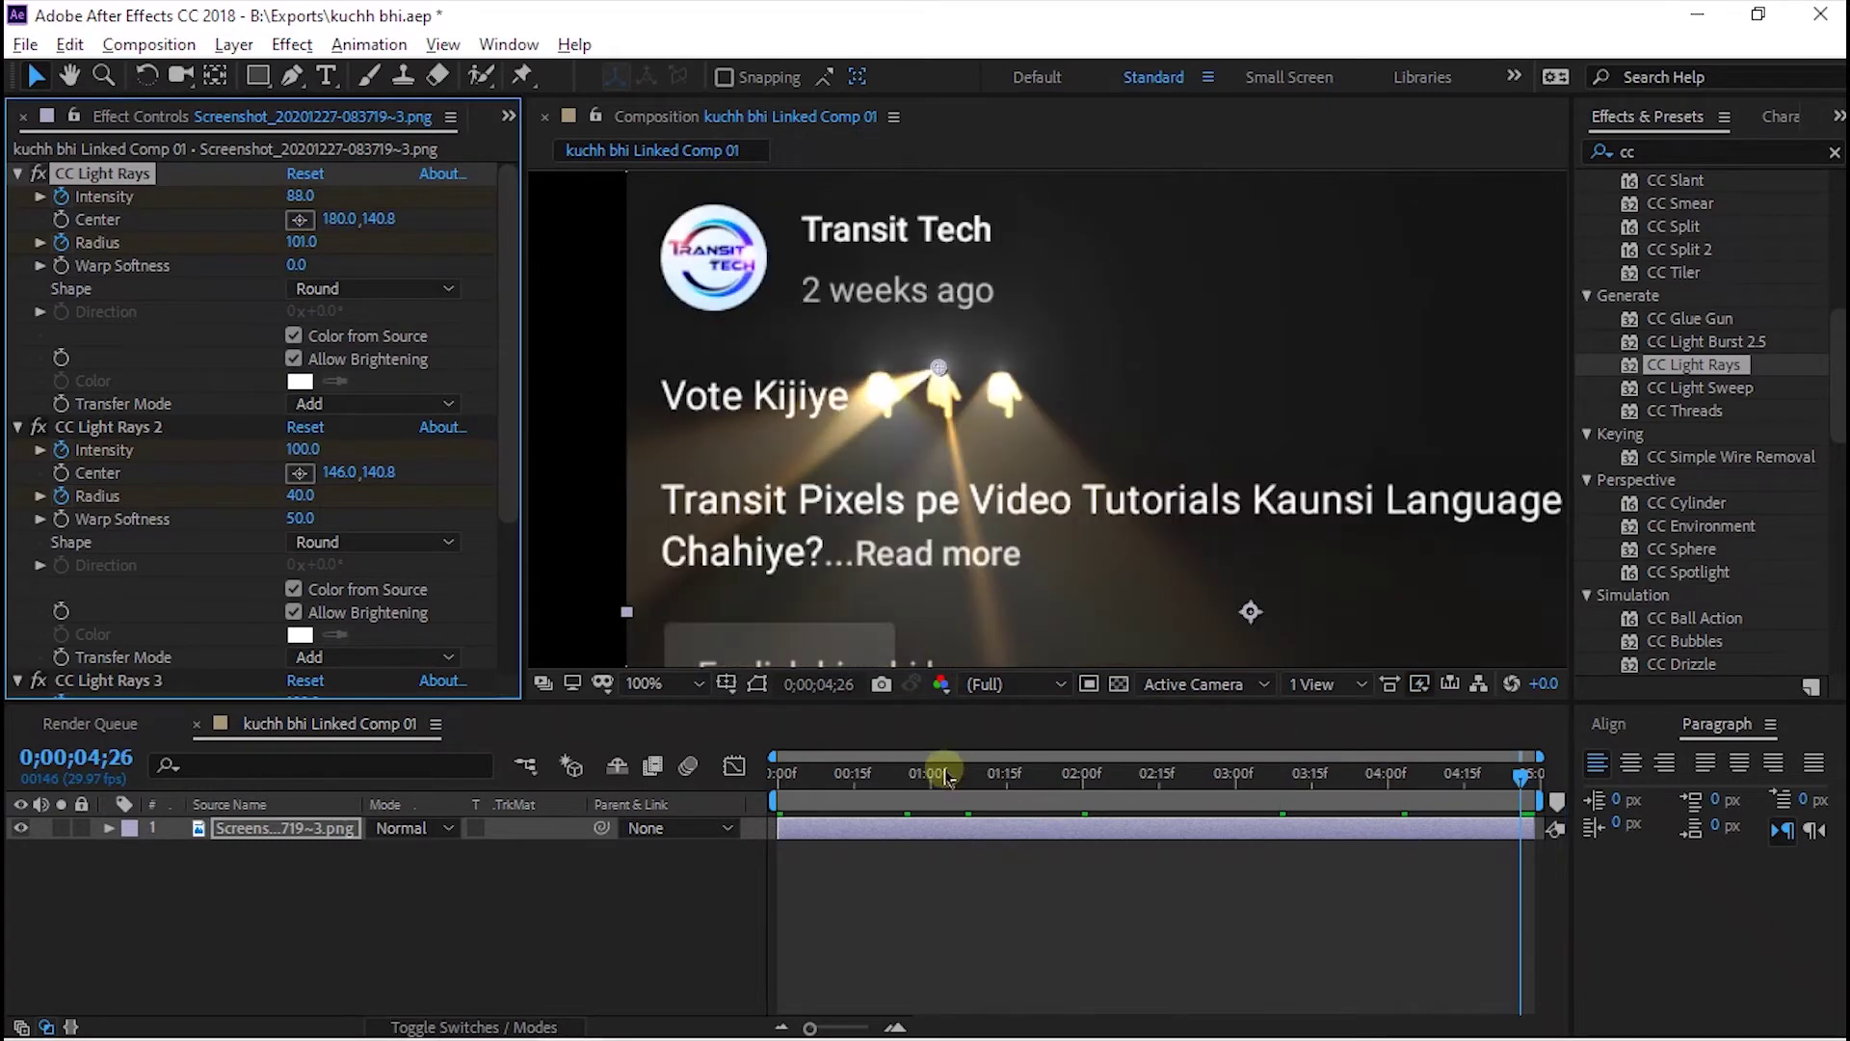
pyautogui.moveTo(946, 779); pyautogui.dragTo(761, 771)
pyautogui.press('space')
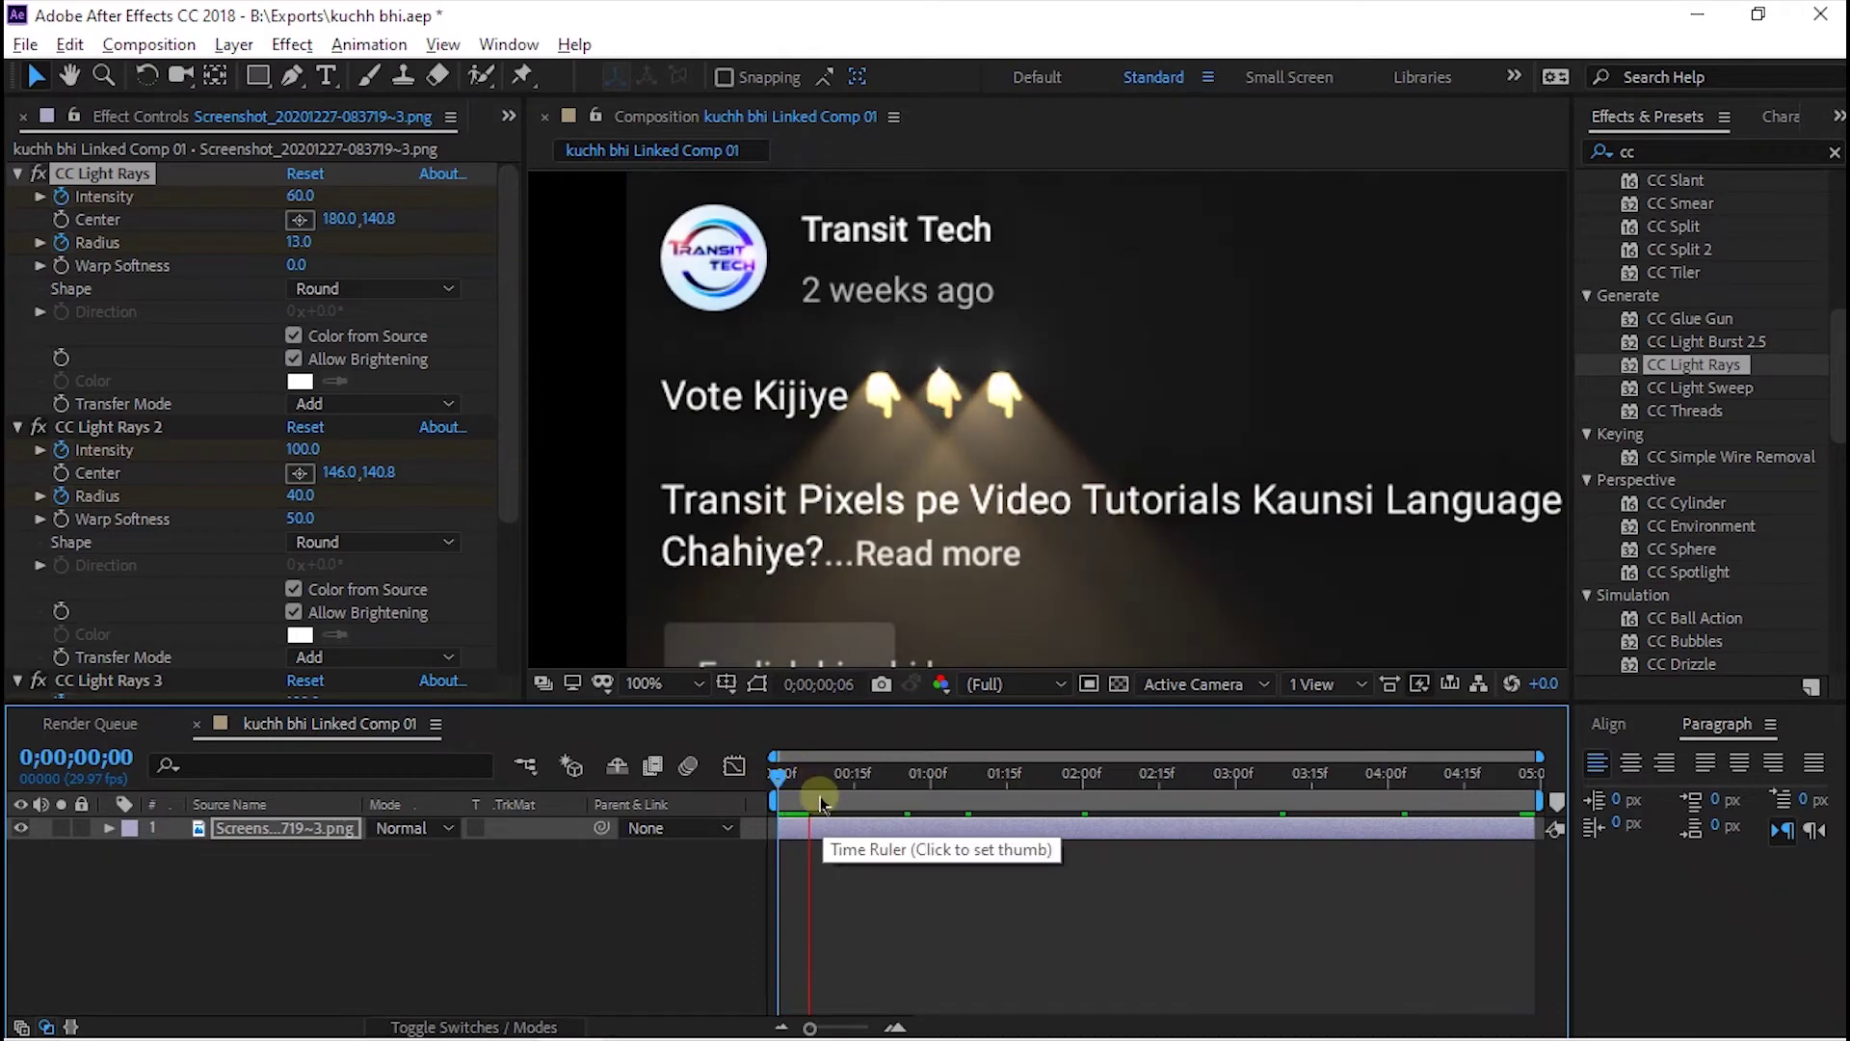
# Switch preview resolution to Third, pan across the screenshot, and preview the rays again.
pyautogui.click(993, 683)
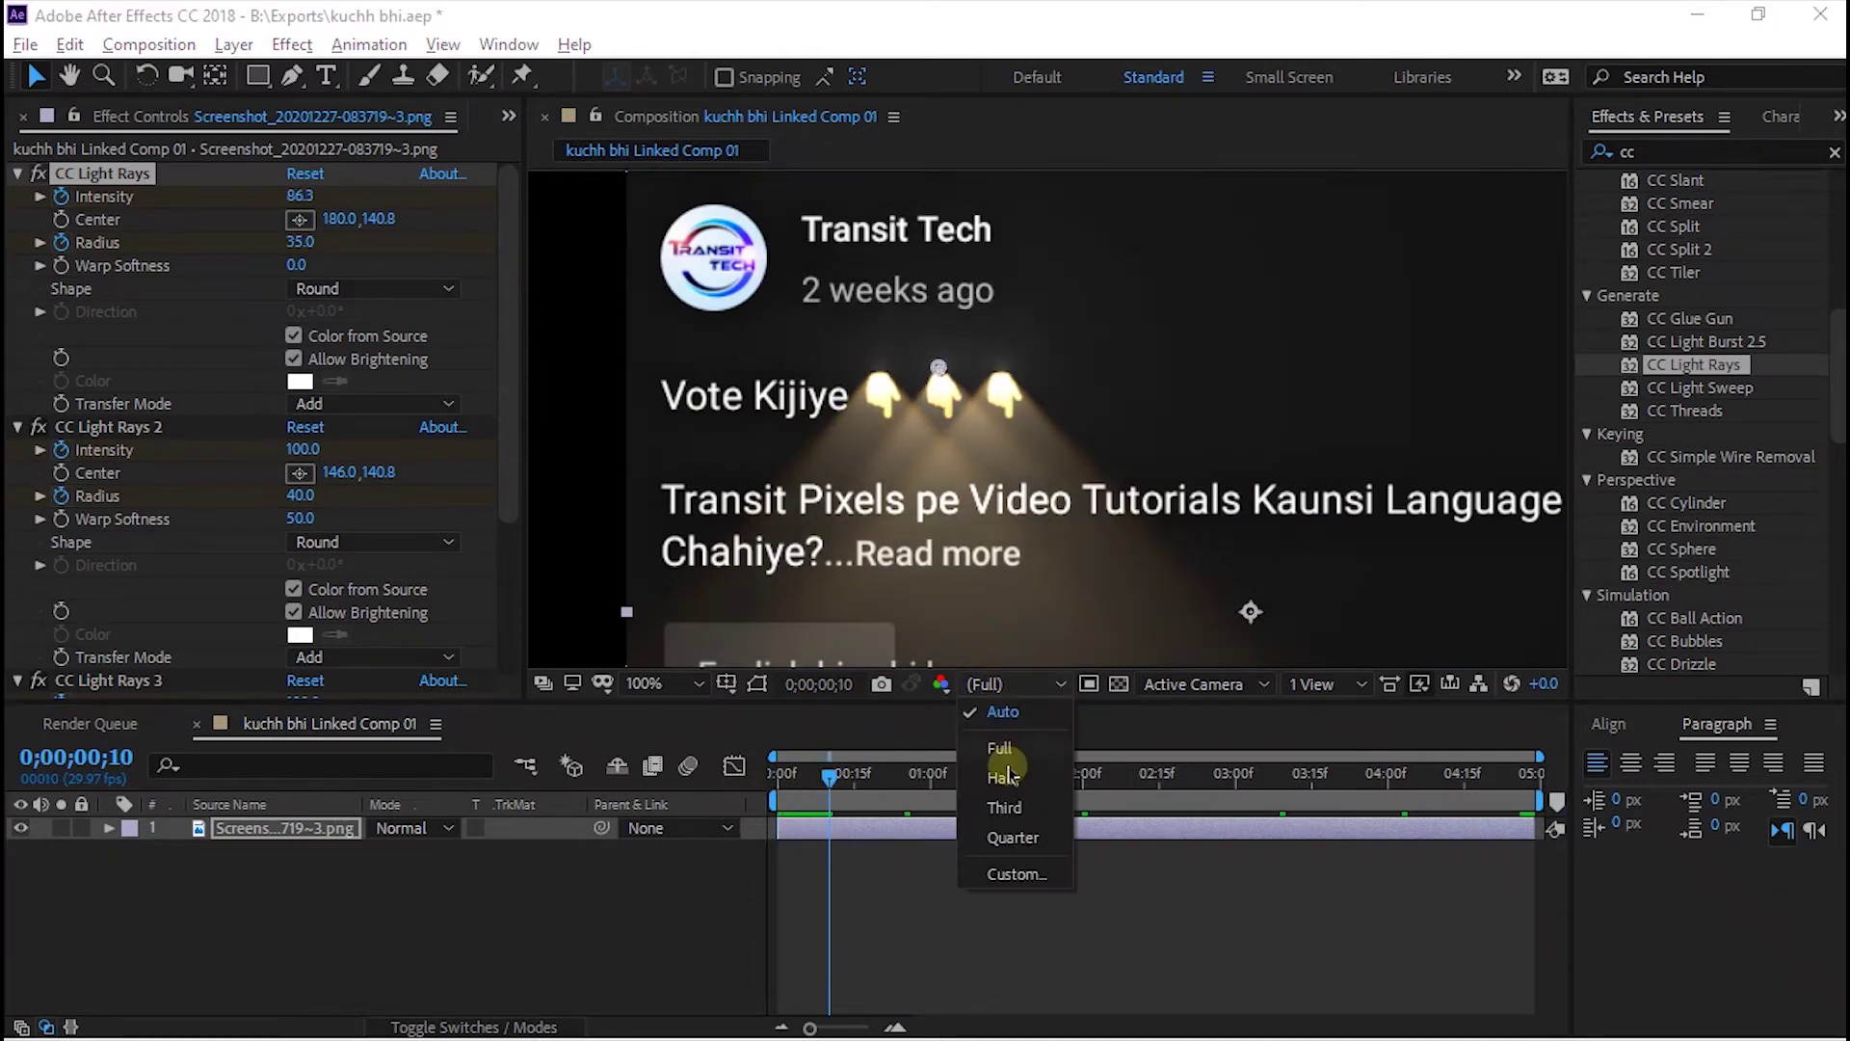
pyautogui.click(1028, 833)
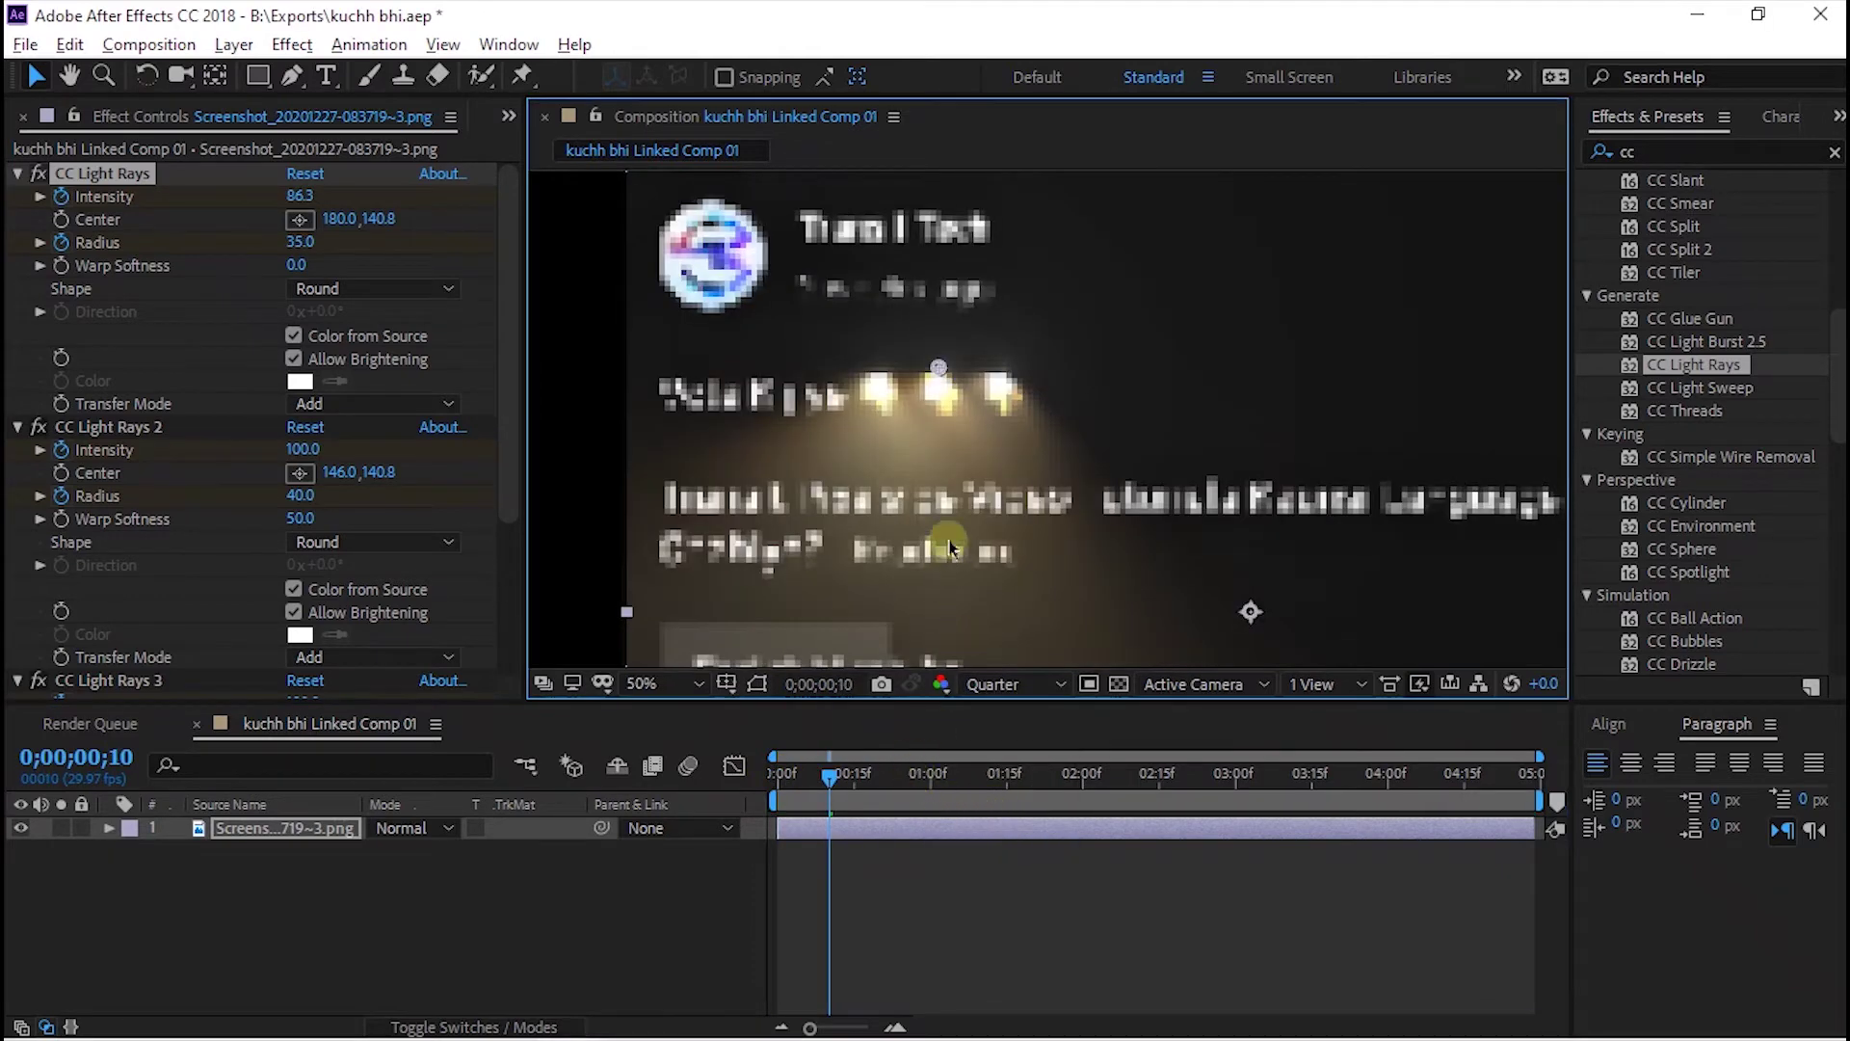
pyautogui.click(992, 683)
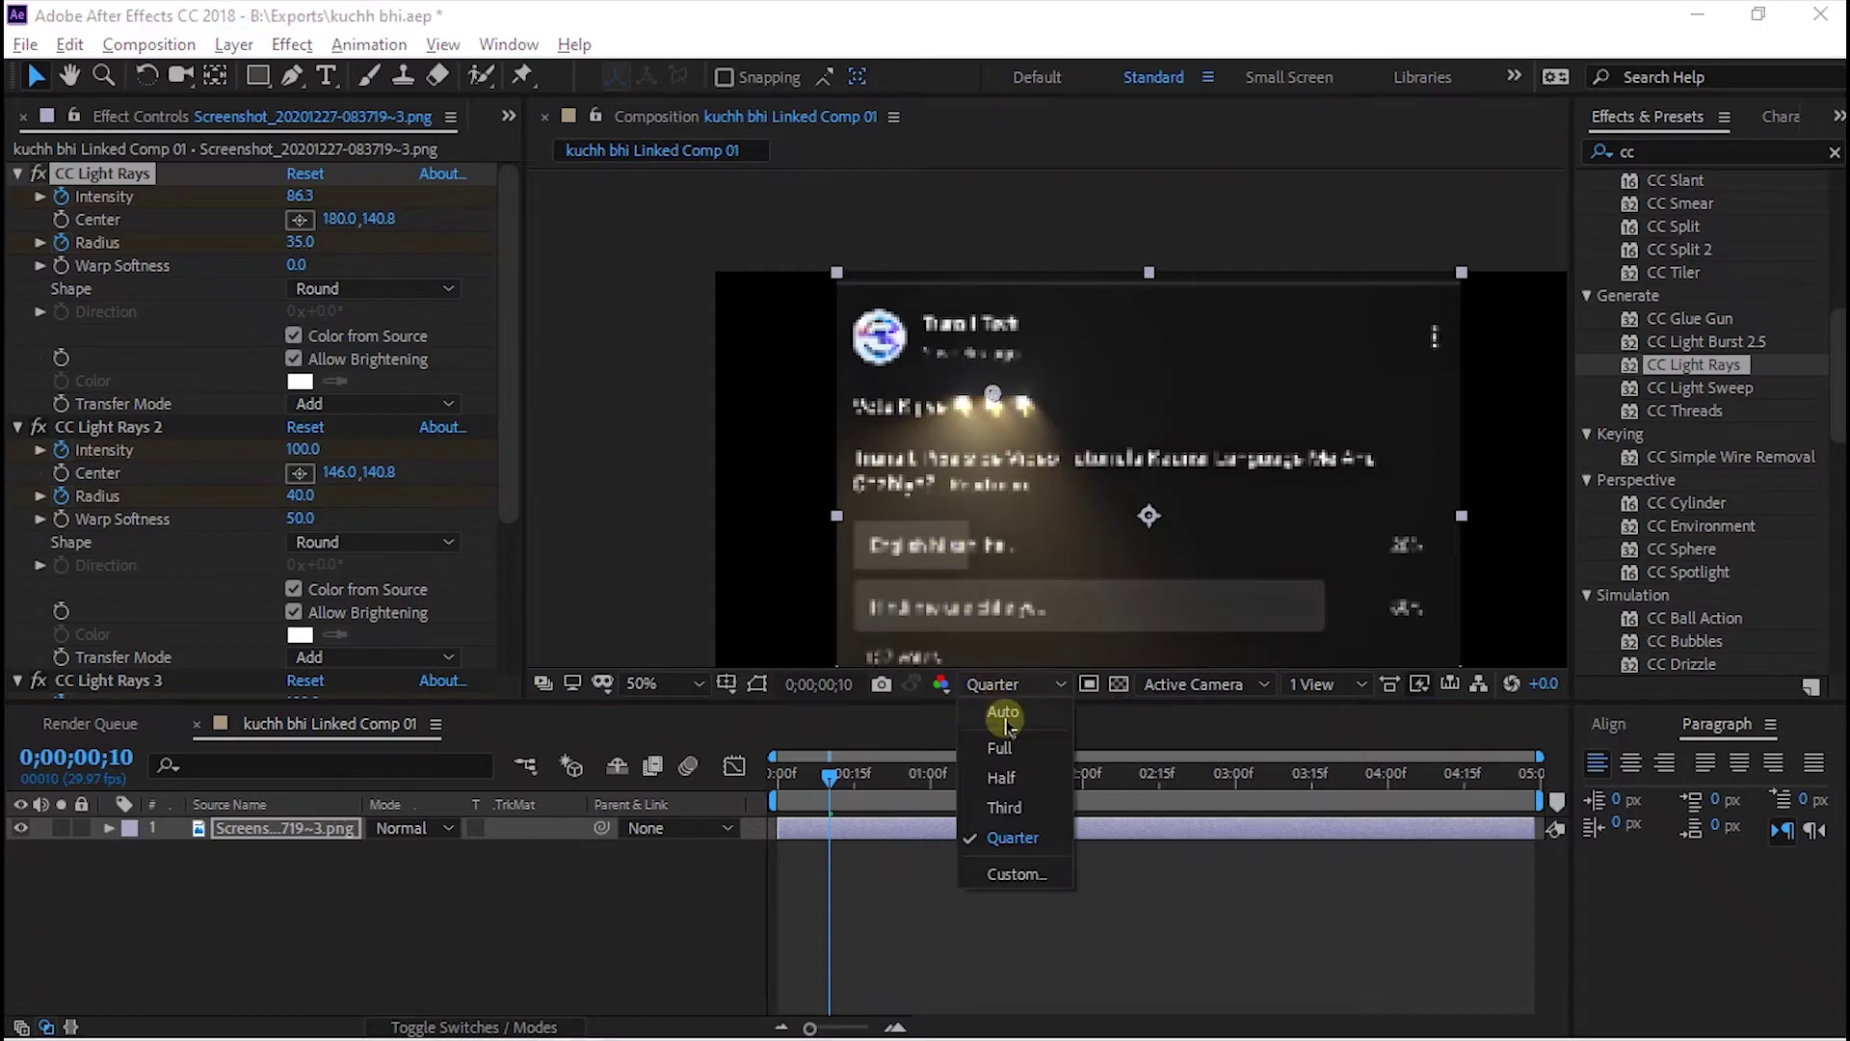
pyautogui.click(1007, 806)
pyautogui.press('h')
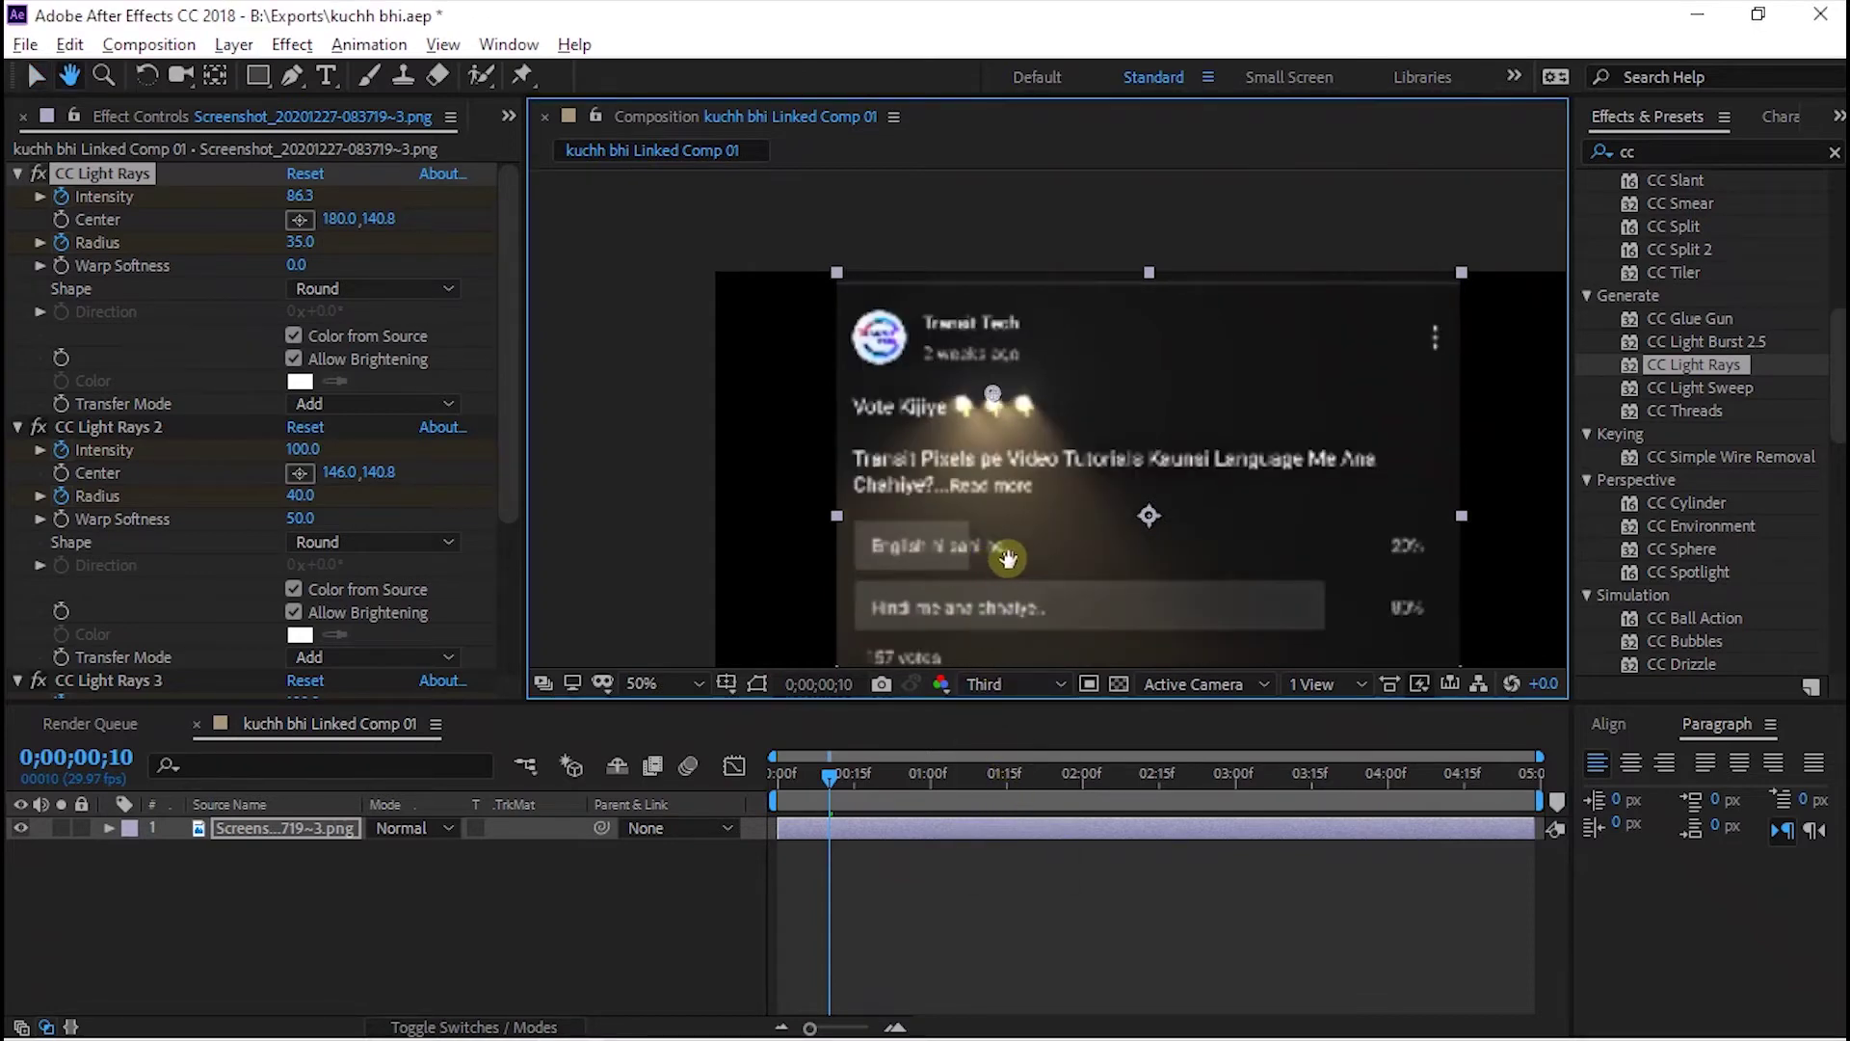
pyautogui.moveTo(1007, 559); pyautogui.dragTo(889, 537)
pyautogui.scroll(-2, 888, 537)
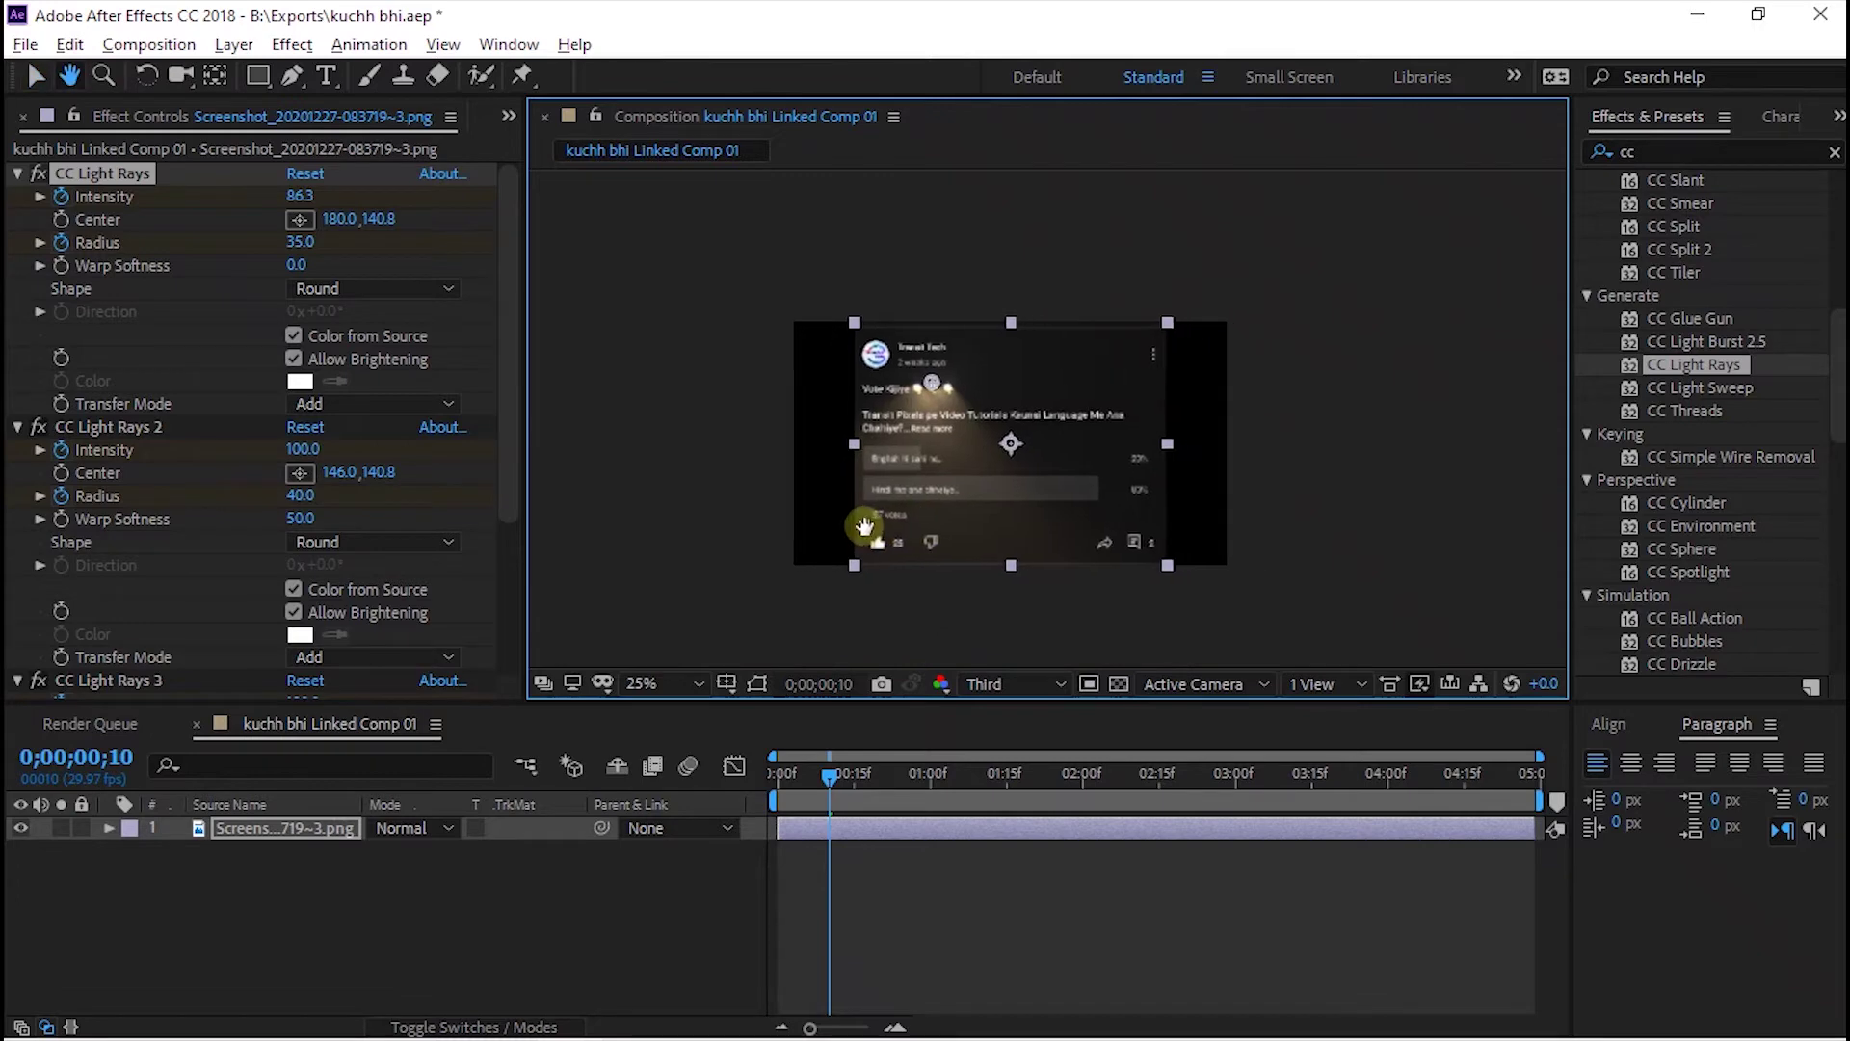
pyautogui.scroll(2, 933, 488)
pyautogui.press('space')
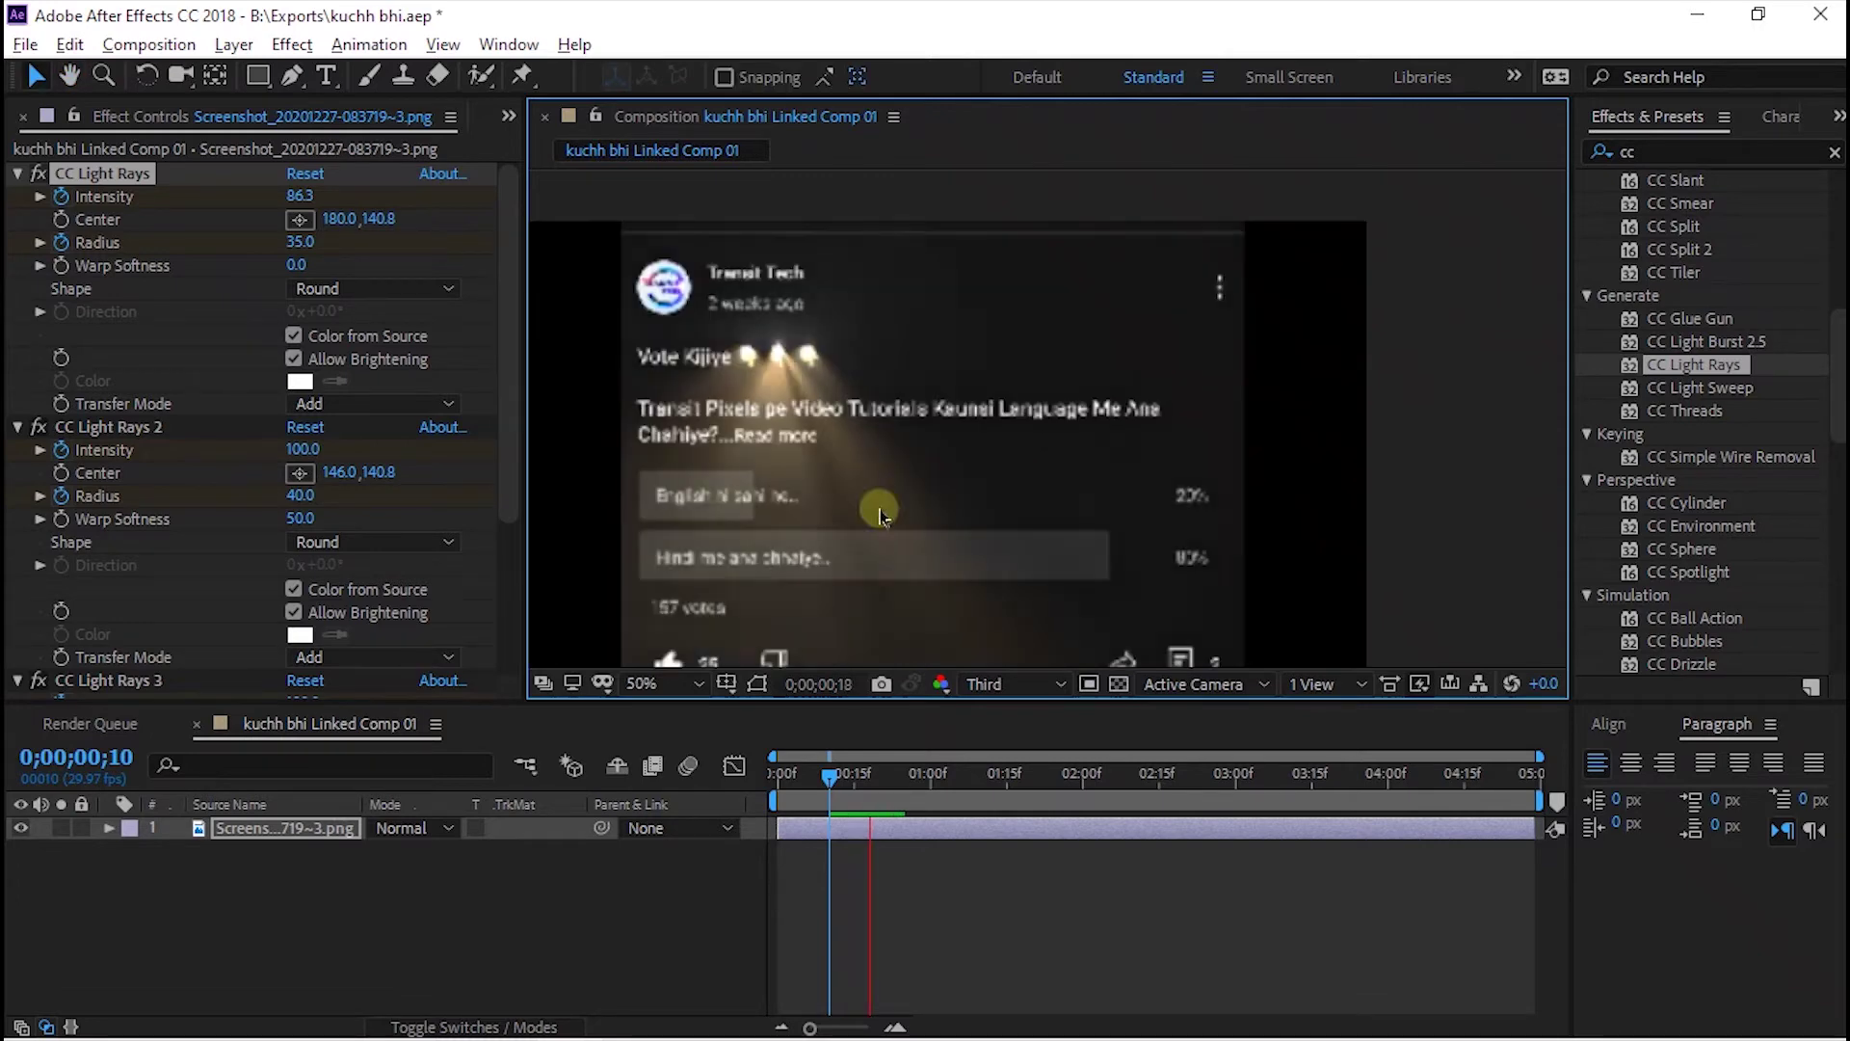
pyautogui.click(108, 426)
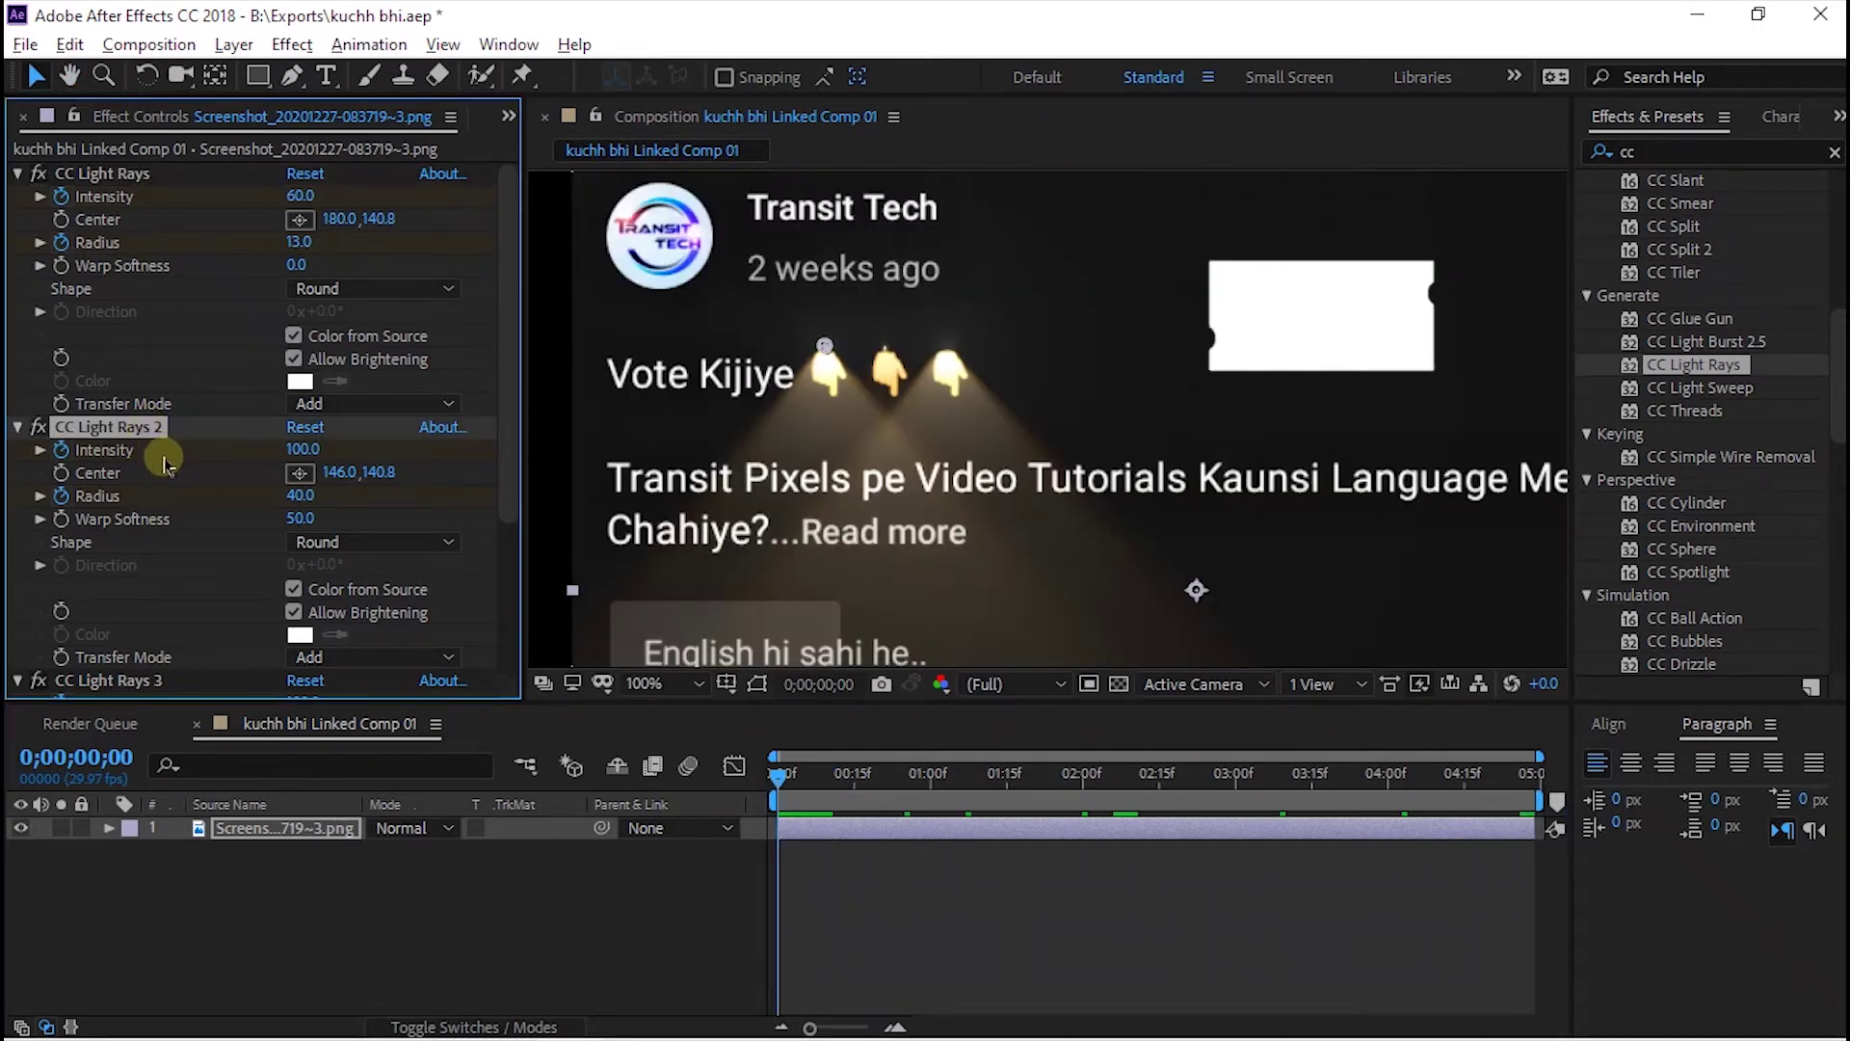
pyautogui.scroll(-3, 145, 453)
pyautogui.click(125, 558)
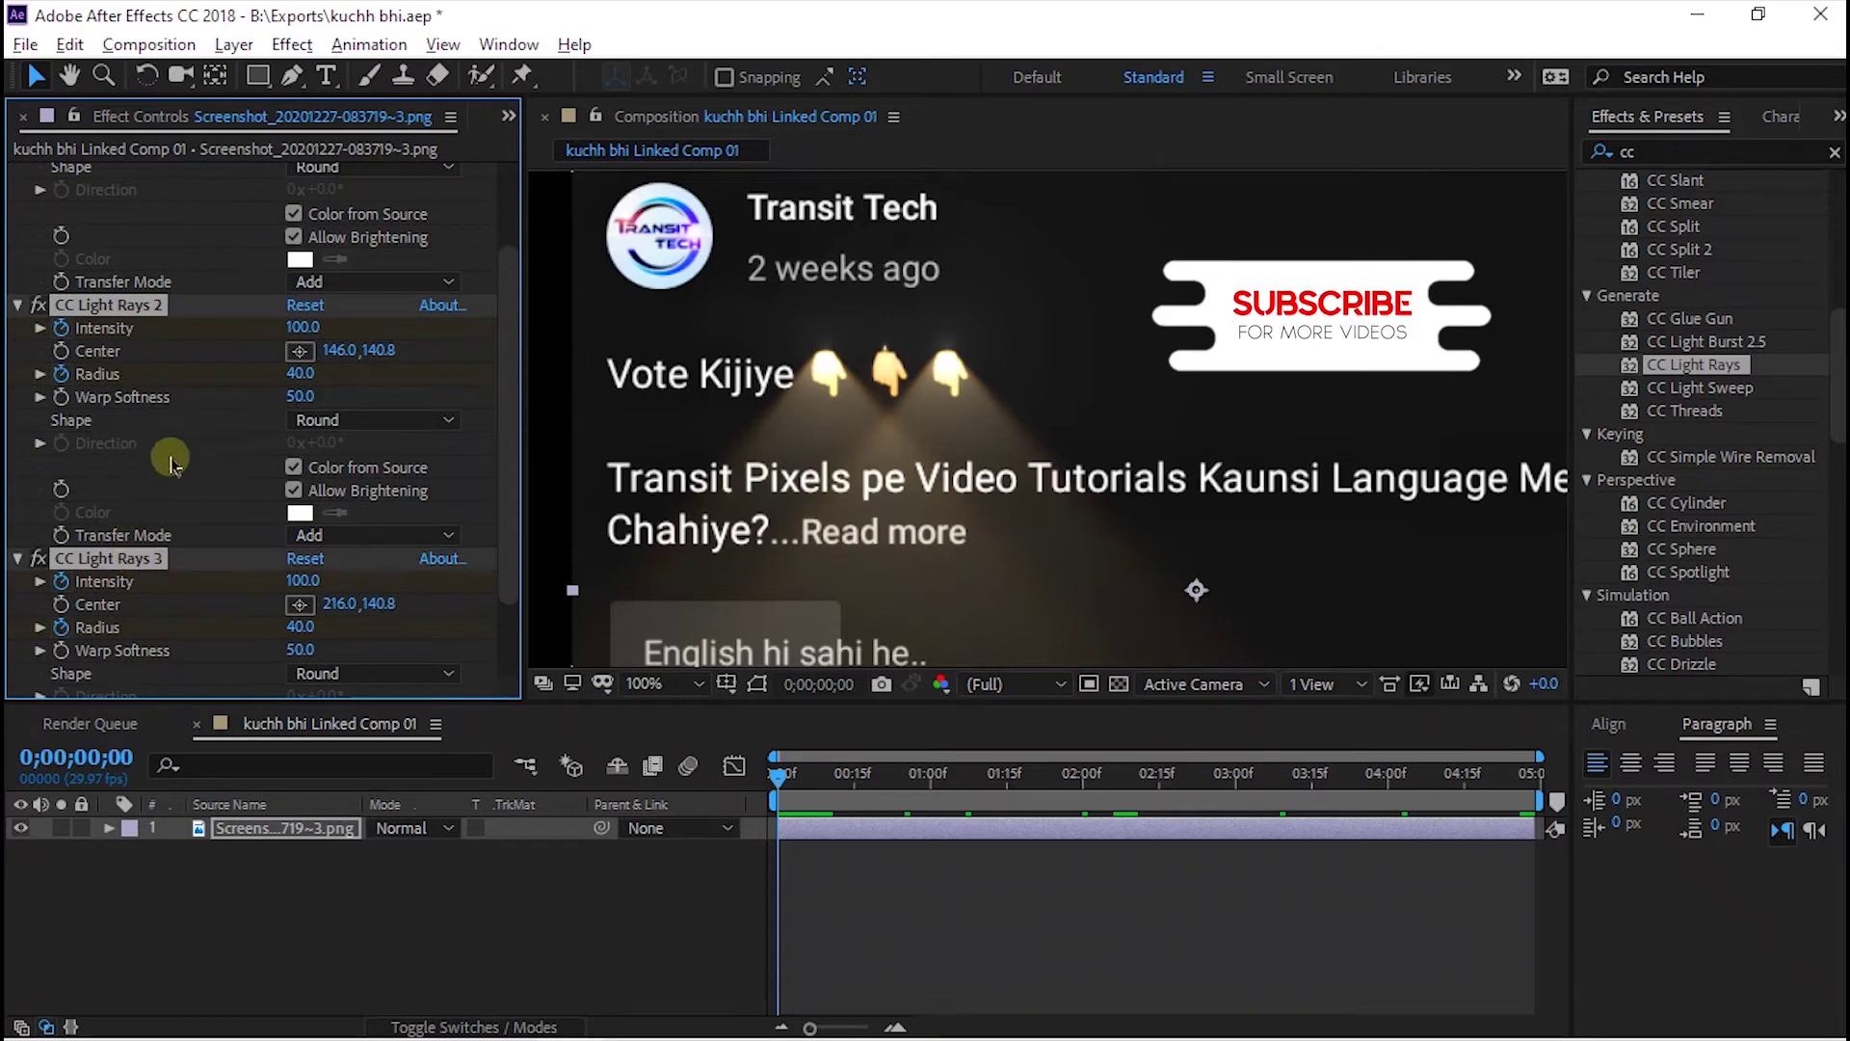
pyautogui.press('Delete')
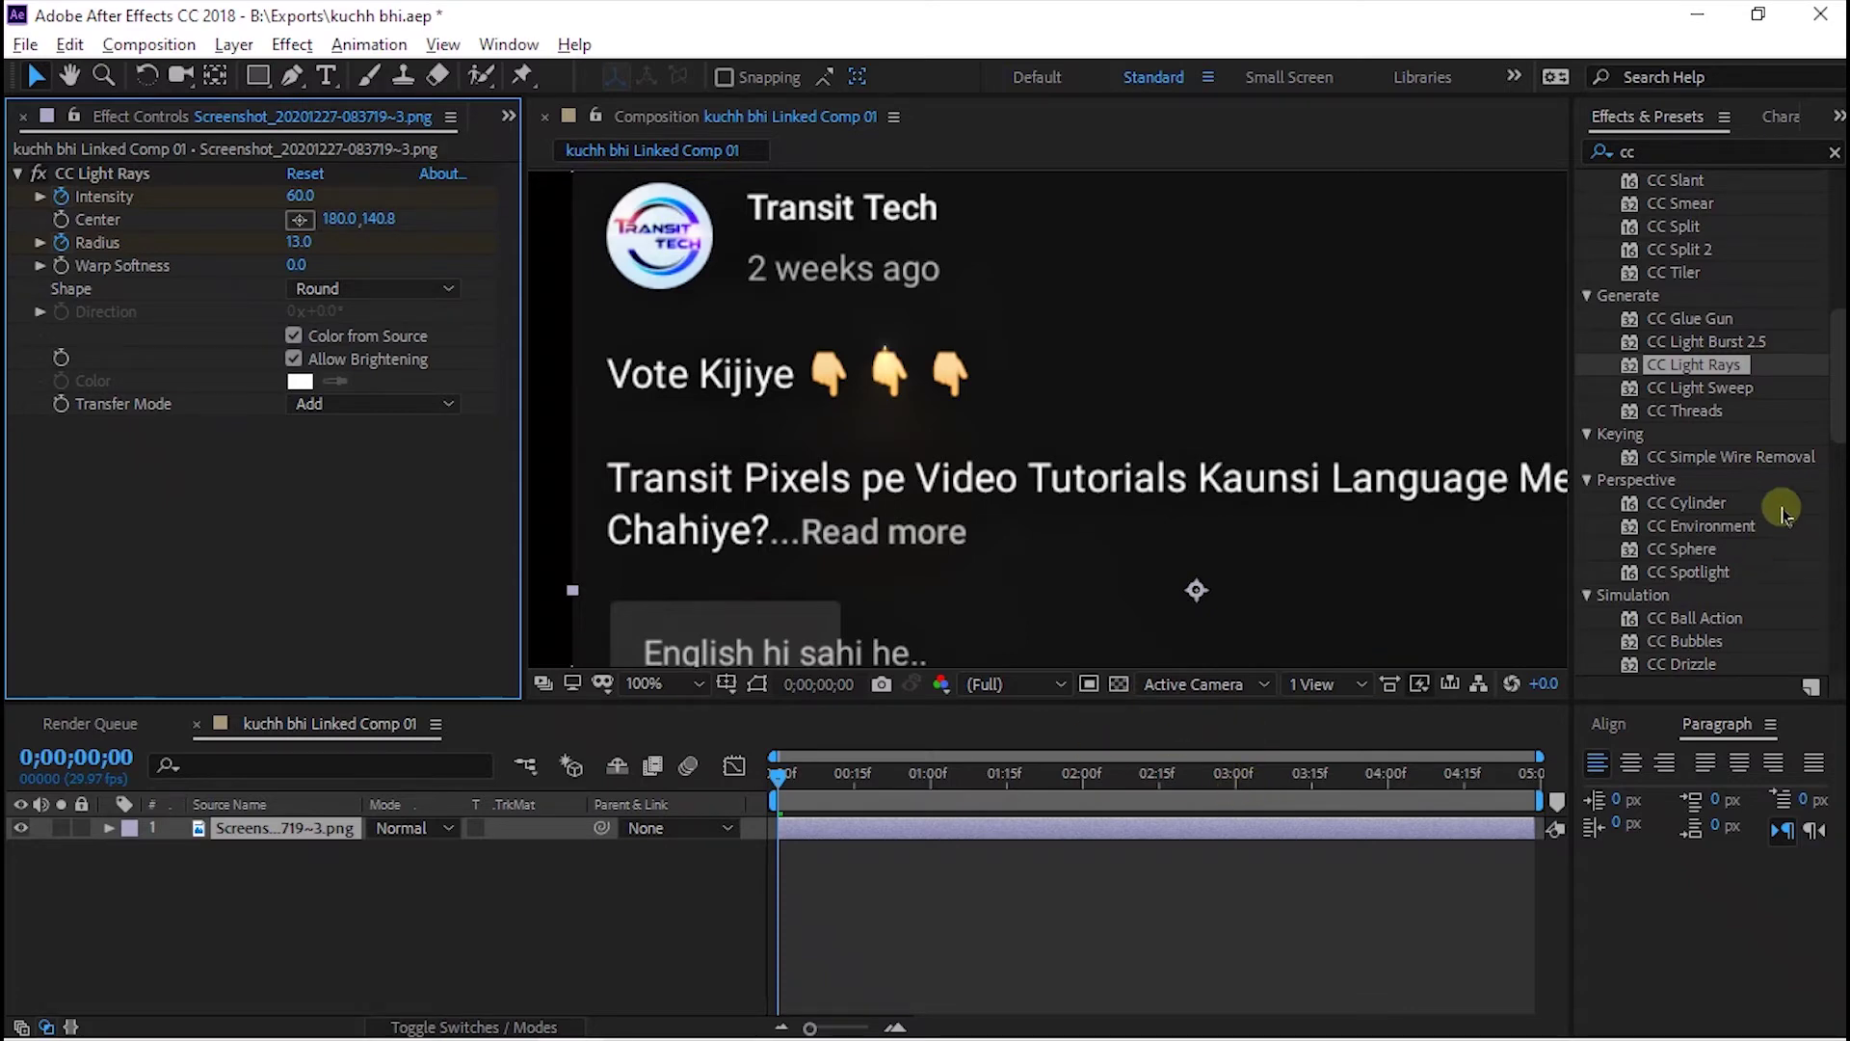
pyautogui.hotkey('ctrl', 'shift', 'j')
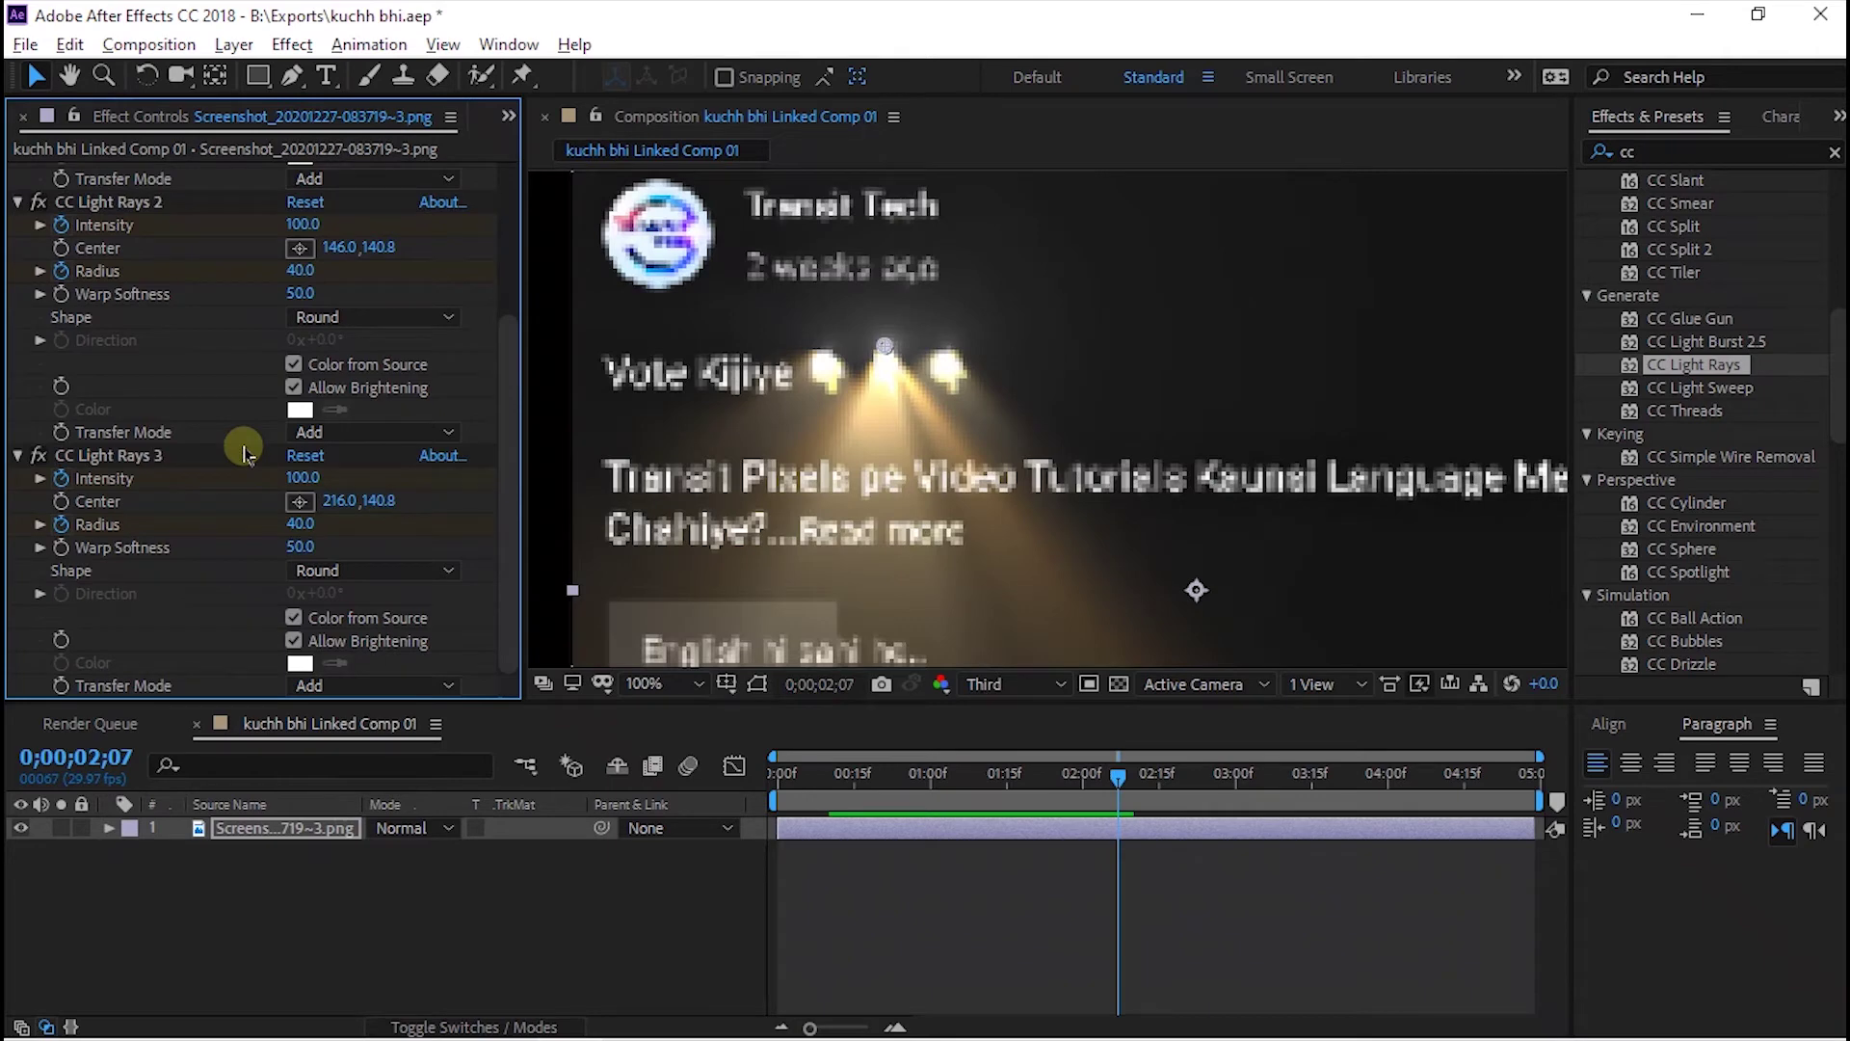
pyautogui.hotkey('ctrl', 'shift', 'j')
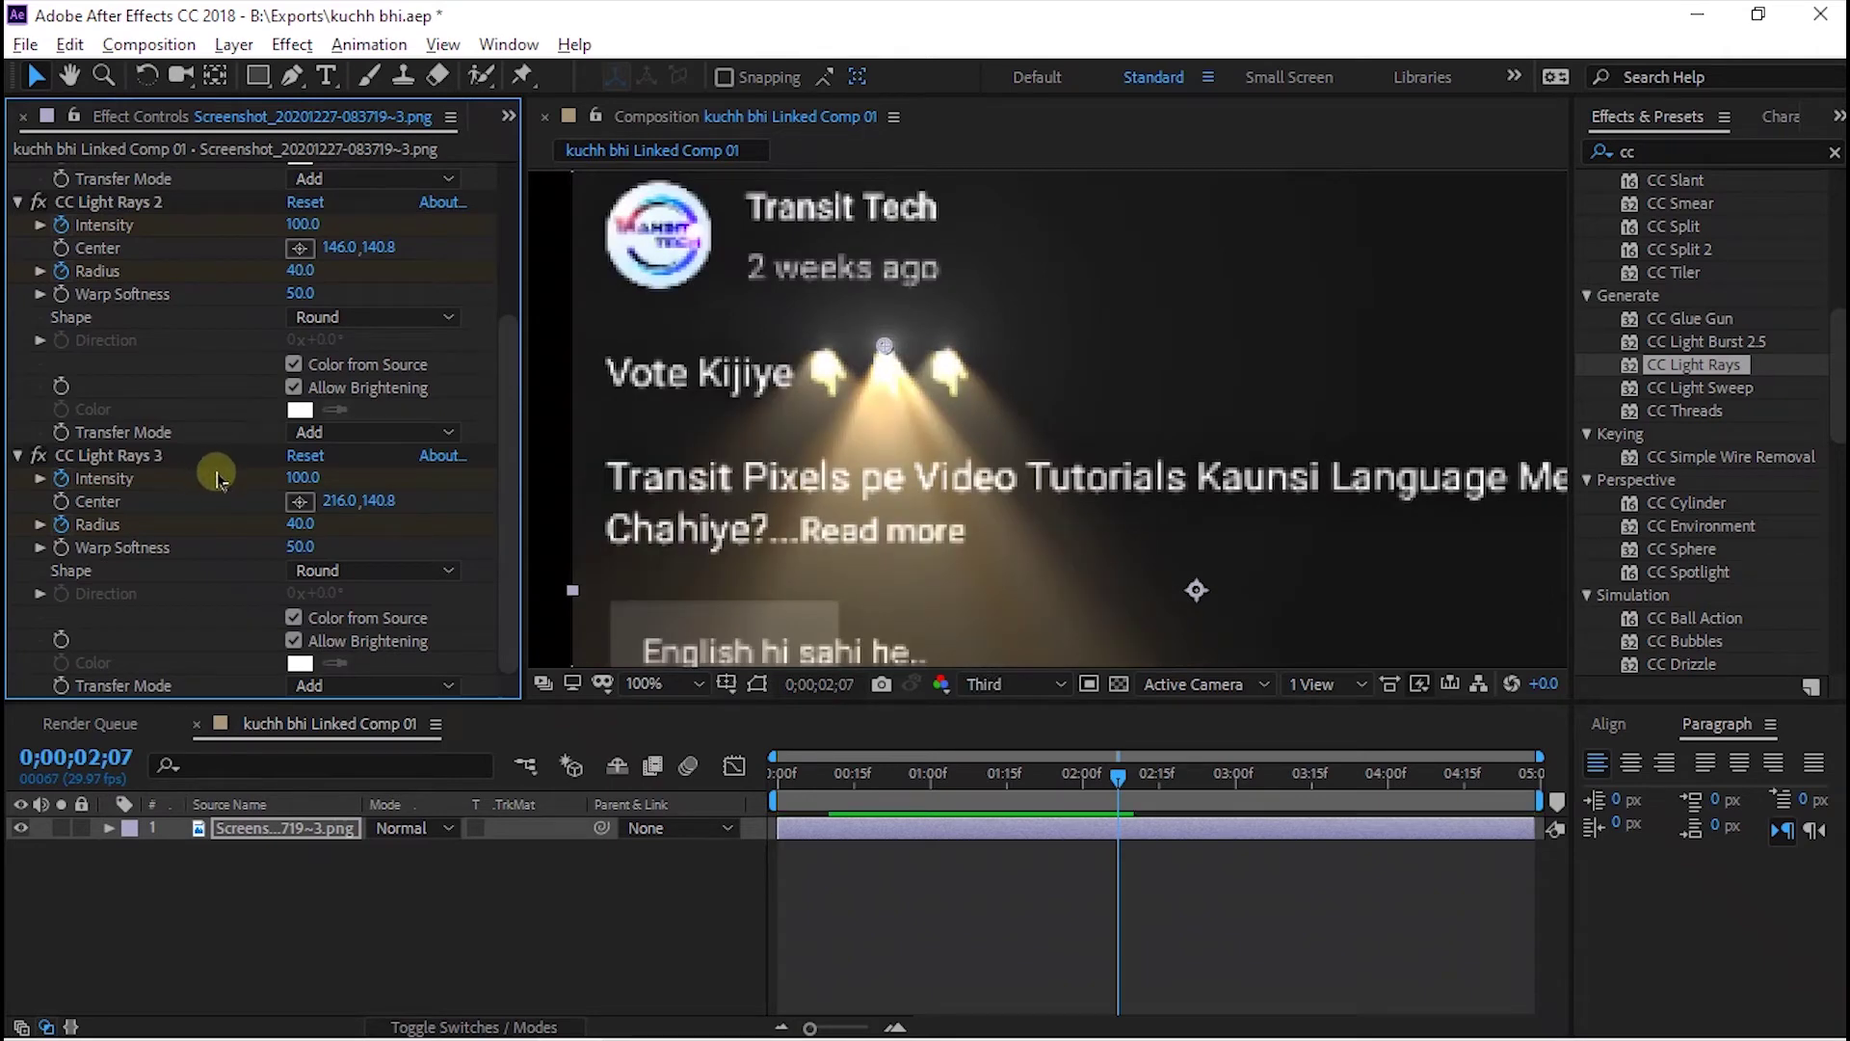
pyautogui.scroll(-1, 207, 462)
pyautogui.scroll(1, 172, 464)
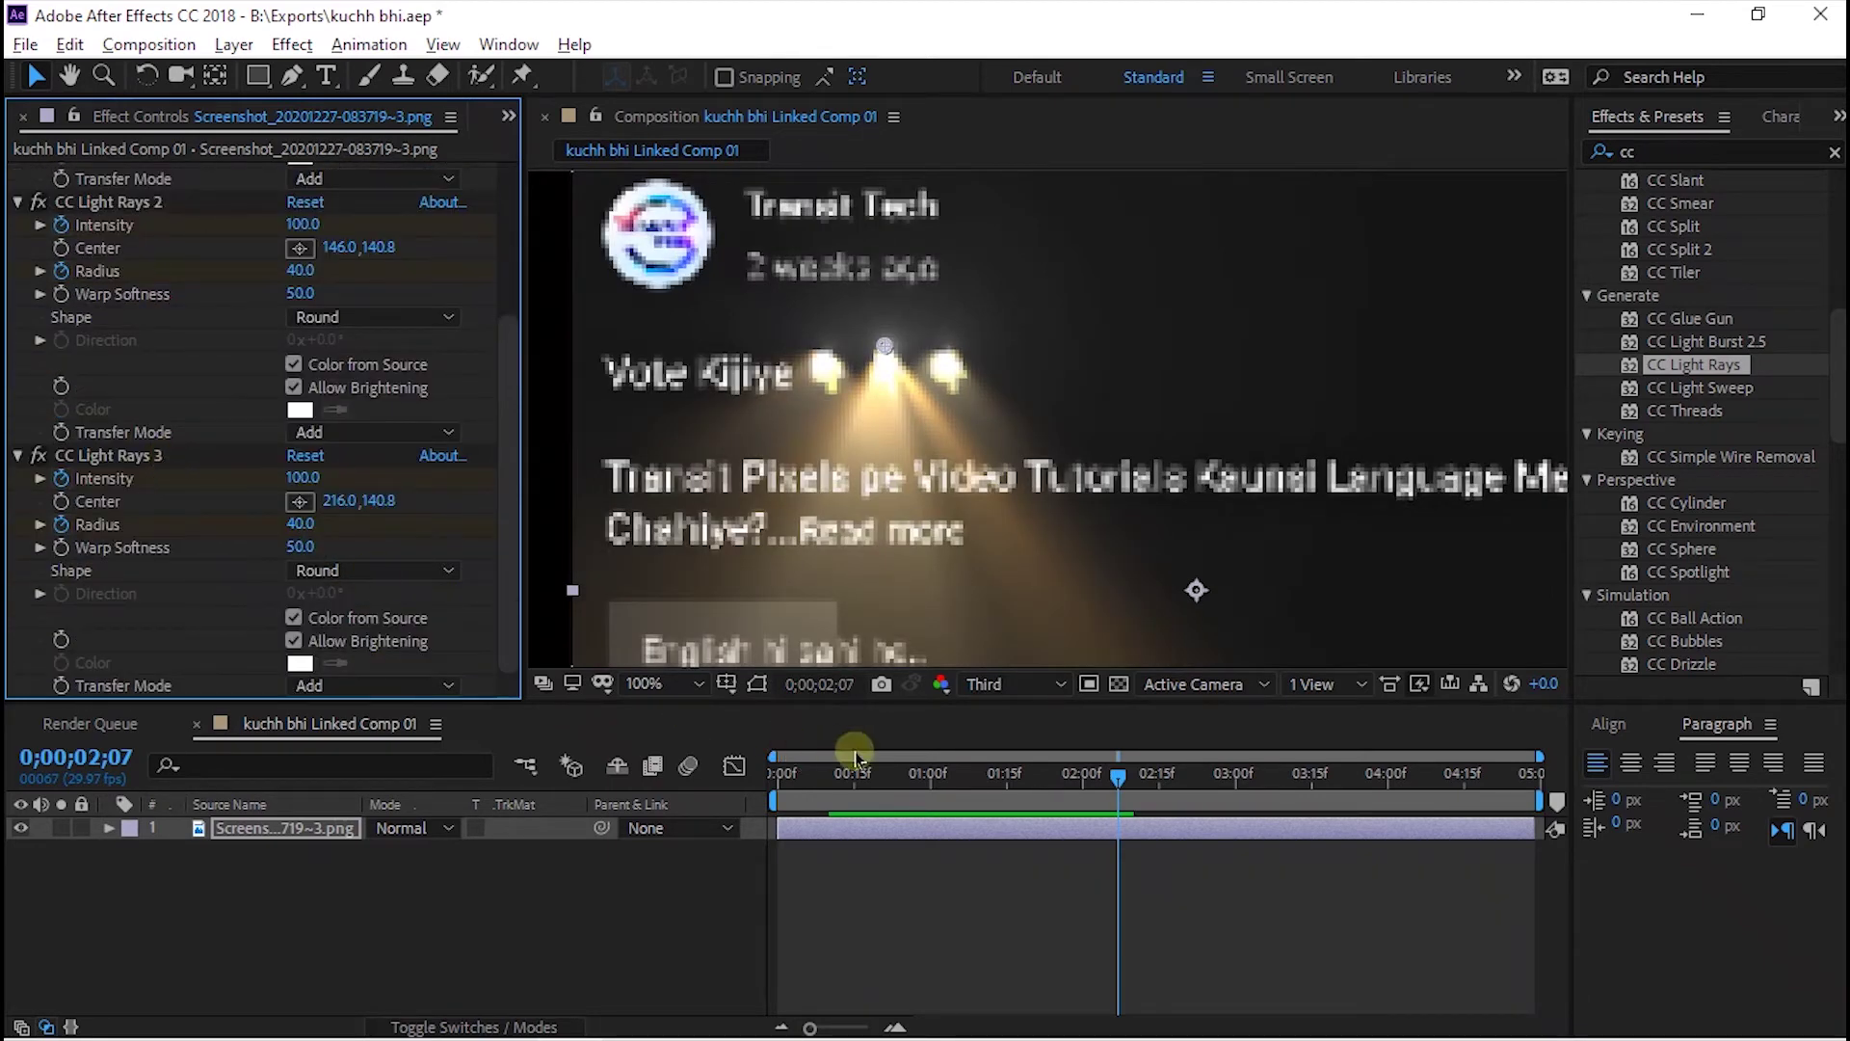
pyautogui.moveTo(1191, 775); pyautogui.dragTo(1317, 775)
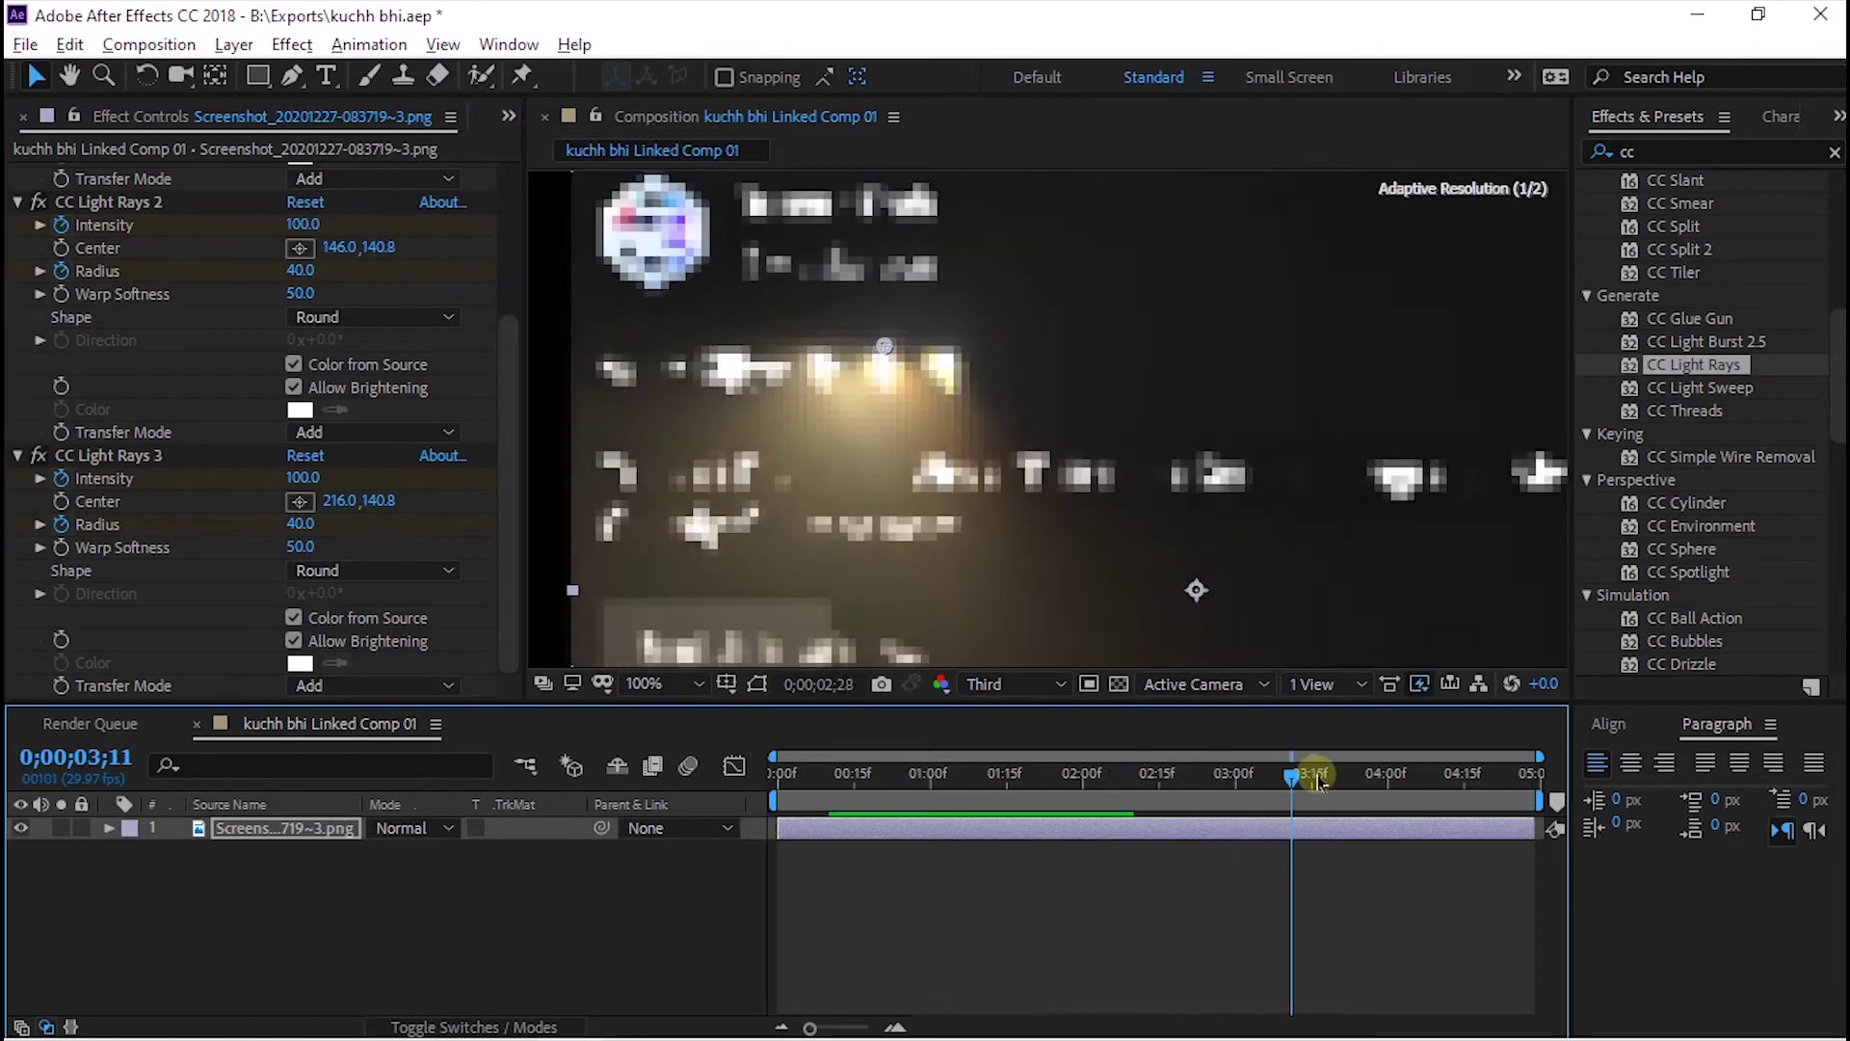
pyautogui.click(1007, 684)
pyautogui.click(1012, 718)
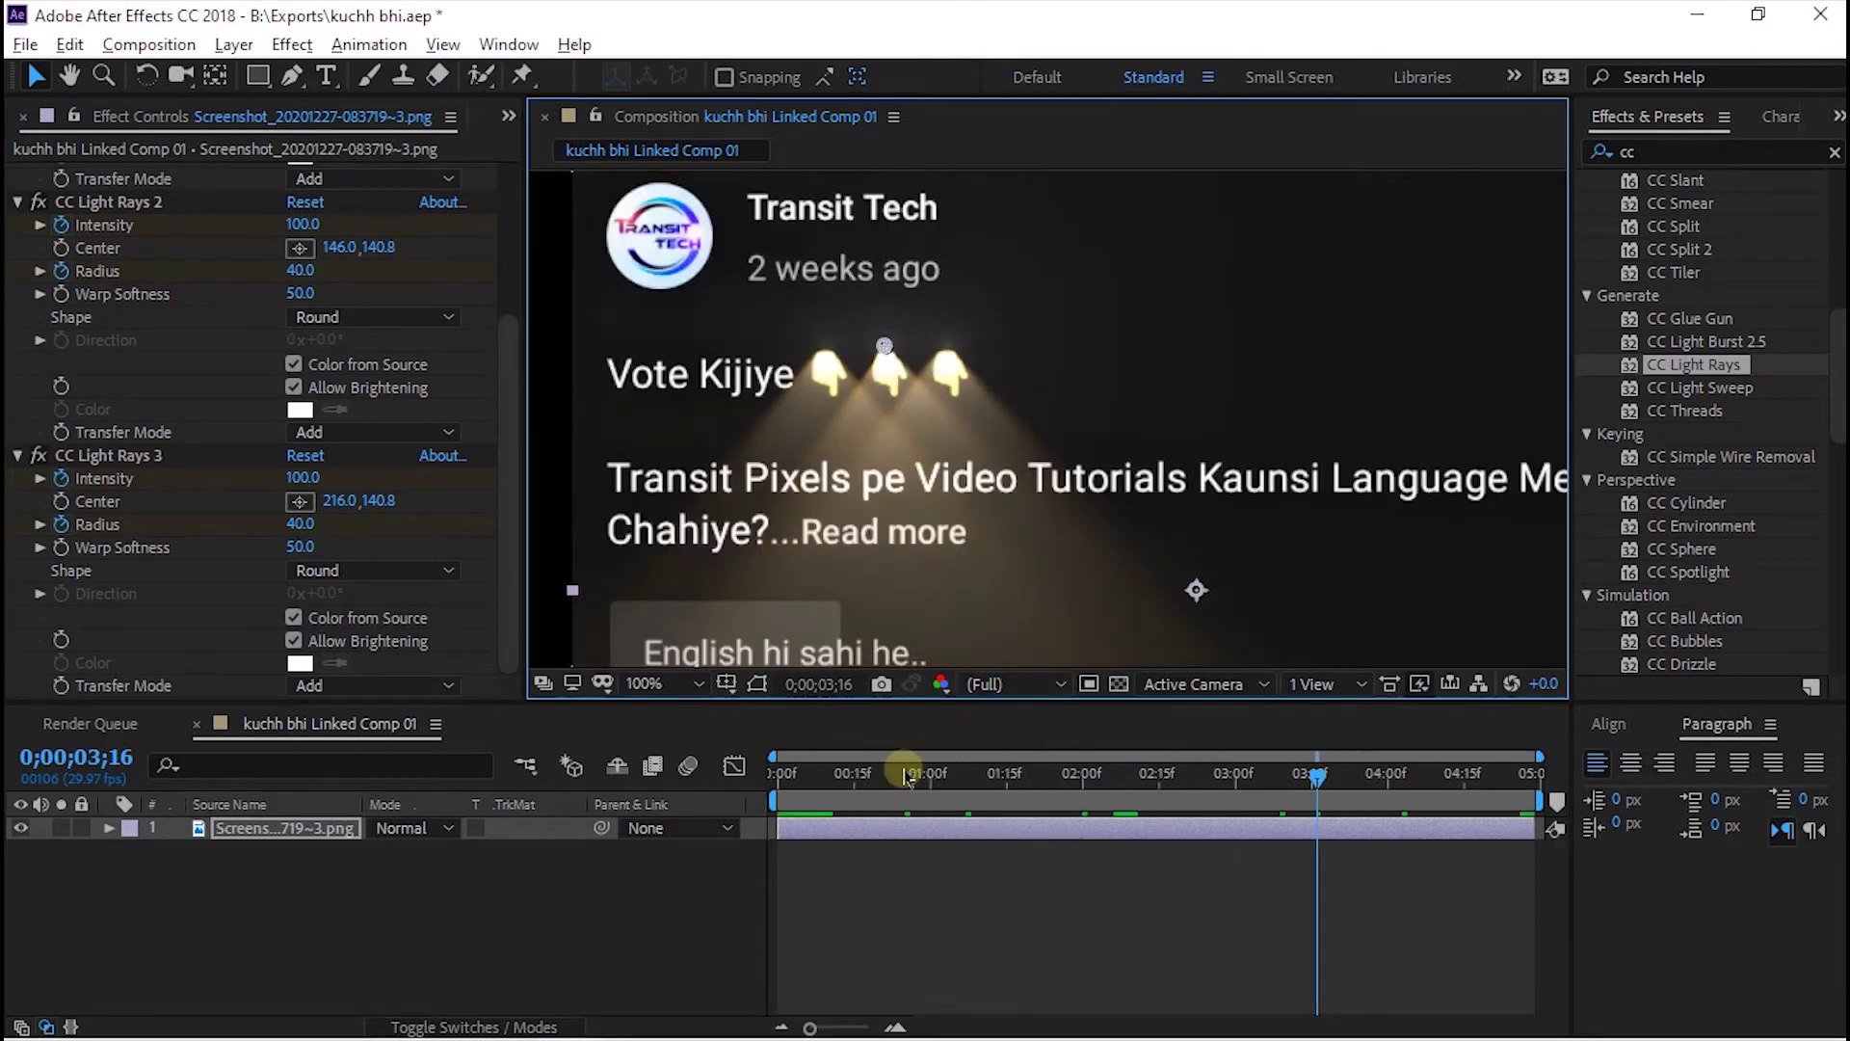
pyautogui.moveTo(906, 776); pyautogui.dragTo(742, 771)
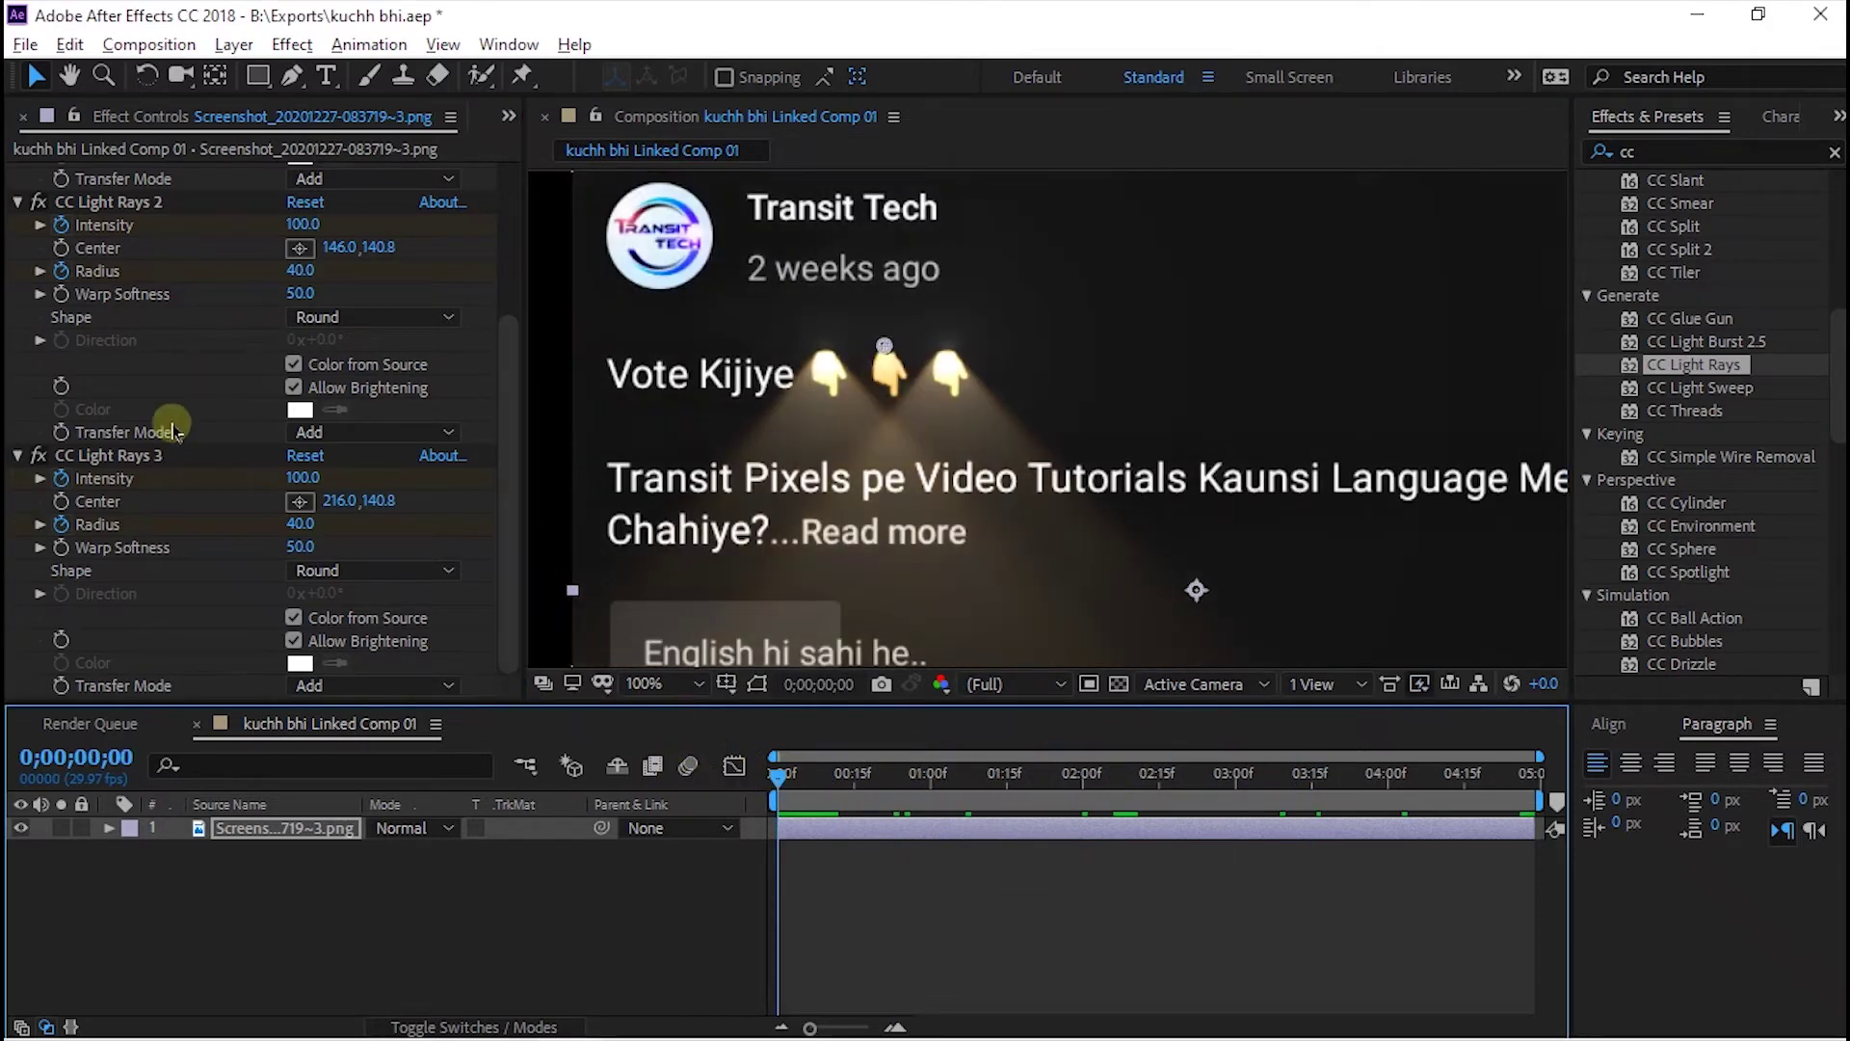
pyautogui.scroll(5, 342, 554)
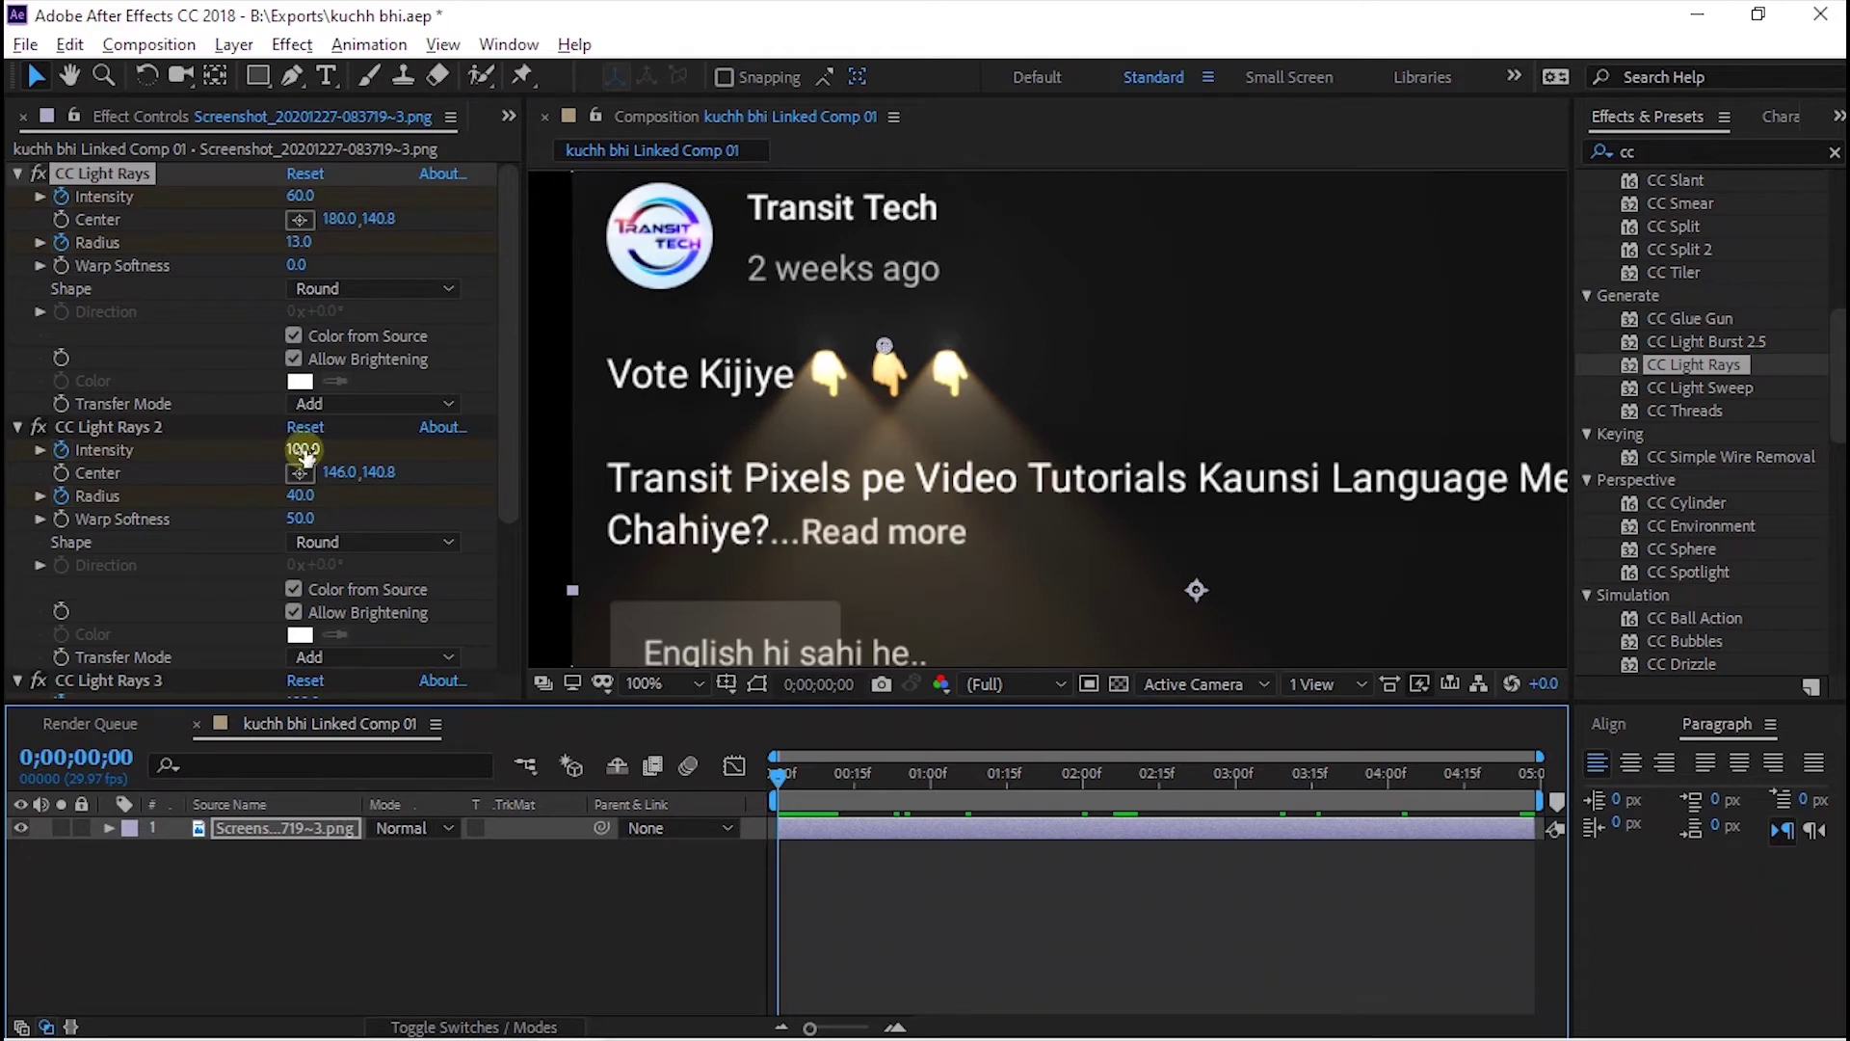
# Shift the second ray's centre and keyframe its Intensity through 4;24, including a value of 248.
pyautogui.moveTo(332, 472); pyautogui.dragTo(250, 468)
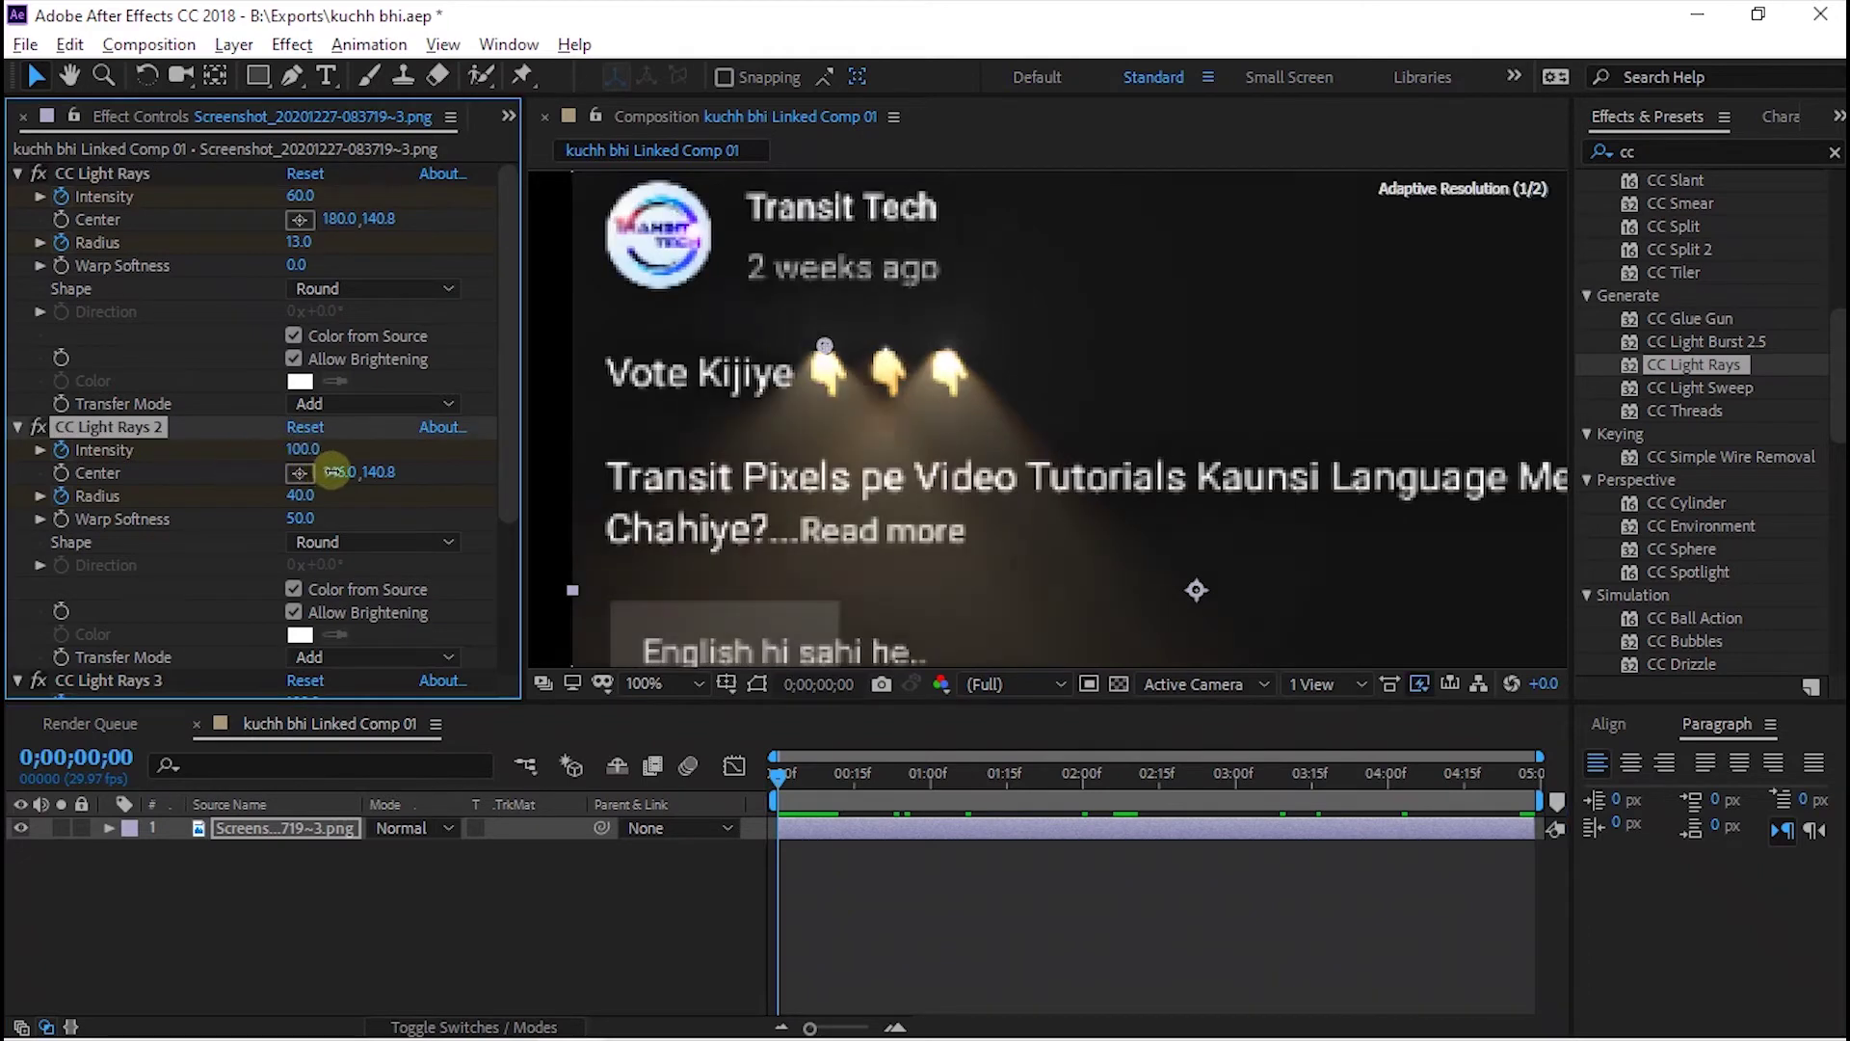
pyautogui.moveTo(1156, 771); pyautogui.dragTo(1129, 771)
pyautogui.moveTo(302, 449); pyautogui.dragTo(239, 454)
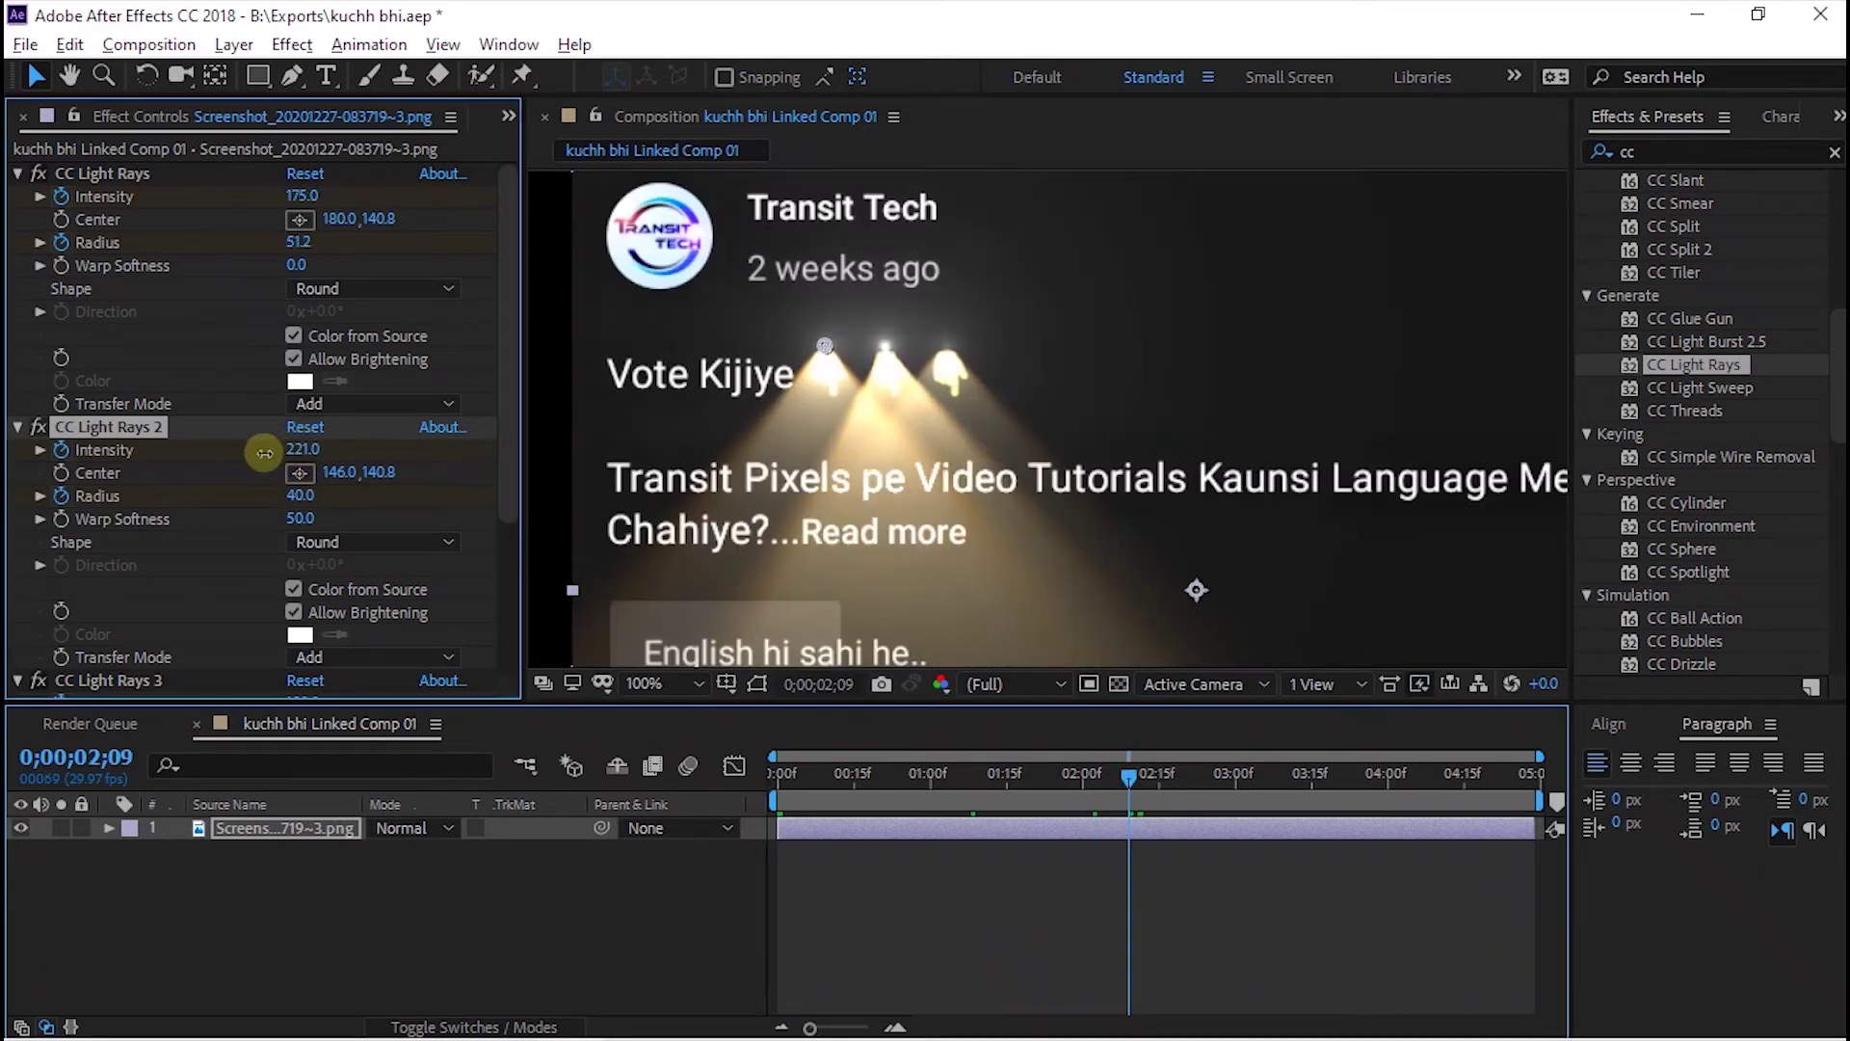
pyautogui.press('space')
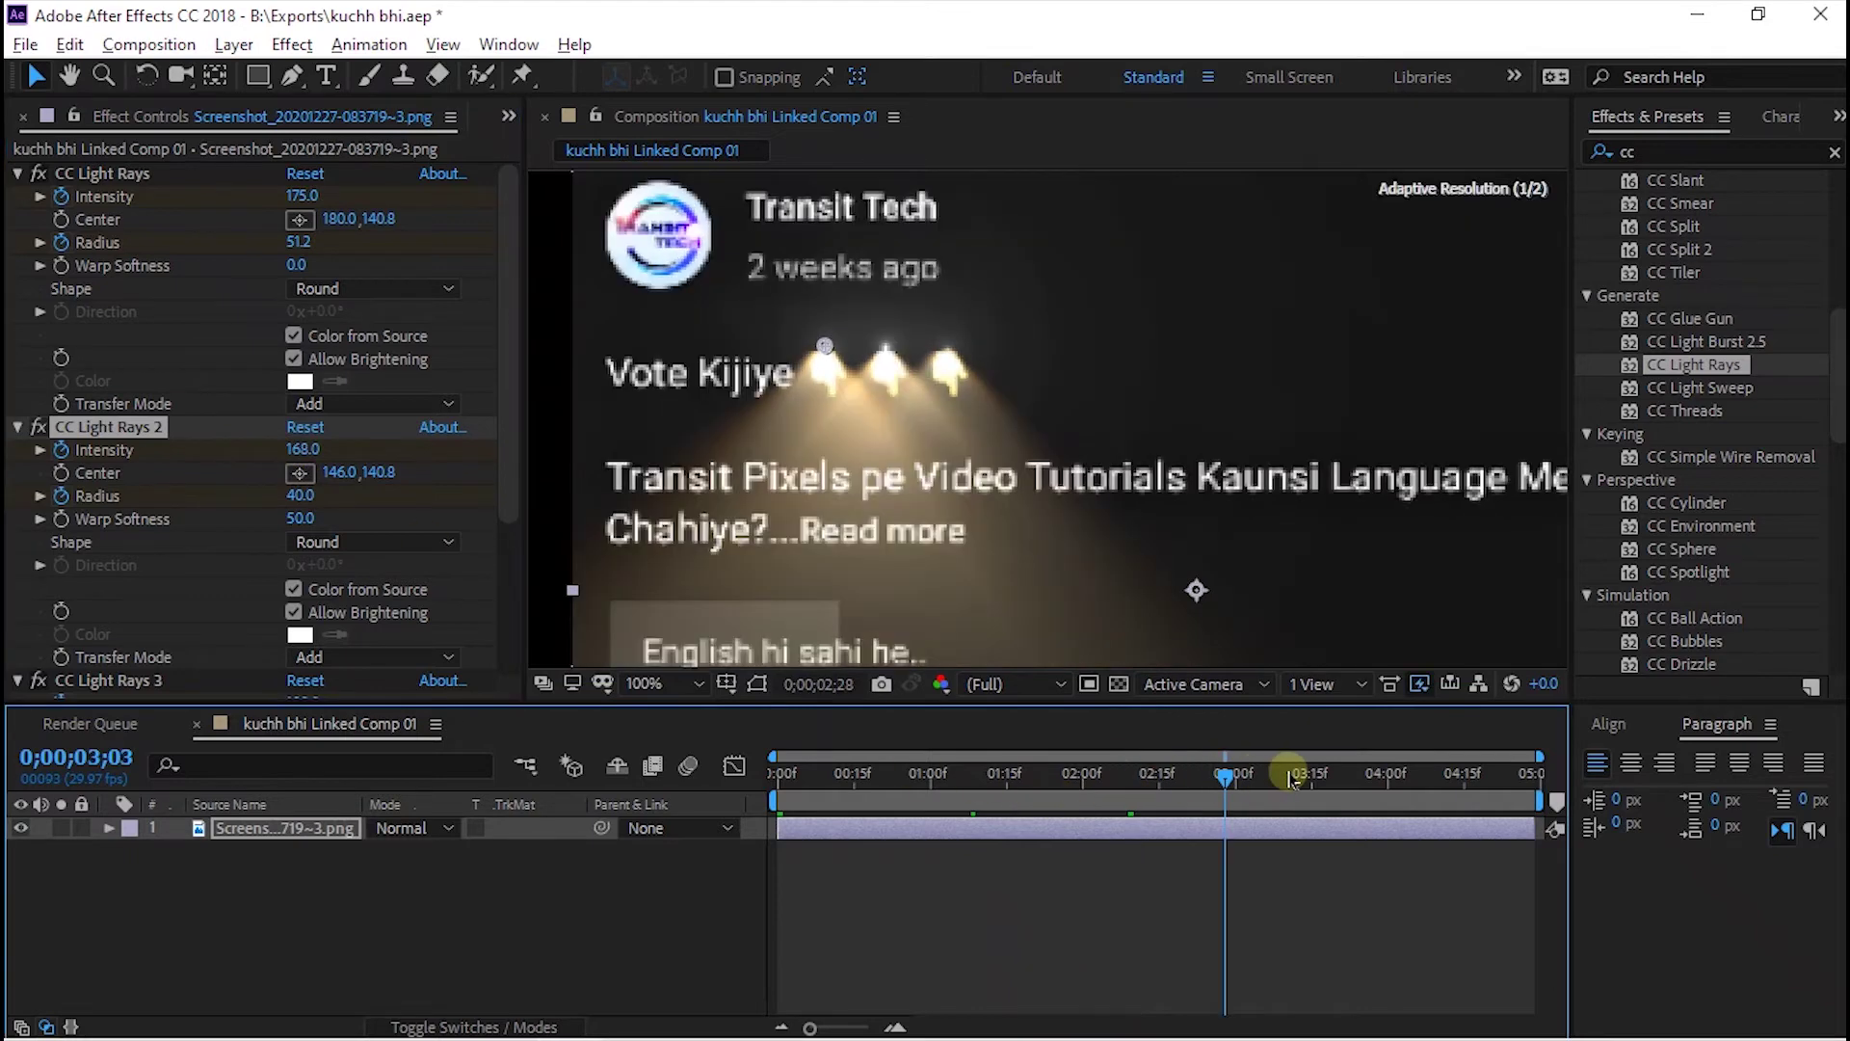
pyautogui.click(306, 445)
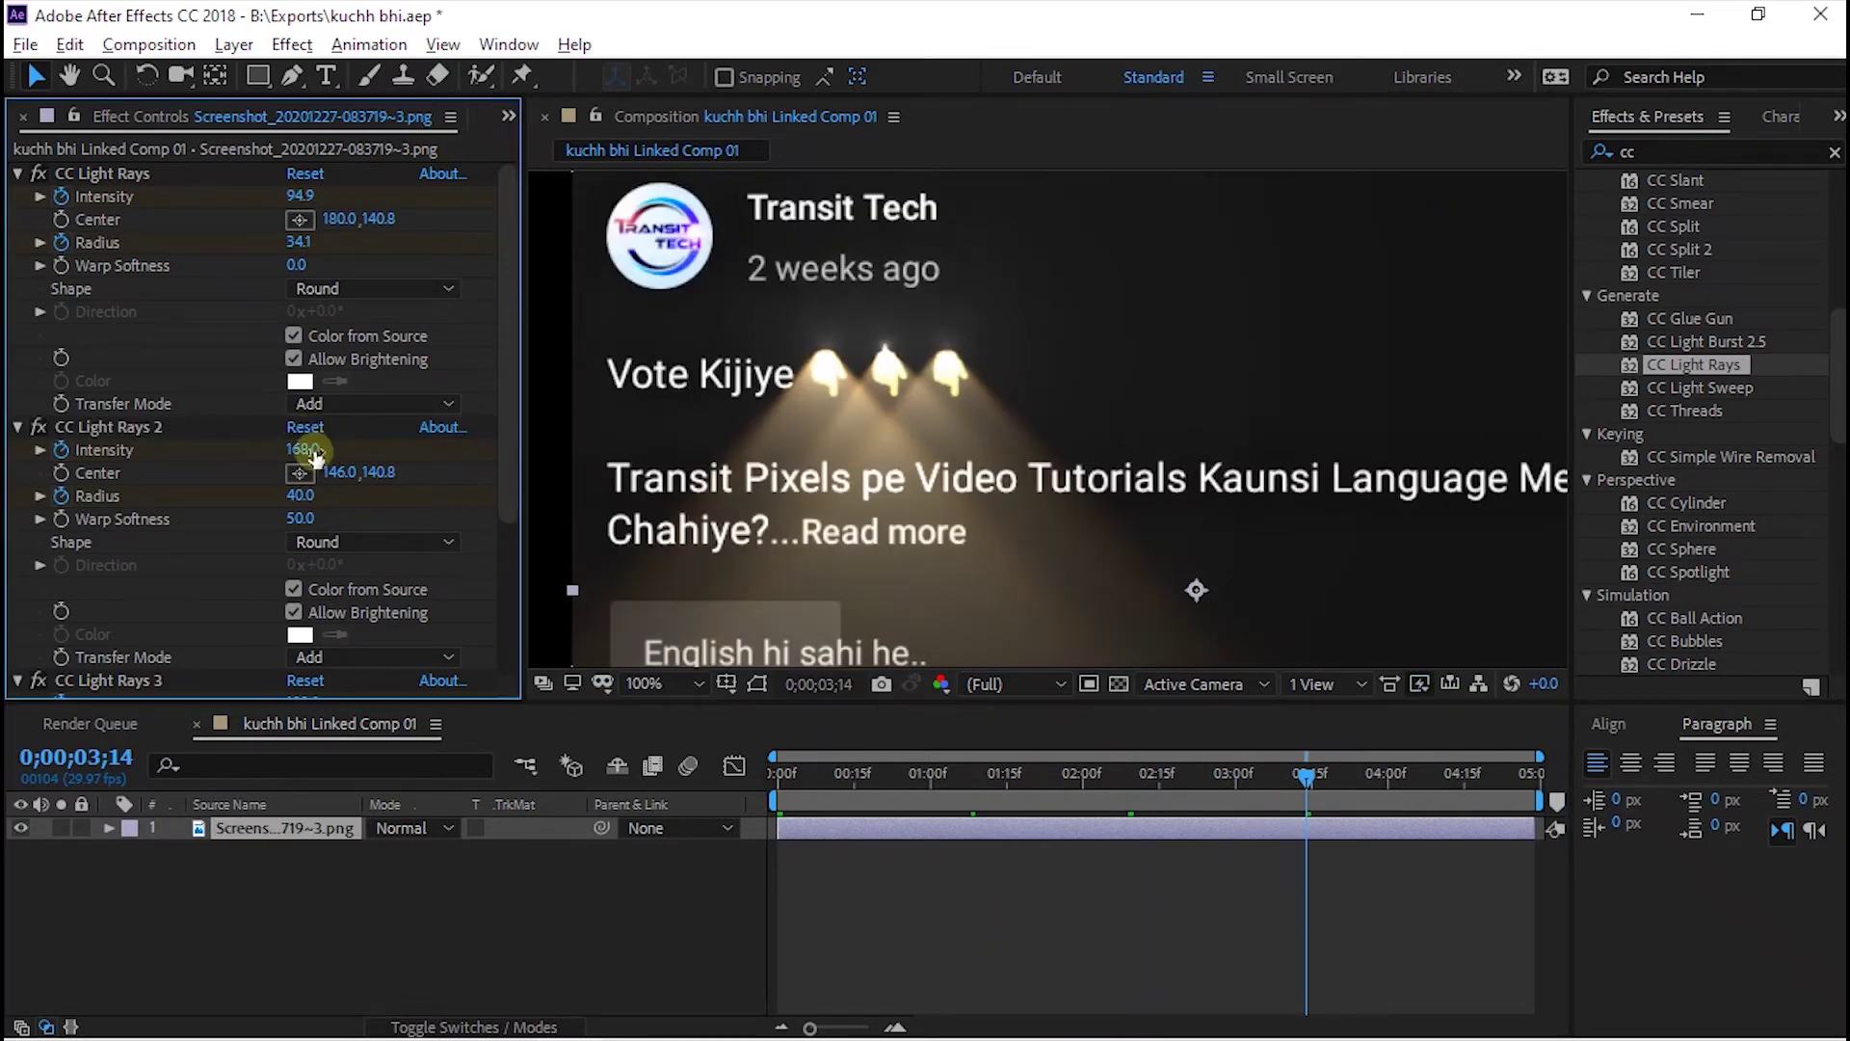
pyautogui.write('248')
pyautogui.press('Return')
pyautogui.click(1494, 777)
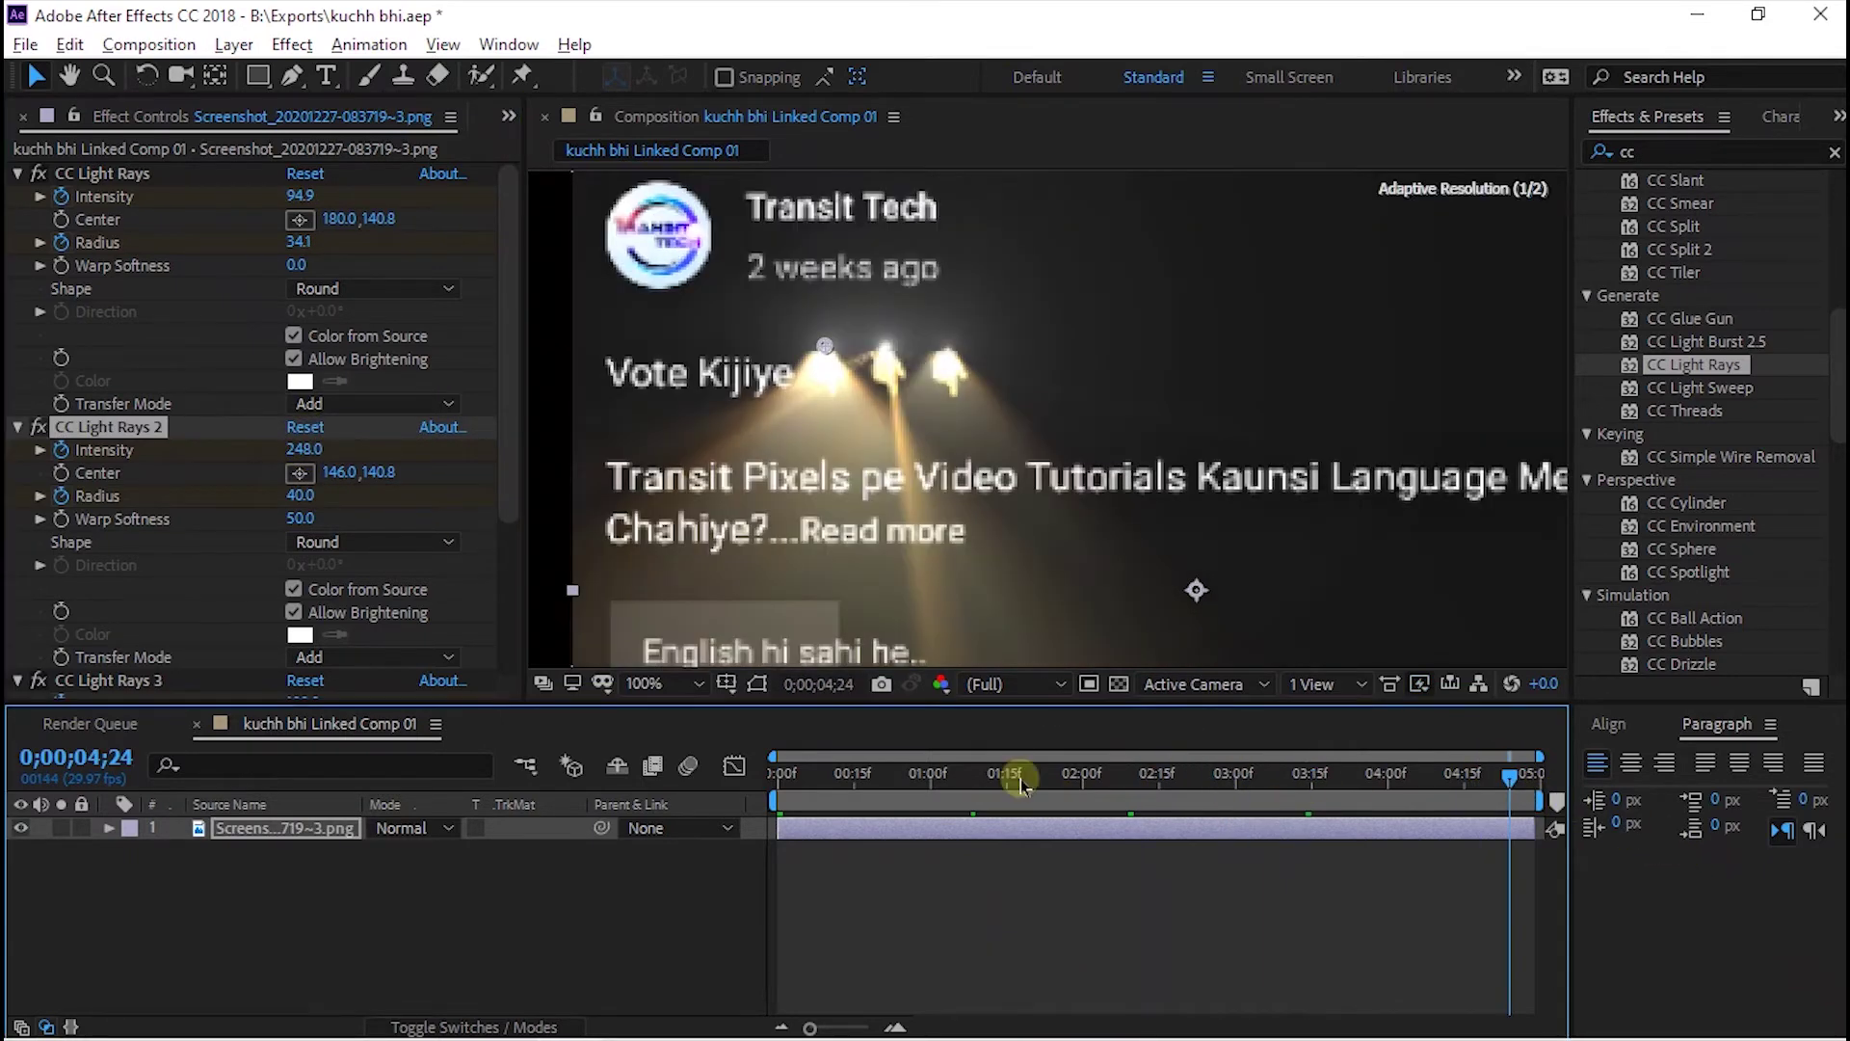
pyautogui.moveTo(304, 449); pyautogui.dragTo(260, 462)
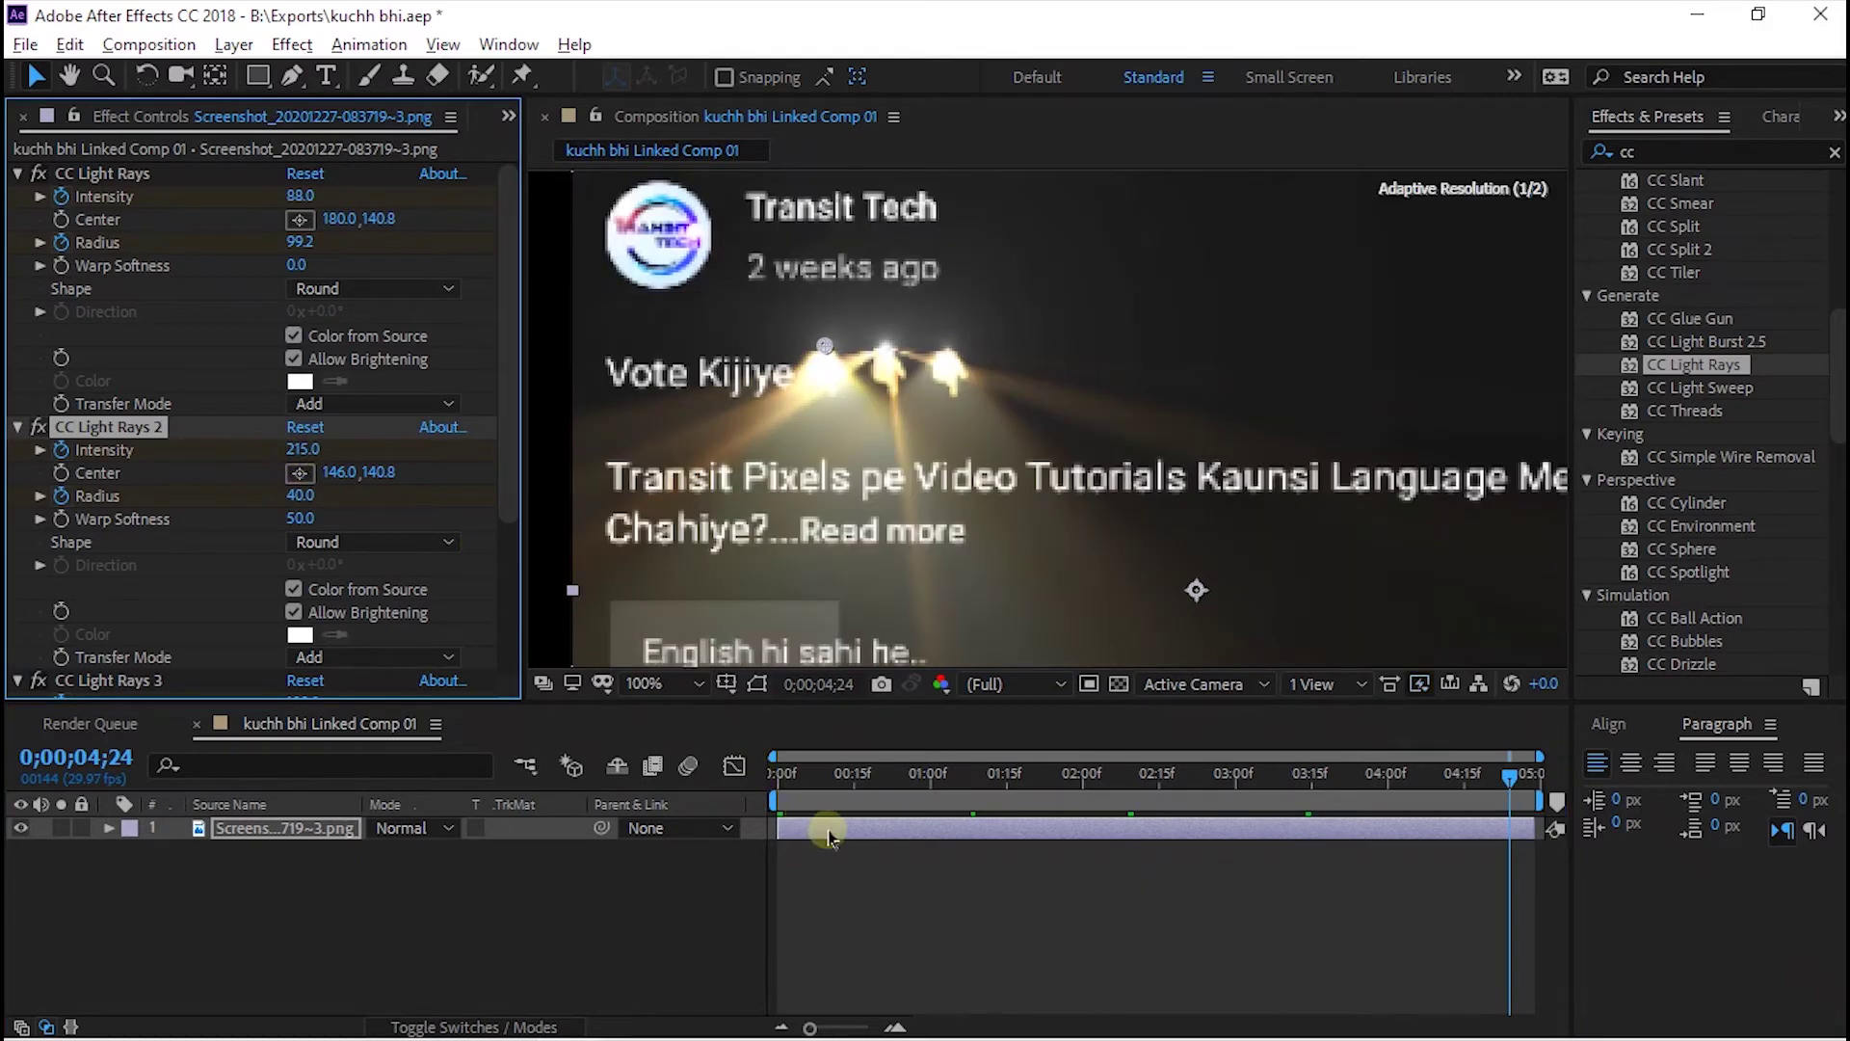
# Narrow the second ray's Radius to 7 at frame 0 and widen it at 22 frames.
pyautogui.moveTo(819, 781); pyautogui.dragTo(777, 778)
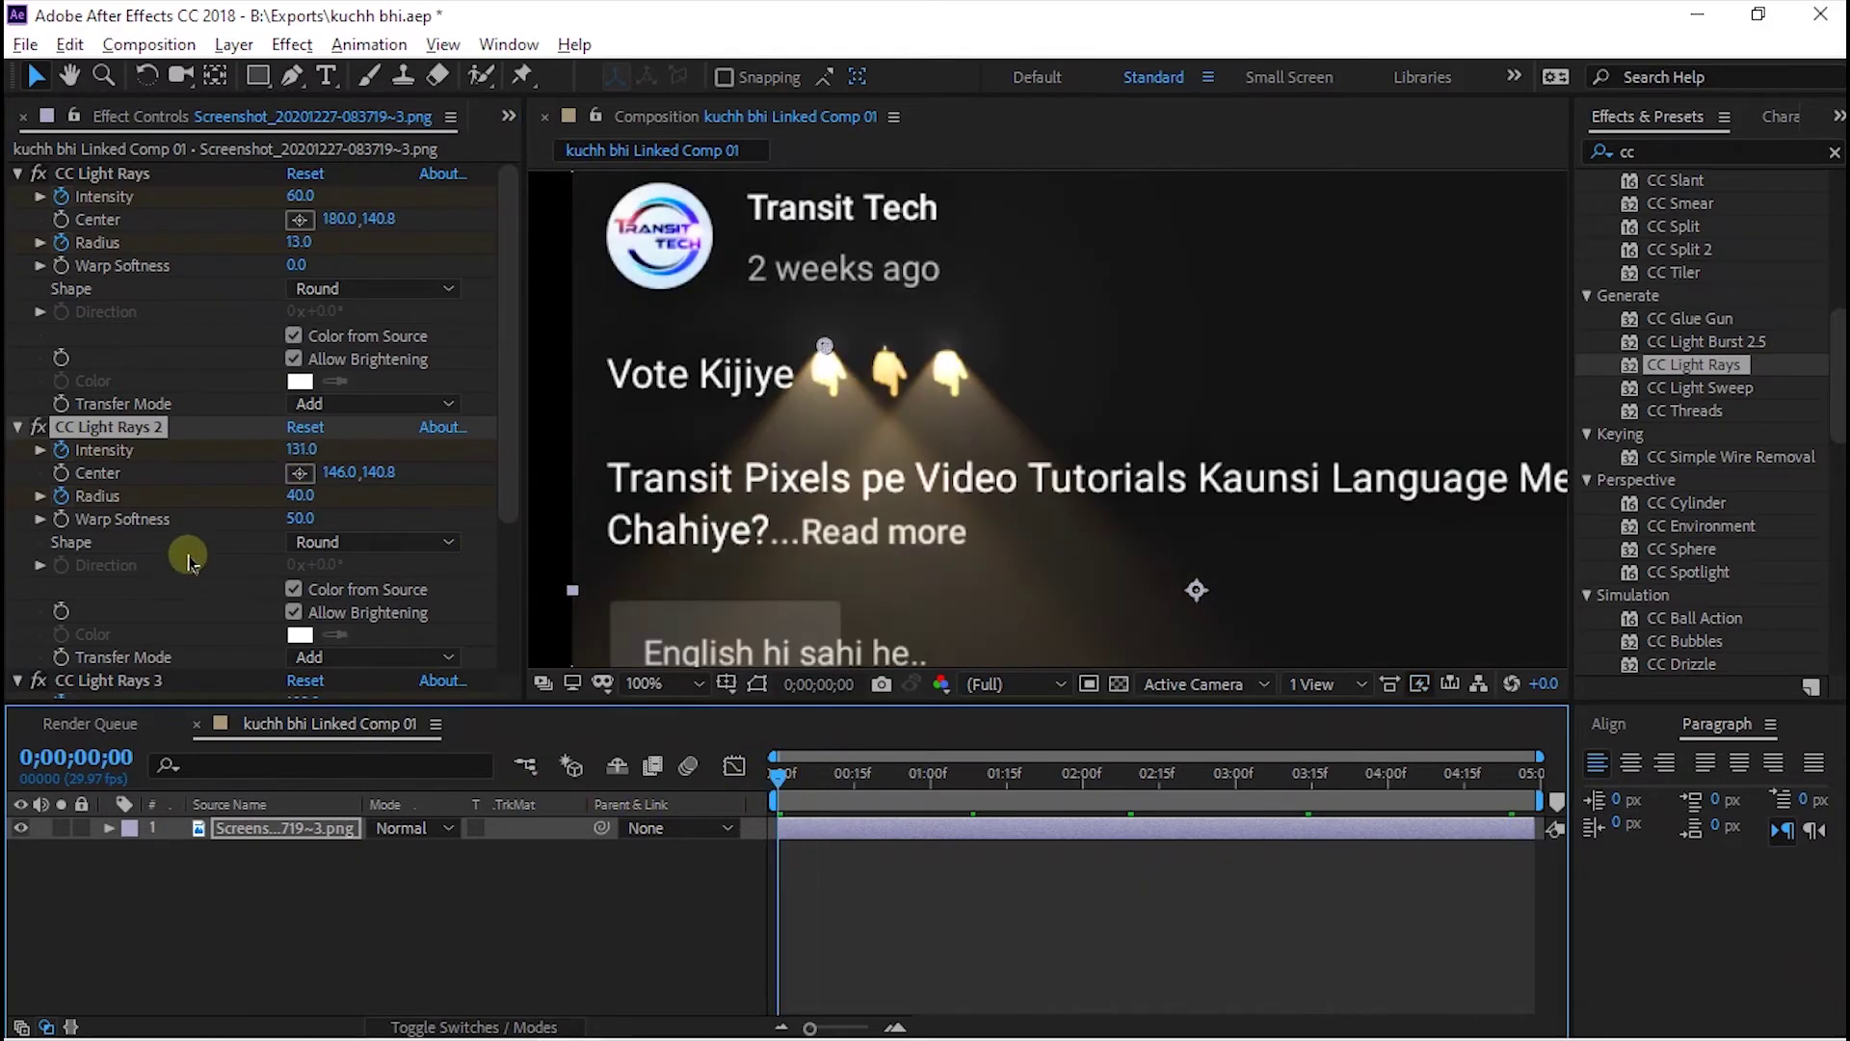
pyautogui.moveTo(309, 498); pyautogui.dragTo(253, 497)
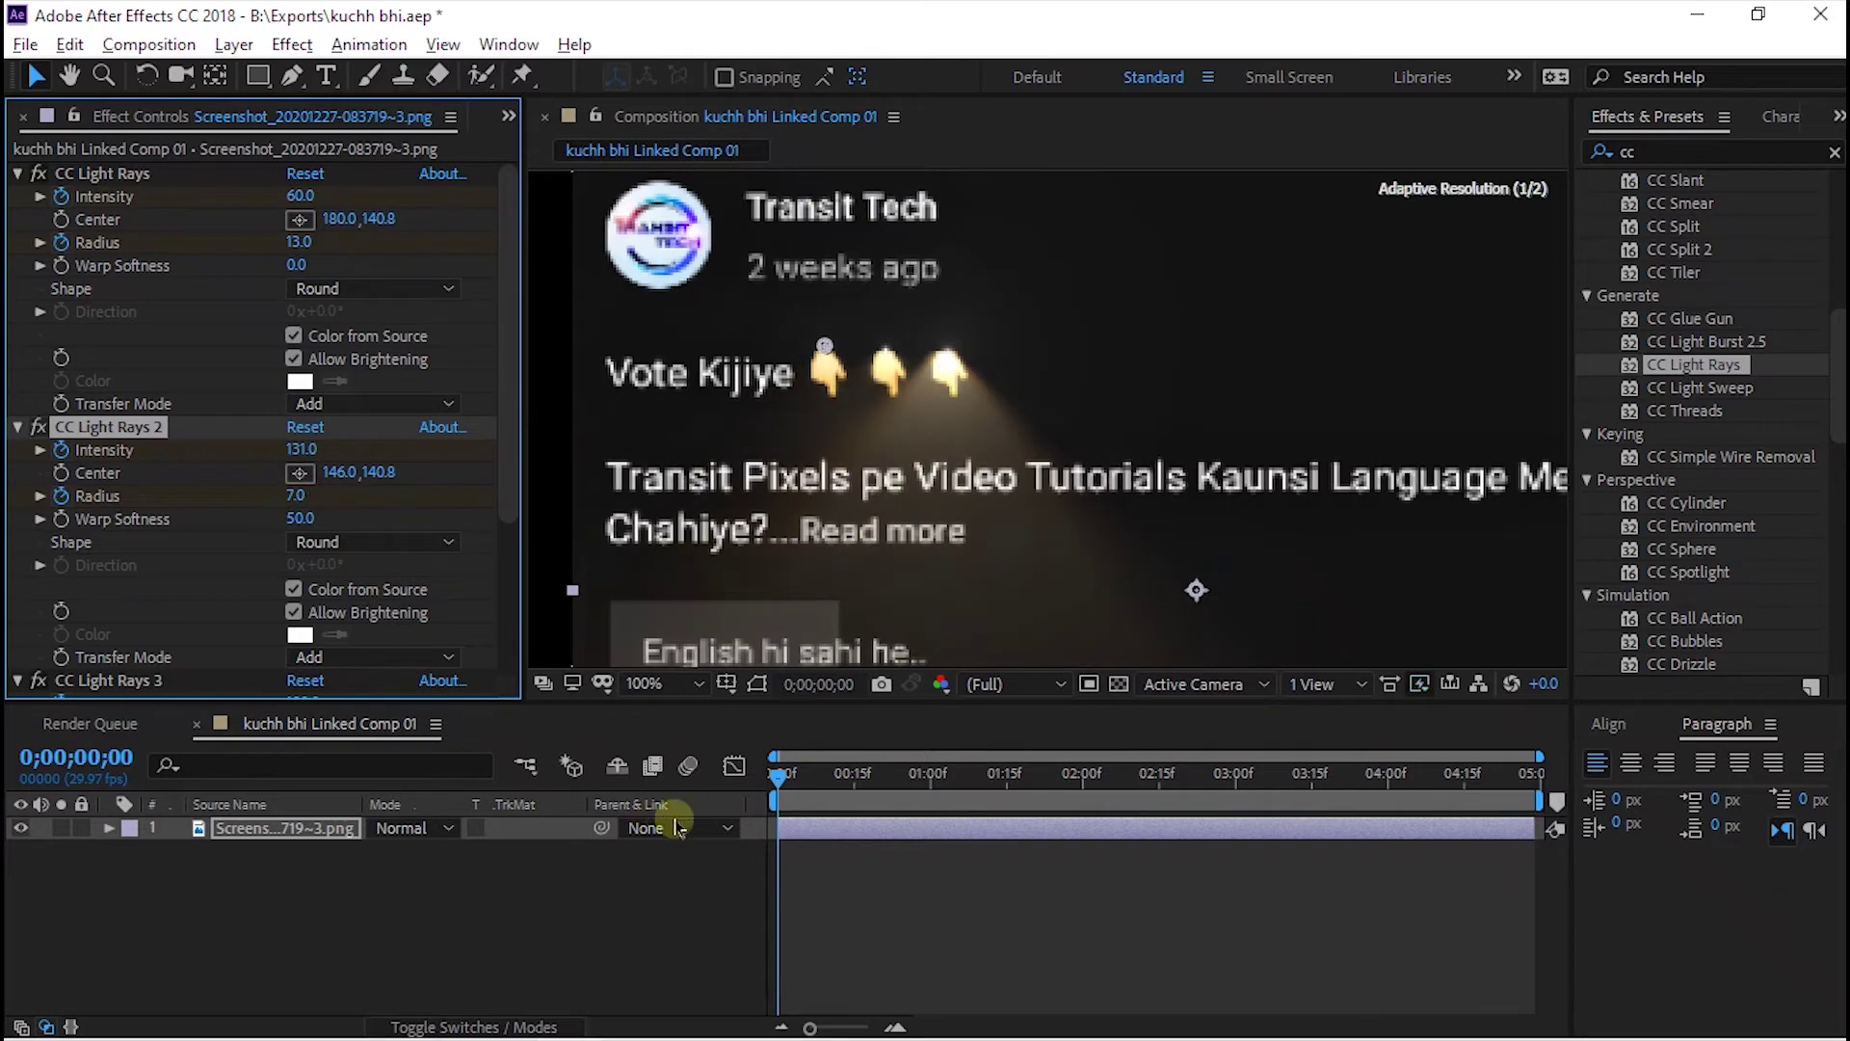
pyautogui.click(889, 778)
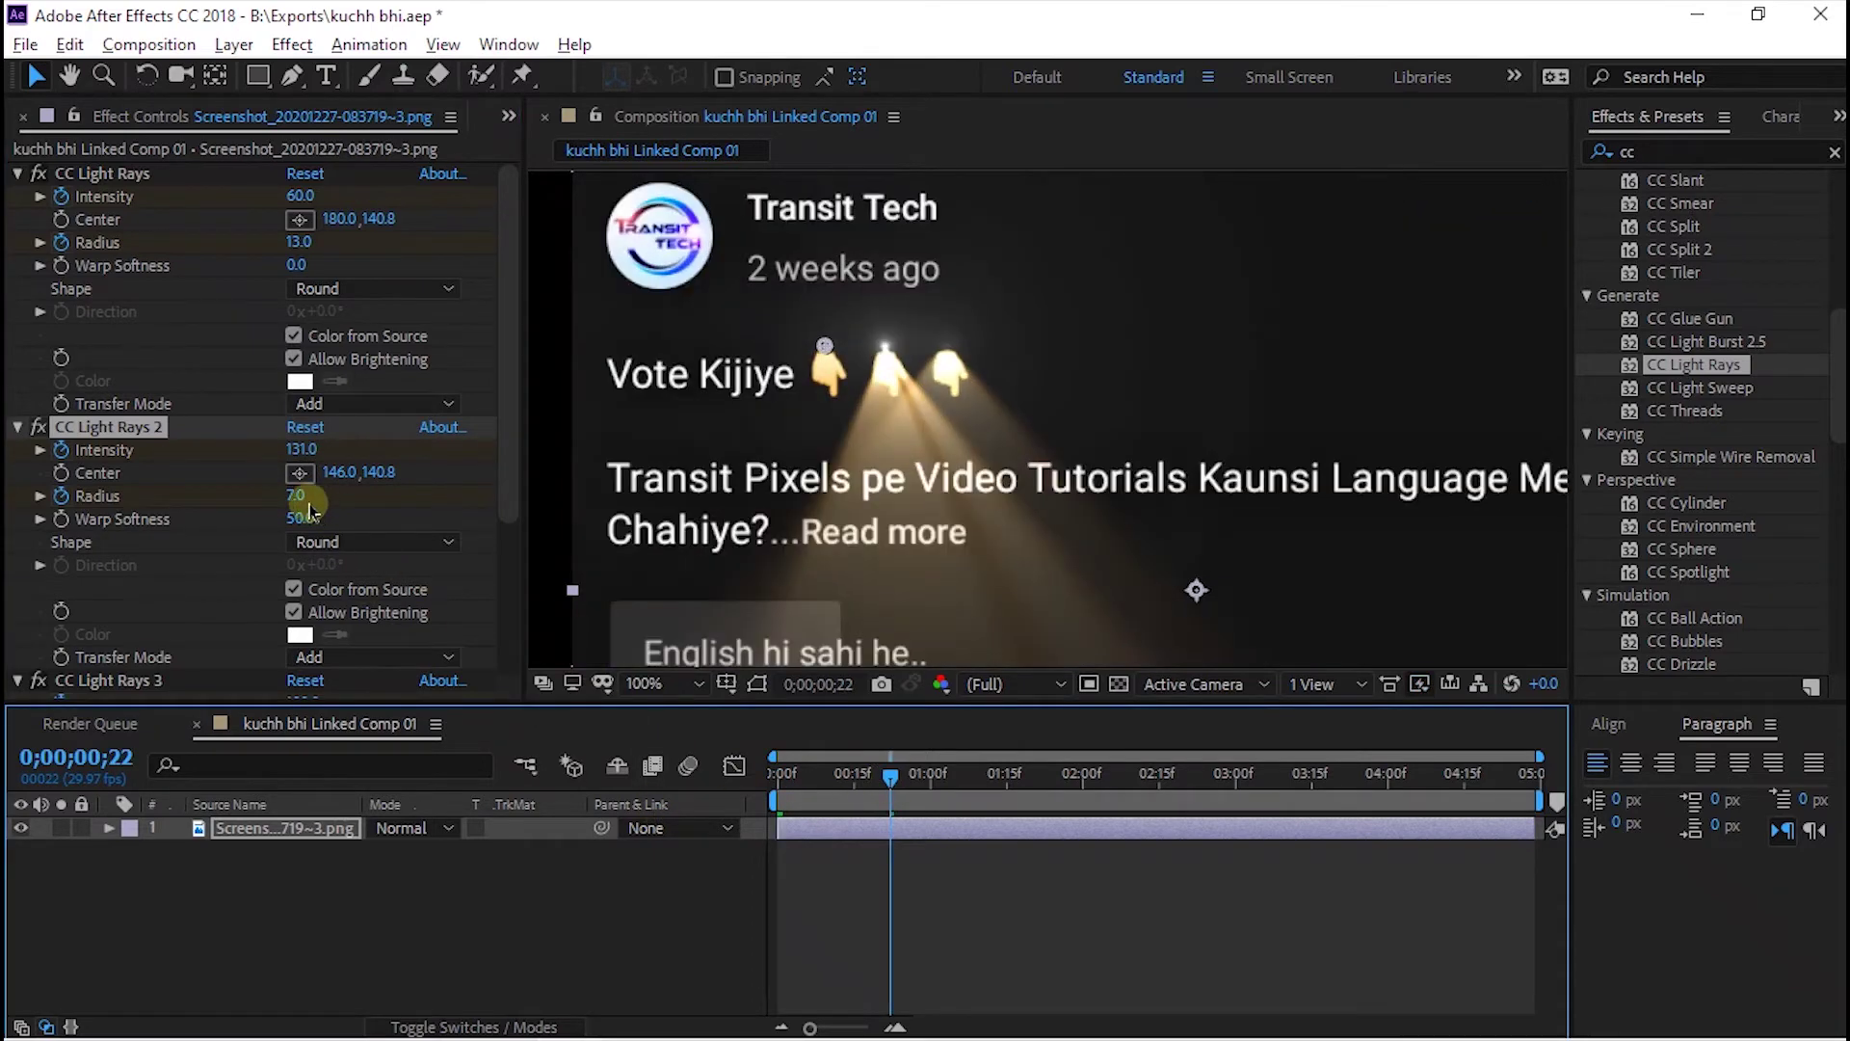
pyautogui.moveTo(298, 497); pyautogui.dragTo(460, 506)
pyautogui.moveTo(942, 777); pyautogui.dragTo(1118, 776)
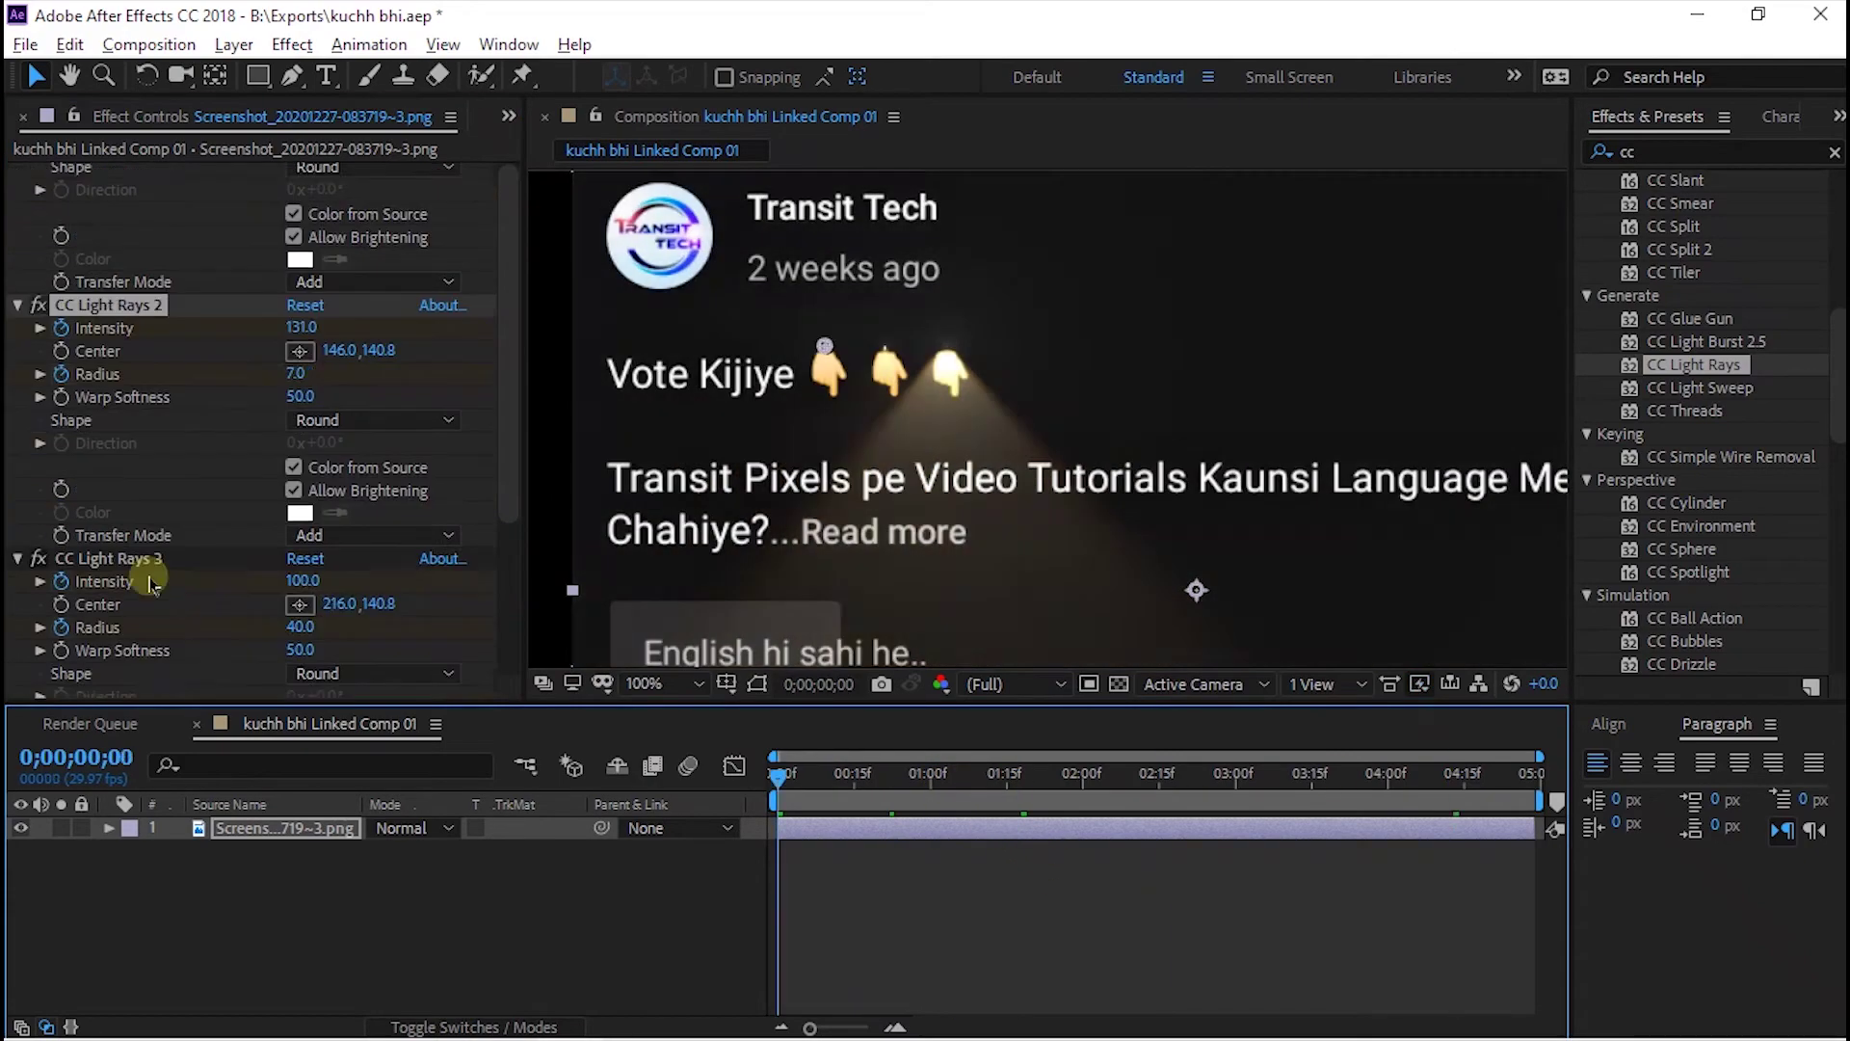
pyautogui.press(',')
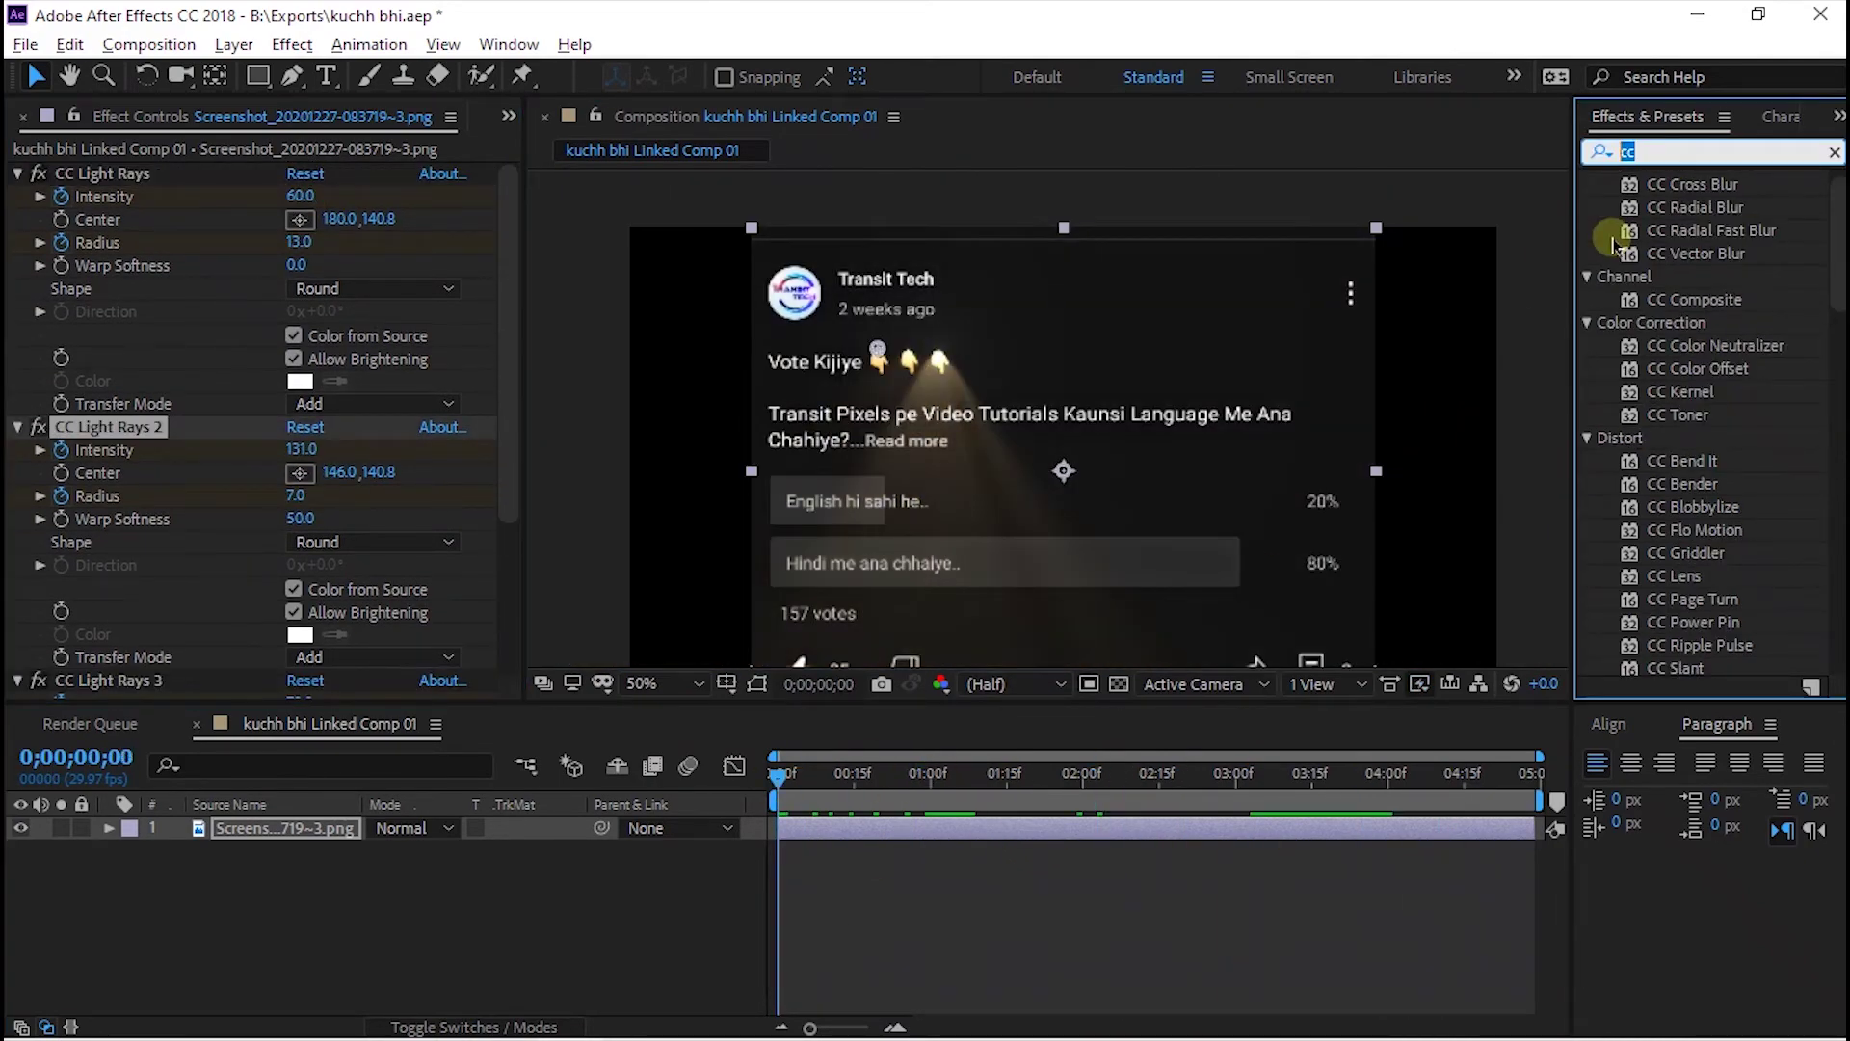
# Apply Basic 3D found by searching 'bas' and expand the layer's Effects group in the timeline.
pyautogui.write('bas')
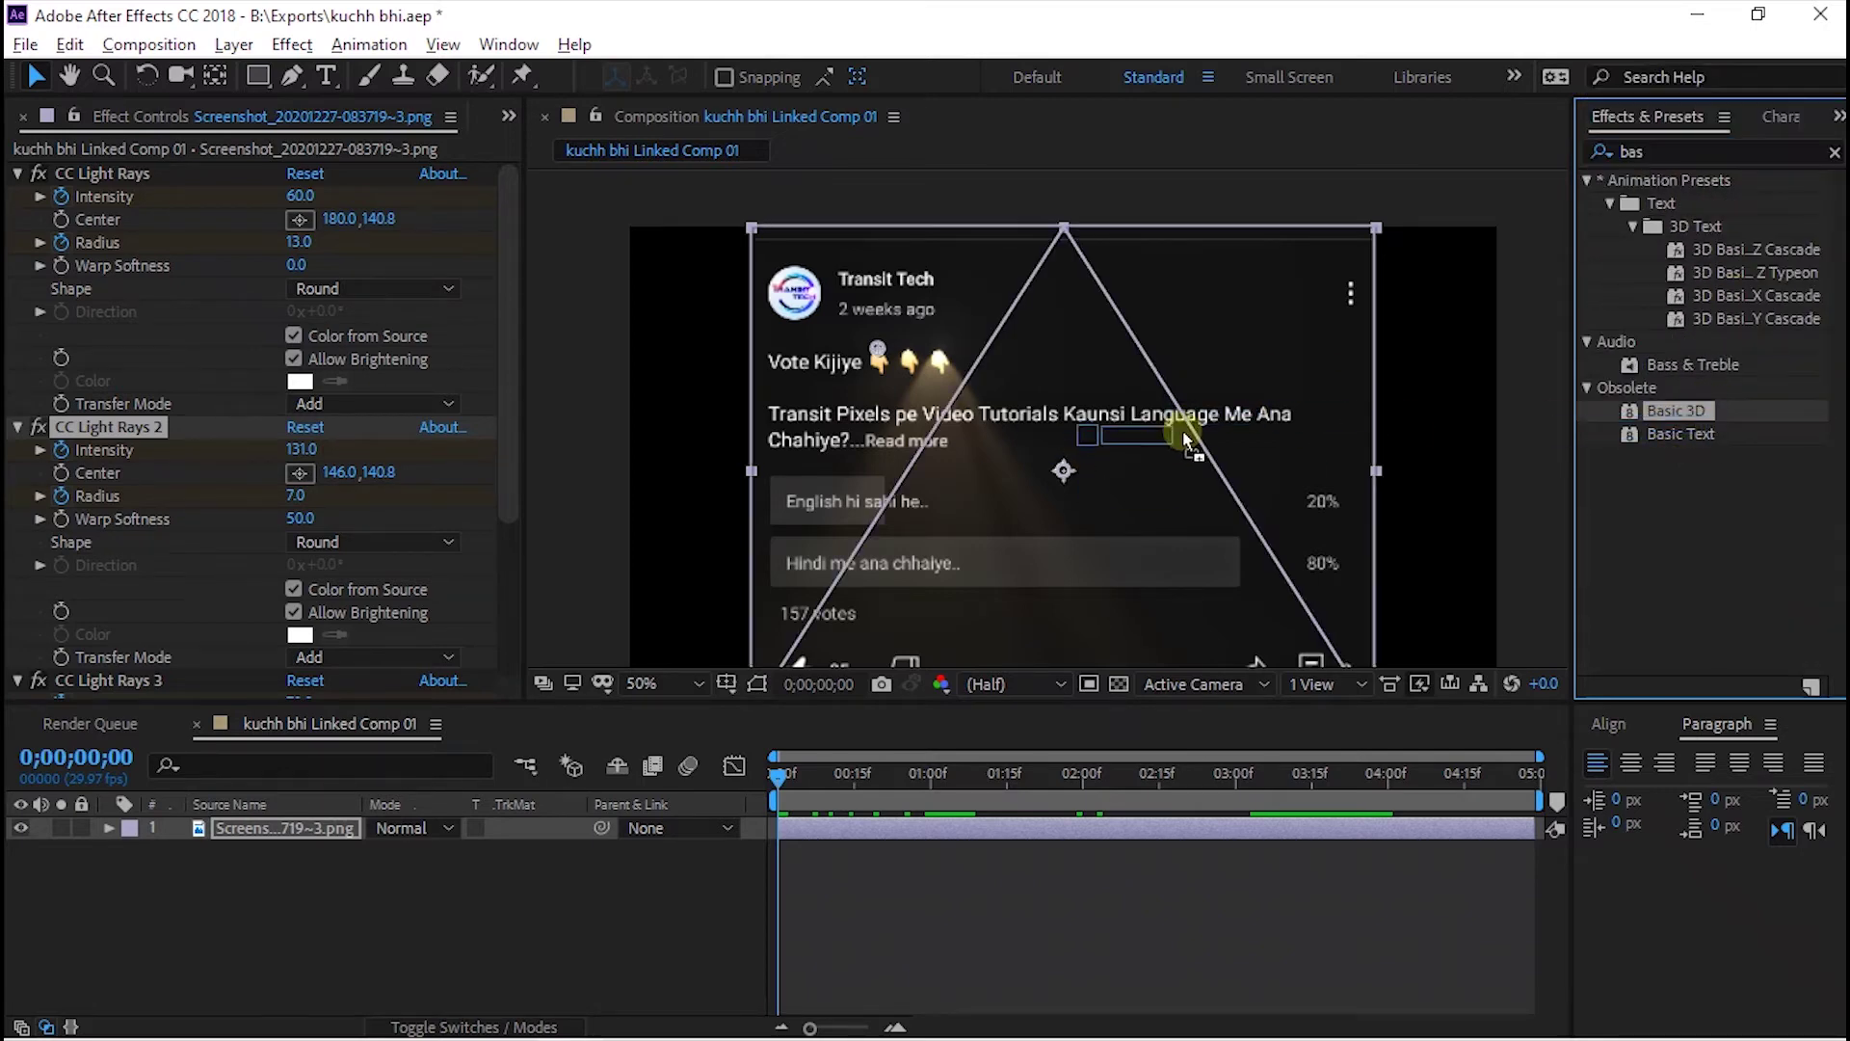
pyautogui.moveTo(1706, 415); pyautogui.dragTo(1005, 403)
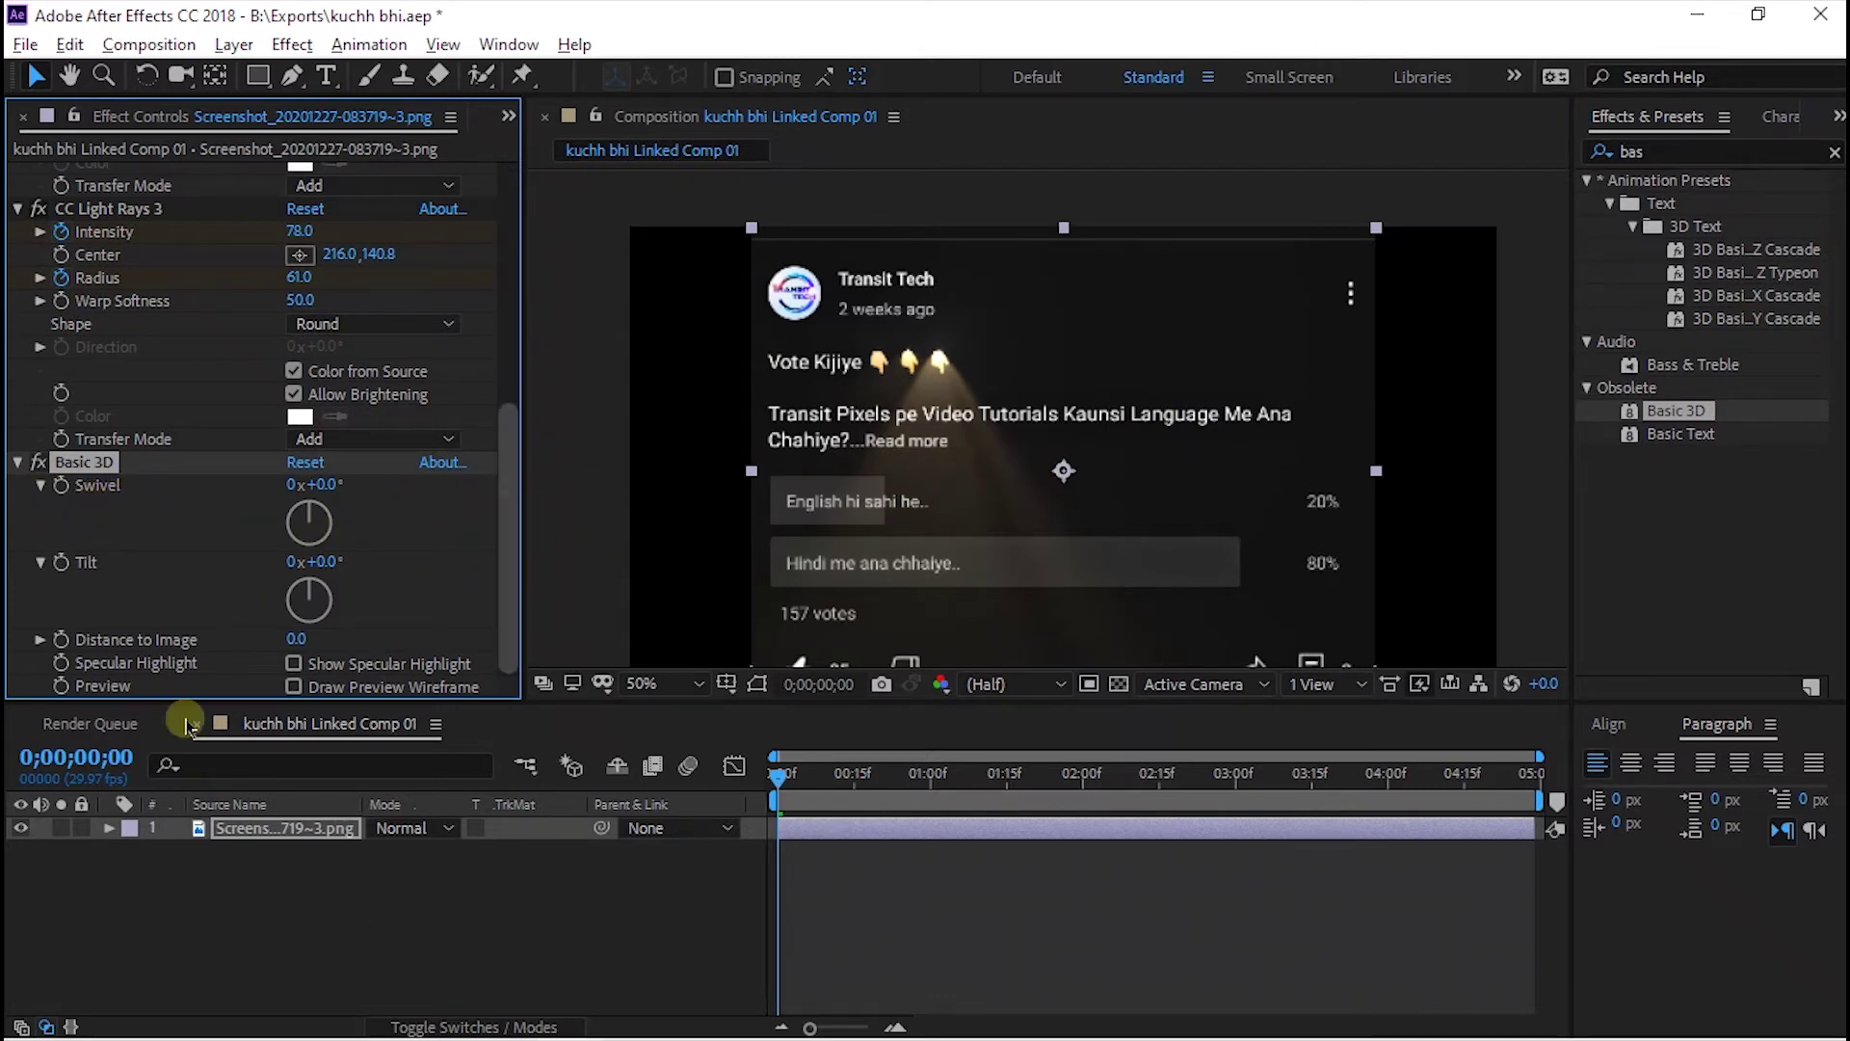
pyautogui.click(108, 828)
pyautogui.click(133, 875)
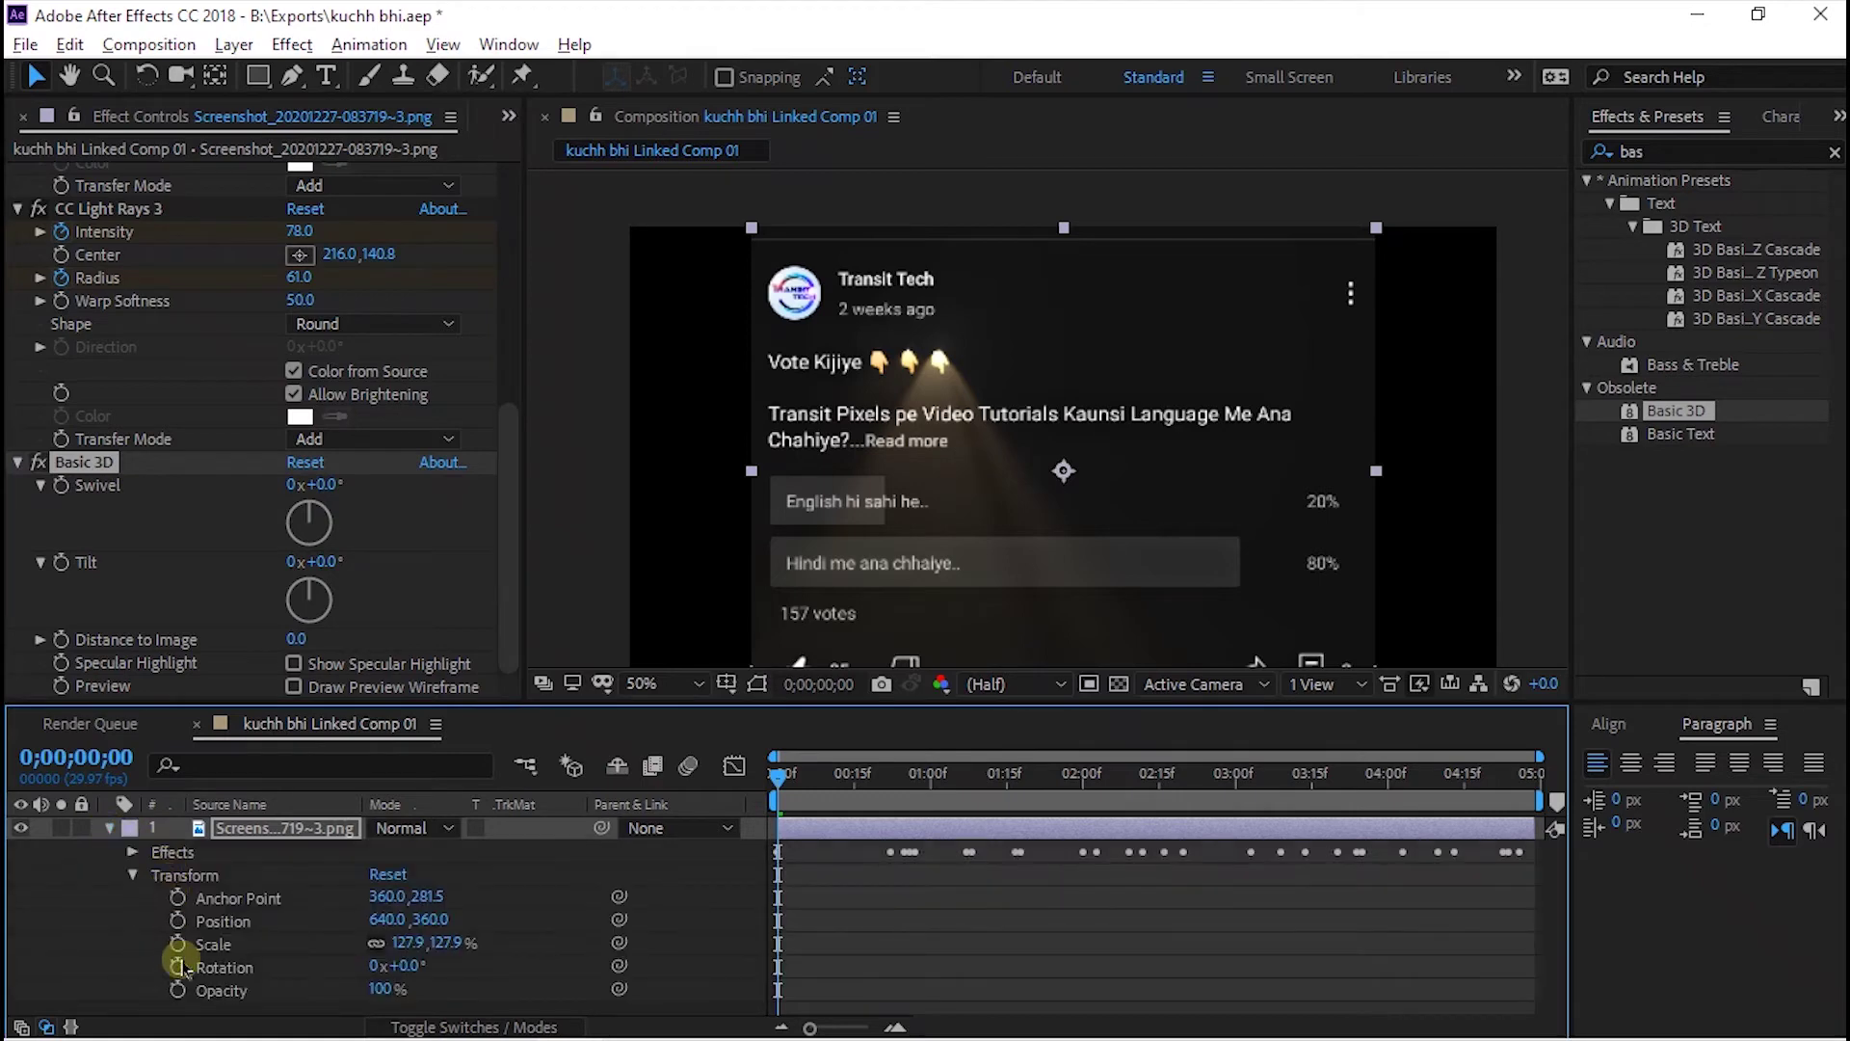
pyautogui.click(132, 854)
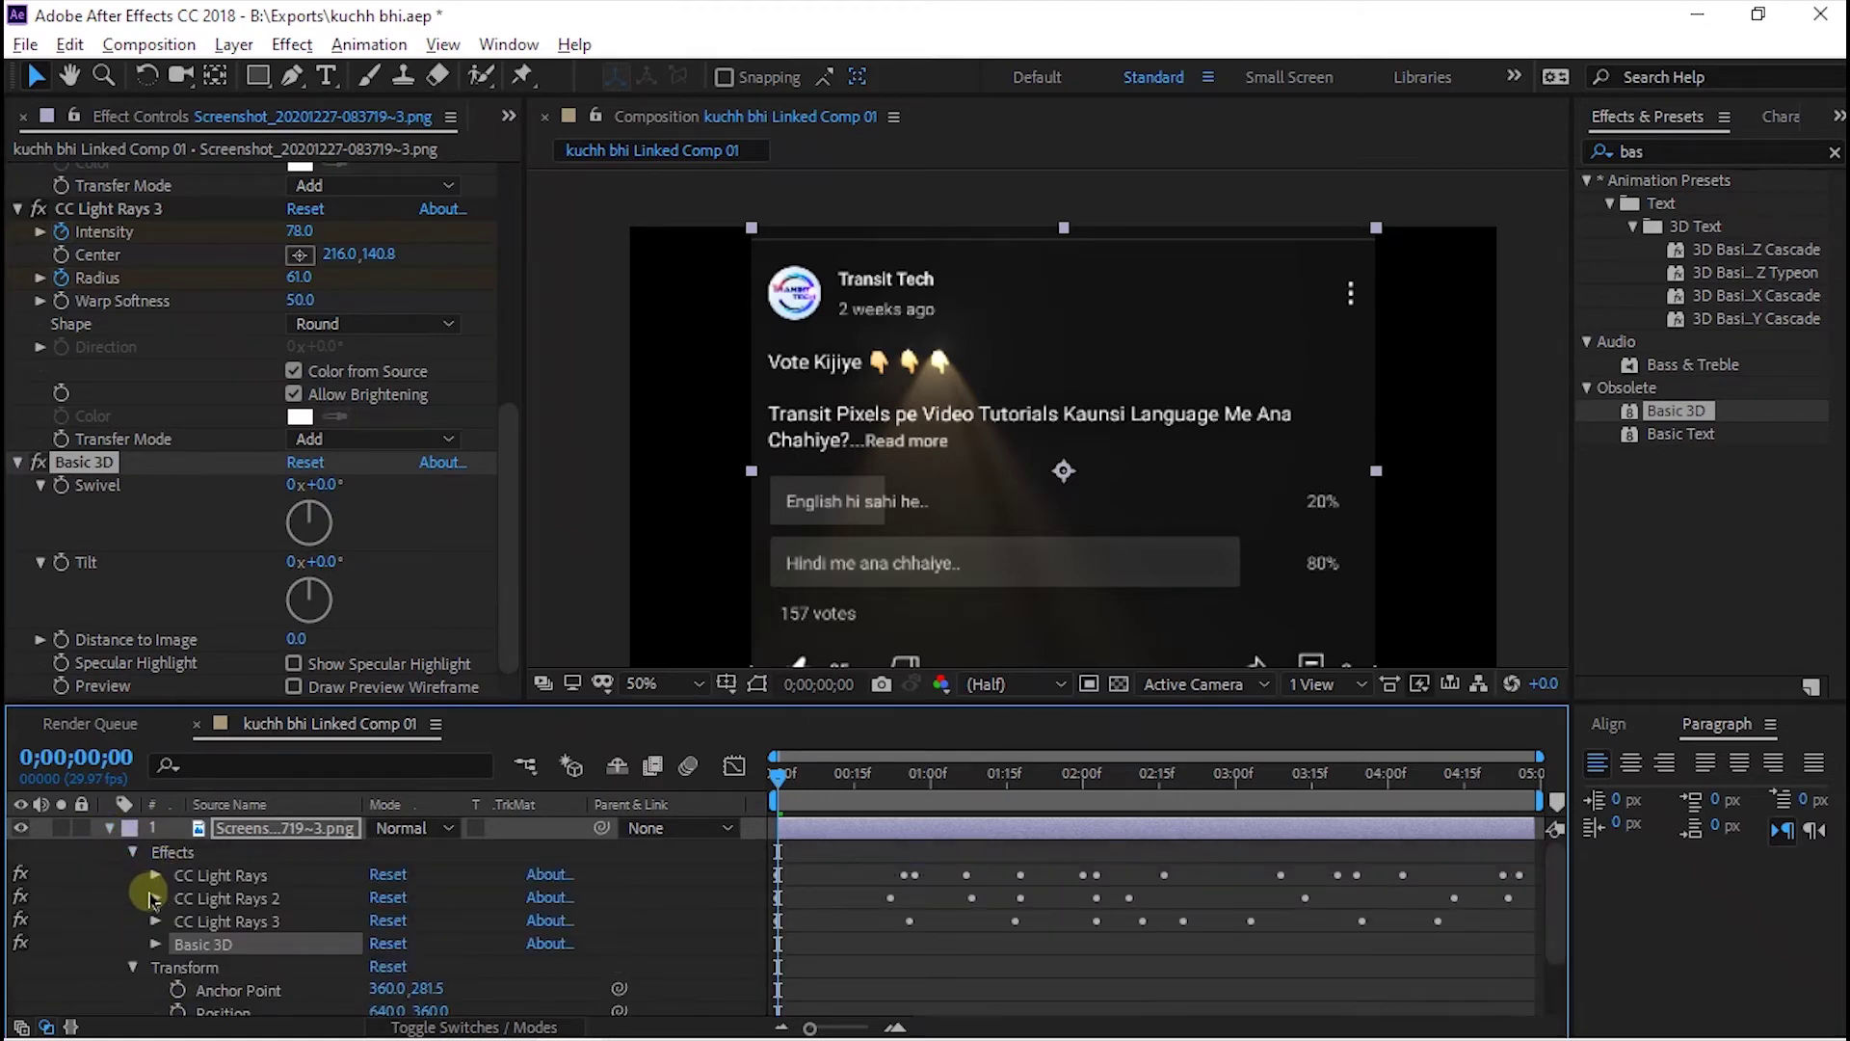
pyautogui.scroll(-2, 179, 912)
# Keyframe Basic 3D at frame 0 with Swivel -109°, Tilt -186°, Distance to Image 626, then preview.
pyautogui.click(154, 866)
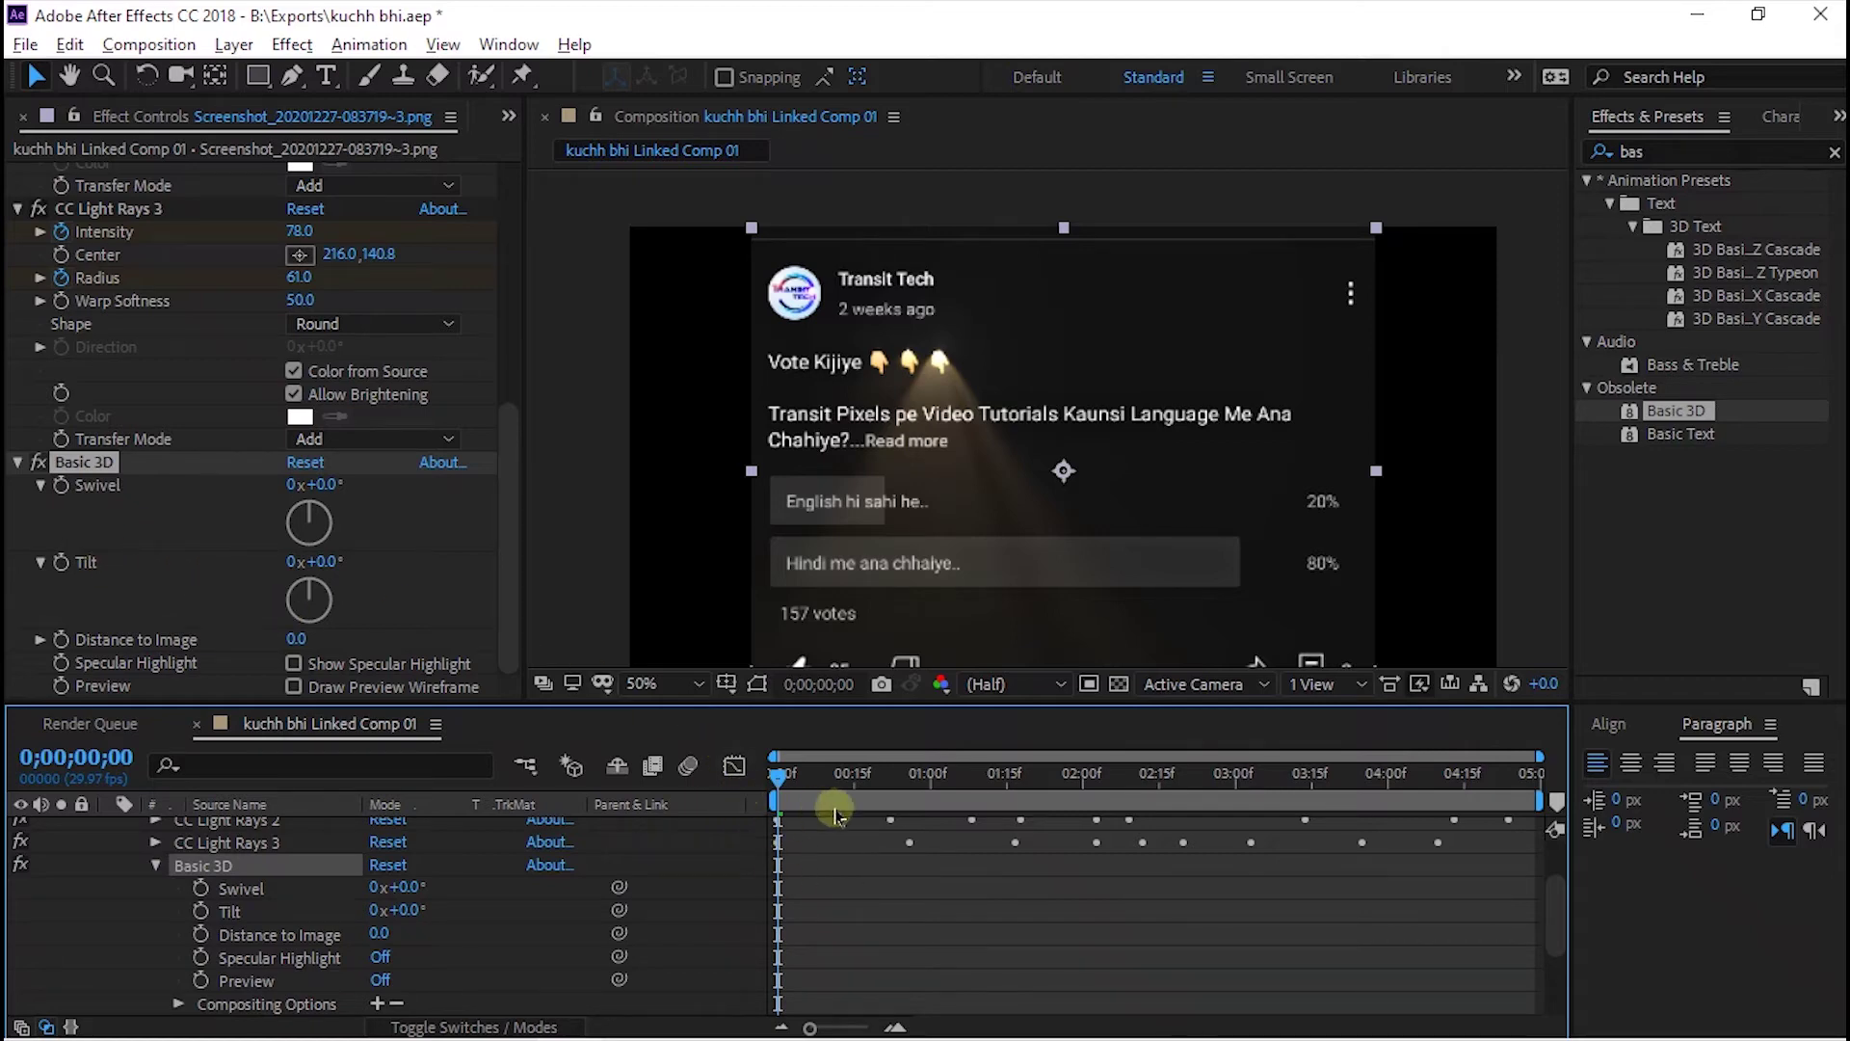
pyautogui.click(943, 949)
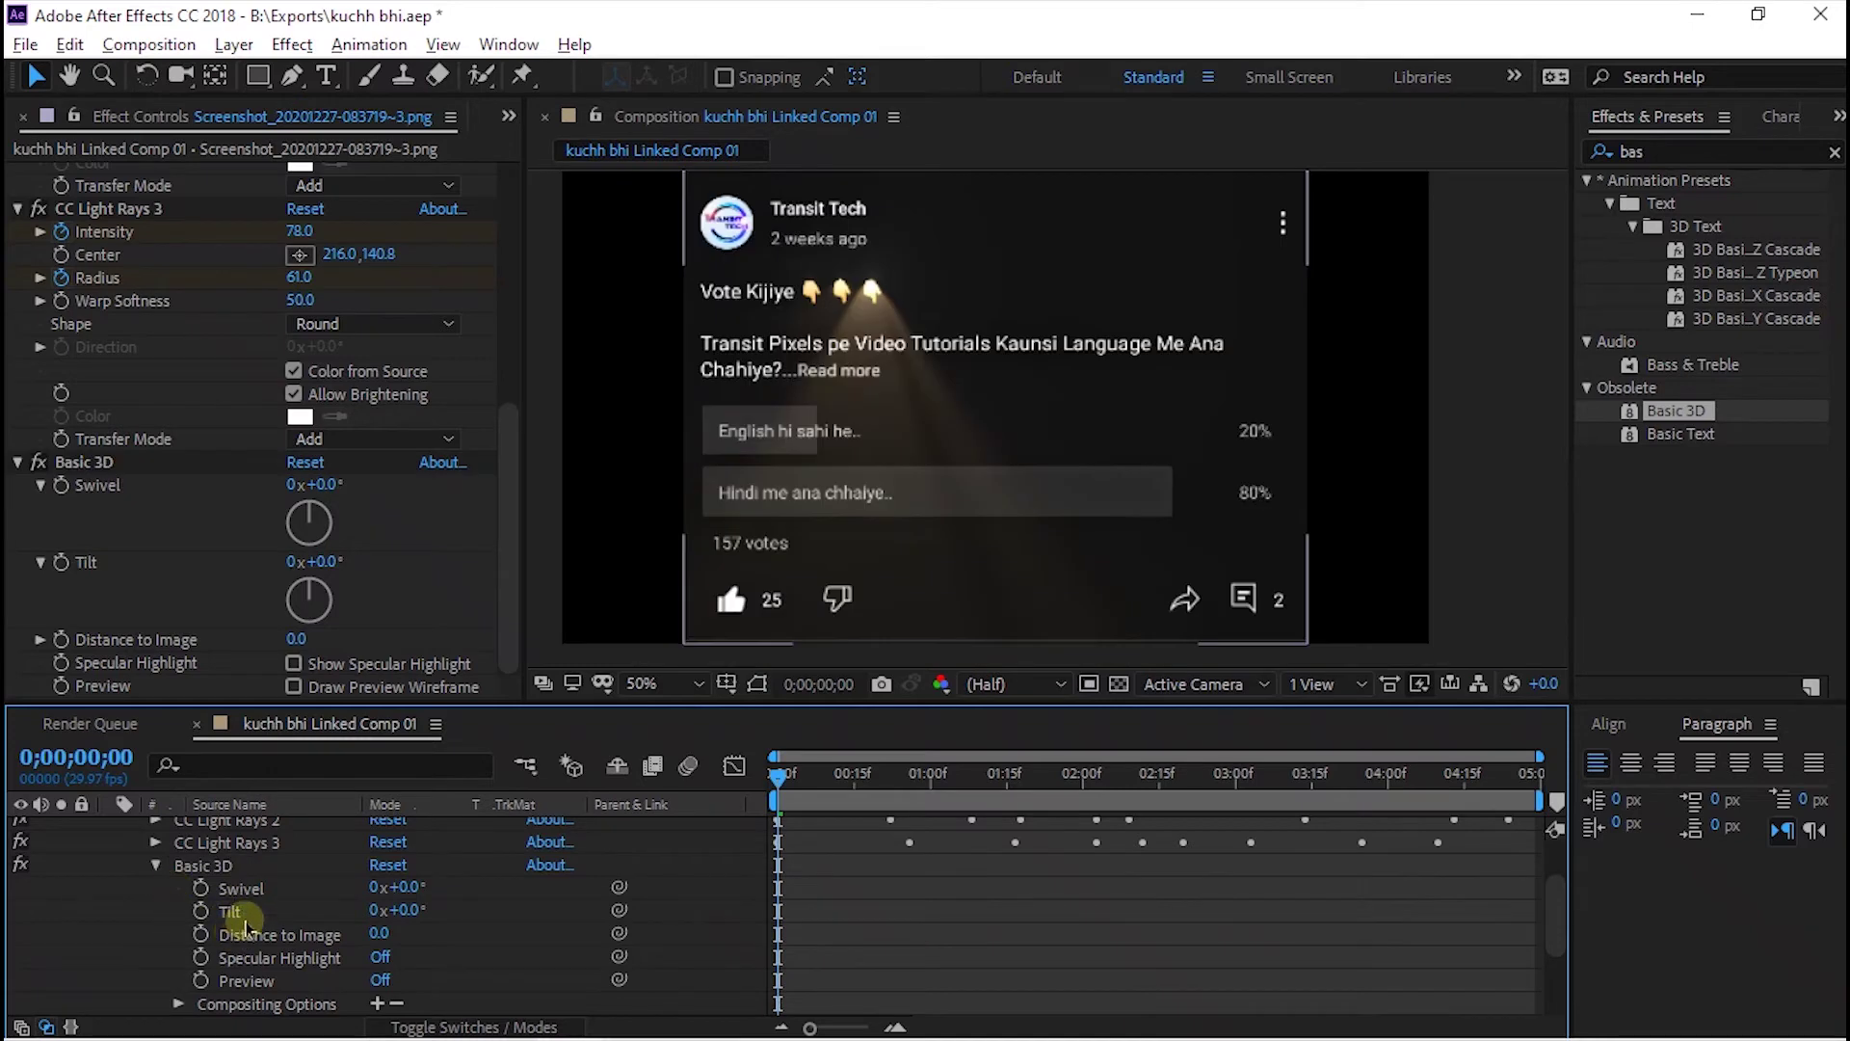
pyautogui.click(200, 888)
pyautogui.click(200, 910)
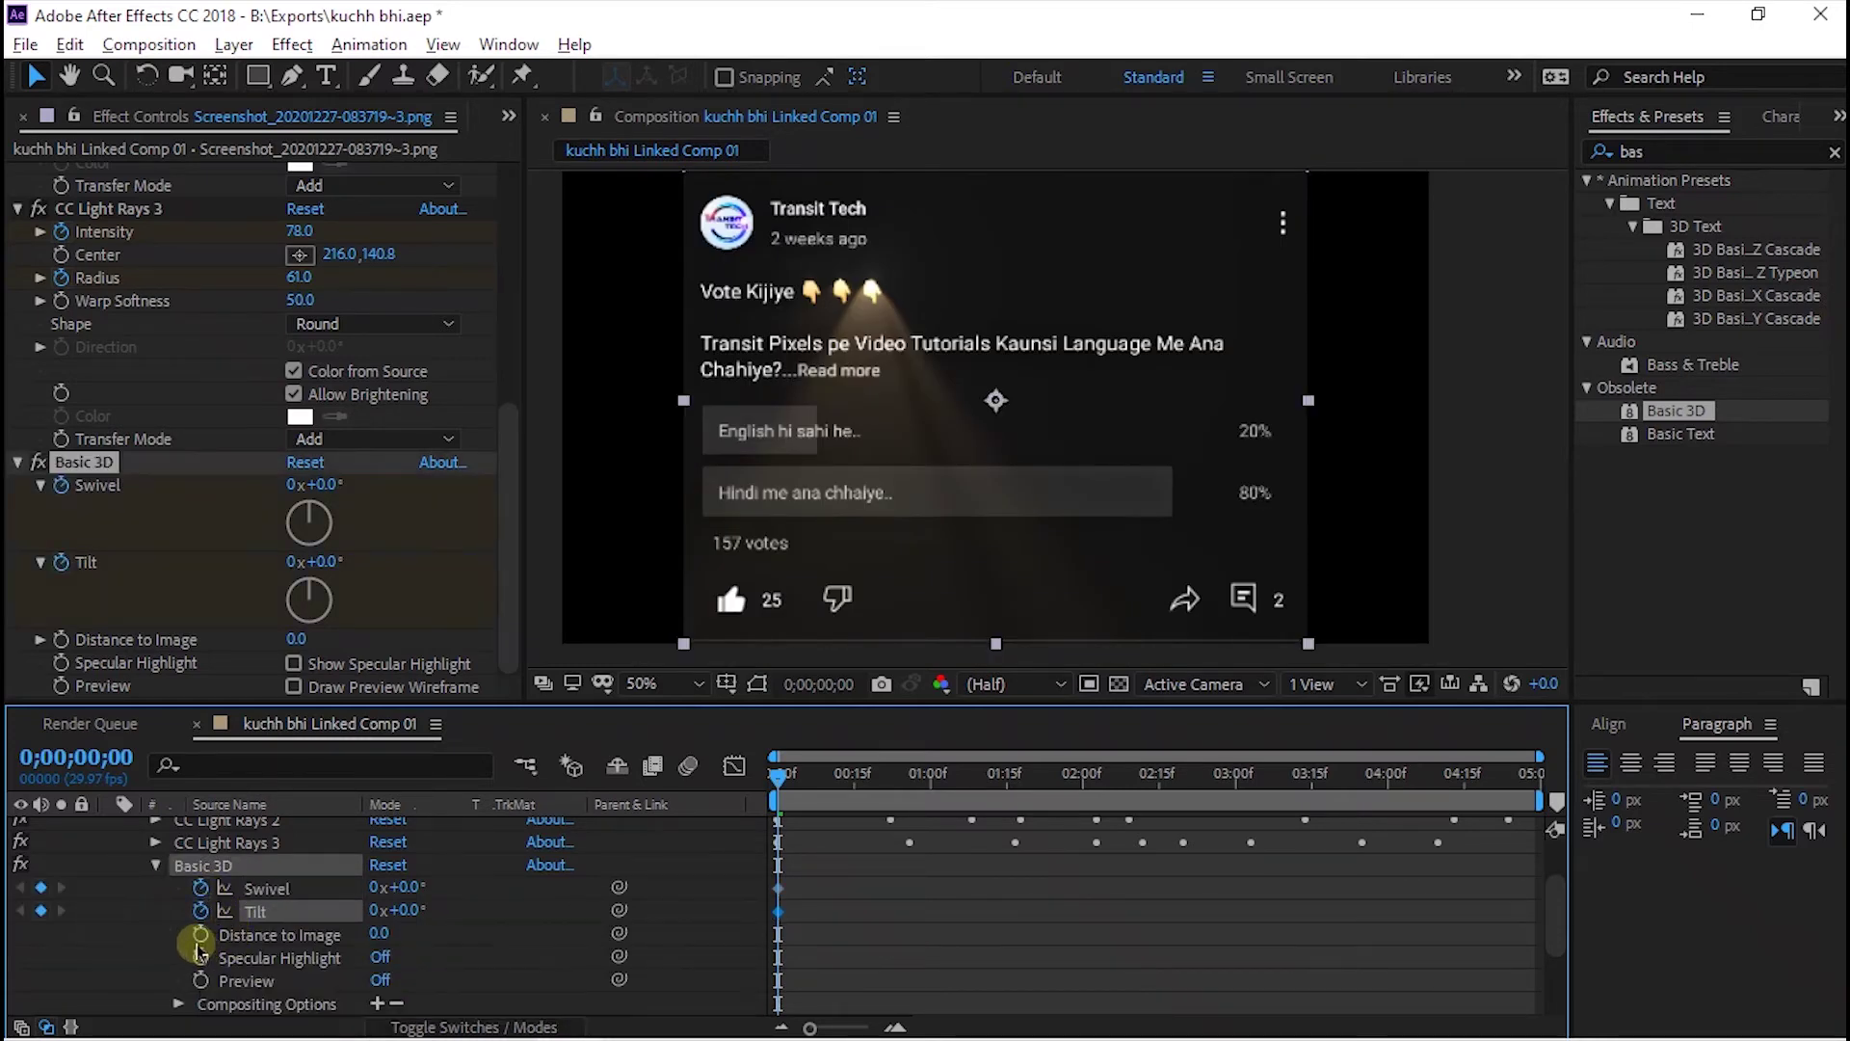
pyautogui.click(200, 934)
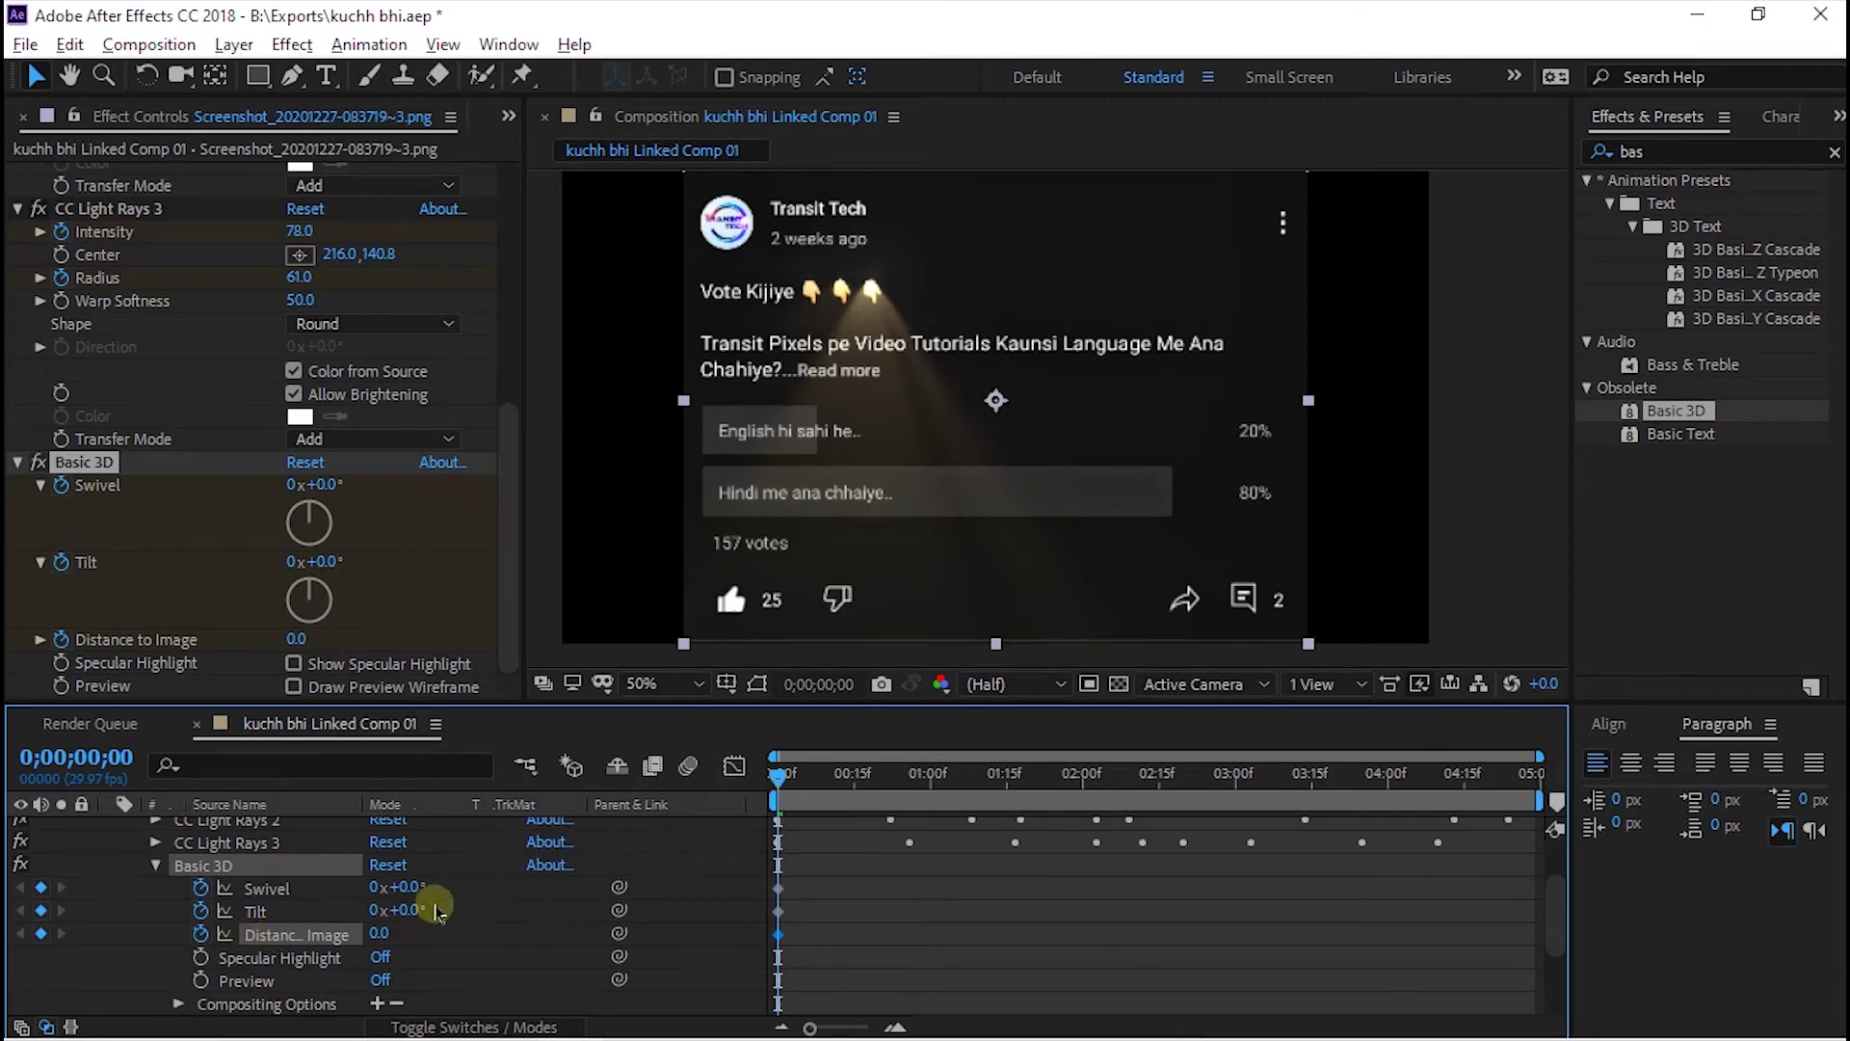
pyautogui.moveTo(381, 932); pyautogui.dragTo(1169, 967)
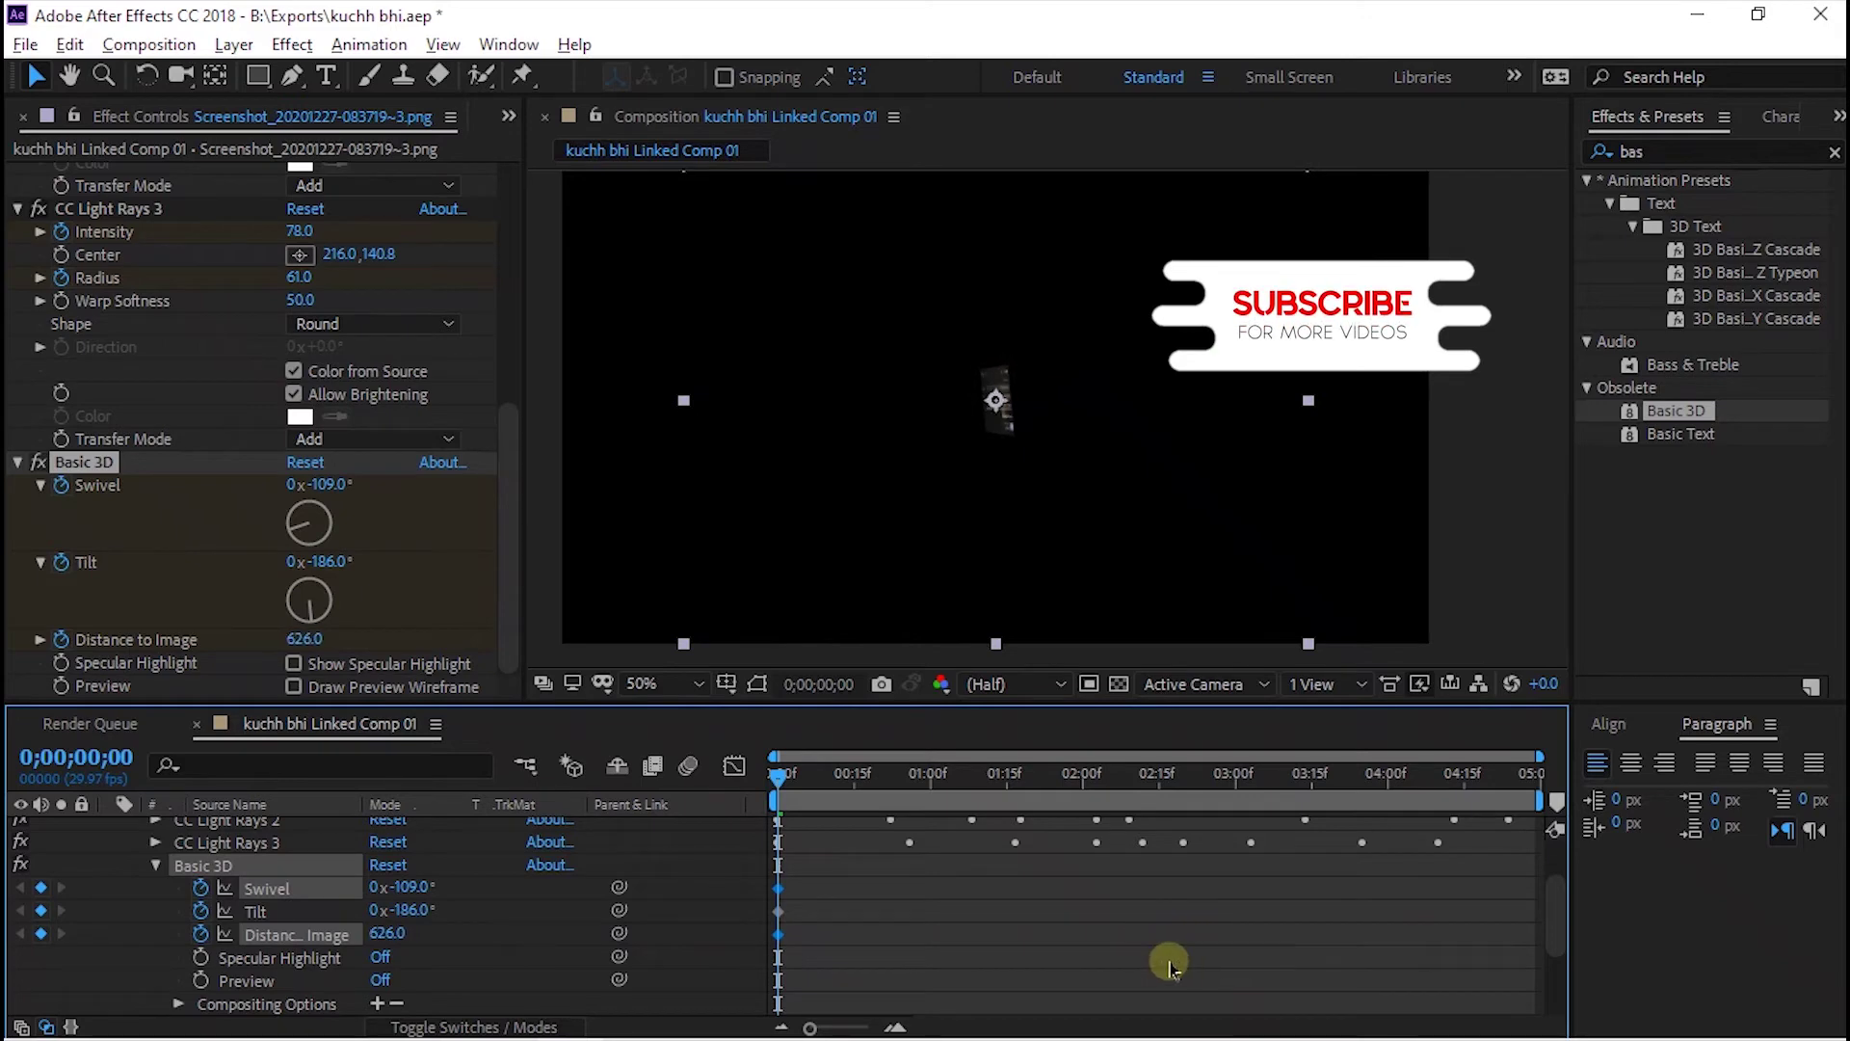
pyautogui.press('space')
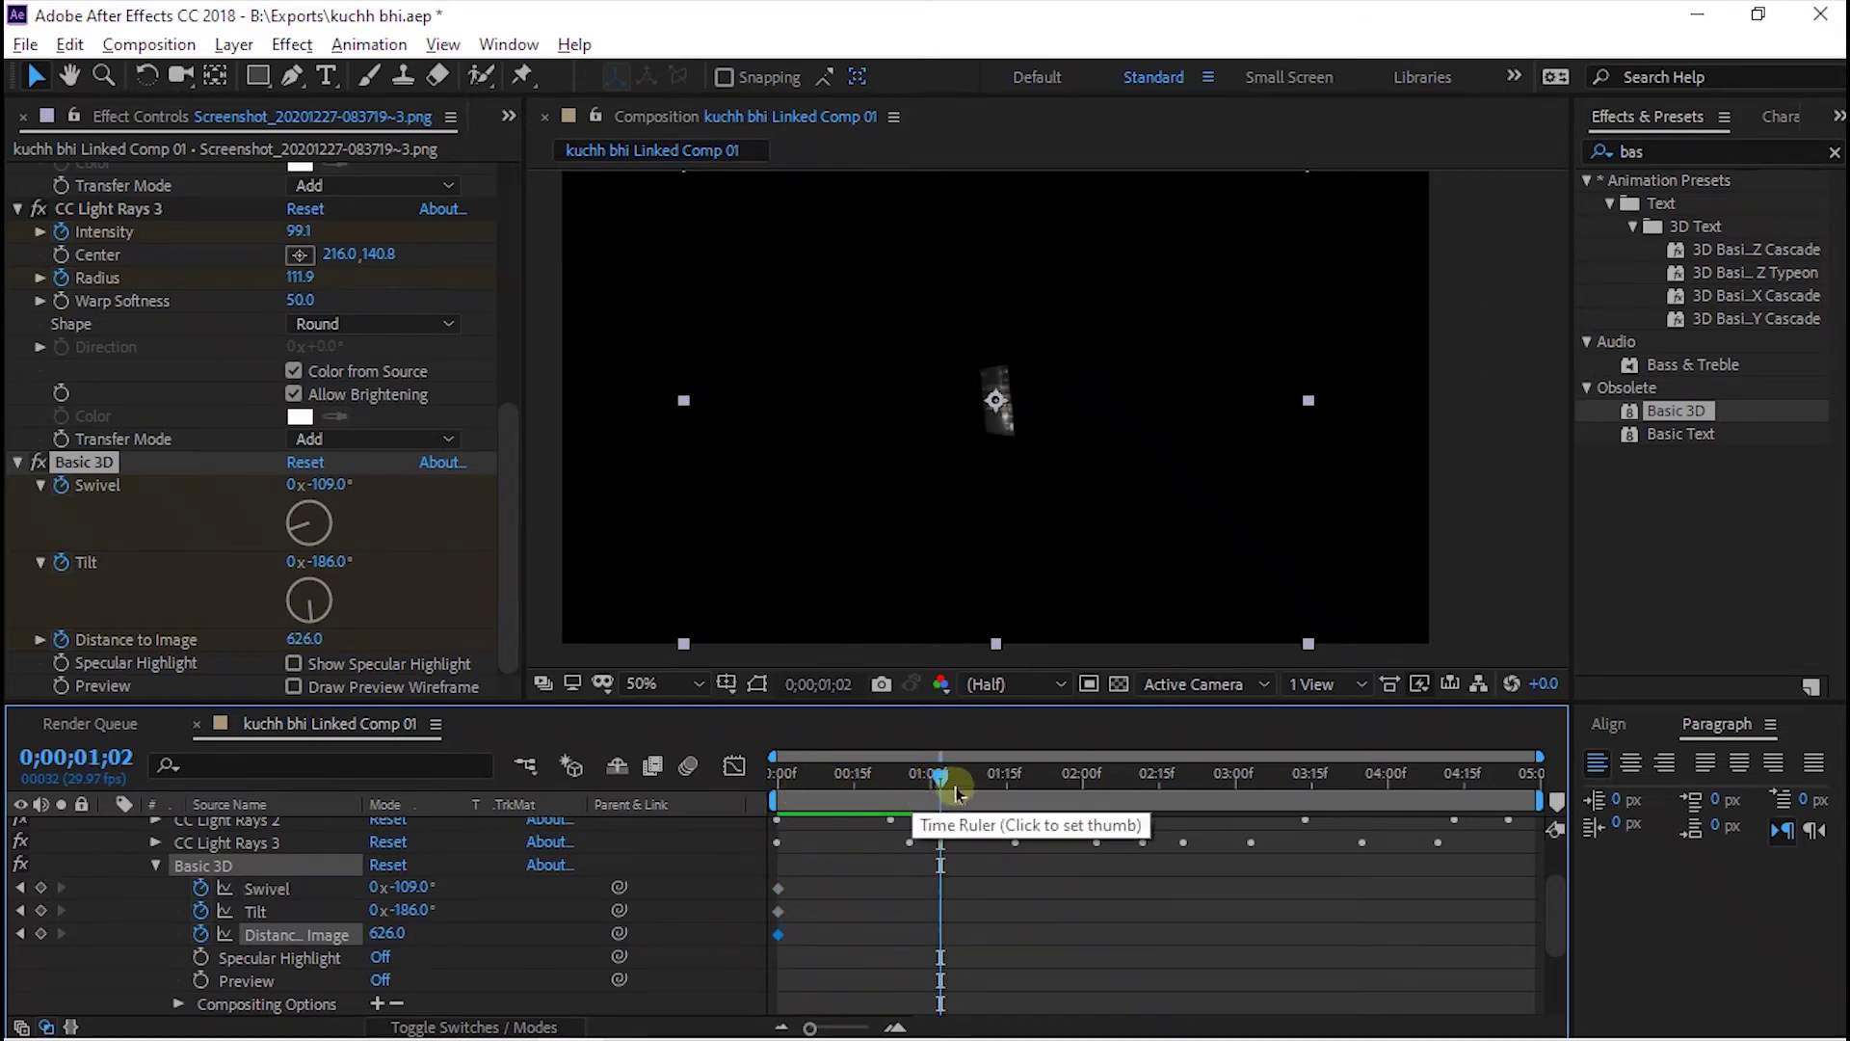
# At 0;00;01;01, keyframe Basic 3D Distance to Image 26, Tilt 0° and Swivel -19°.
pyautogui.moveTo(943, 779); pyautogui.dragTo(940, 780)
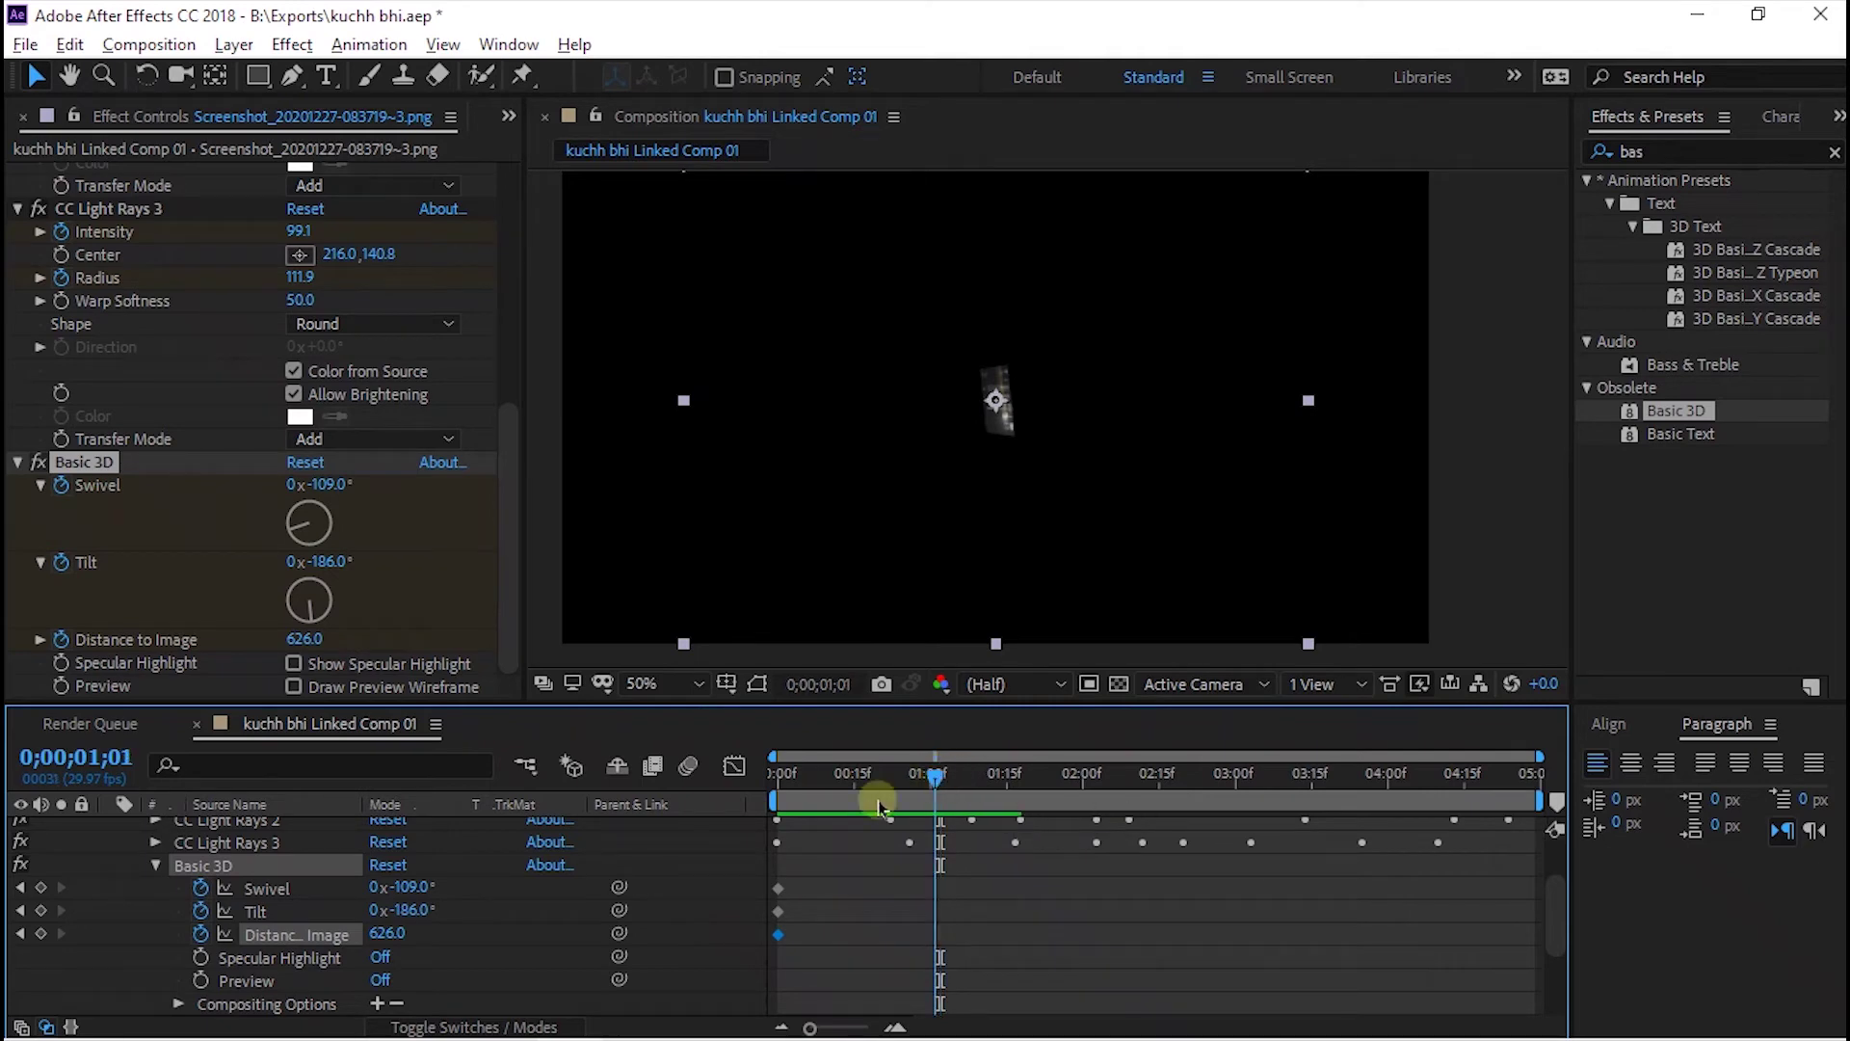
pyautogui.moveTo(387, 933); pyautogui.dragTo(8, 949)
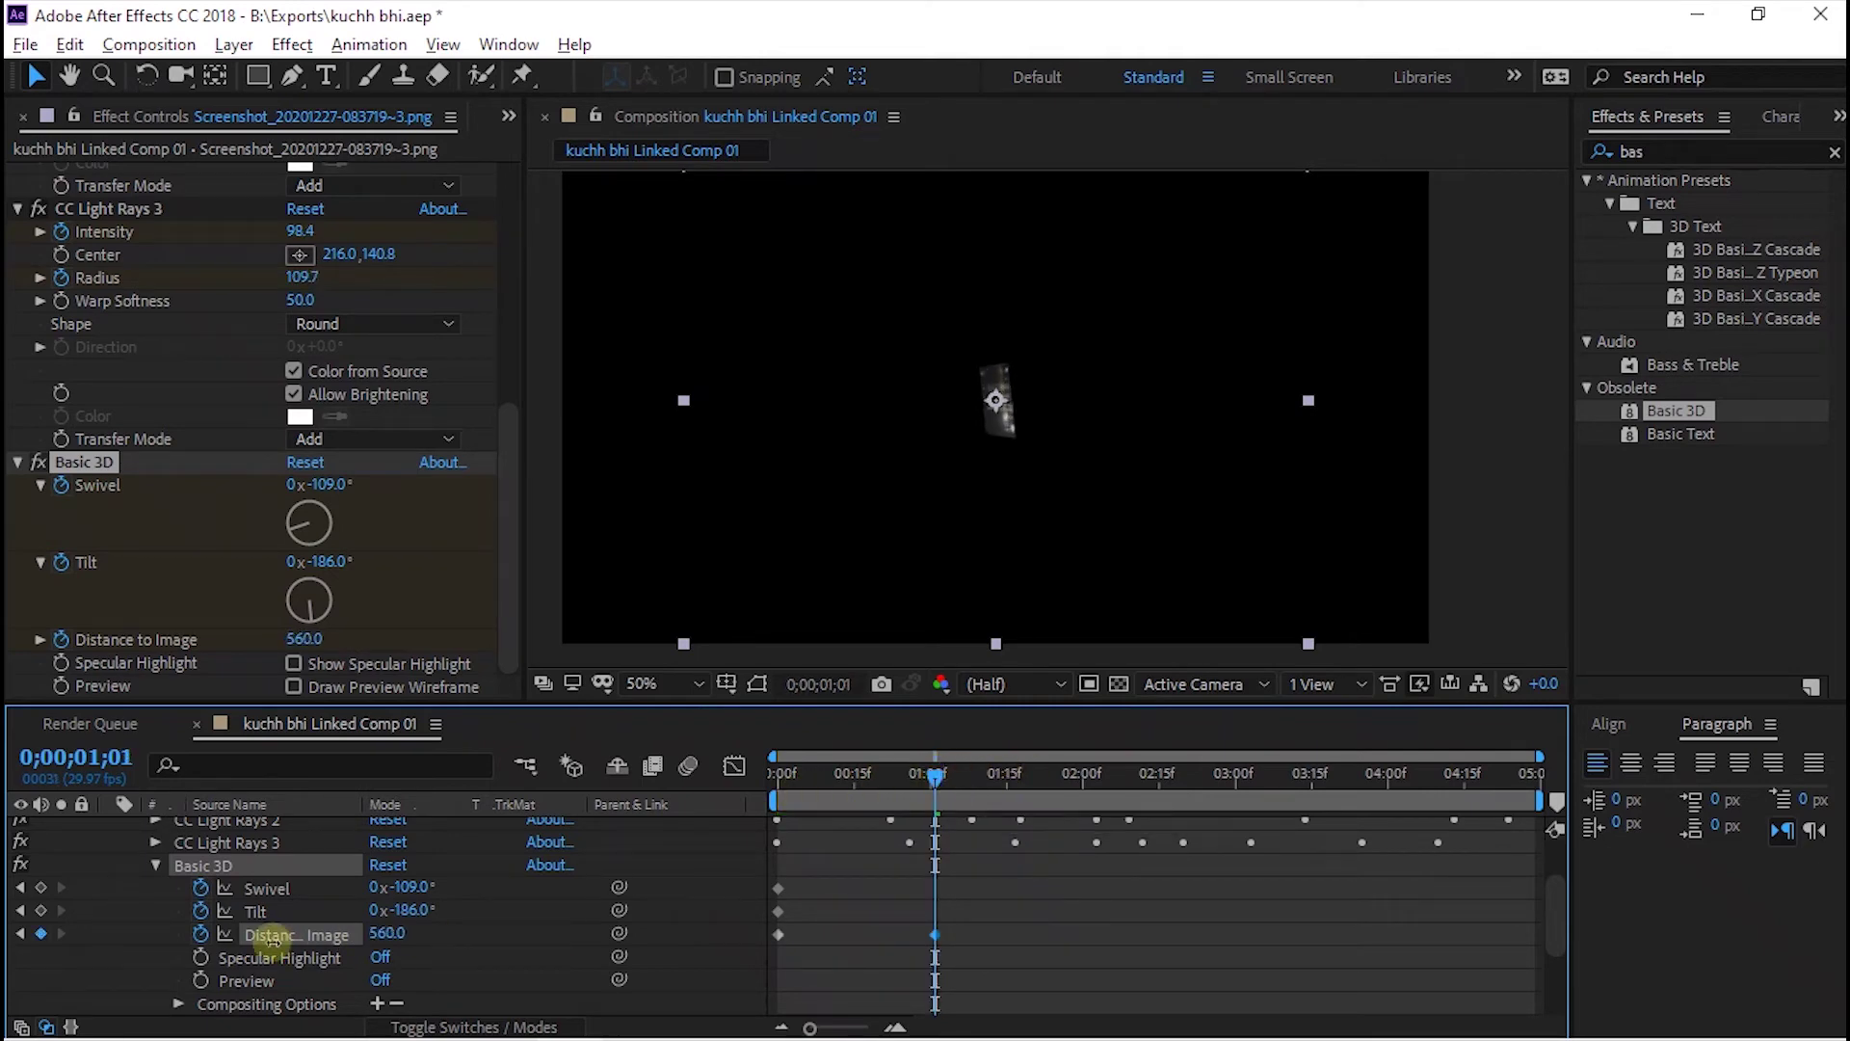
pyautogui.moveTo(387, 940); pyautogui.dragTo(8, 964)
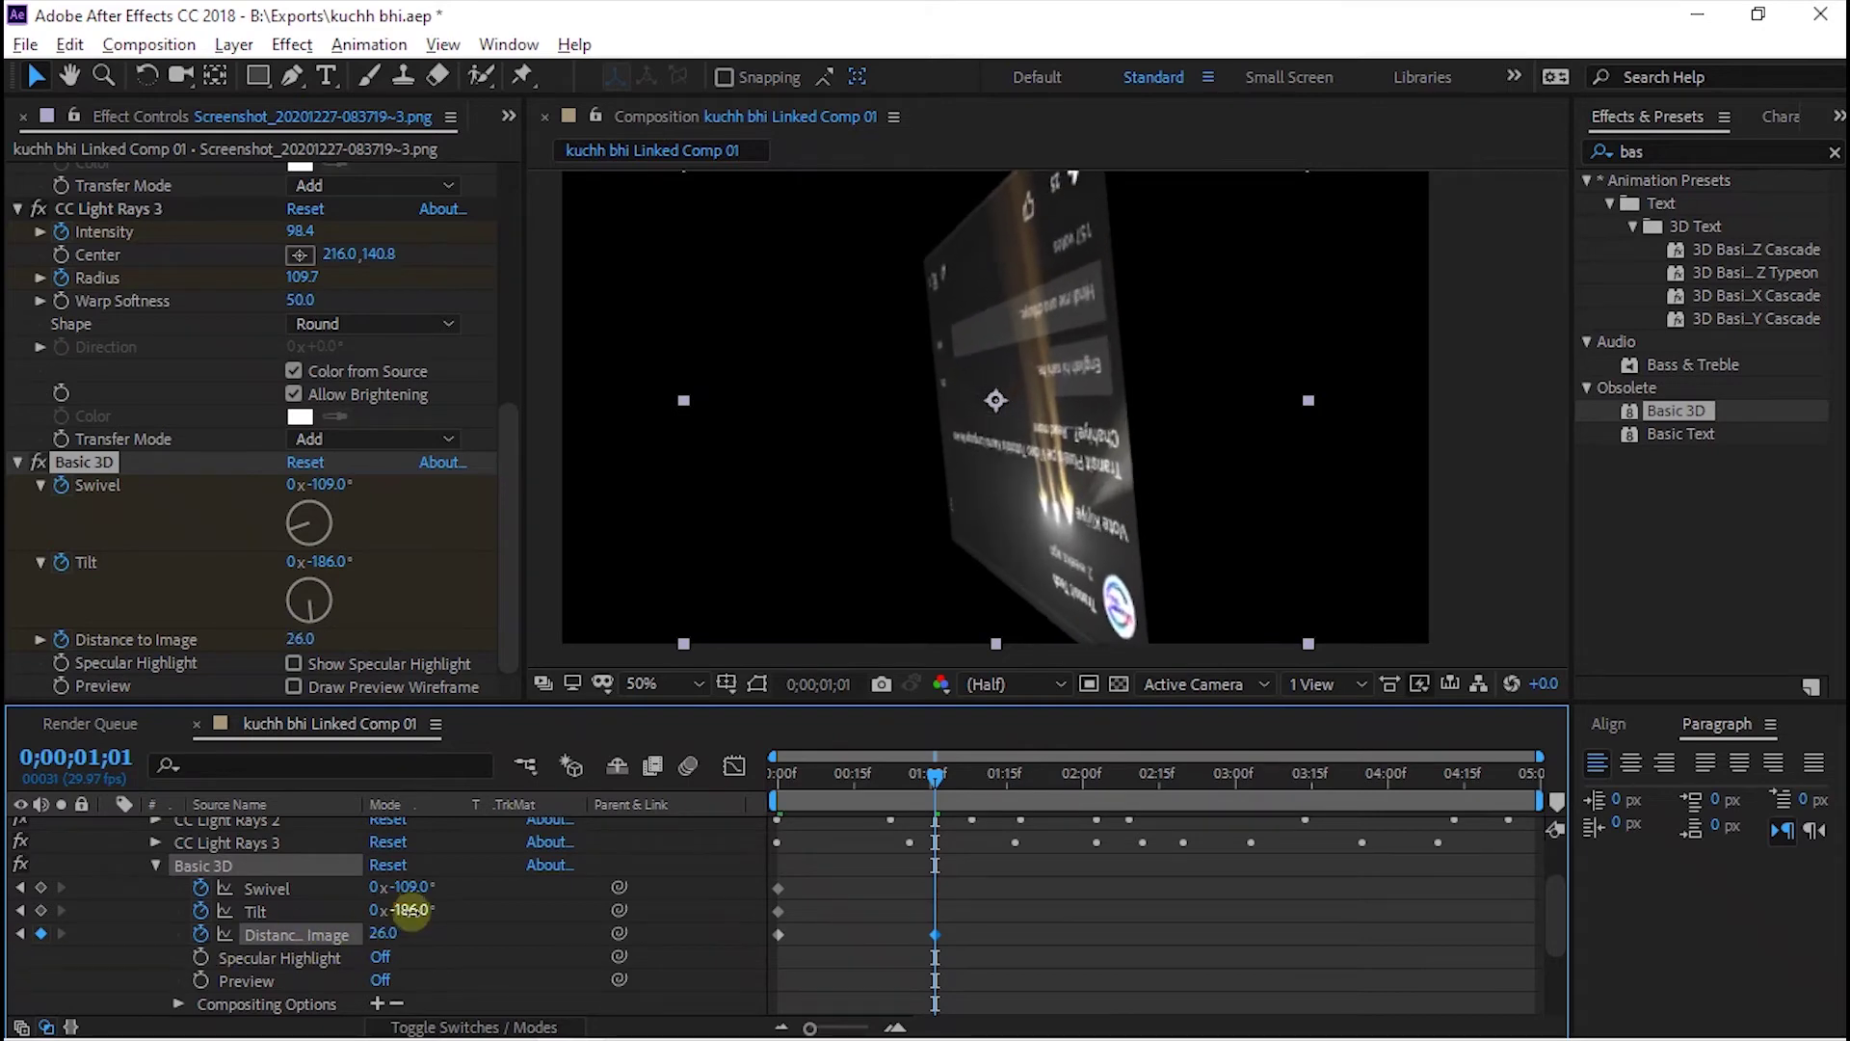
pyautogui.moveTo(411, 910)
pyautogui.mouseDown()
pyautogui.moveTo(201, 916)
pyautogui.moveTo(605, 884)
pyautogui.mouseUp()
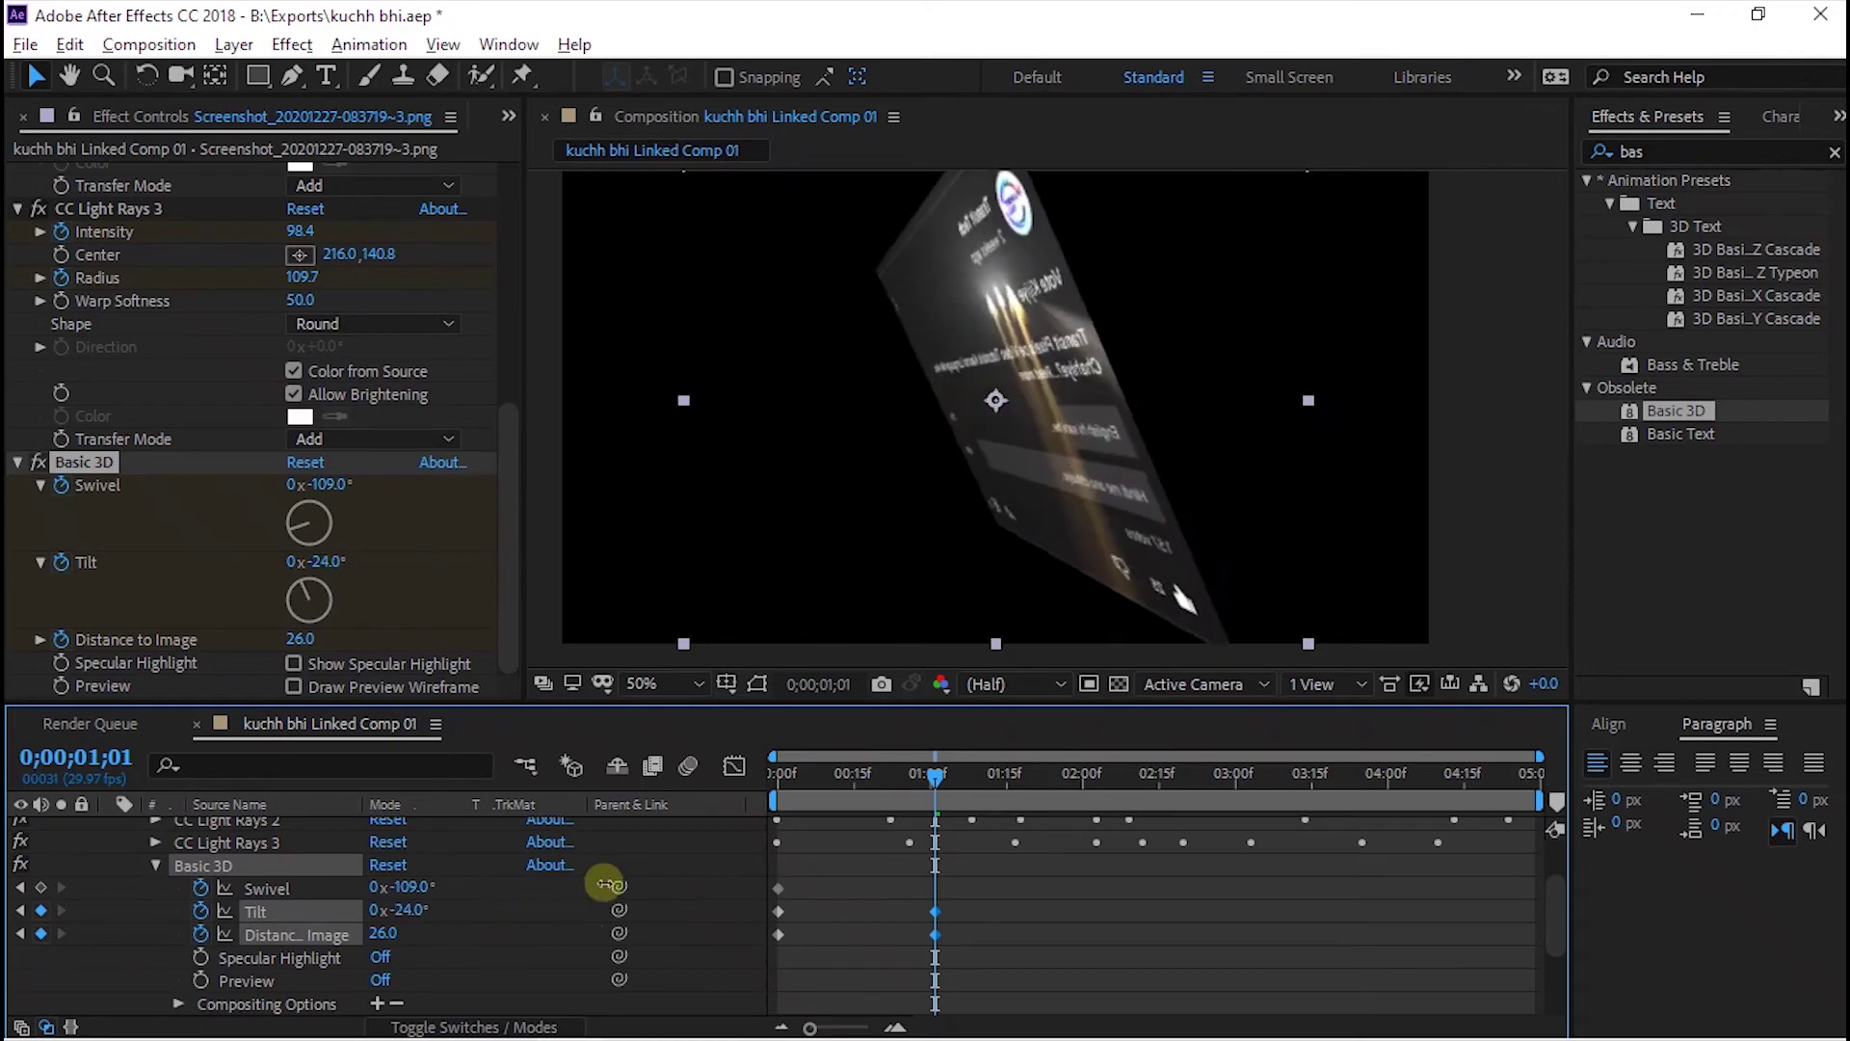
pyautogui.moveTo(605, 884); pyautogui.dragTo(578, 917)
pyautogui.moveTo(395, 886)
pyautogui.mouseDown()
pyautogui.moveTo(225, 865)
pyautogui.moveTo(627, 867)
pyautogui.moveTo(620, 891)
pyautogui.mouseUp()
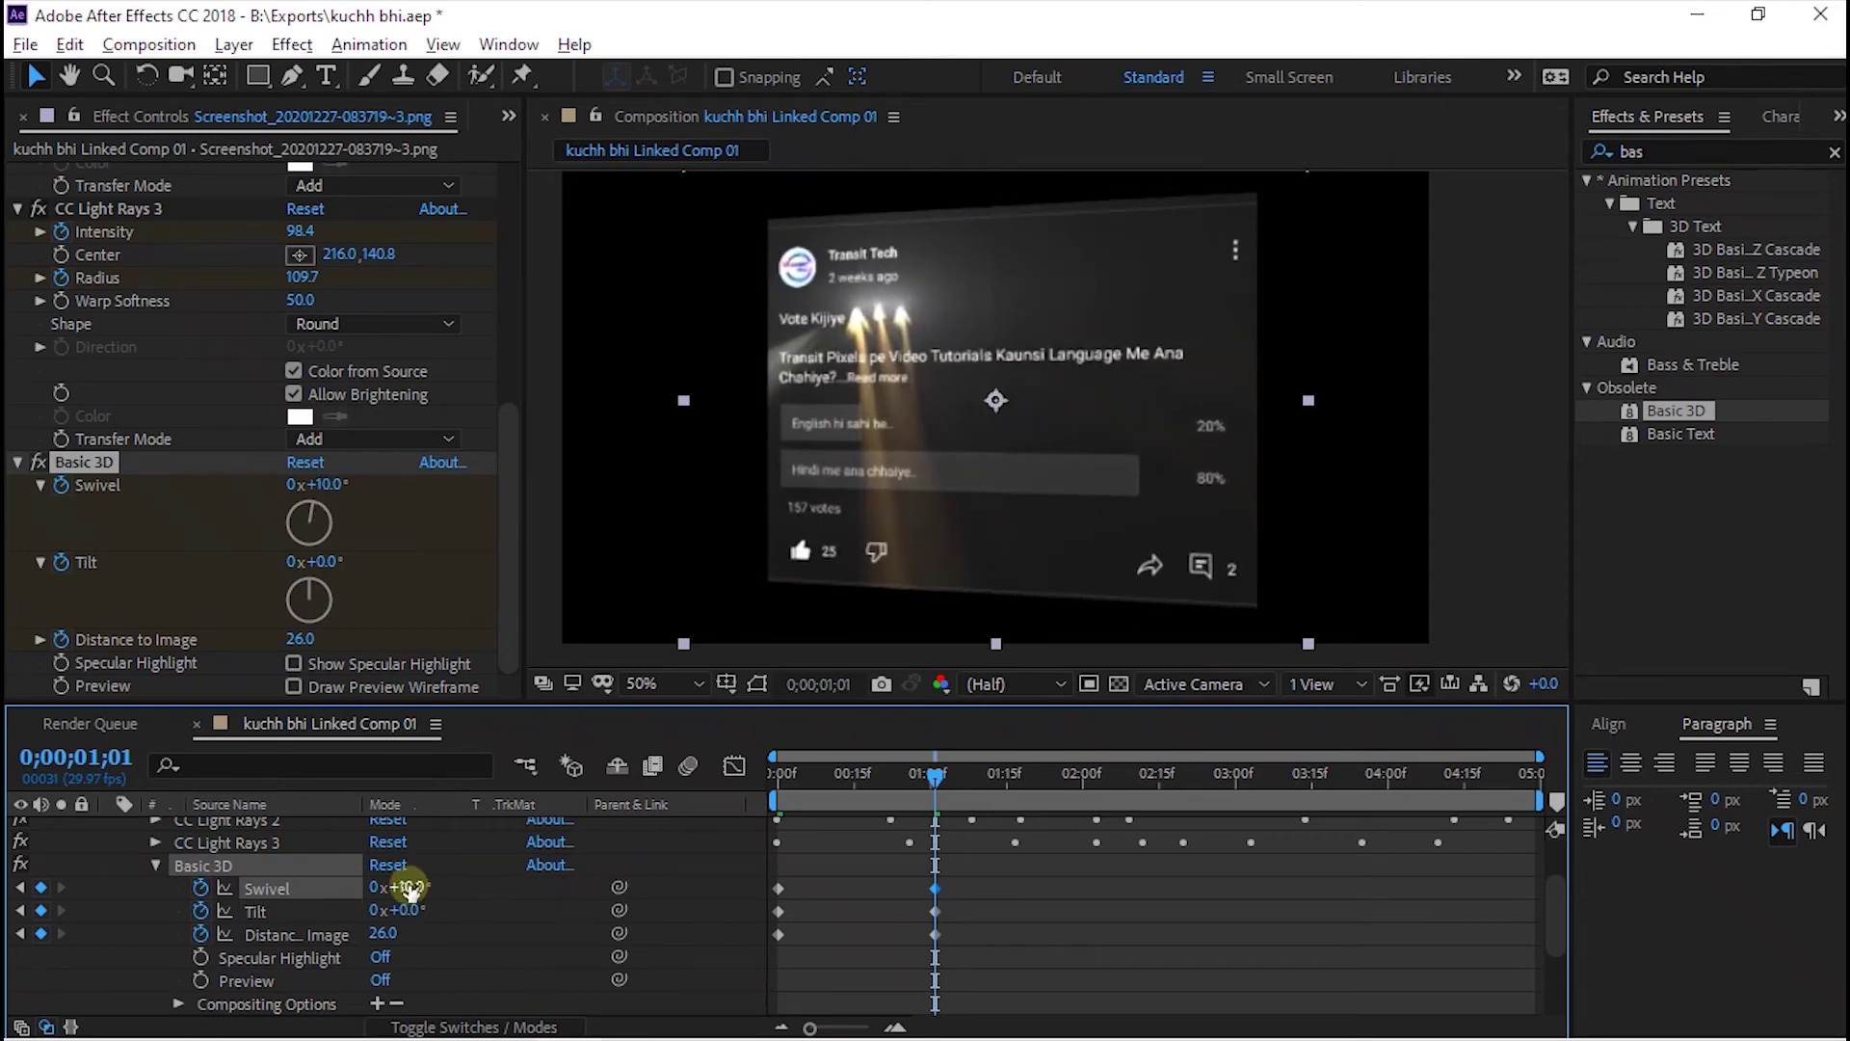
pyautogui.moveTo(409, 888); pyautogui.dragTo(372, 891)
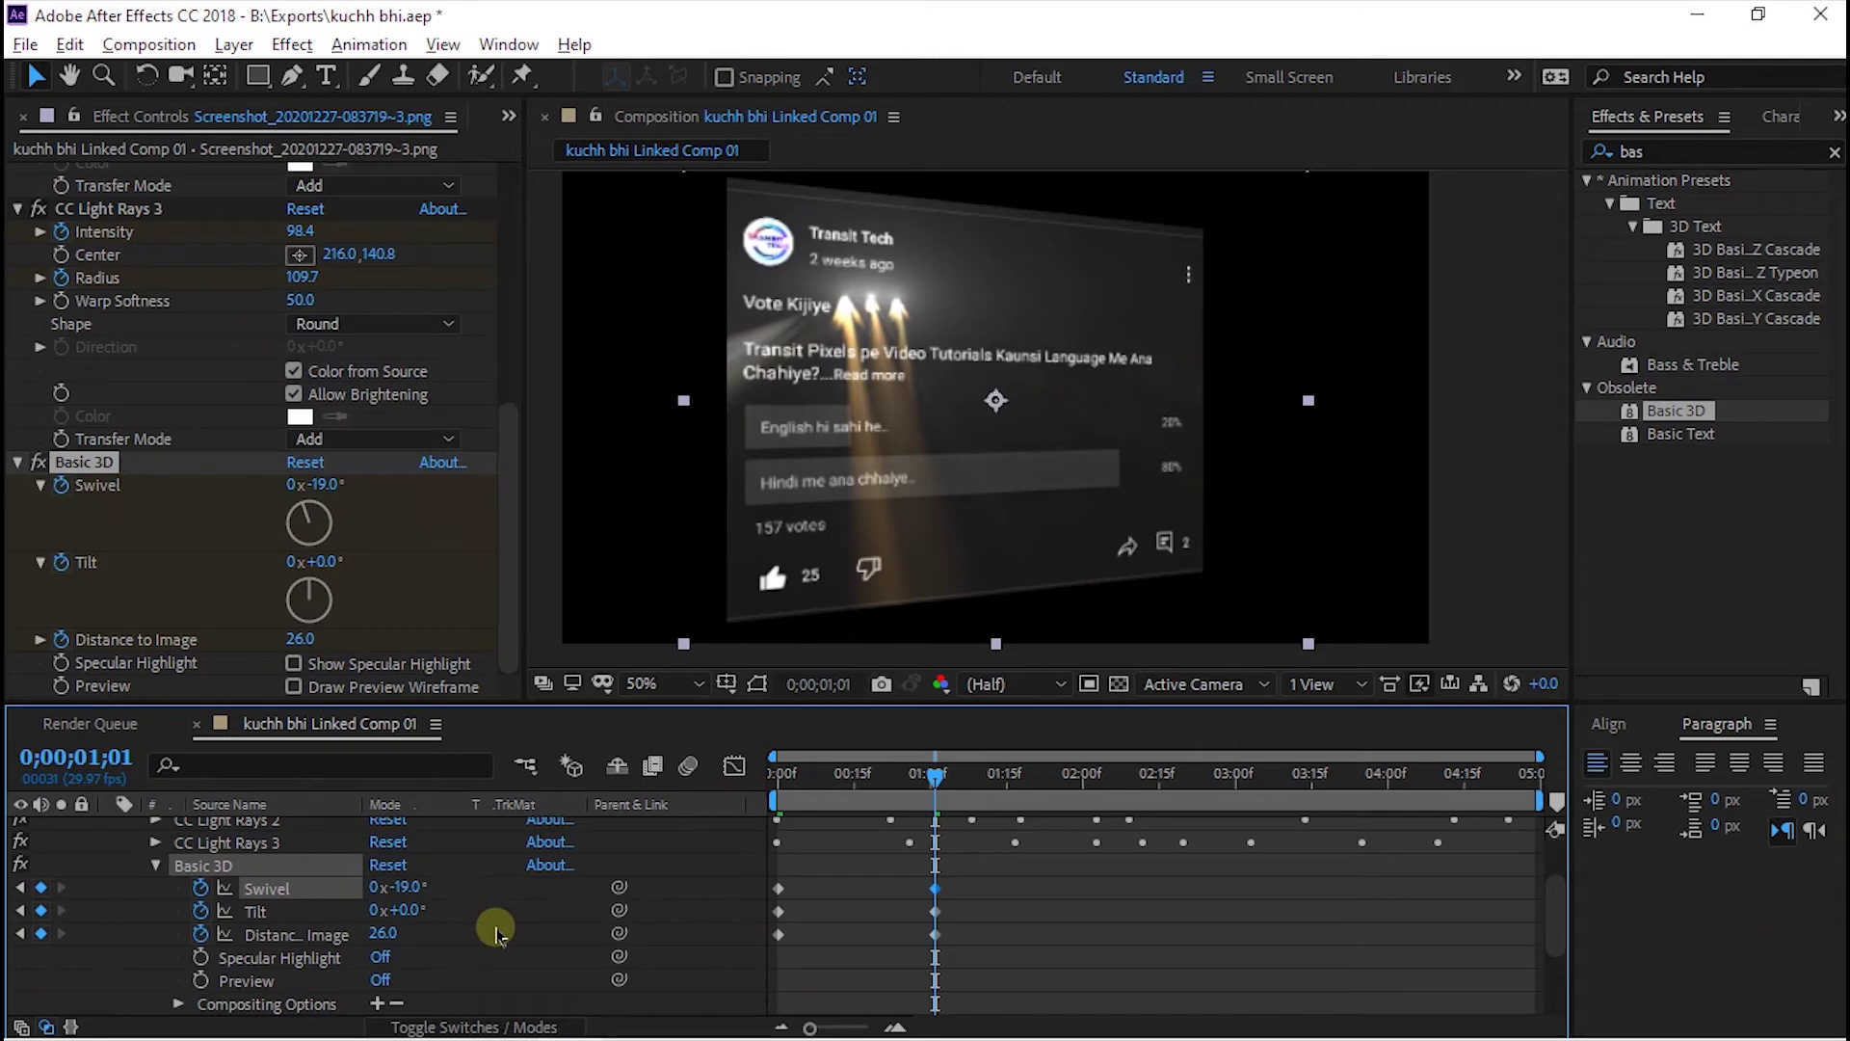
pyautogui.scroll(-3, 487, 934)
pyautogui.scroll(3, 488, 935)
# Turn Specular Highlight On and set Tilt to -10° at one second.
pyautogui.scroll(-3, 487, 934)
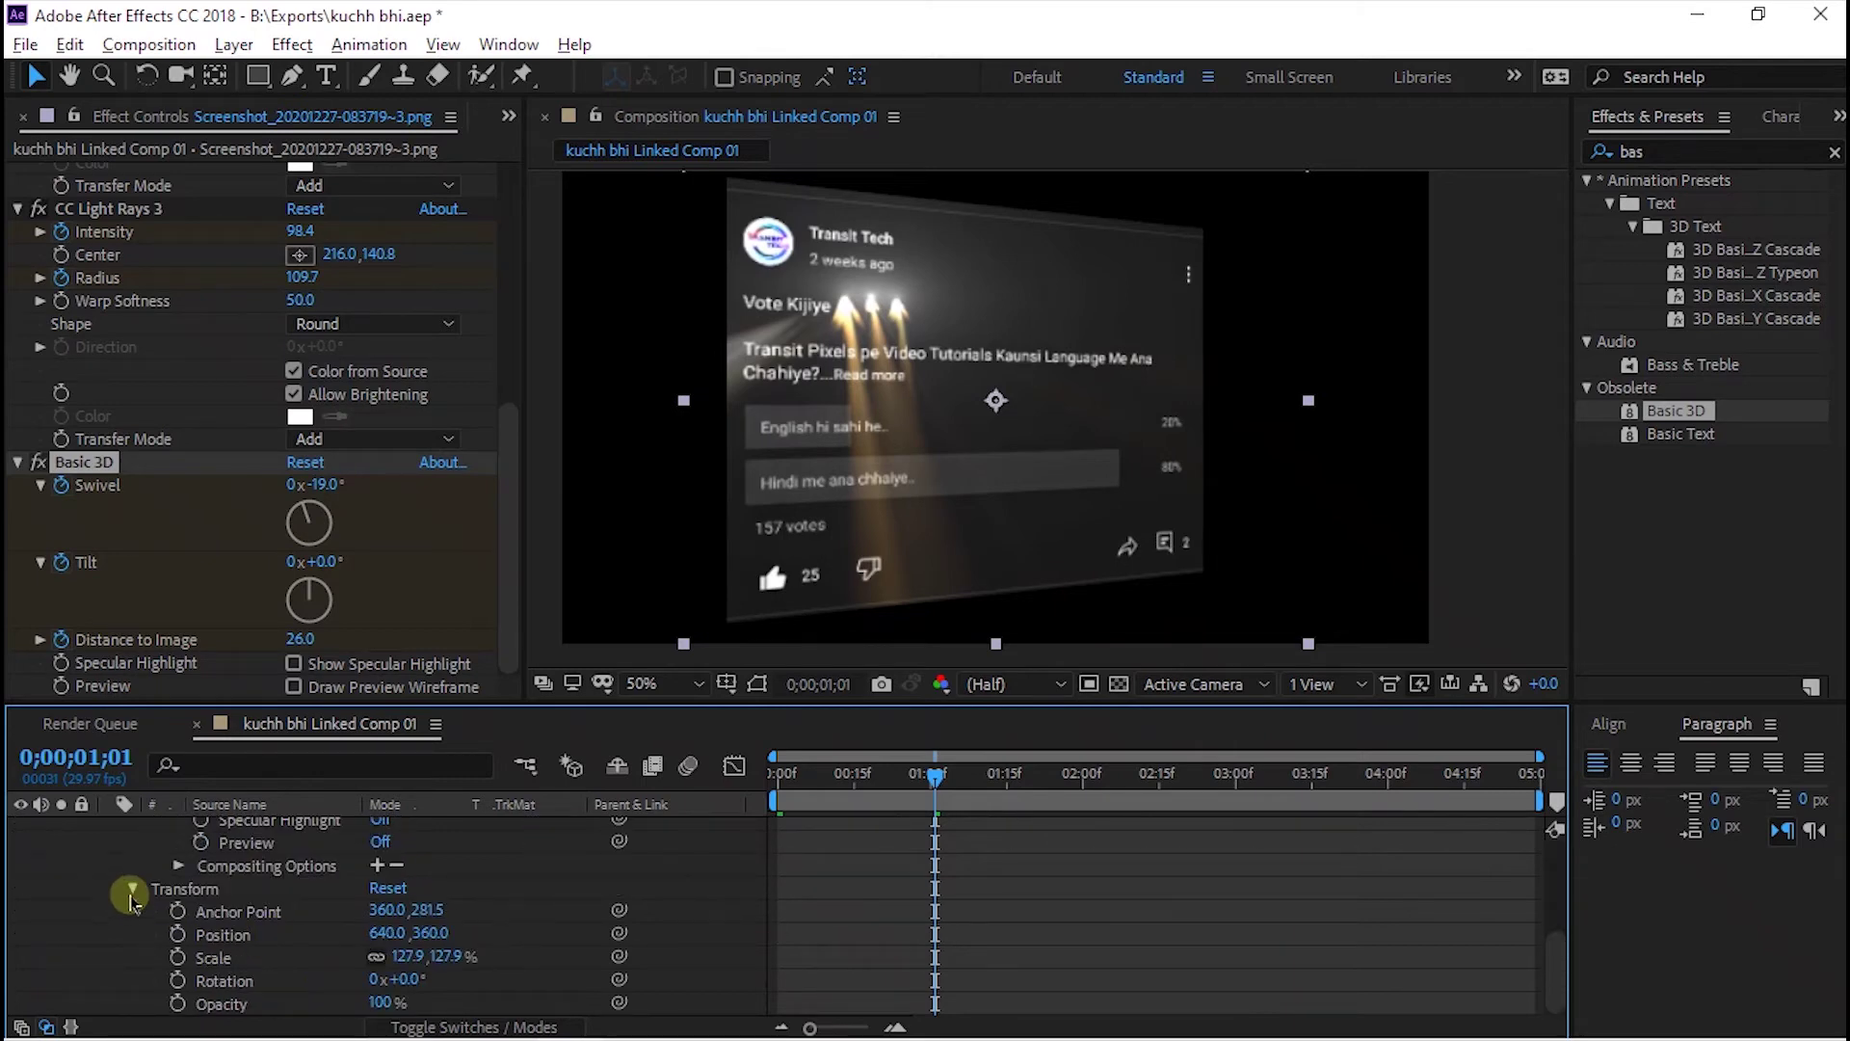
pyautogui.click(133, 880)
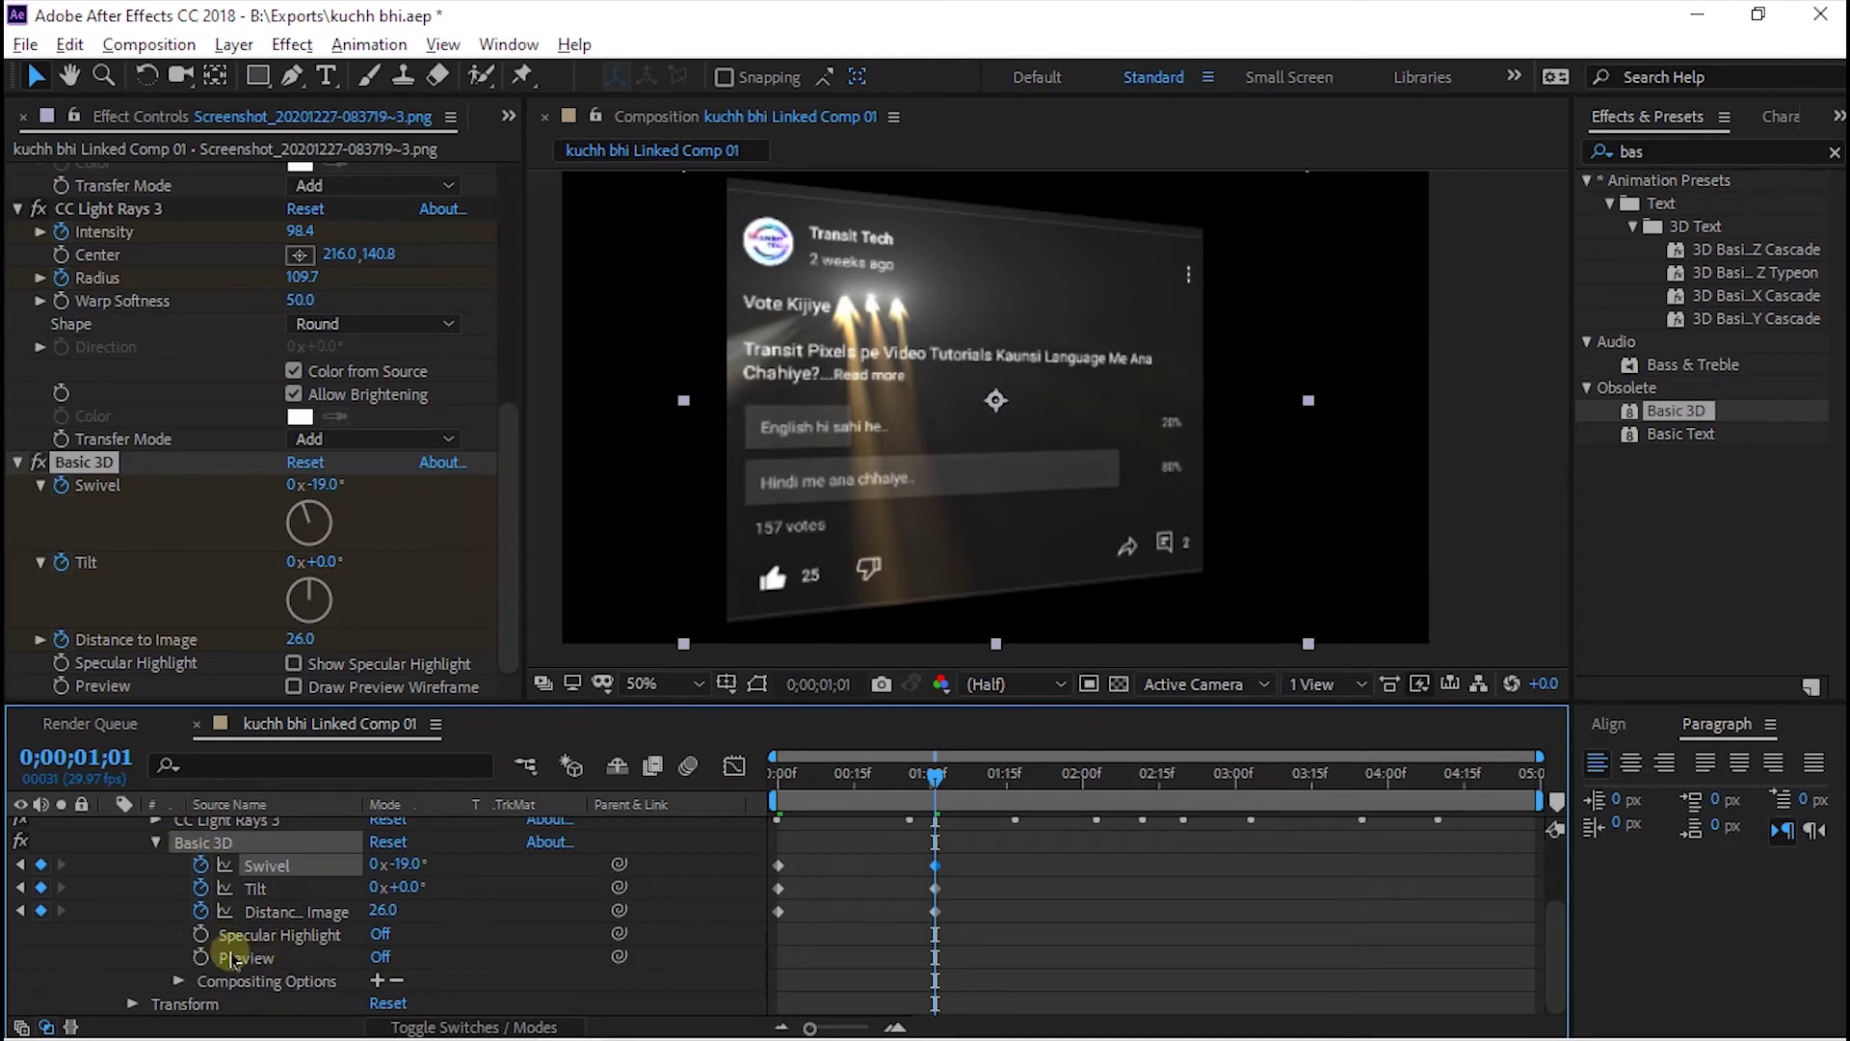
pyautogui.click(381, 935)
pyautogui.moveTo(407, 894)
pyautogui.mouseDown()
pyautogui.moveTo(431, 902)
pyautogui.moveTo(339, 865)
pyautogui.moveTo(458, 868)
pyautogui.moveTo(438, 870)
pyautogui.moveTo(464, 887)
pyautogui.moveTo(422, 894)
pyautogui.mouseUp()
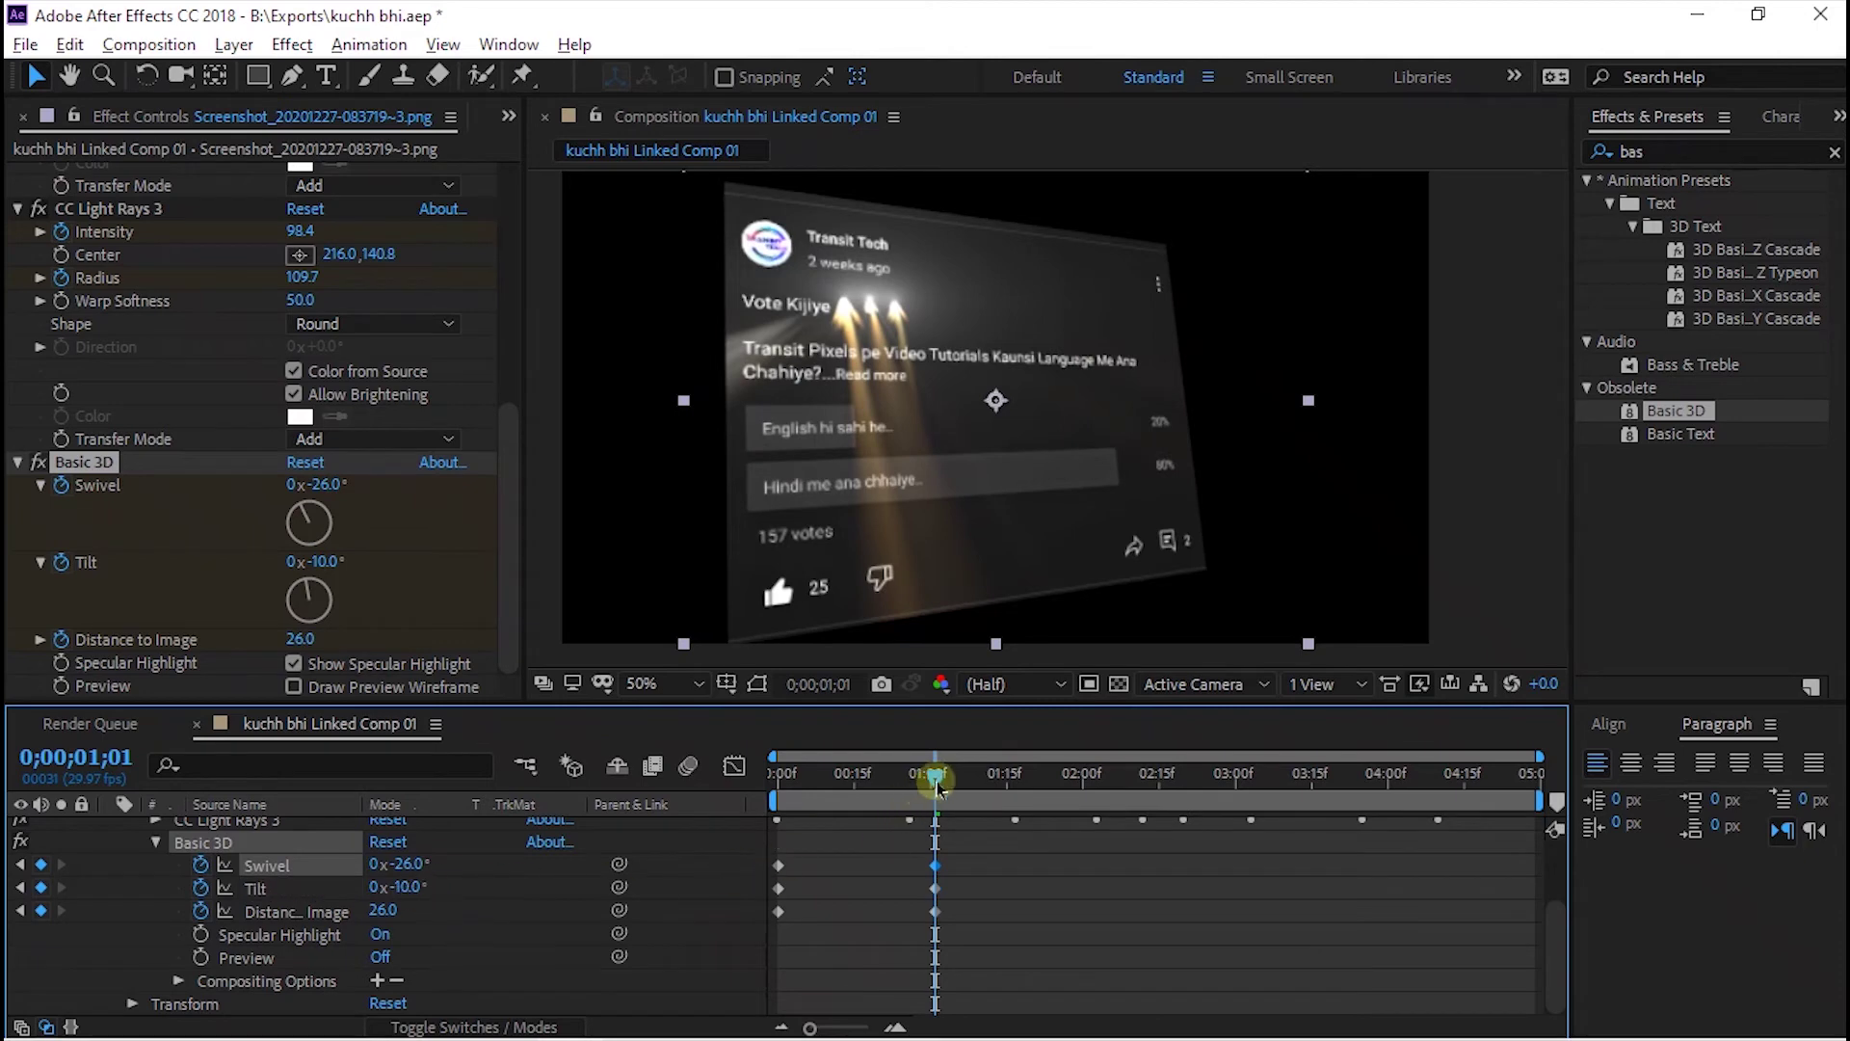
# Preview the fly-in, then set Swivel to +19° at the 1;01 keyframe.
pyautogui.moveTo(937, 785); pyautogui.dragTo(777, 782)
pyautogui.press('space')
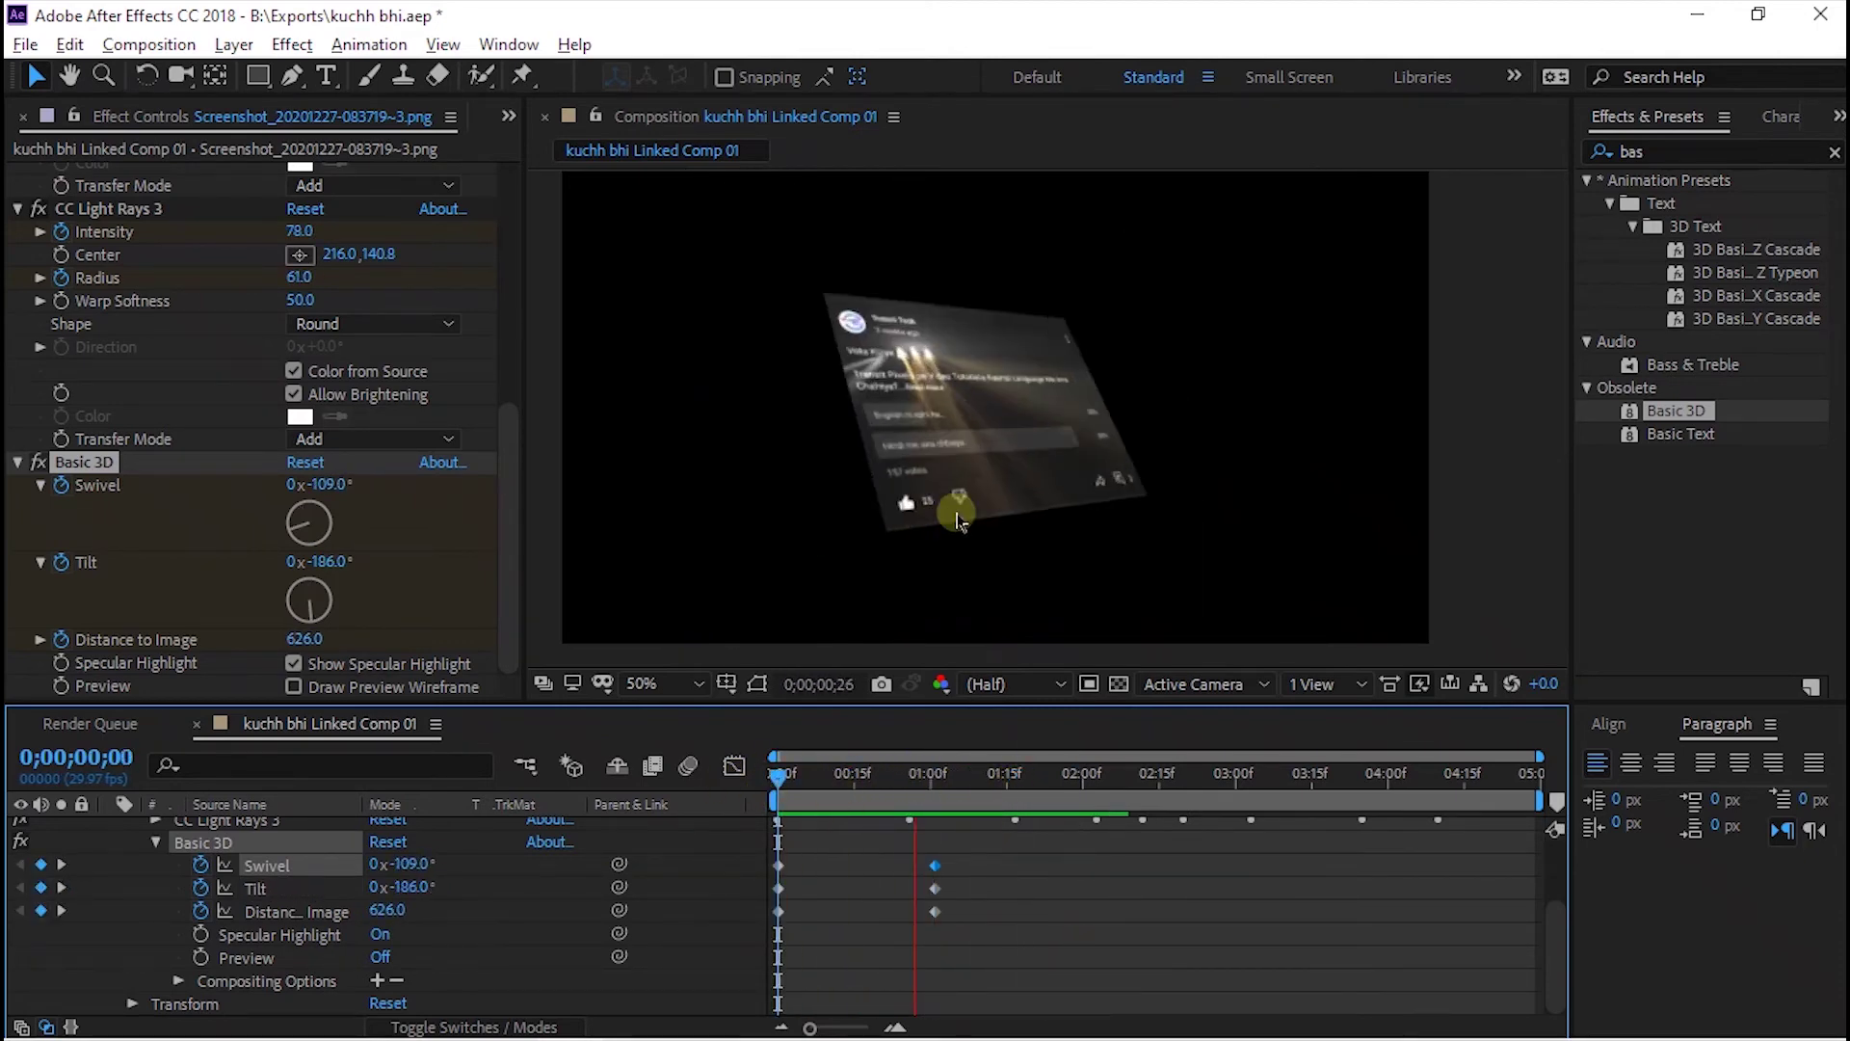
pyautogui.click(940, 776)
pyautogui.click(20, 864)
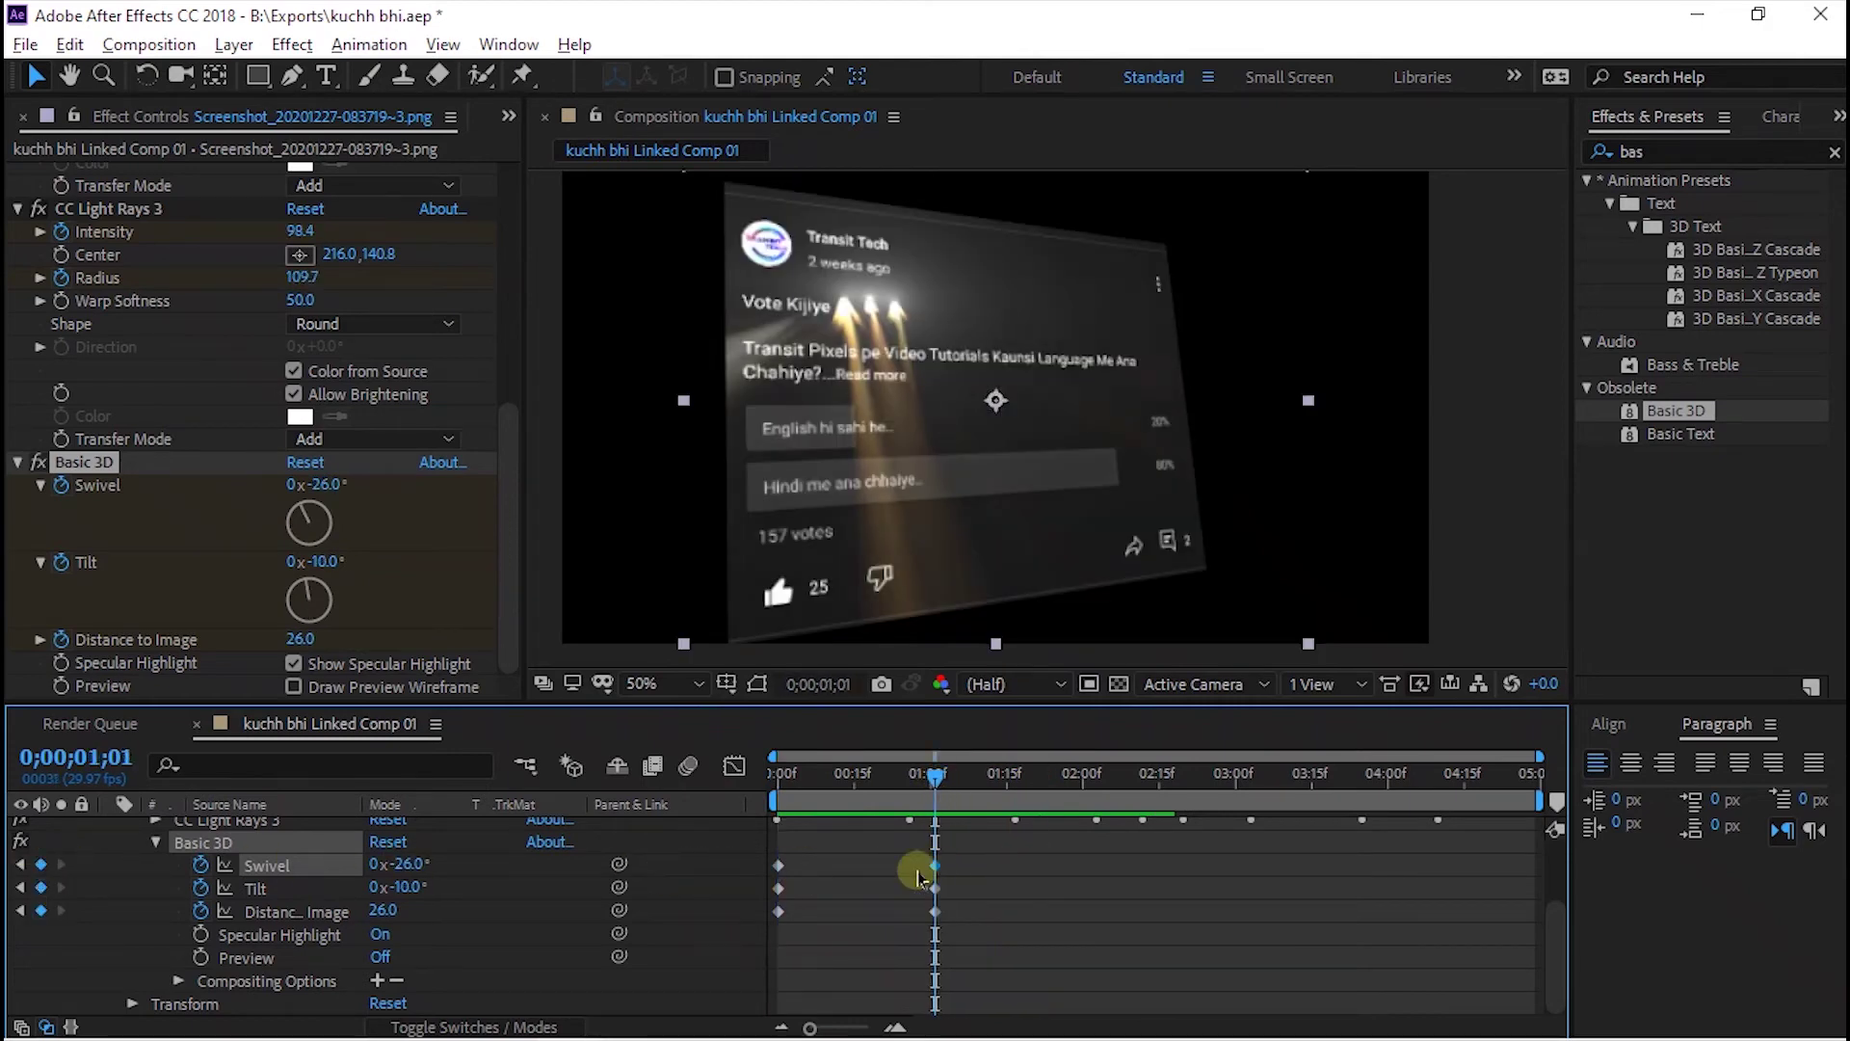
pyautogui.moveTo(394, 867)
pyautogui.mouseDown()
pyautogui.moveTo(454, 874)
pyautogui.moveTo(429, 887)
pyautogui.mouseUp()
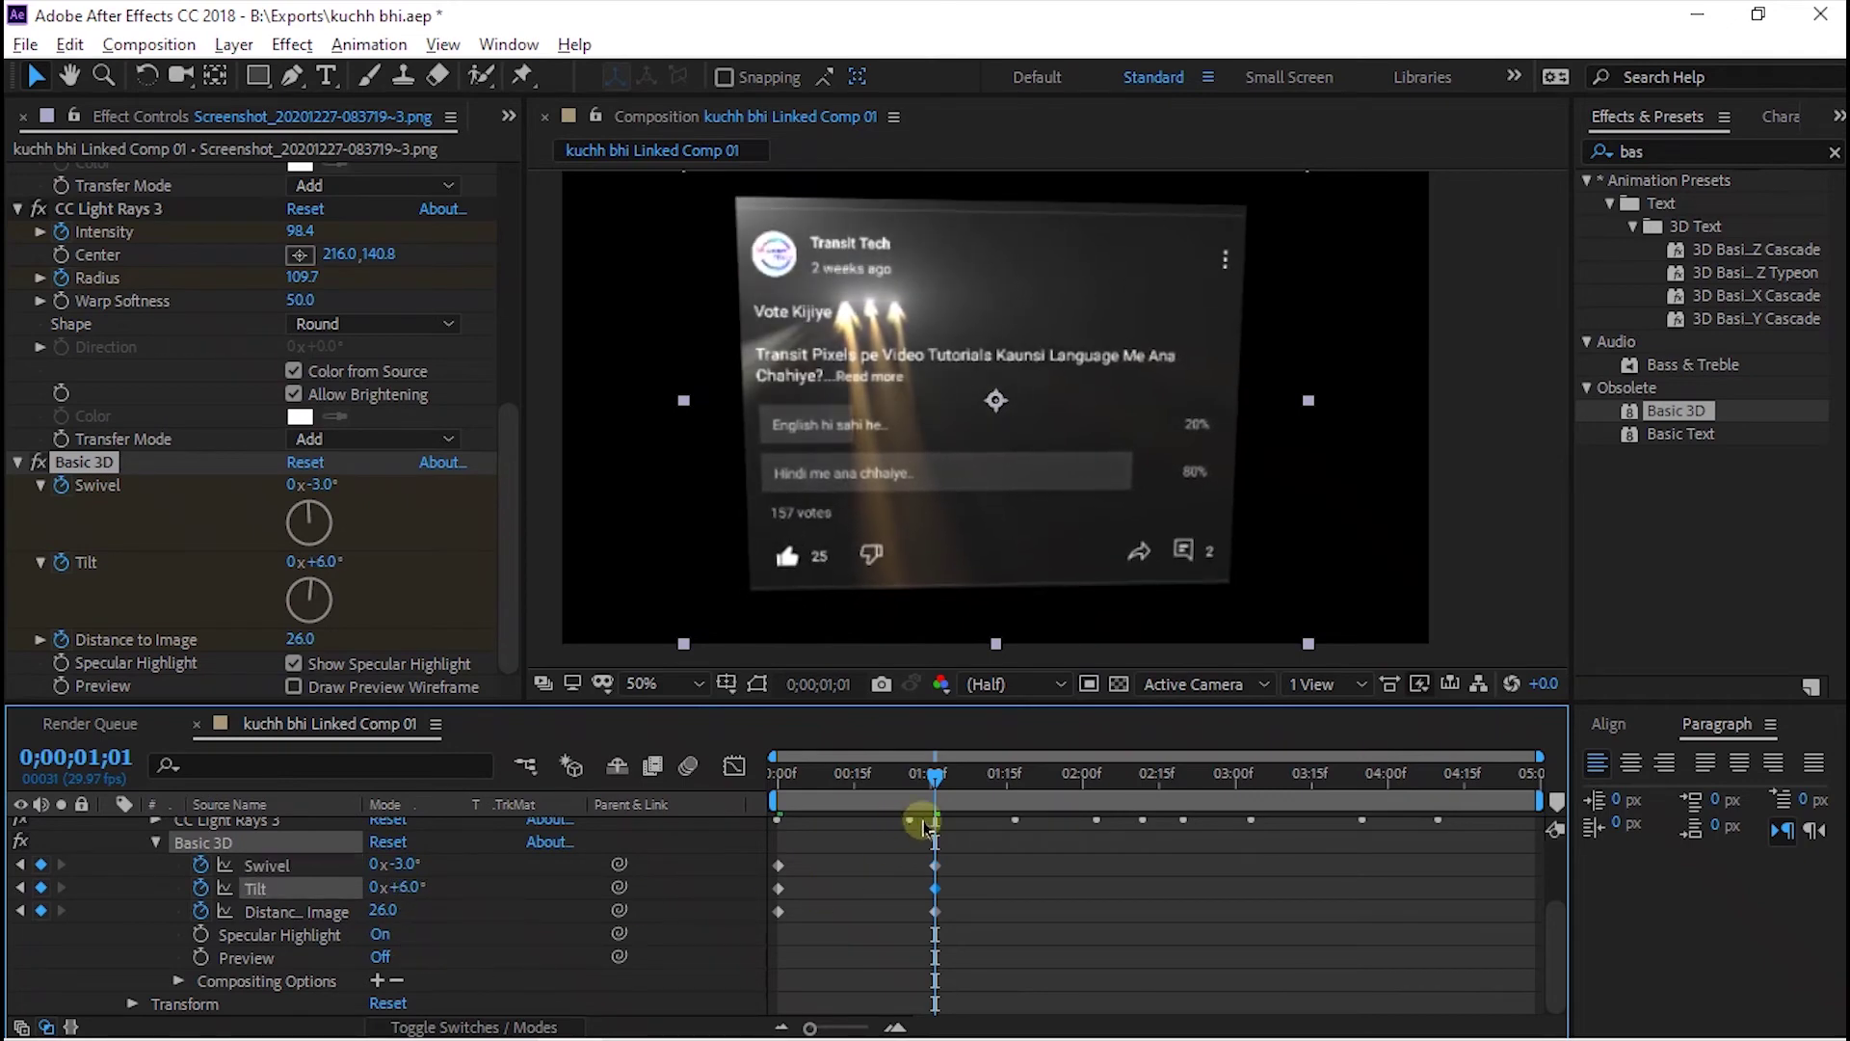
# Keyframe drifting Swivel and Tilt values at 1;17, 2;02, 2;16 and 2;28.
pyautogui.moveTo(925, 827); pyautogui.dragTo(1015, 776)
pyautogui.moveTo(386, 886)
pyautogui.mouseDown()
pyautogui.moveTo(410, 872)
pyautogui.moveTo(400, 887)
pyautogui.mouseUp()
pyautogui.moveTo(1016, 776); pyautogui.dragTo(1097, 785)
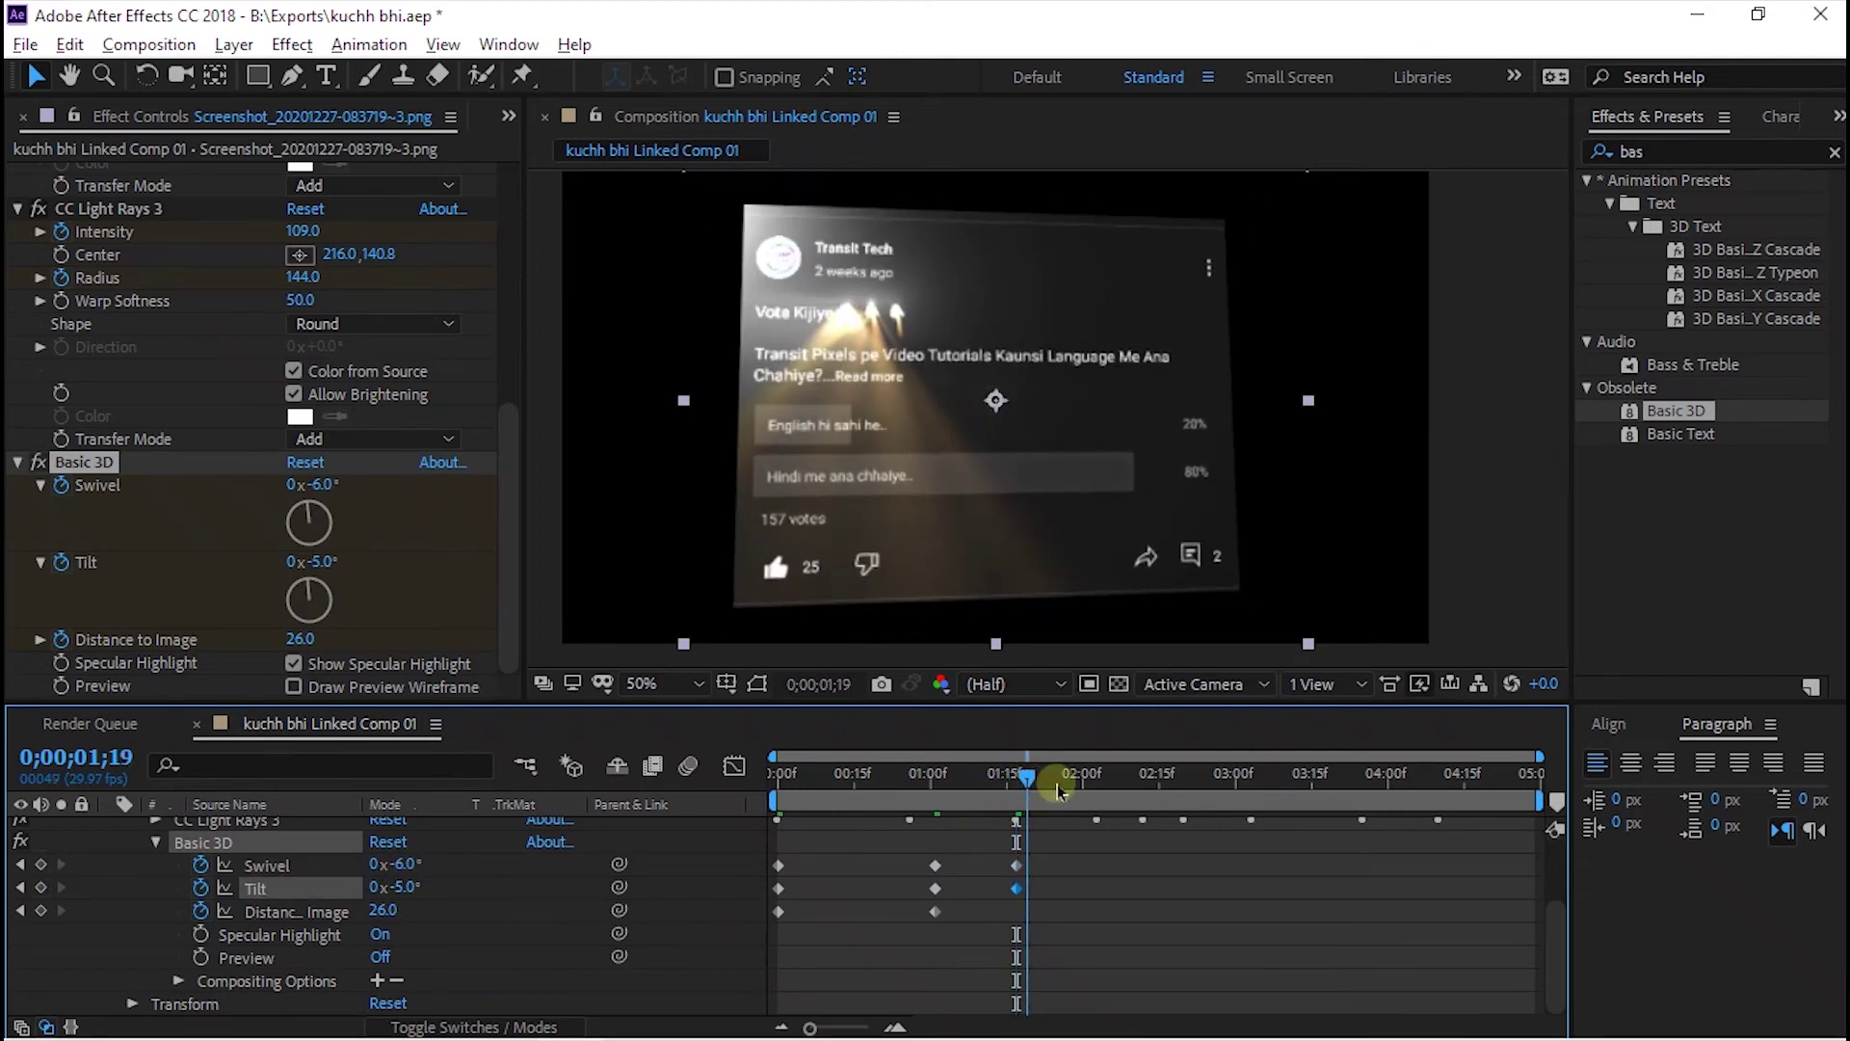
pyautogui.moveTo(408, 867)
pyautogui.mouseDown()
pyautogui.moveTo(378, 871)
pyautogui.moveTo(385, 885)
pyautogui.mouseUp()
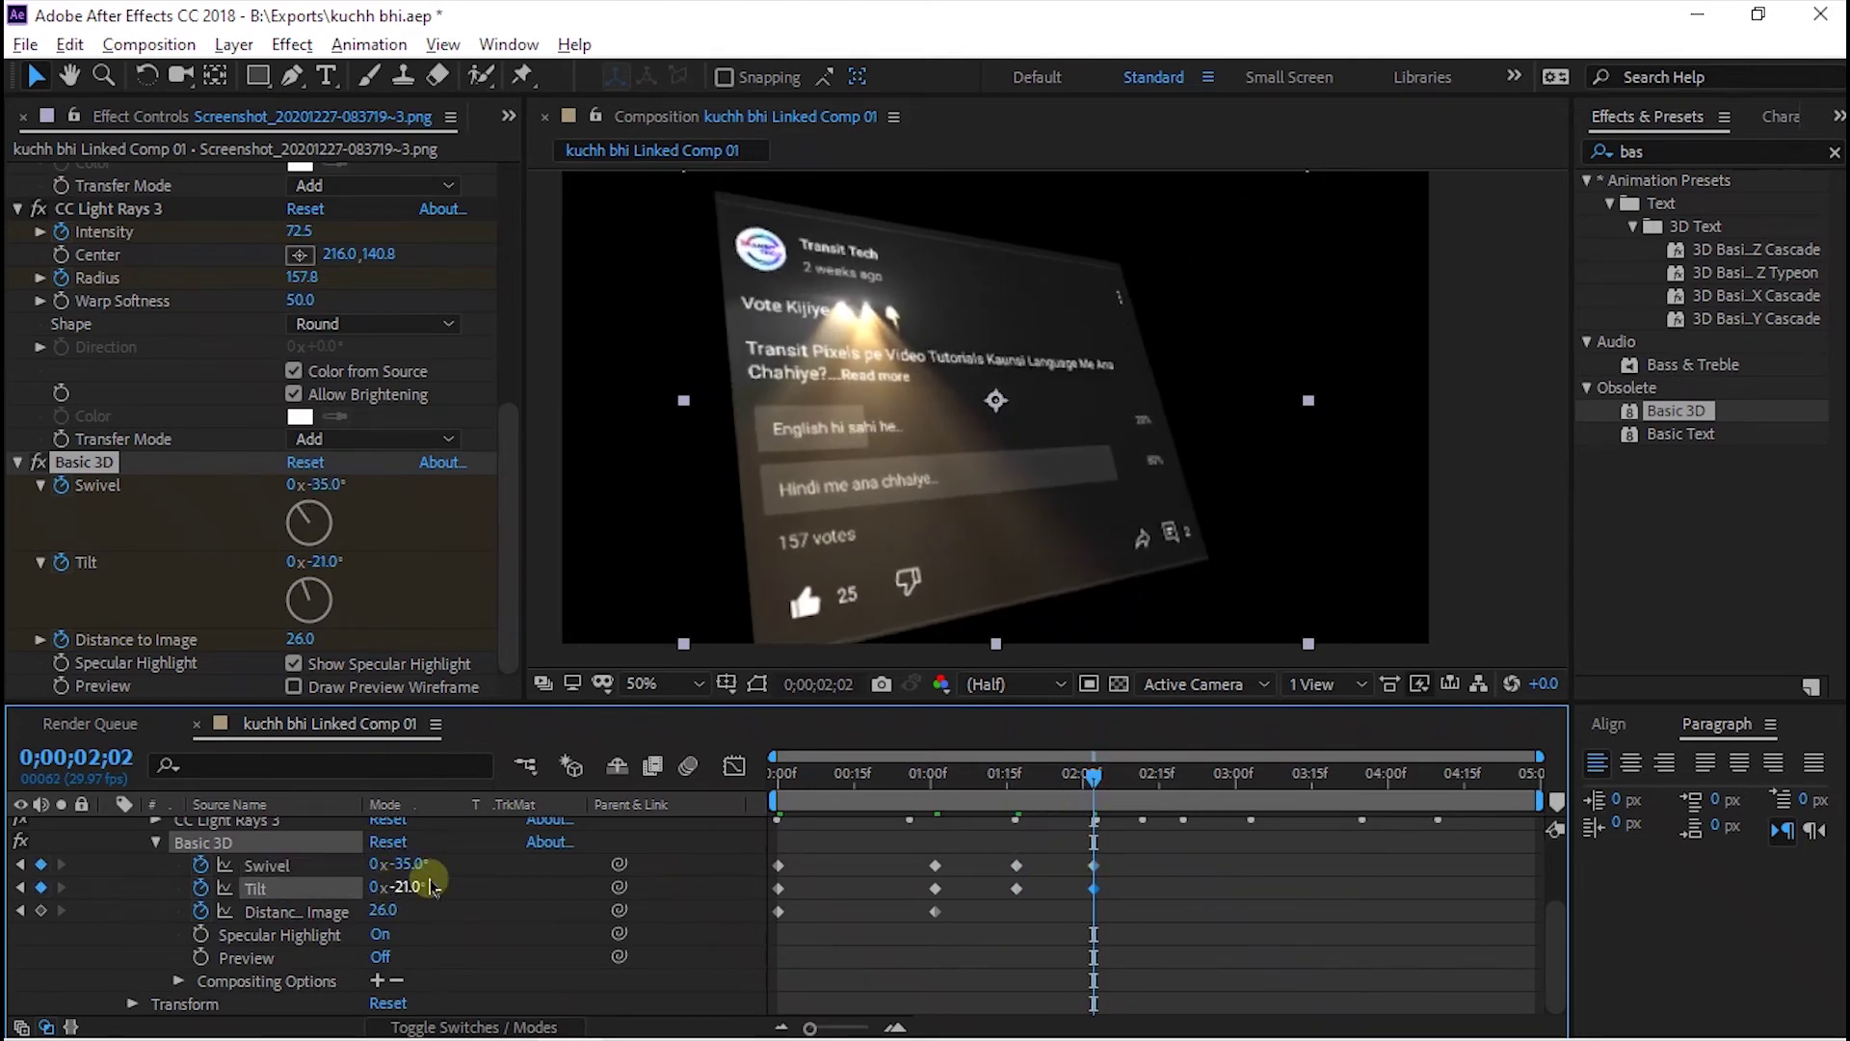
pyautogui.moveTo(1113, 800); pyautogui.dragTo(1164, 778)
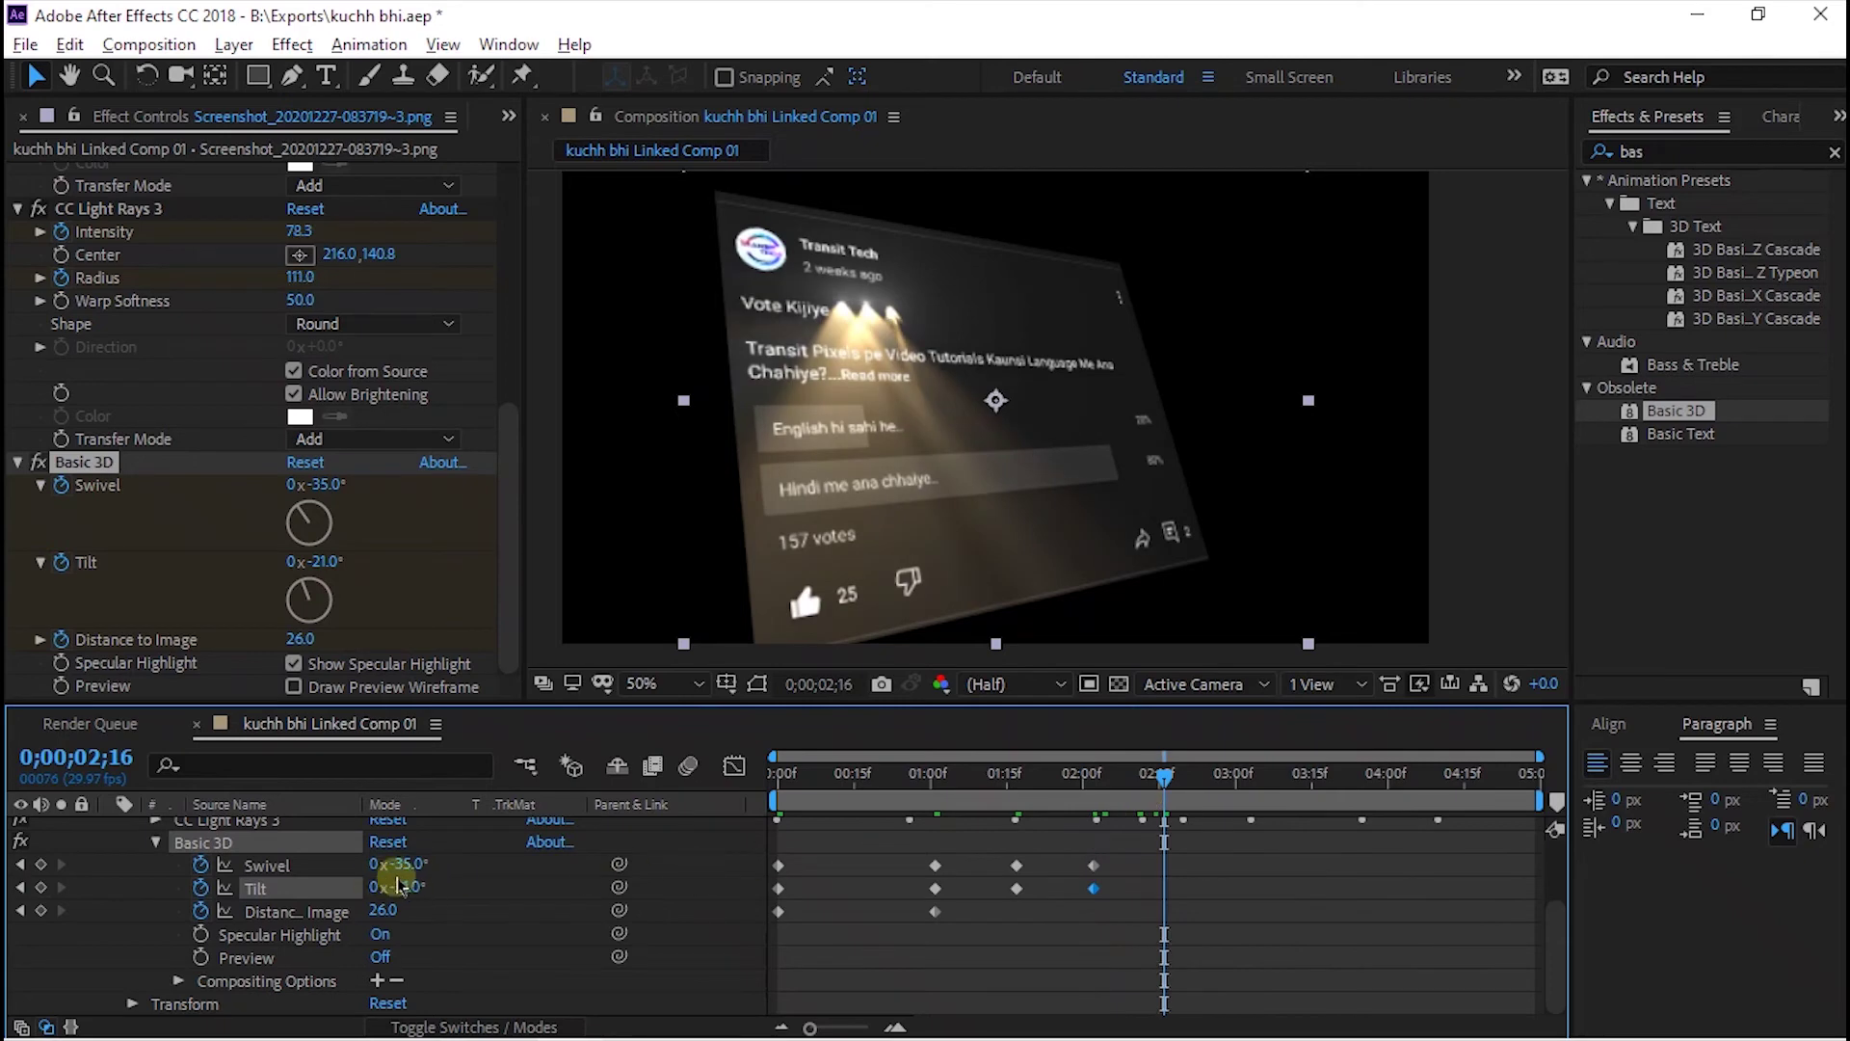
pyautogui.moveTo(395, 865)
pyautogui.mouseDown()
pyautogui.moveTo(367, 872)
pyautogui.moveTo(487, 863)
pyautogui.mouseUp()
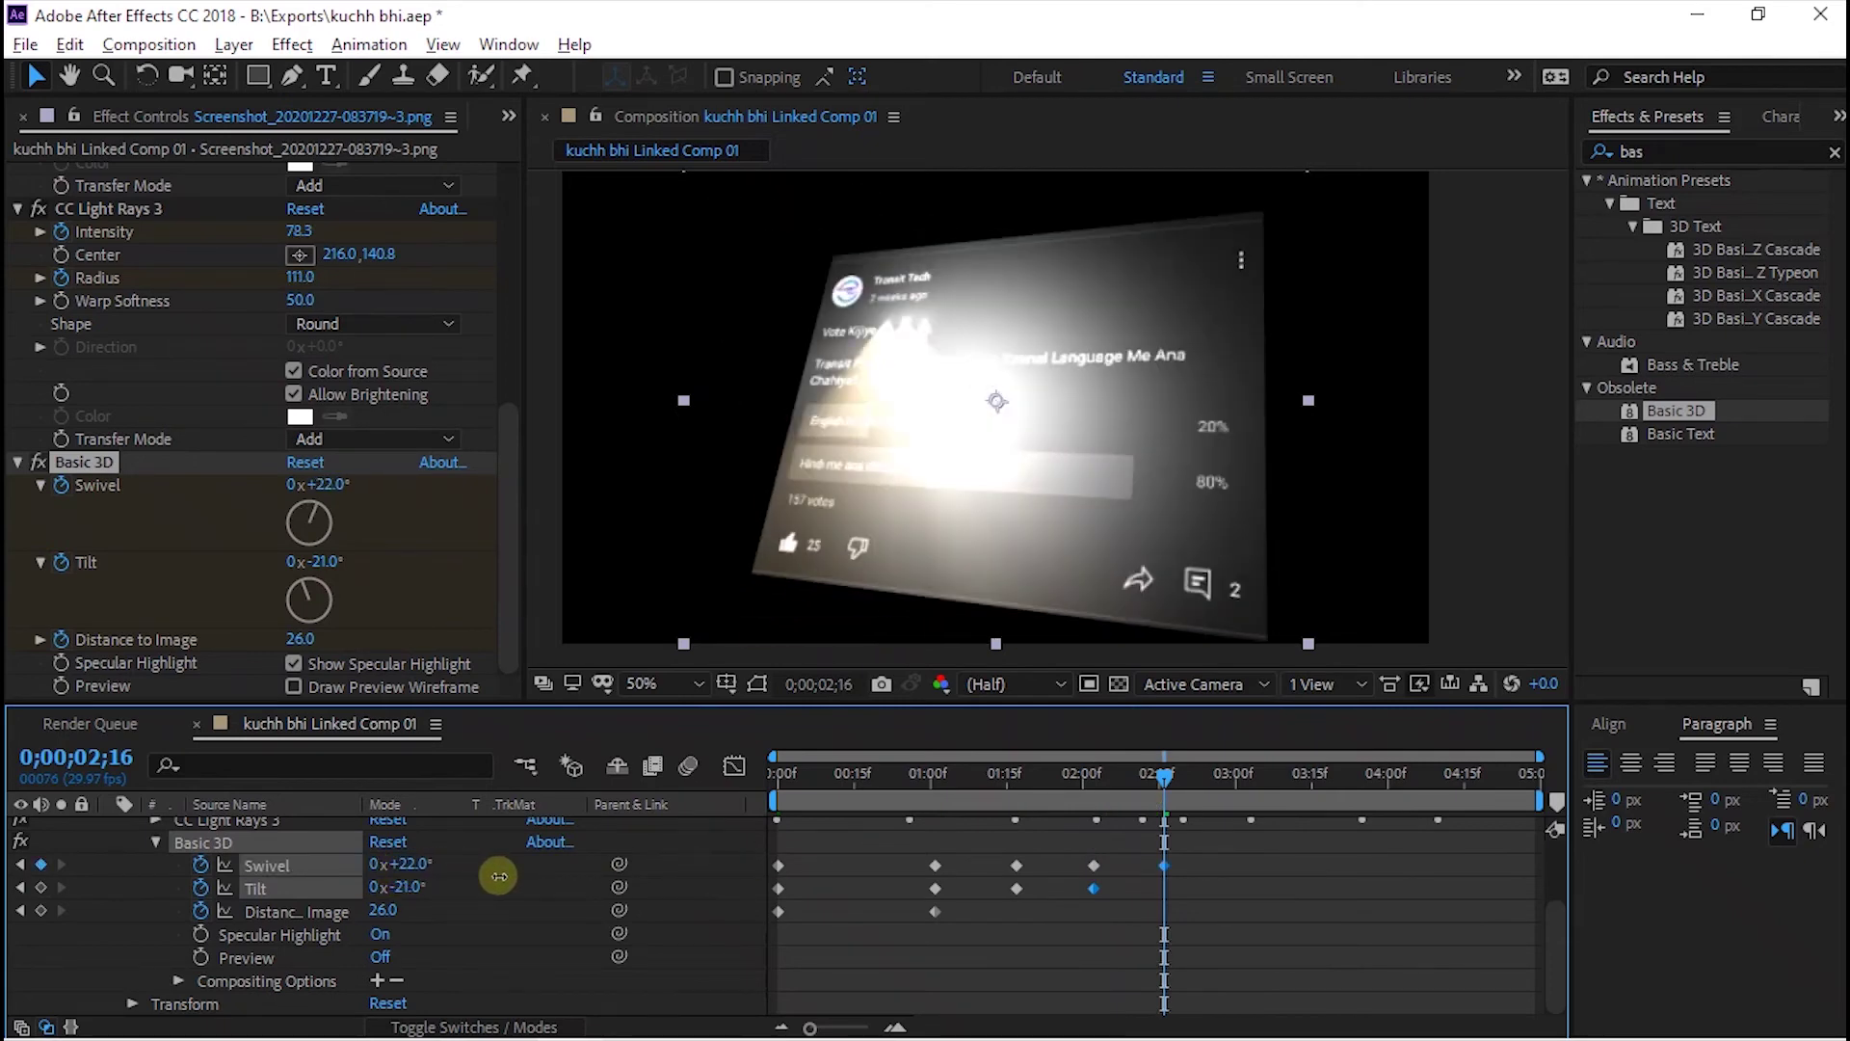
pyautogui.click(1166, 848)
pyautogui.moveTo(1164, 777); pyautogui.dragTo(1224, 777)
pyautogui.moveTo(413, 864)
pyautogui.mouseDown()
pyautogui.moveTo(626, 885)
pyautogui.moveTo(864, 954)
pyautogui.mouseUp()
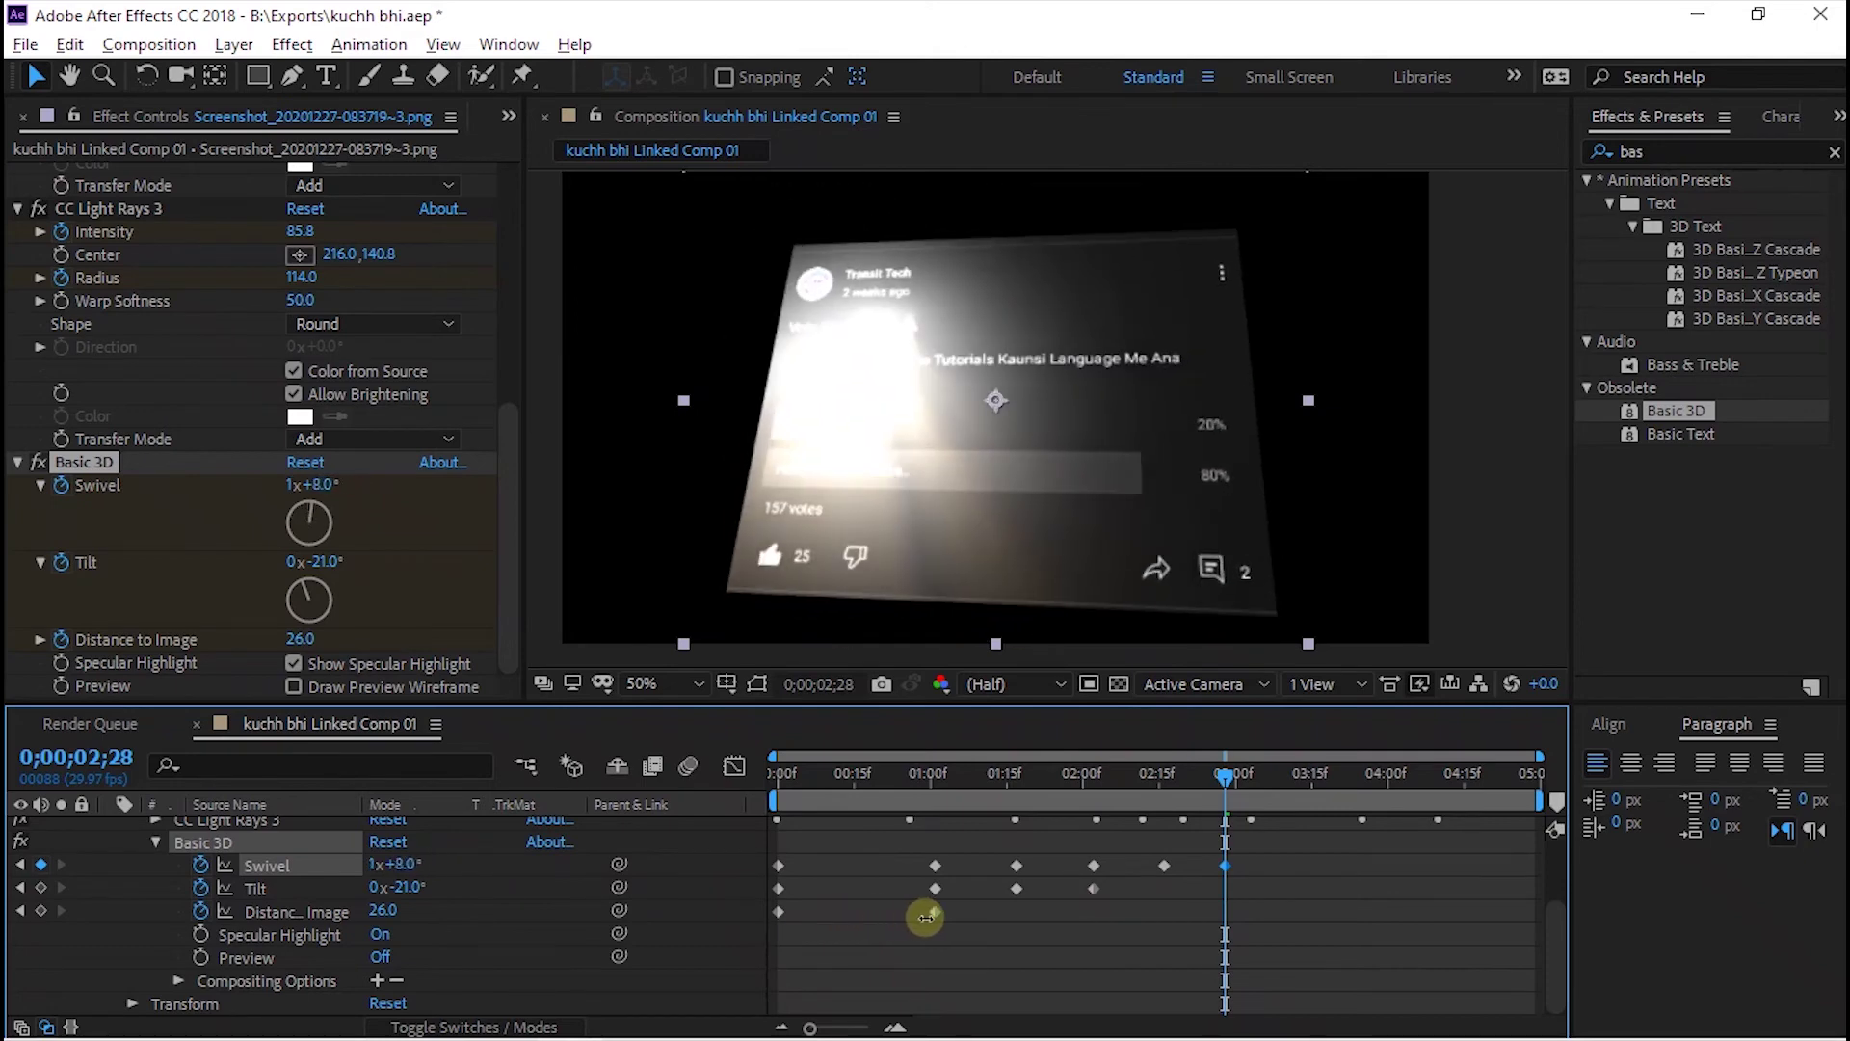
# Keyframe 3;14 through 4;28, ending at Swivel 2x+19°, Tilt -131°, Distance 10, and preview.
pyautogui.moveTo(390, 886)
pyautogui.mouseDown()
pyautogui.moveTo(443, 865)
pyautogui.moveTo(376, 909)
pyautogui.mouseUp()
pyautogui.press('pagedown')
pyautogui.press('pagedown')
pyautogui.press('pagedown')
pyautogui.press('pagedown')
pyautogui.press('pagedown')
pyautogui.press('pagedown')
pyautogui.press('pageup')
pyautogui.press('pageup')
pyautogui.press('pageup')
pyautogui.moveTo(1384, 775); pyautogui.dragTo(1398, 775)
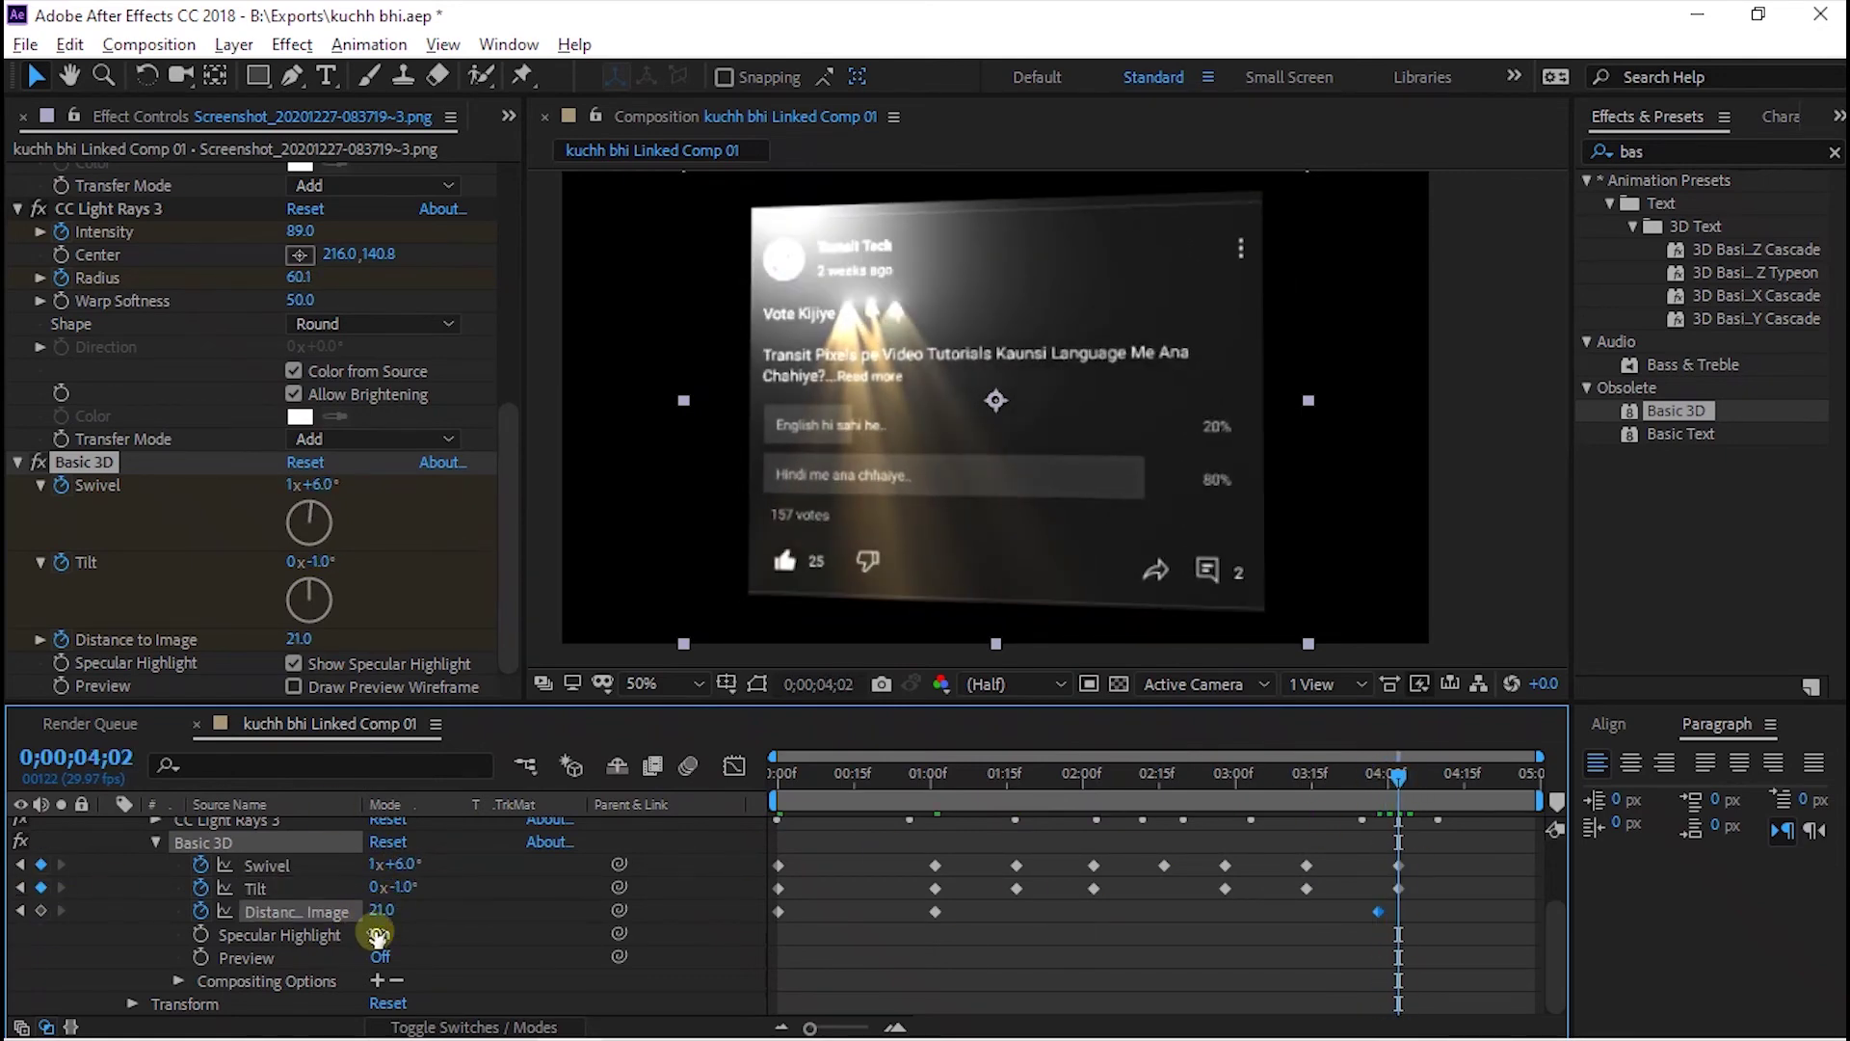
pyautogui.moveTo(382, 910); pyautogui.dragTo(638, 914)
pyautogui.press('space')
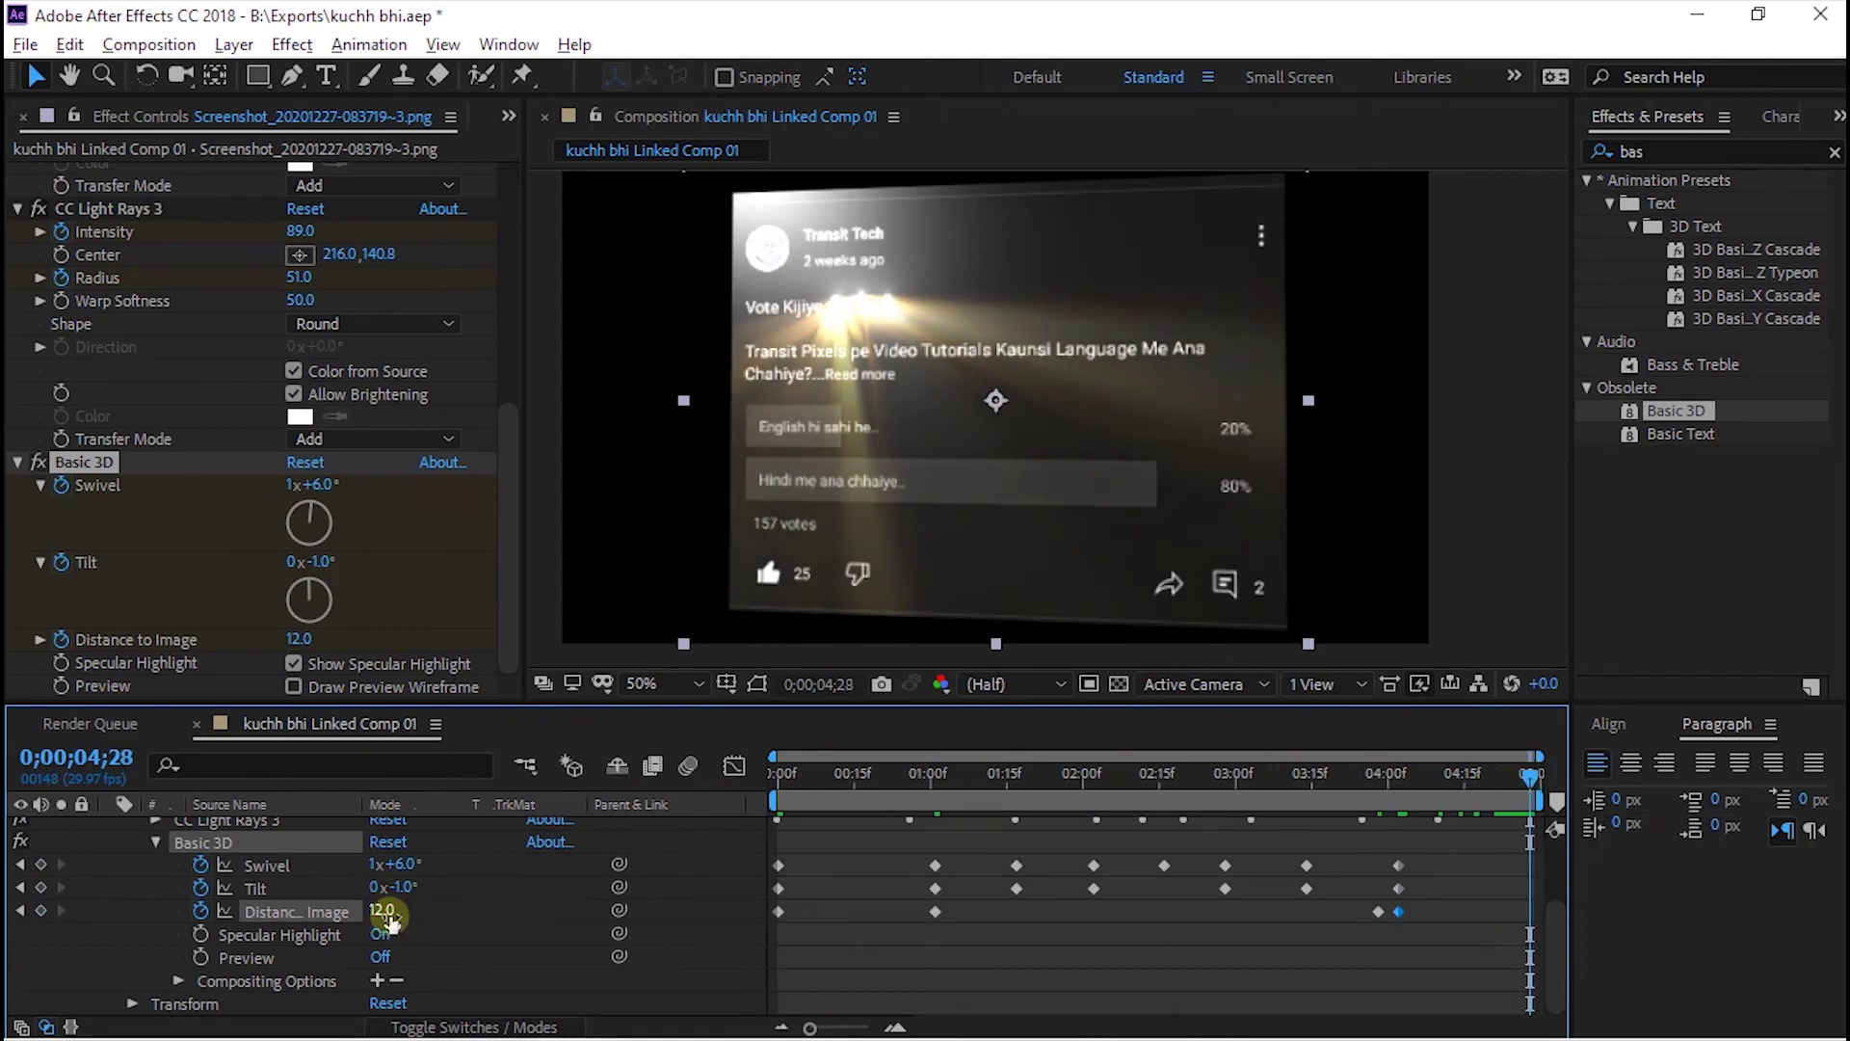
pyautogui.moveTo(396, 865); pyautogui.dragTo(681, 859)
pyautogui.moveTo(382, 910)
pyautogui.mouseDown()
pyautogui.moveTo(578, 908)
pyautogui.moveTo(95, 853)
pyautogui.mouseUp()
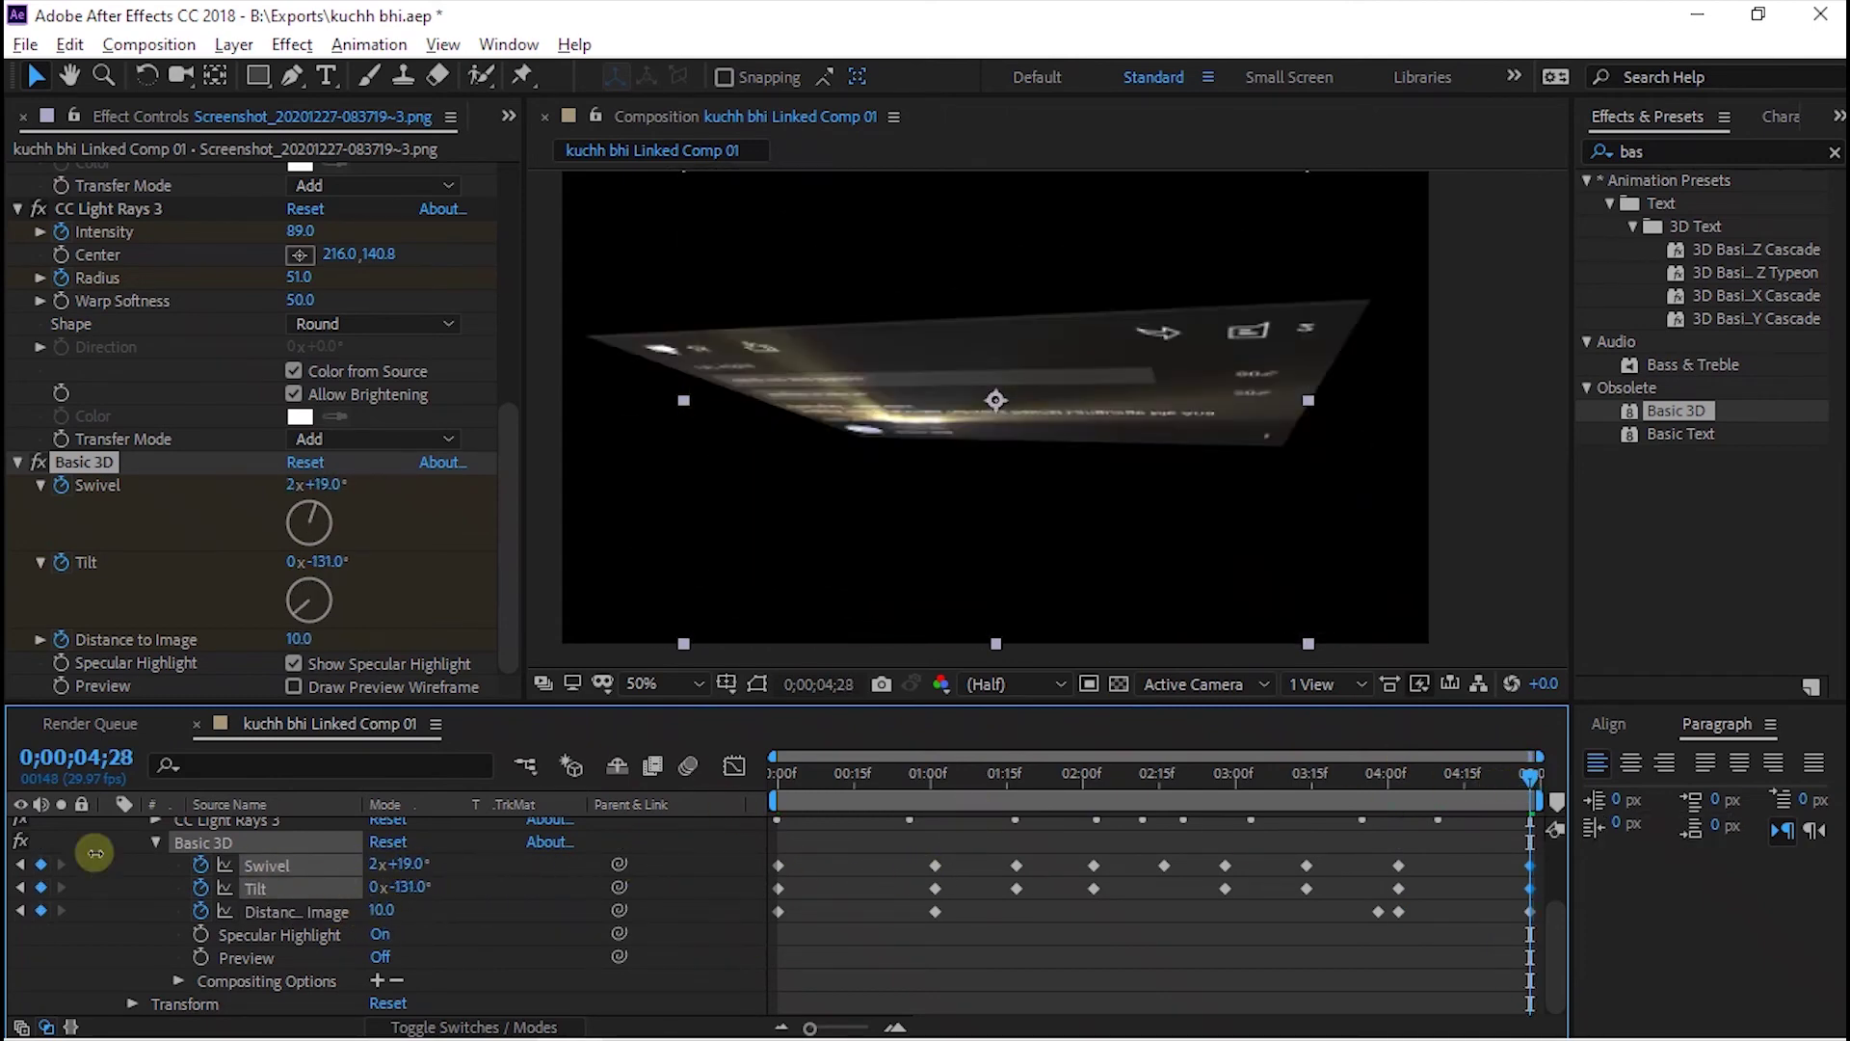
pyautogui.press('space')
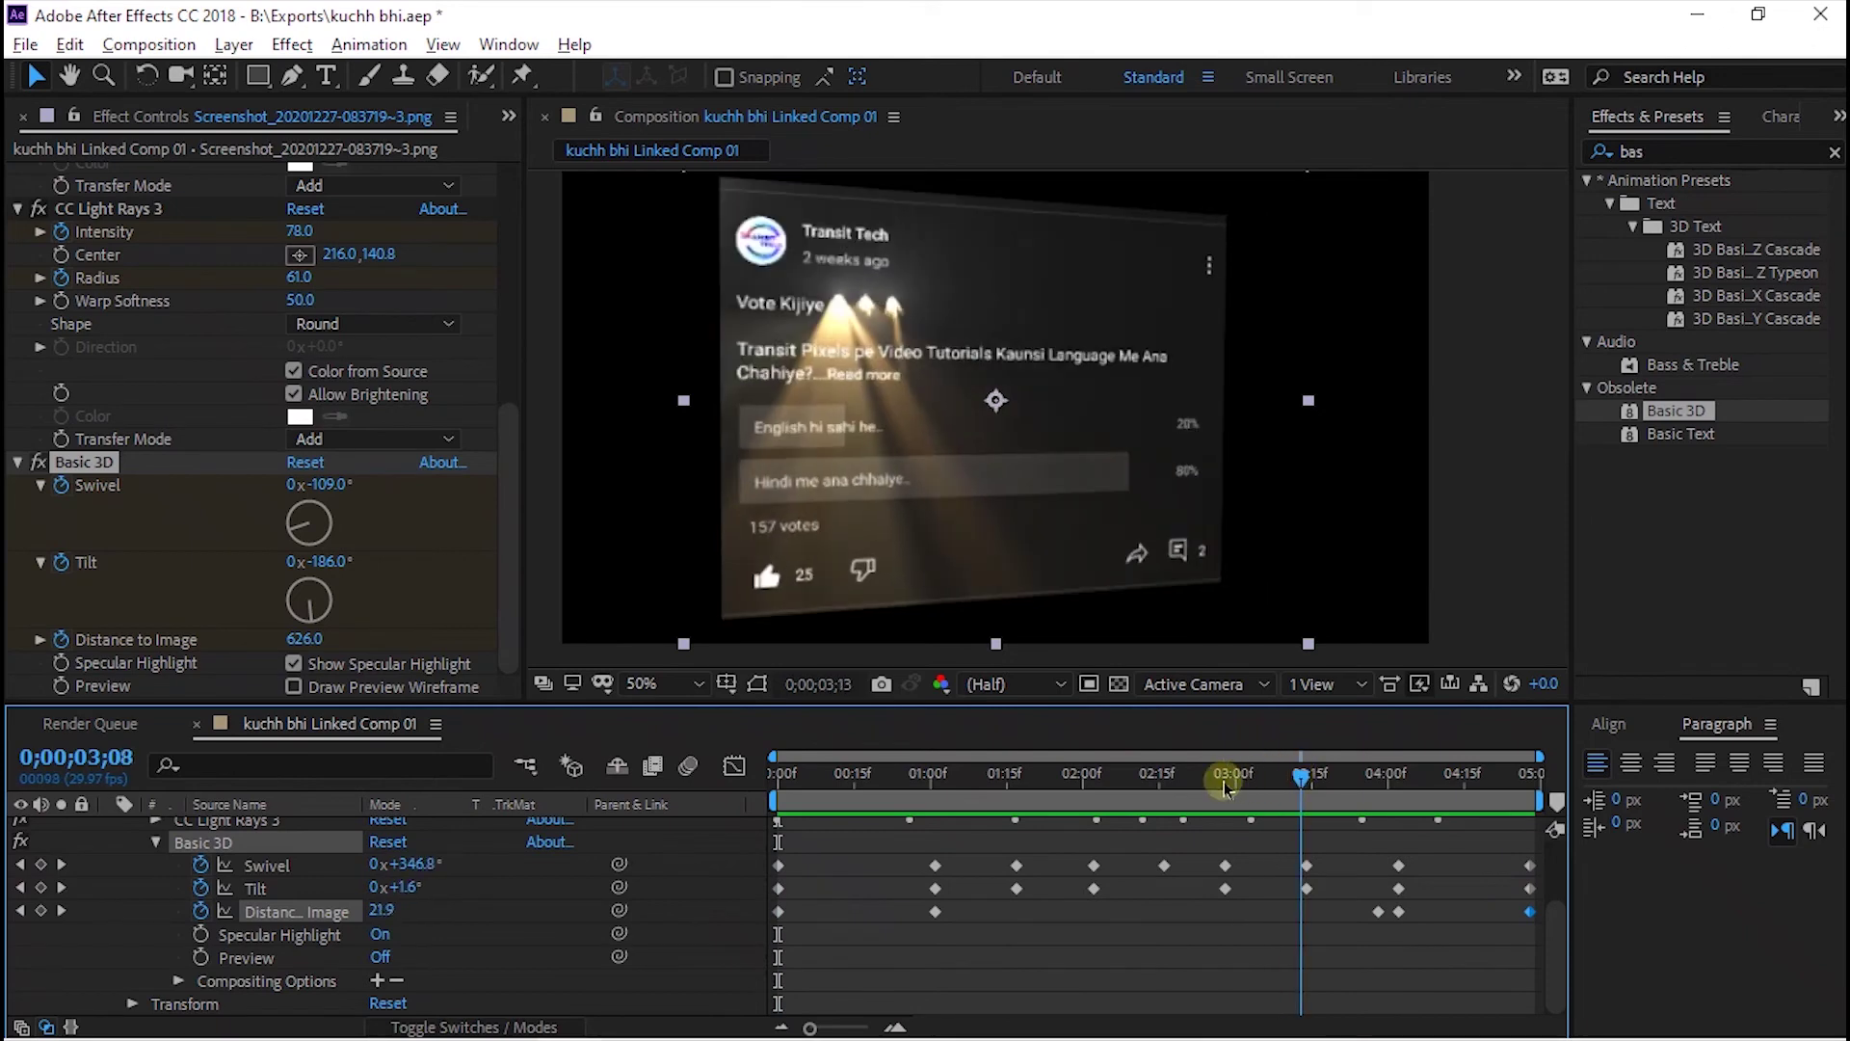
# Replay the card motion from about 1;25, then ease out of the first Swivel, Tilt and Distance keyframes.
pyautogui.moveTo(1145, 782); pyautogui.dragTo(1057, 775)
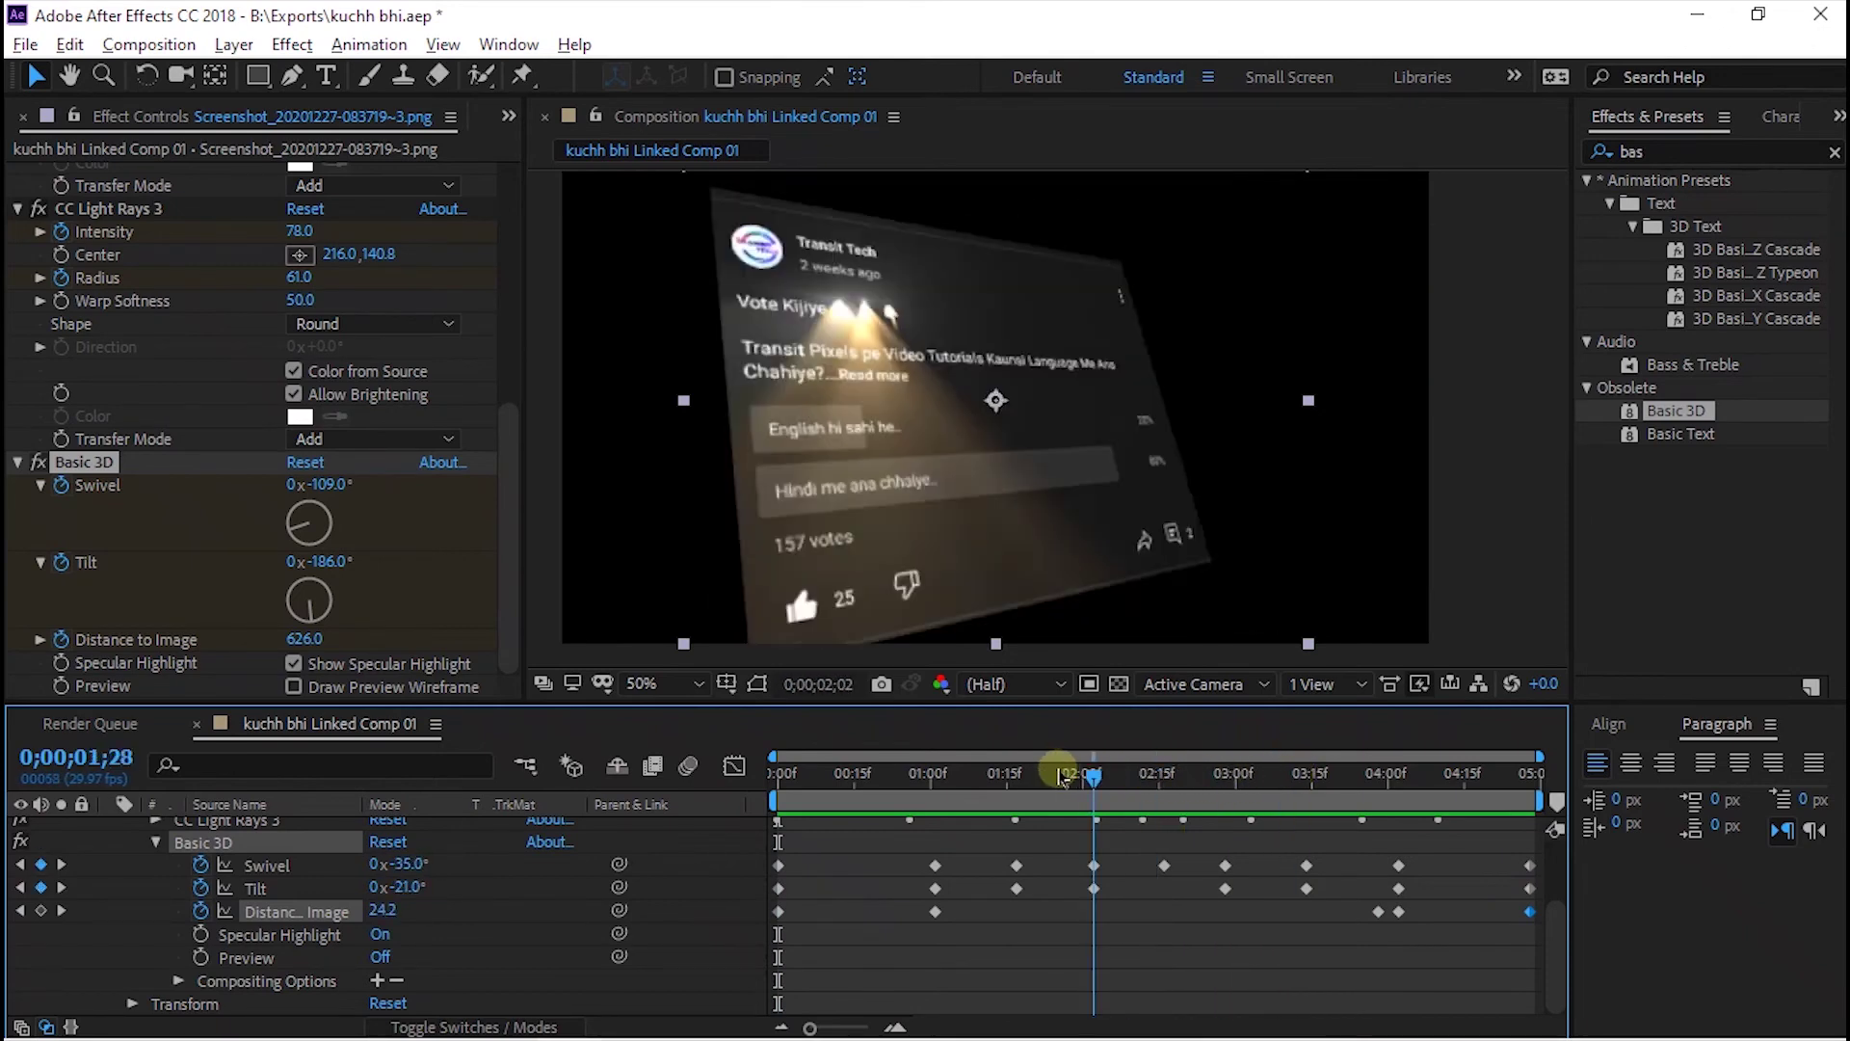
pyautogui.press('space')
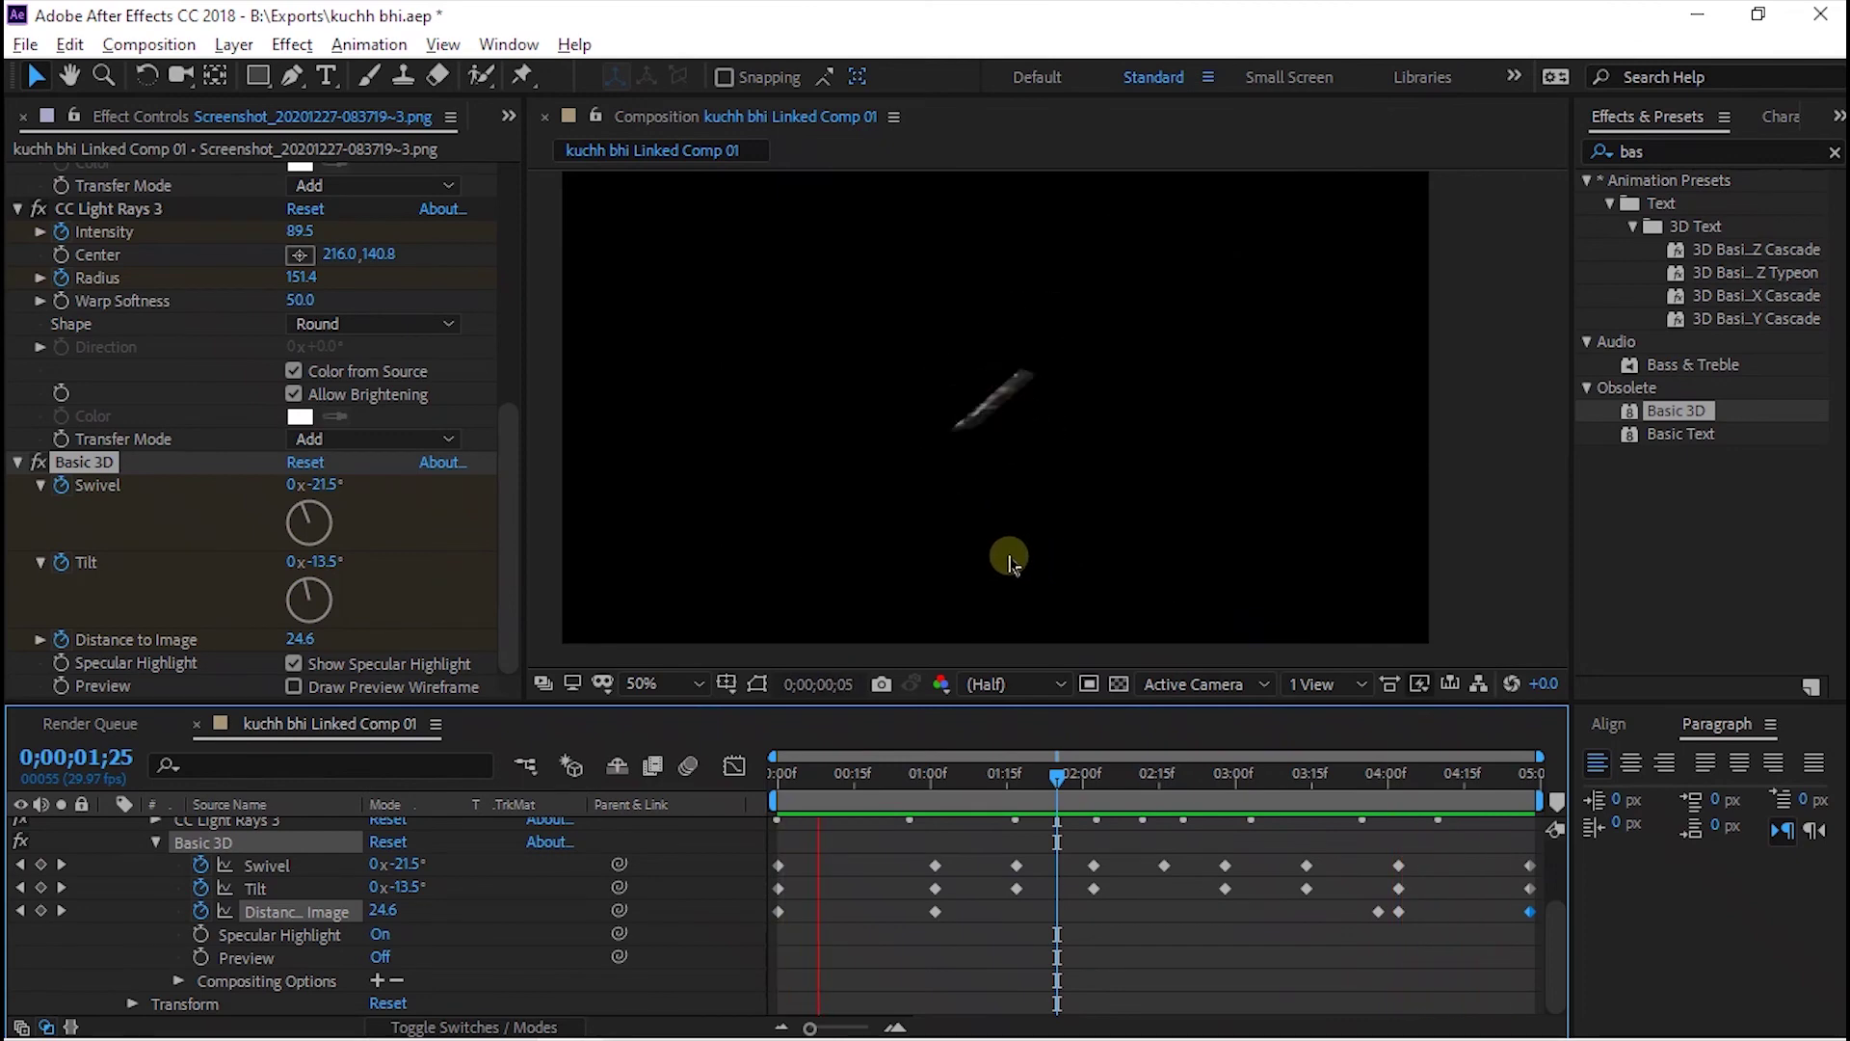
pyautogui.moveTo(795, 834); pyautogui.dragTo(768, 944)
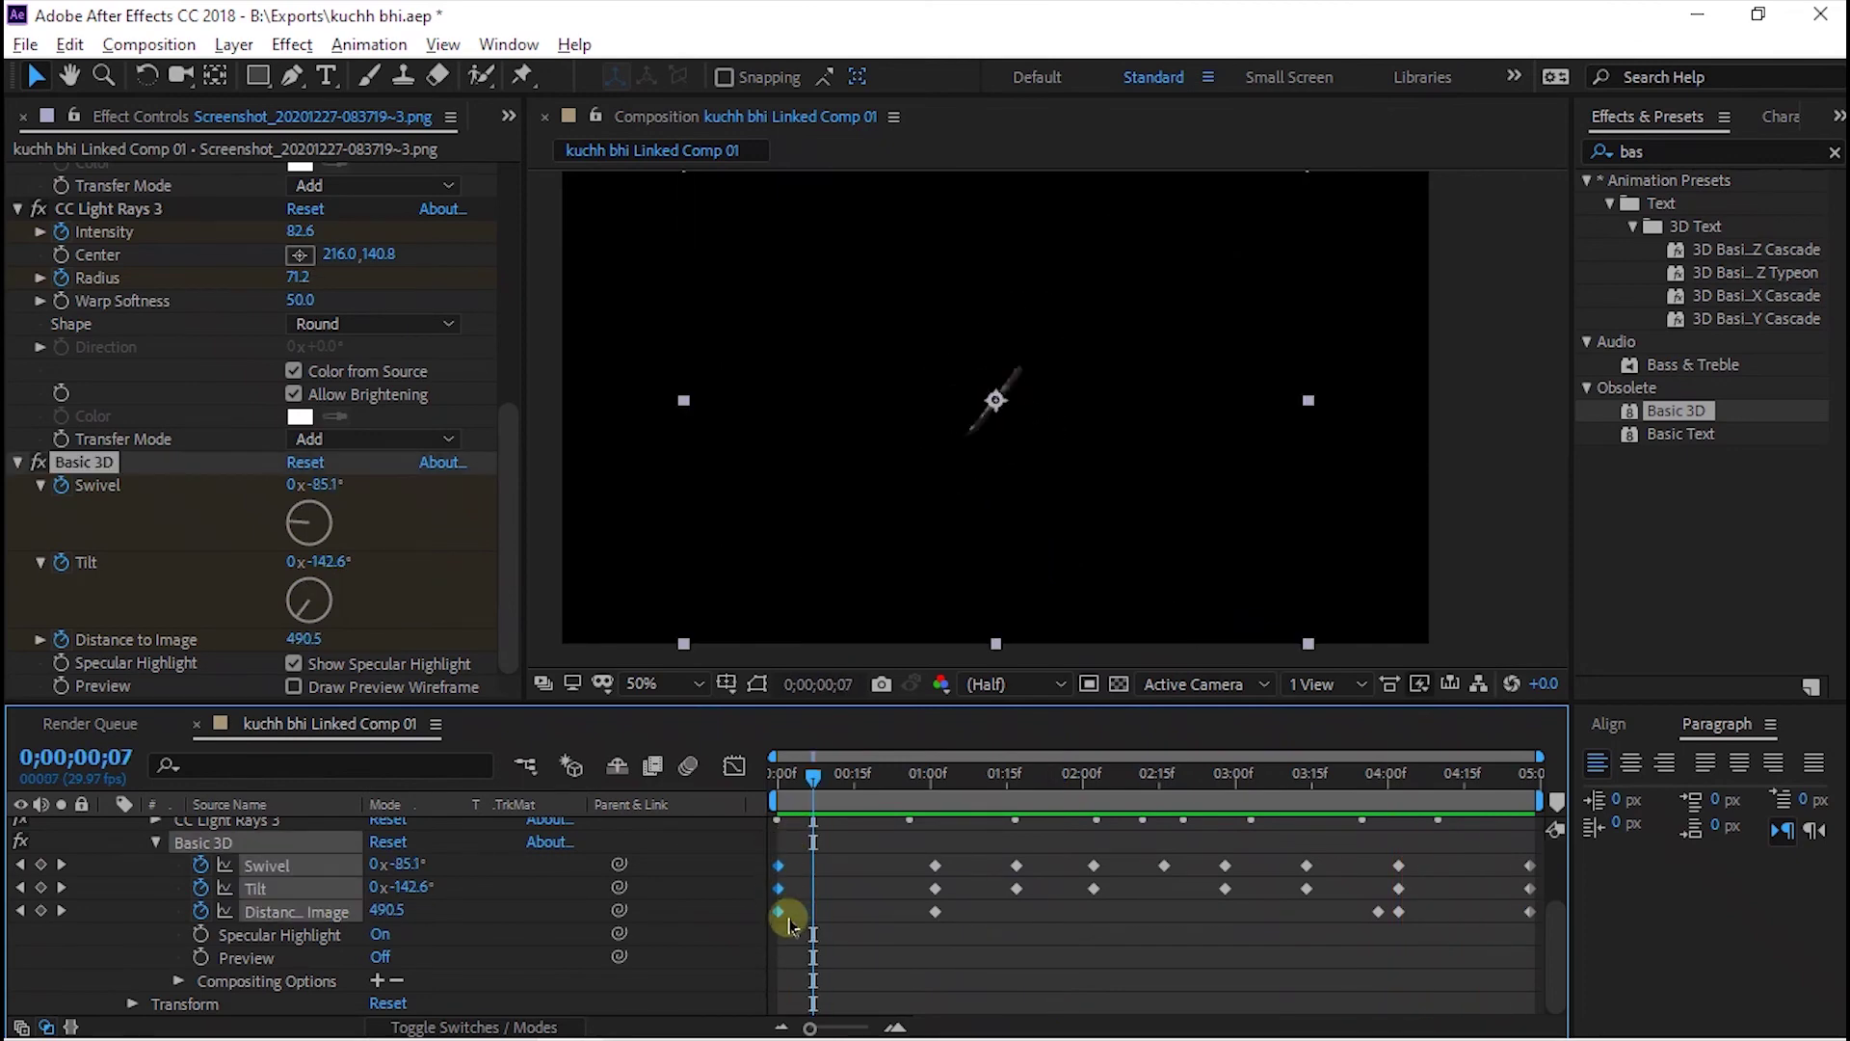
pyautogui.moveTo(783, 920)
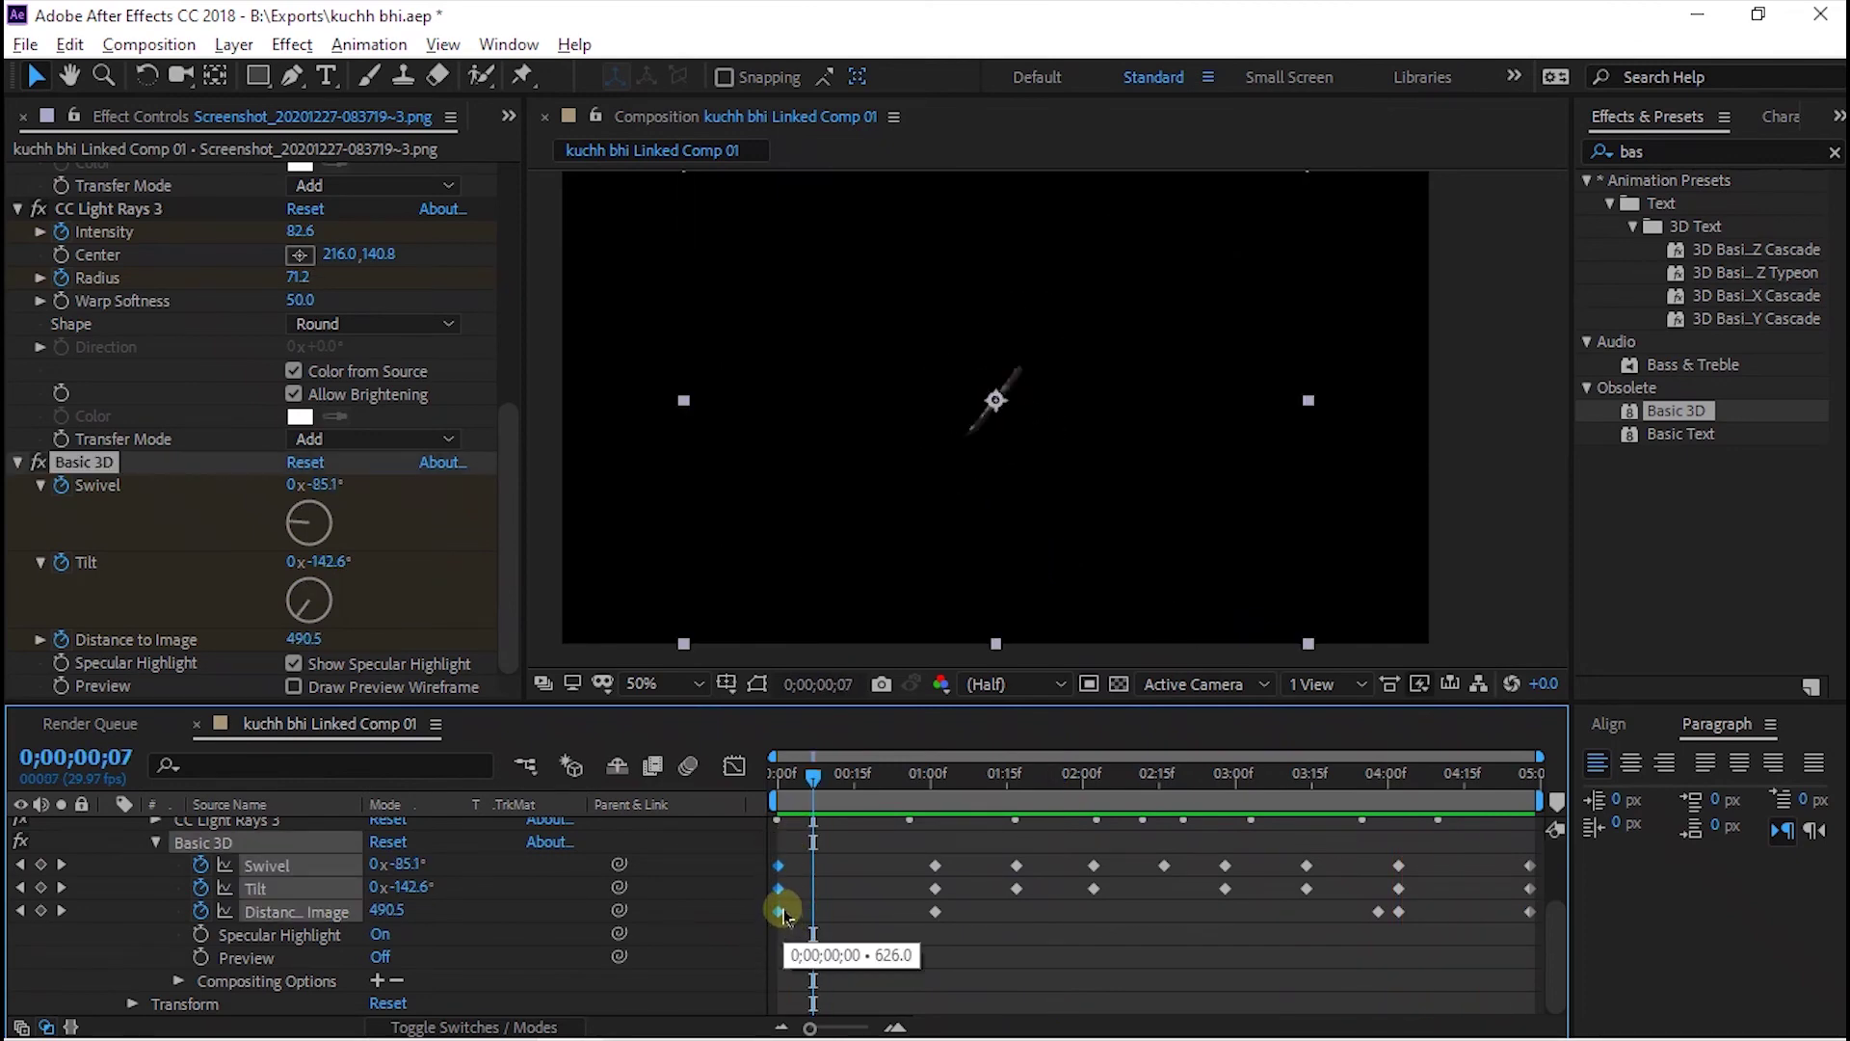
pyautogui.rightClick(783, 913)
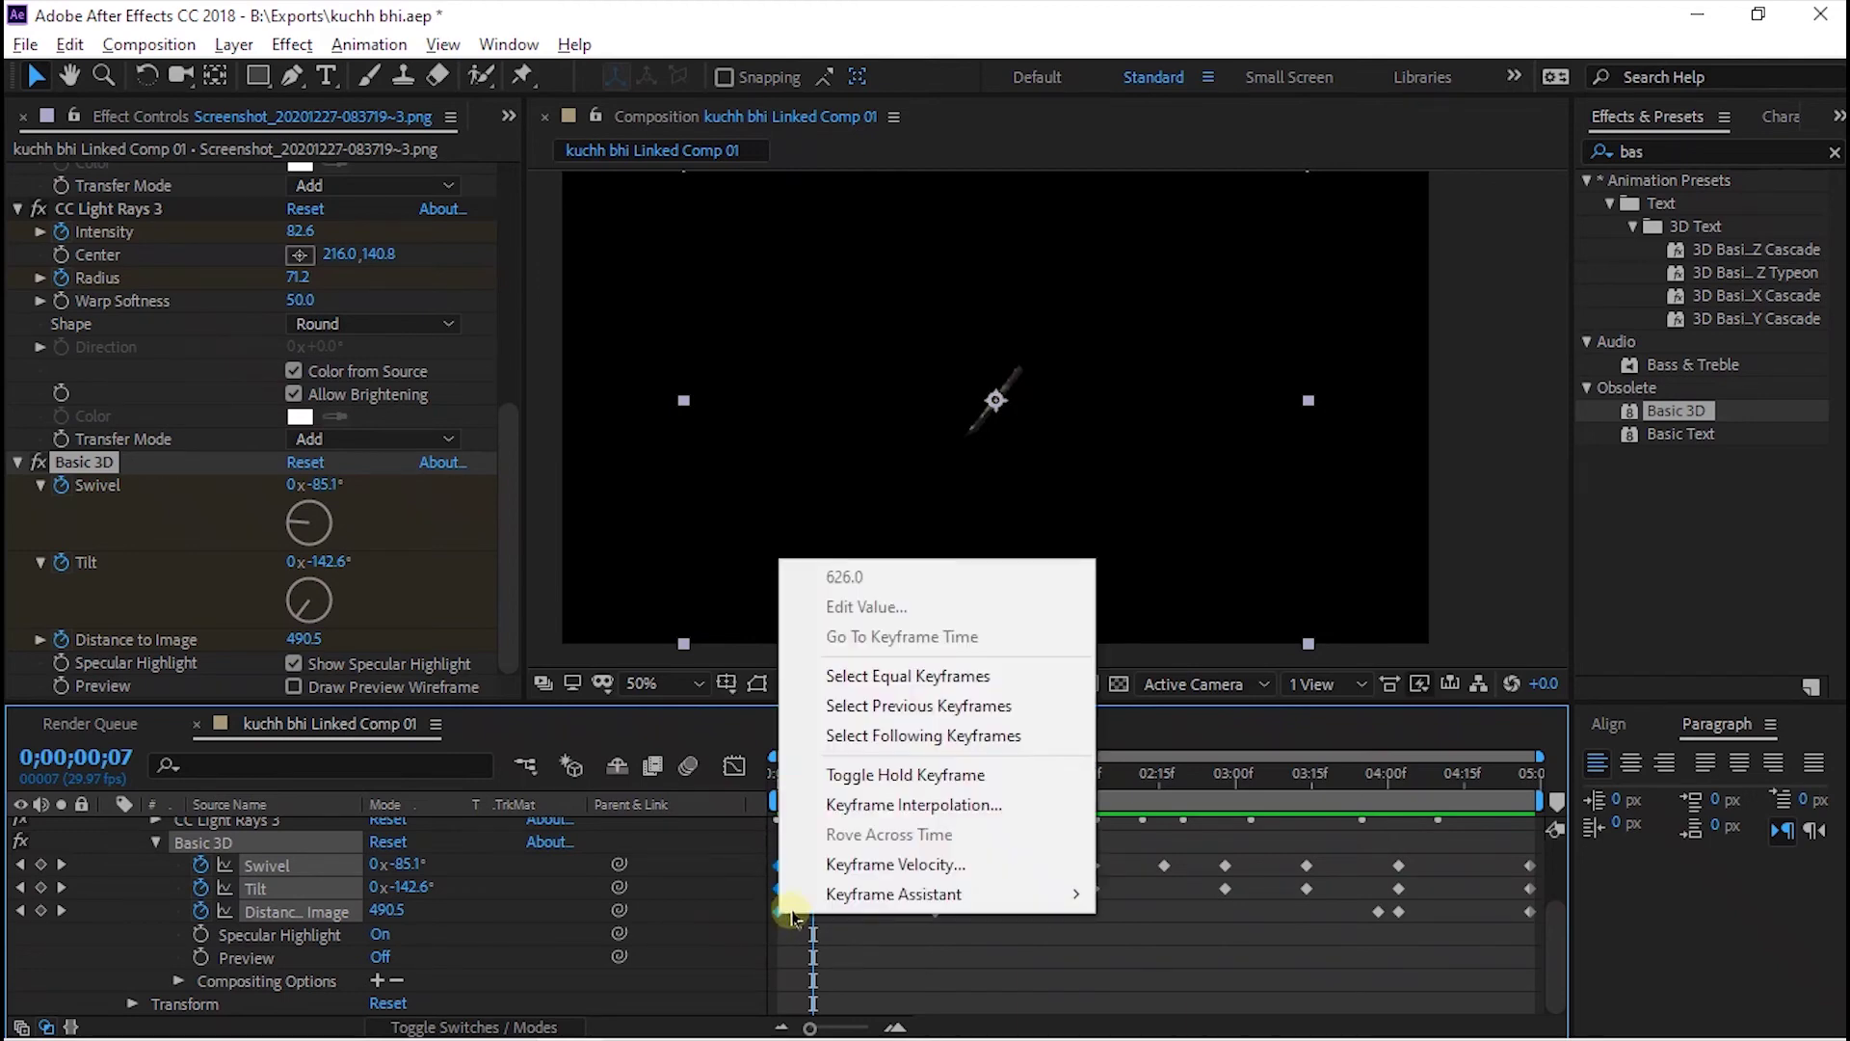
pyautogui.moveTo(836, 909)
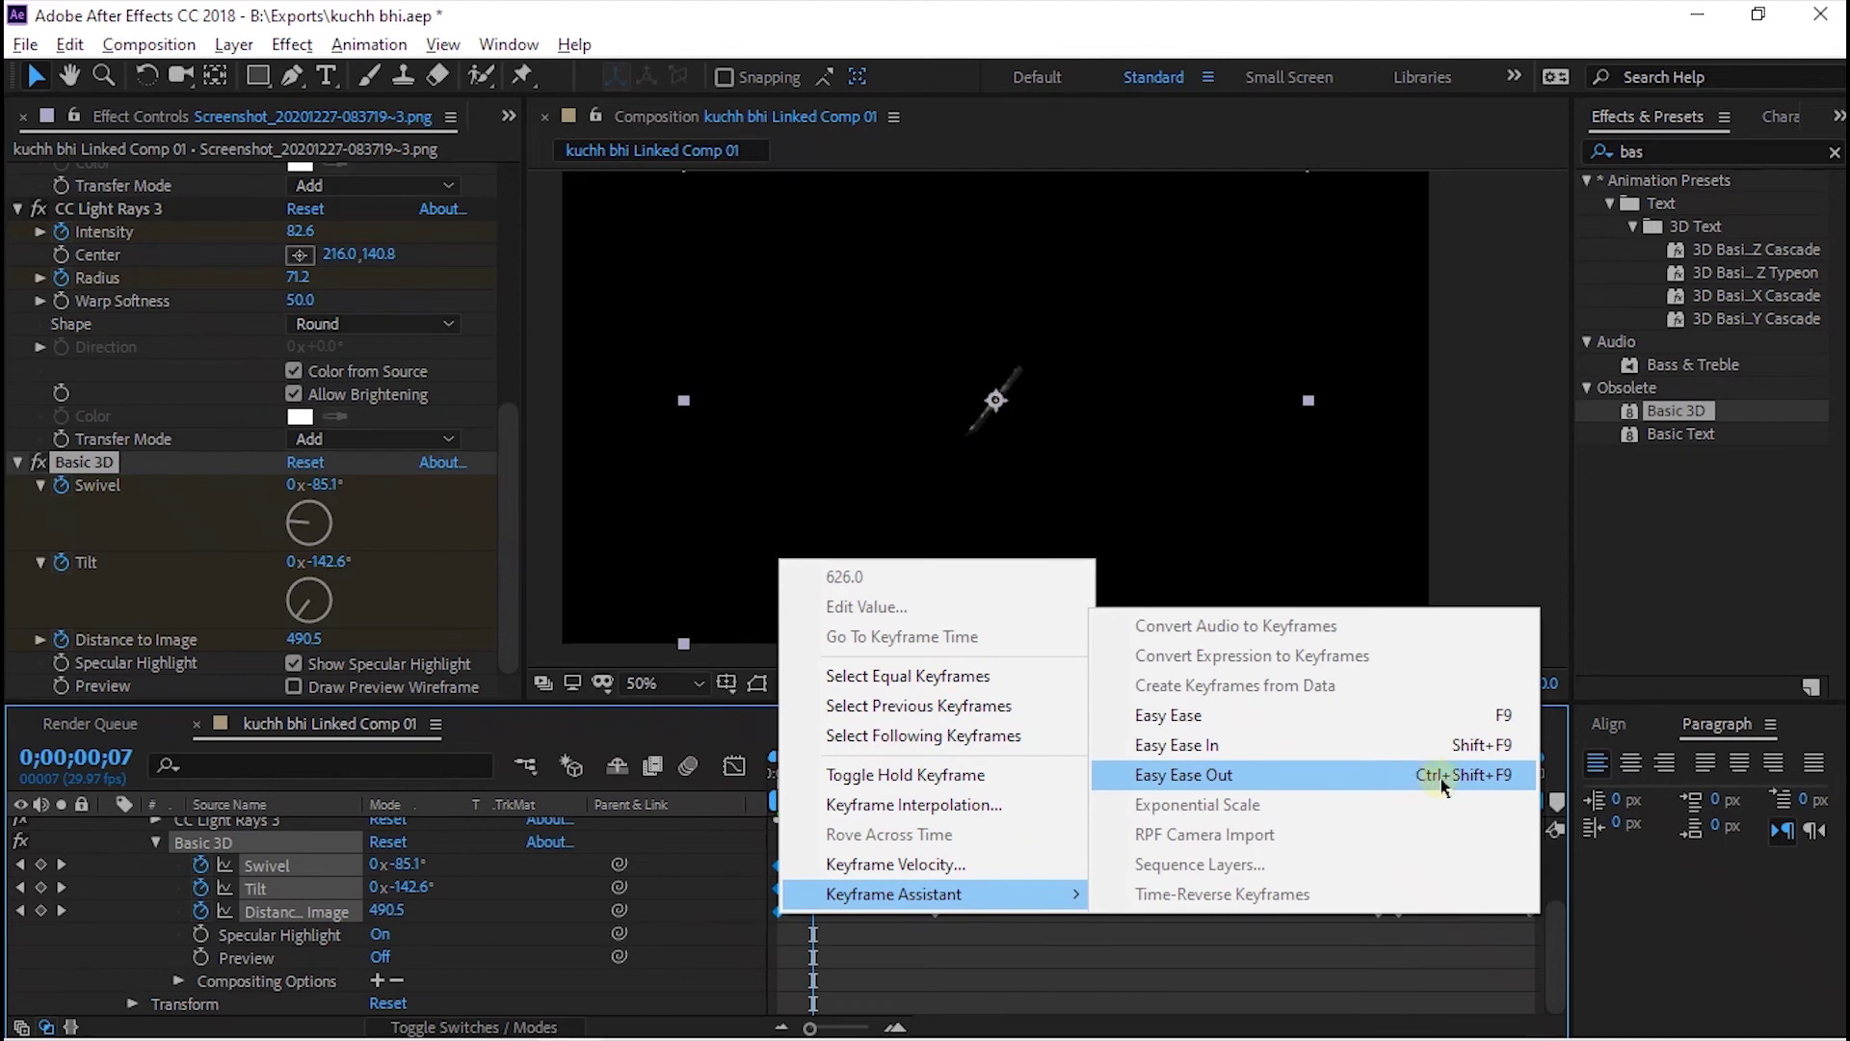
pyautogui.click(1504, 790)
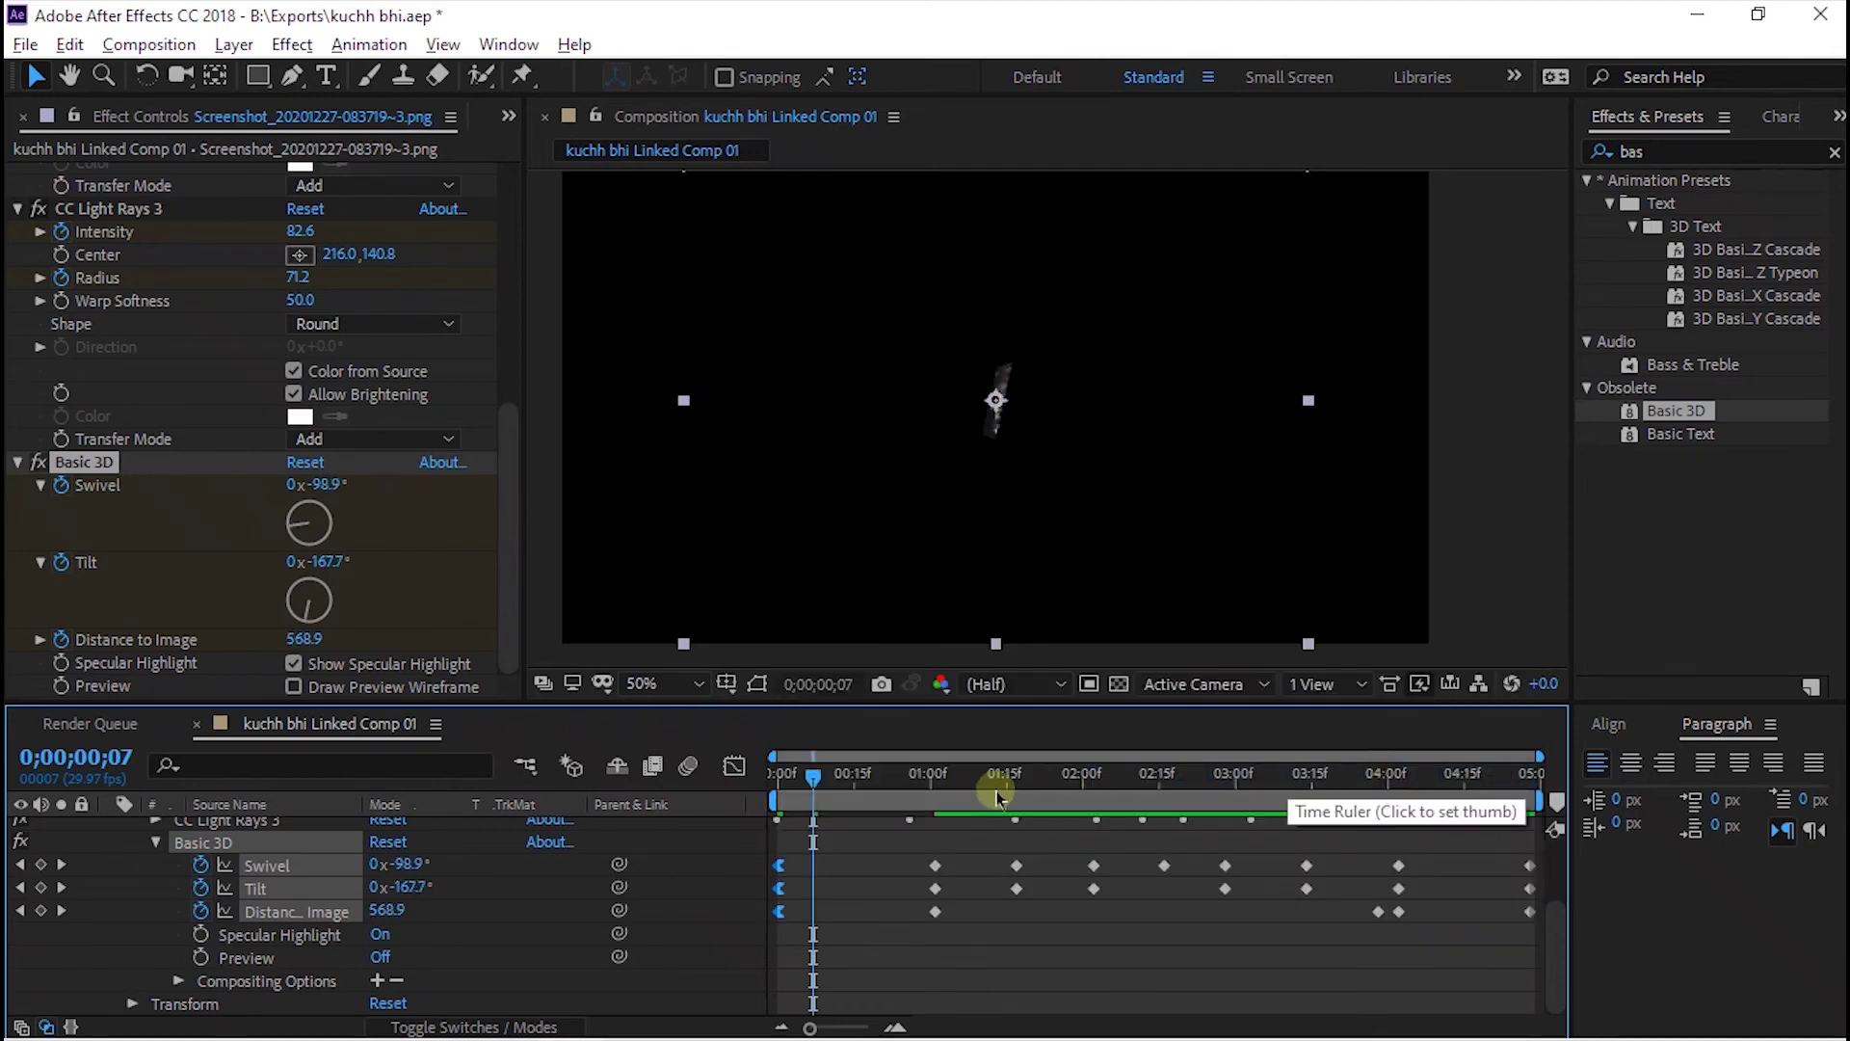
# Apply Easy Ease to the remaining Basic 3D keyframes and check the swivel at 0;00;01;20.
pyautogui.moveTo(849, 782); pyautogui.dragTo(991, 783)
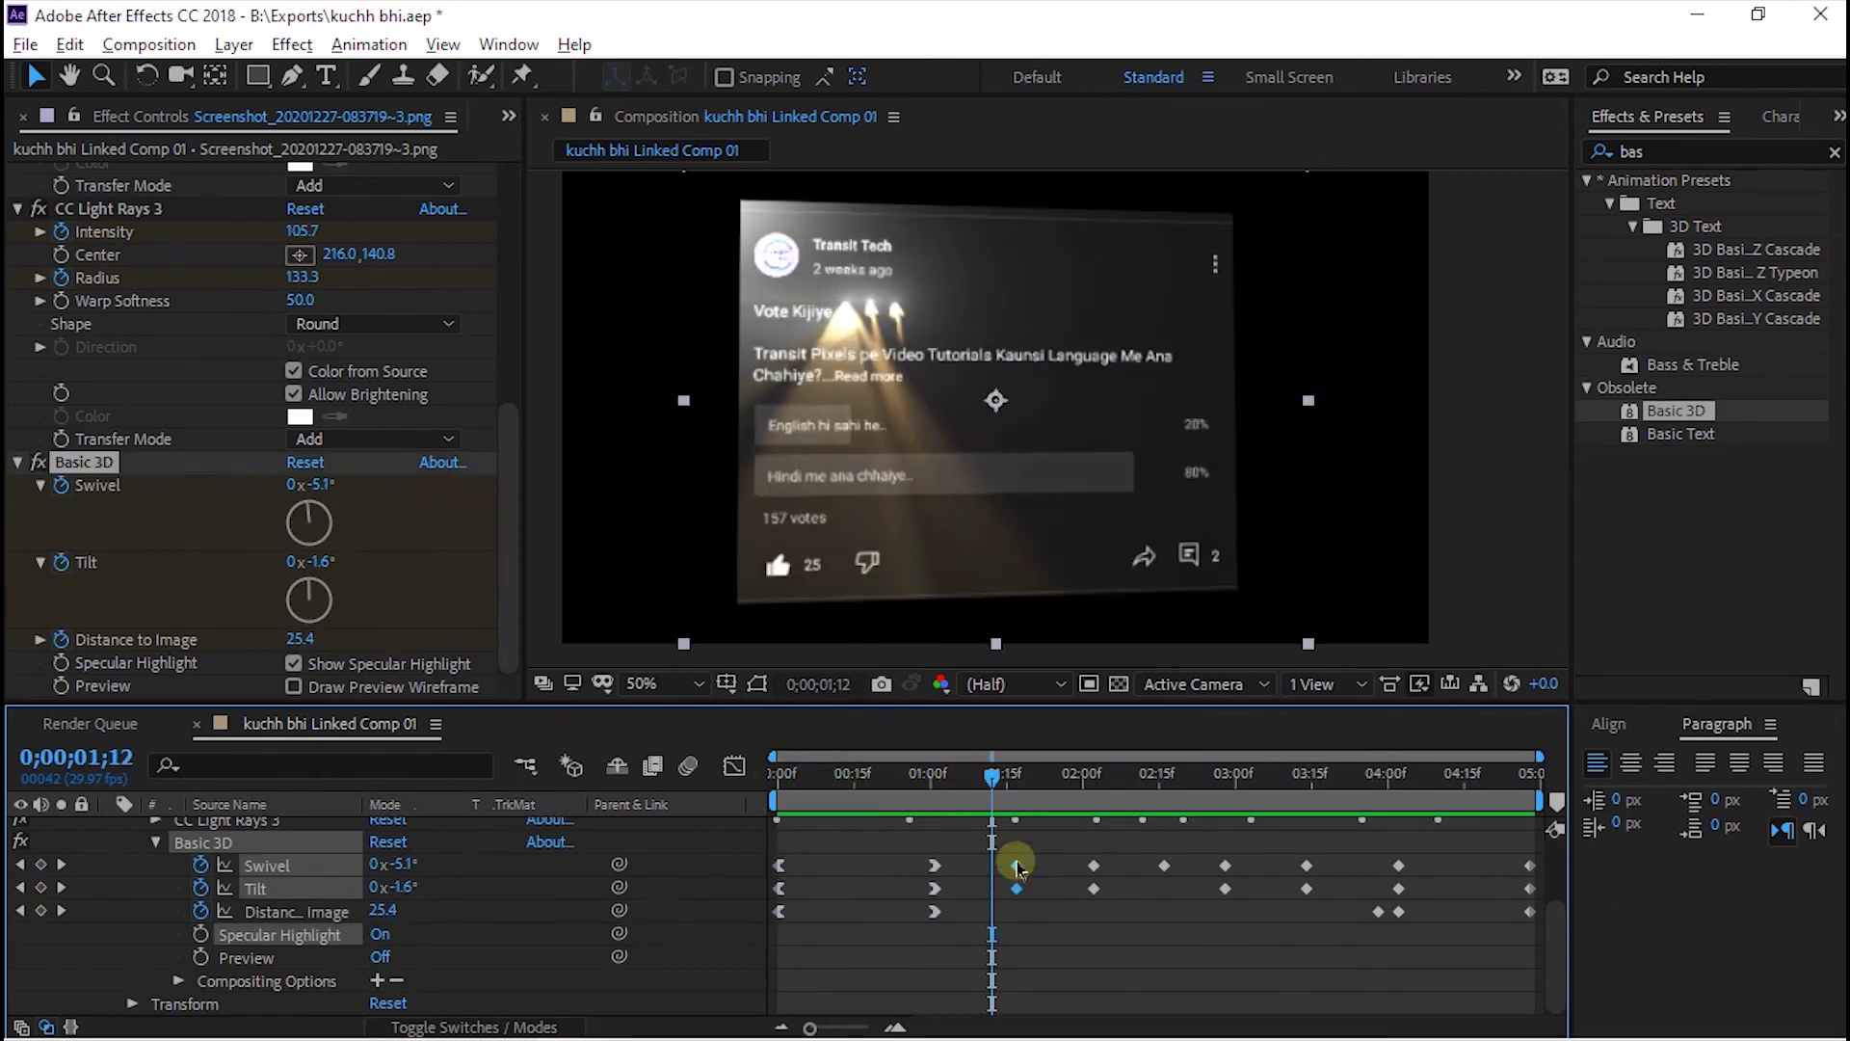
pyautogui.rightClick(1226, 865)
pyautogui.click(1036, 762)
pyautogui.rightClick(1515, 865)
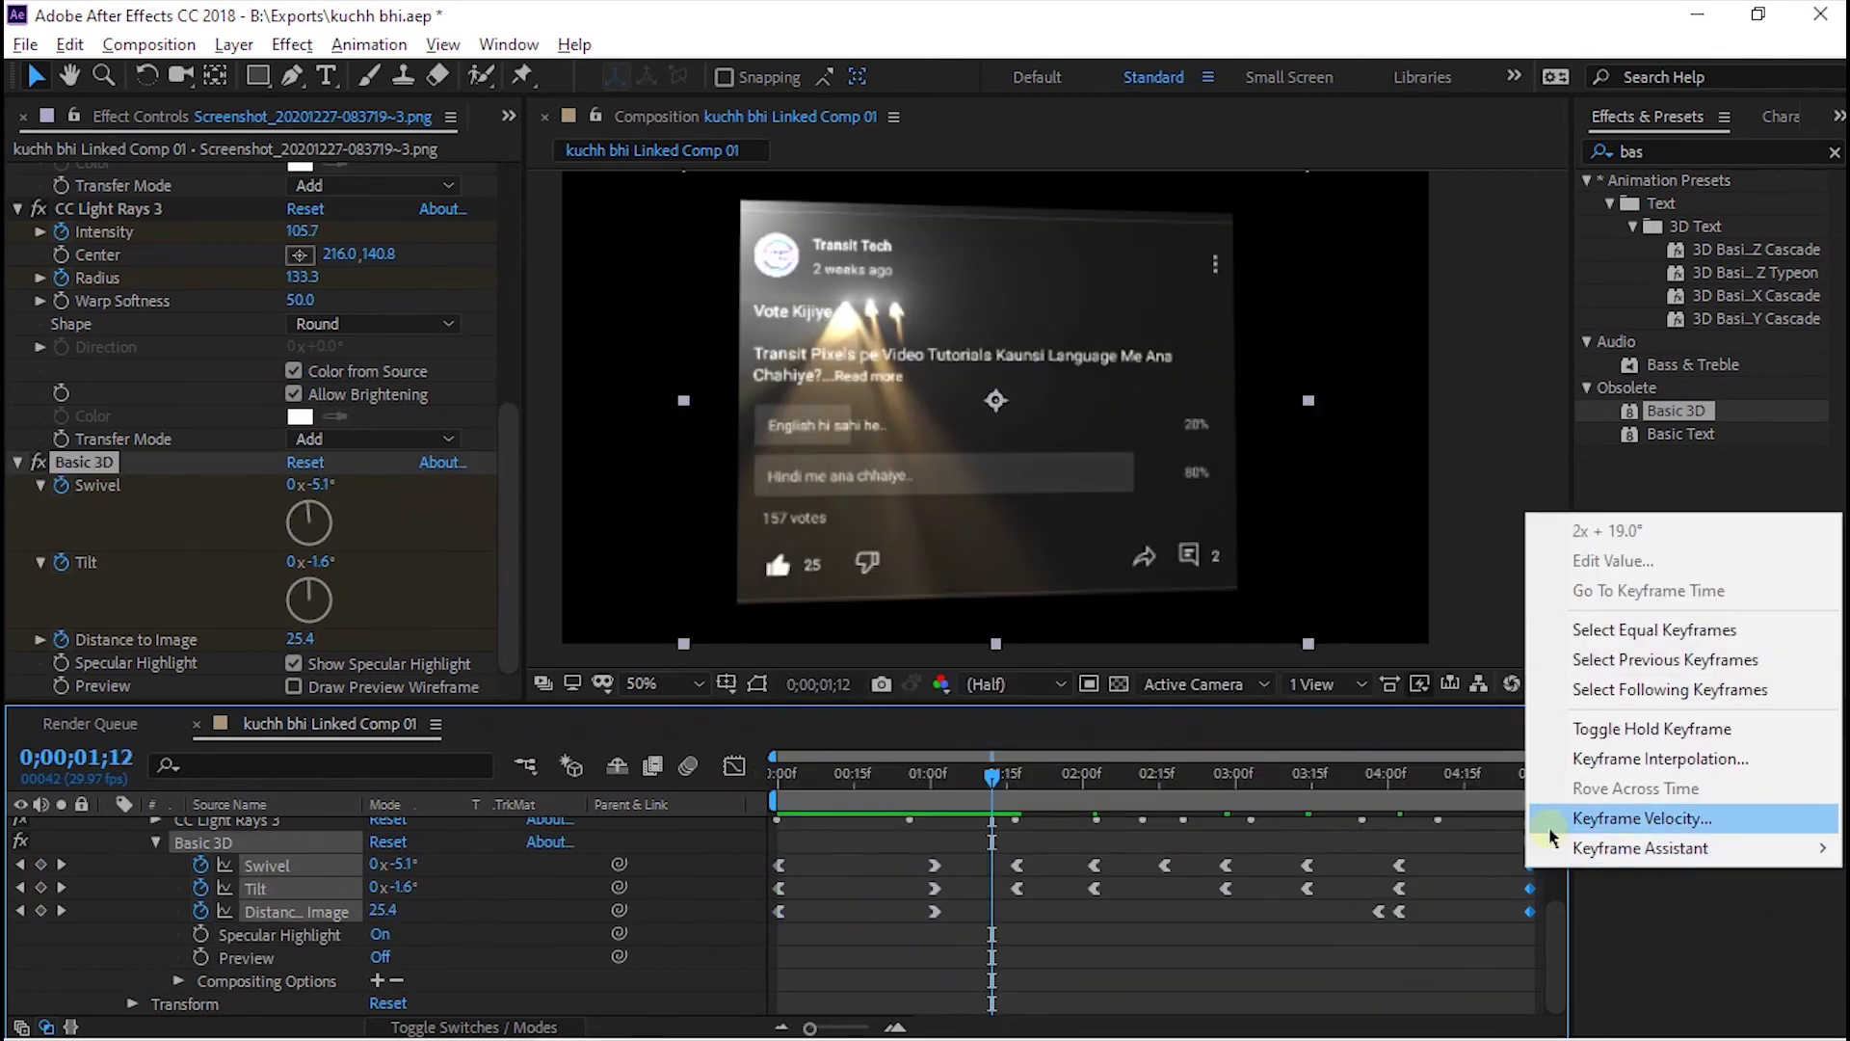
pyautogui.click(1590, 756)
pyautogui.press('Escape')
pyautogui.rightClick(1529, 865)
pyautogui.click(1362, 703)
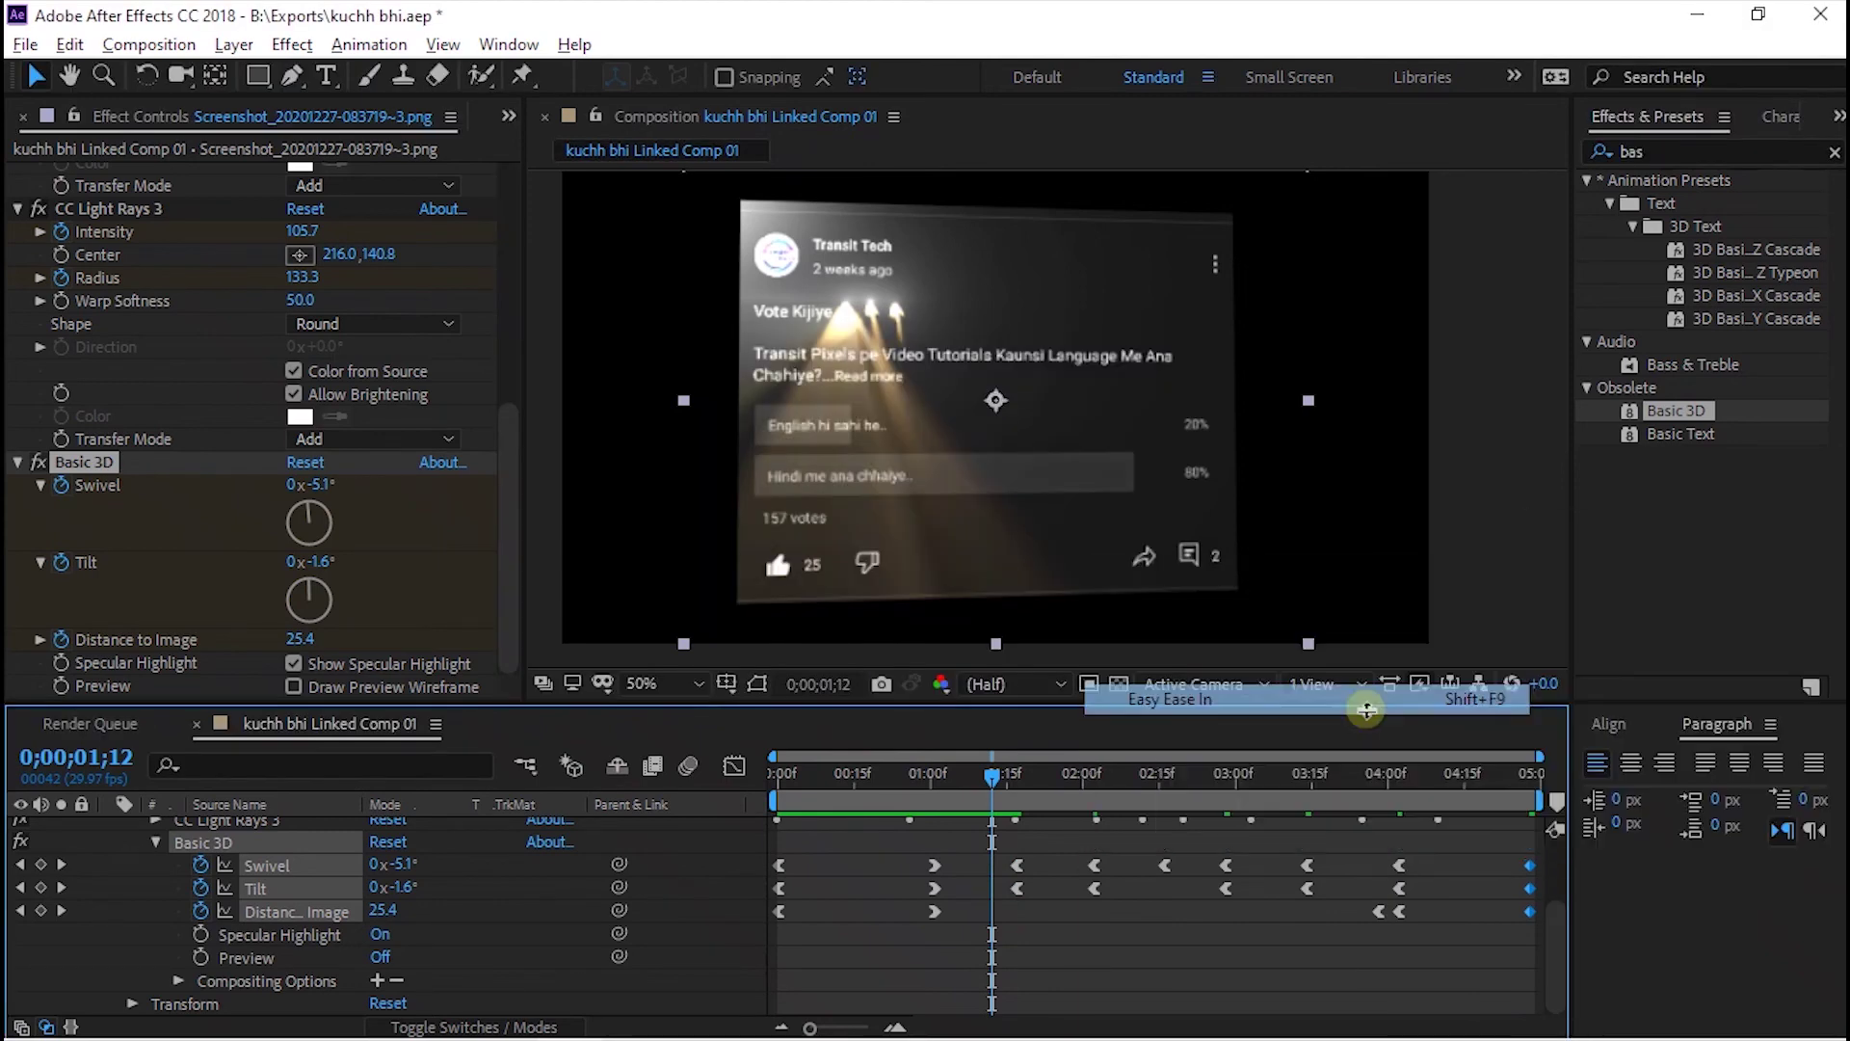
pyautogui.moveTo(1185, 780); pyautogui.dragTo(1032, 782)
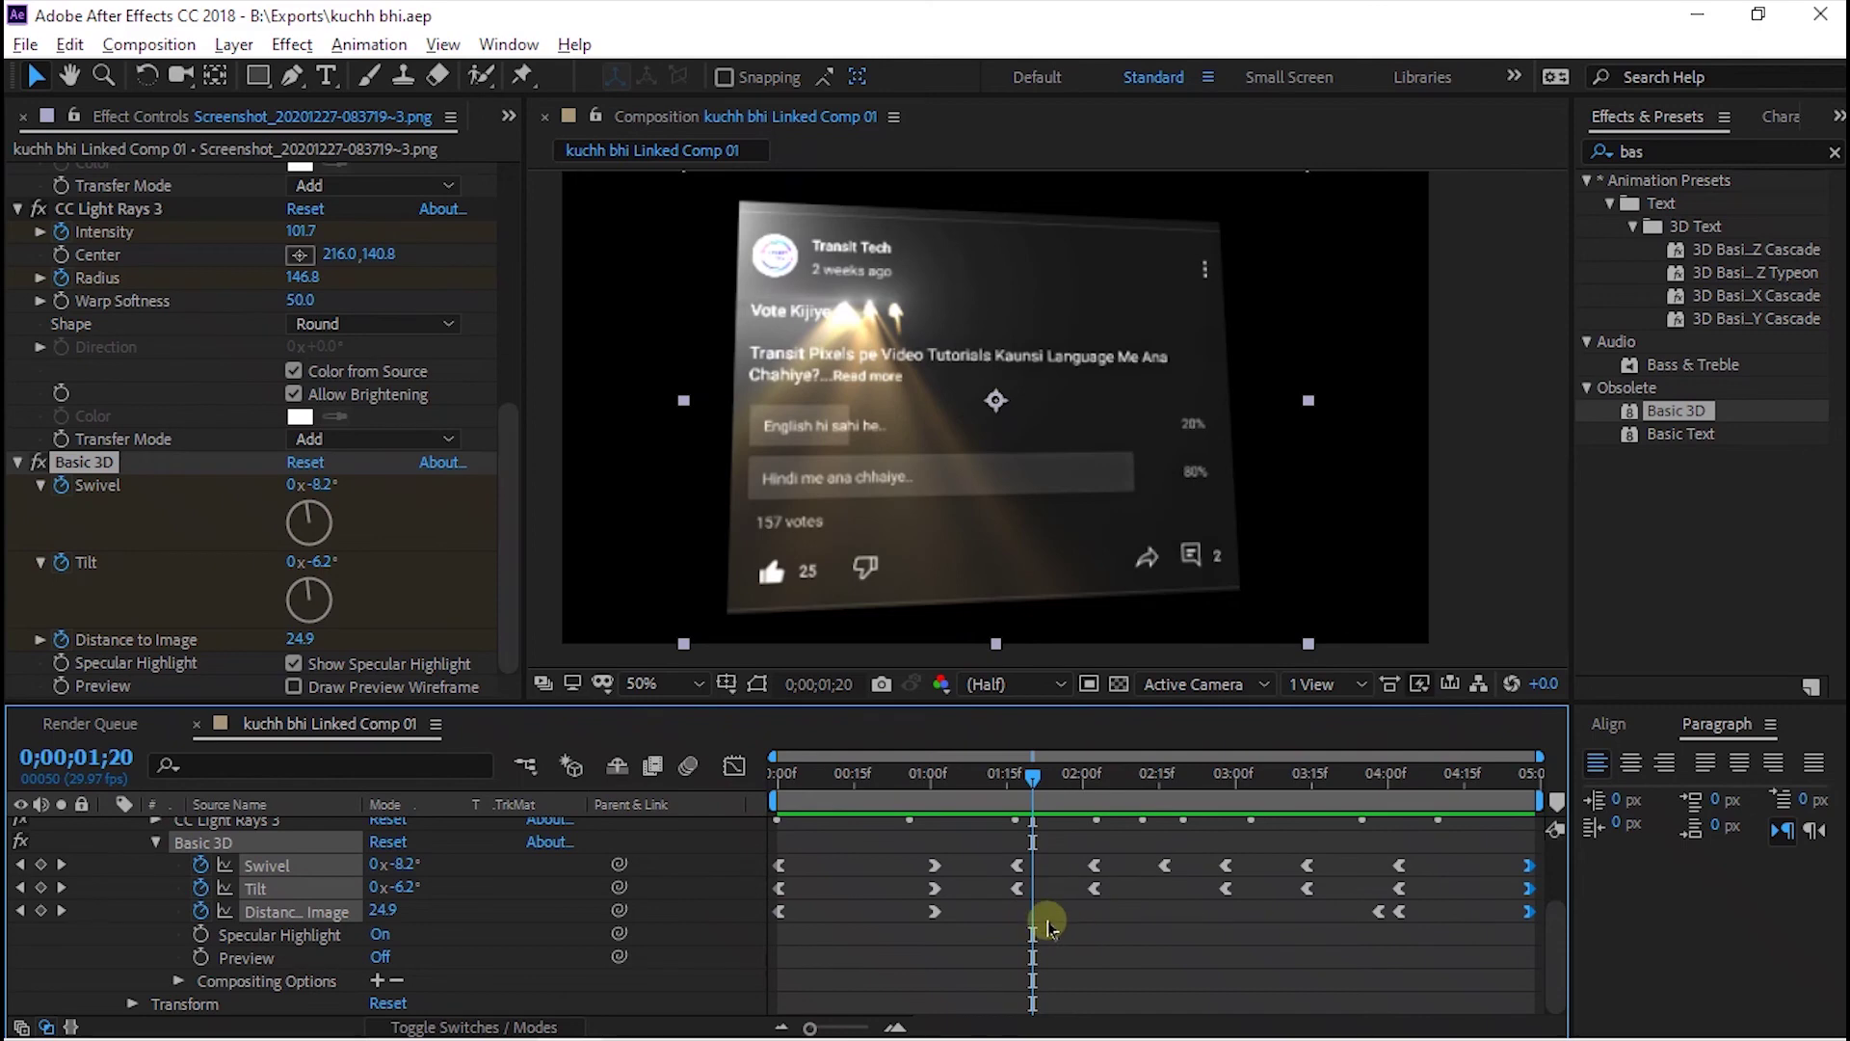
# Back in Premiere Pro, play the kuchh bhi sequence near the start with the Program monitor maximized.
pyautogui.hotkey('alt', 'Tab')
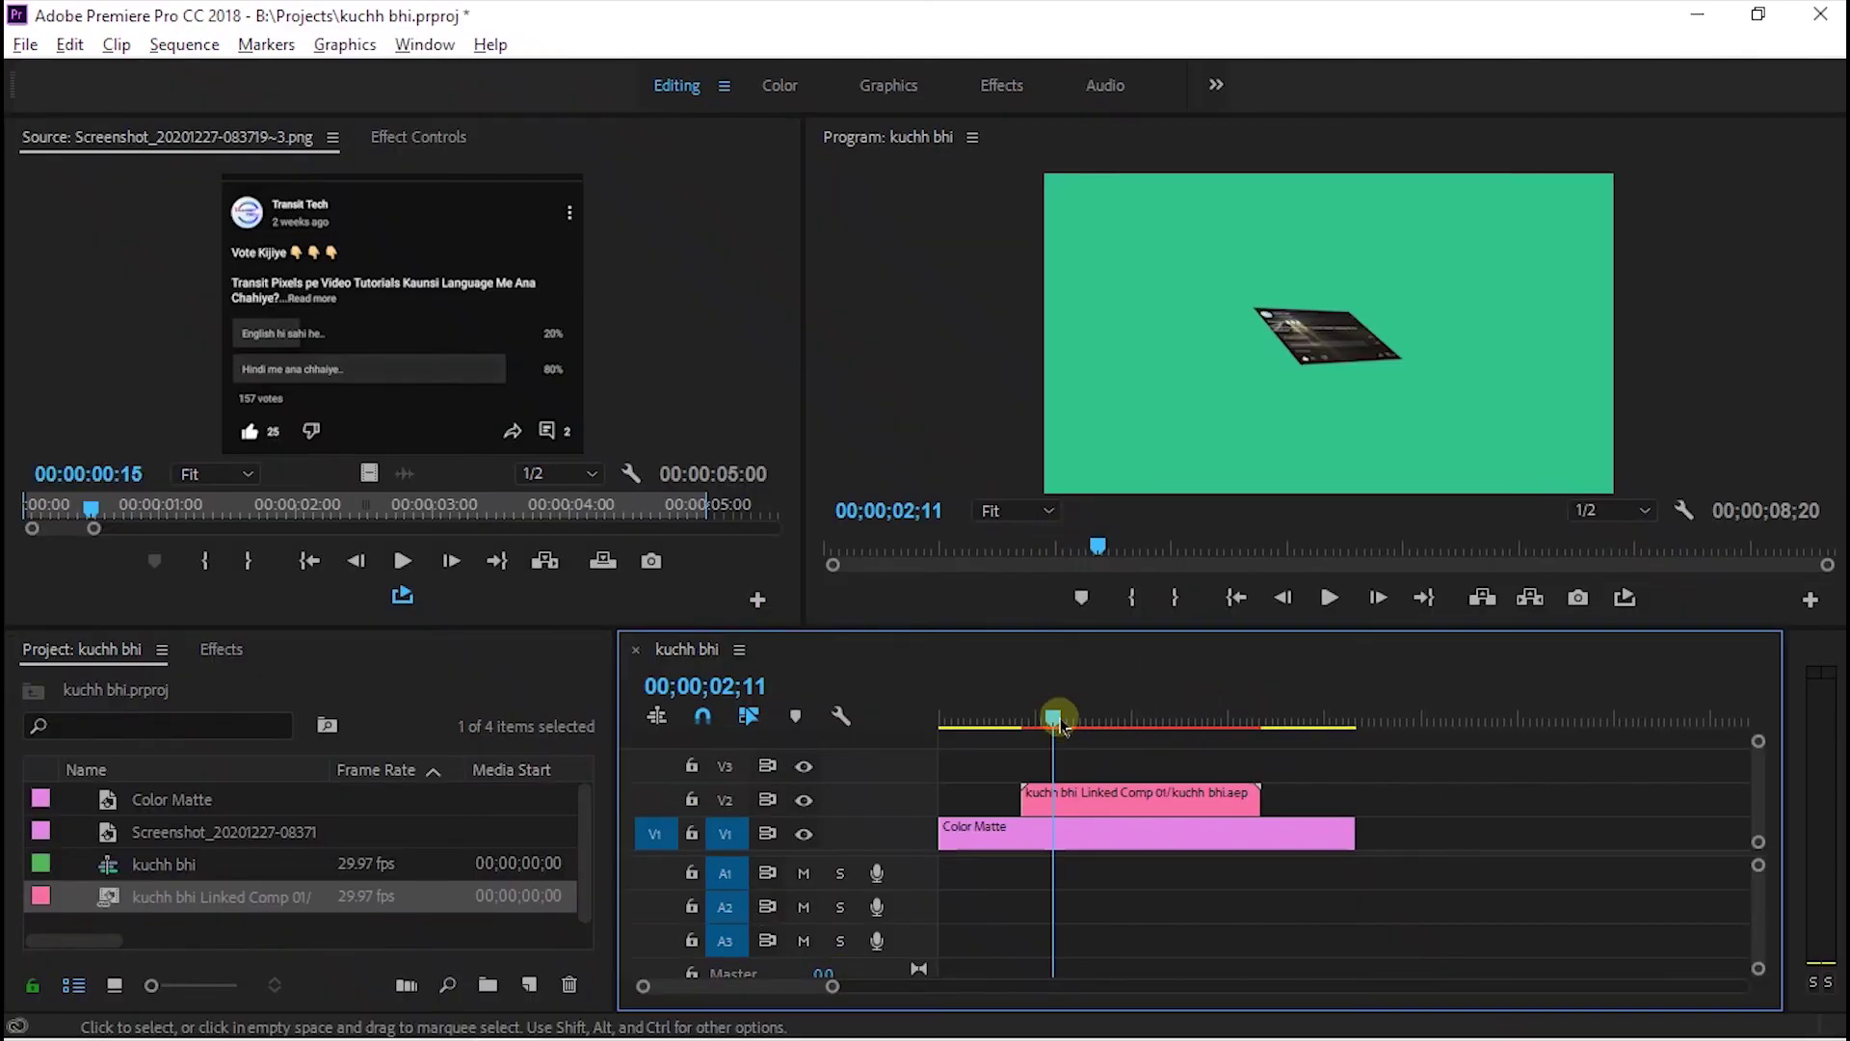
pyautogui.moveTo(1053, 717); pyautogui.dragTo(1024, 718)
pyautogui.press('space')
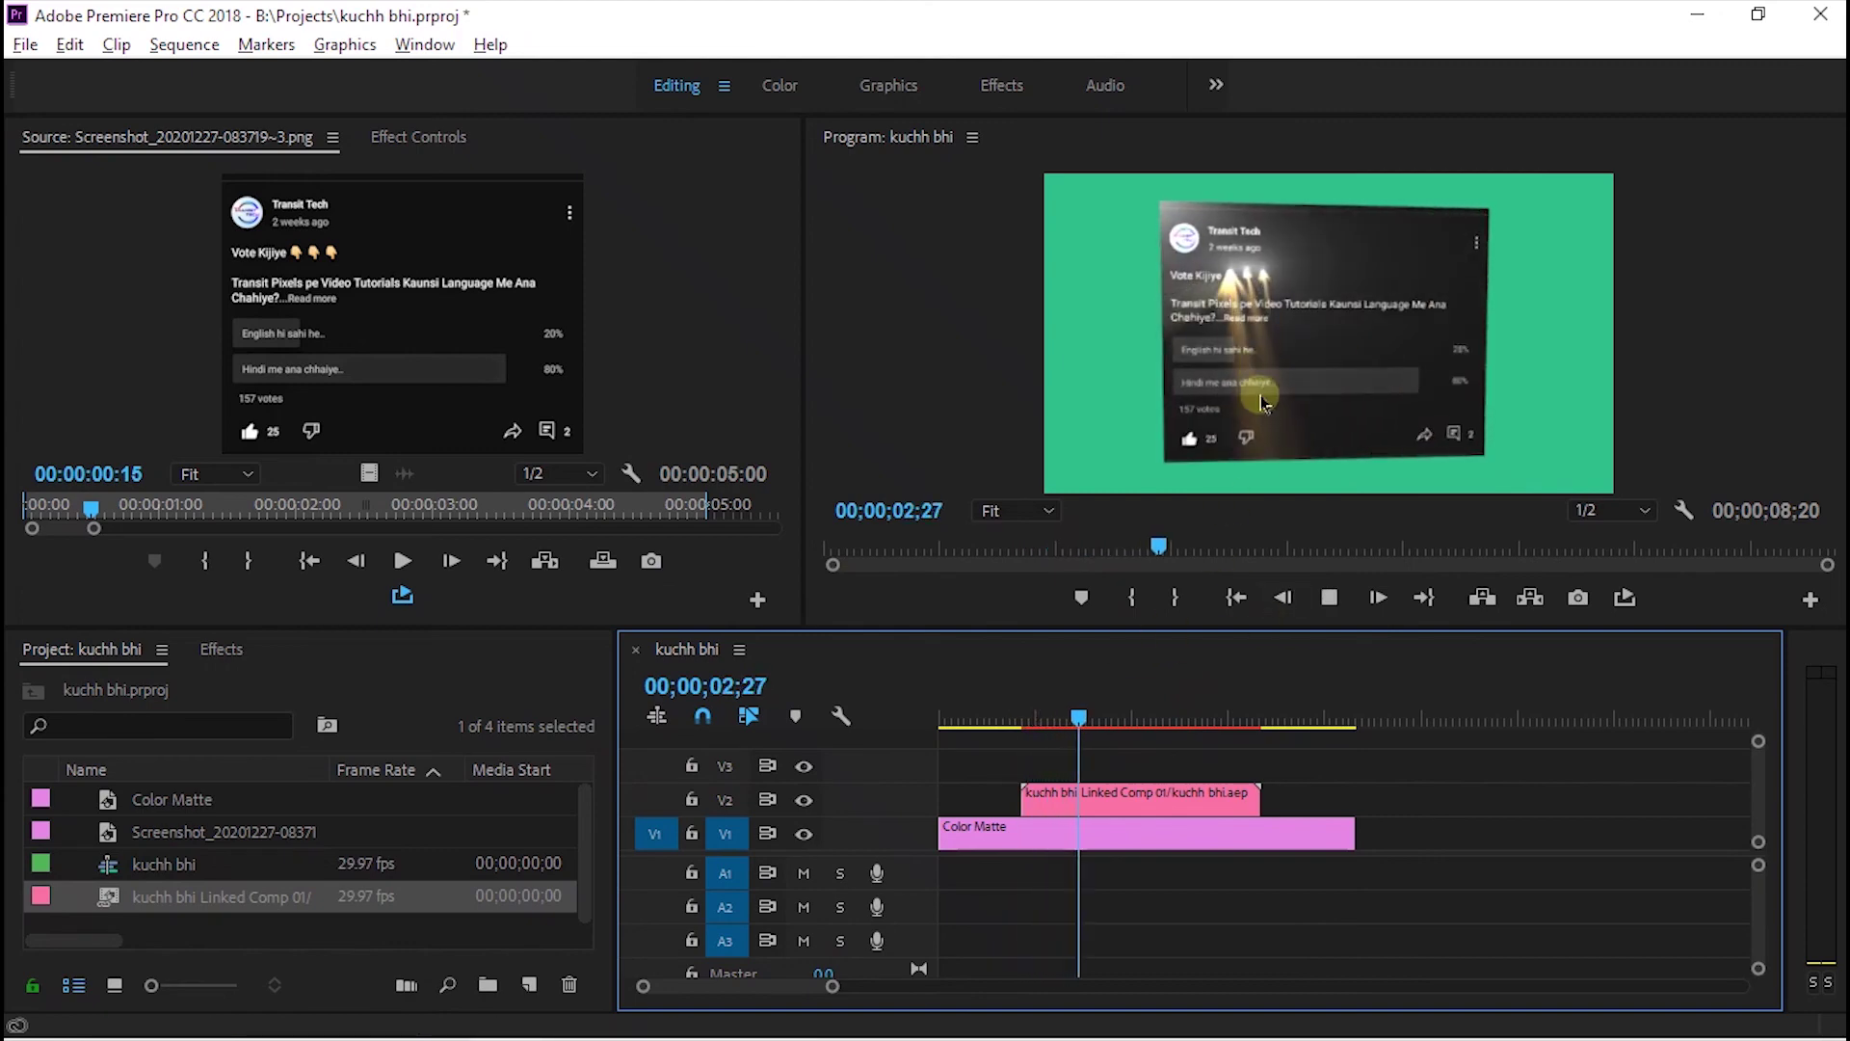
pyautogui.press('`')
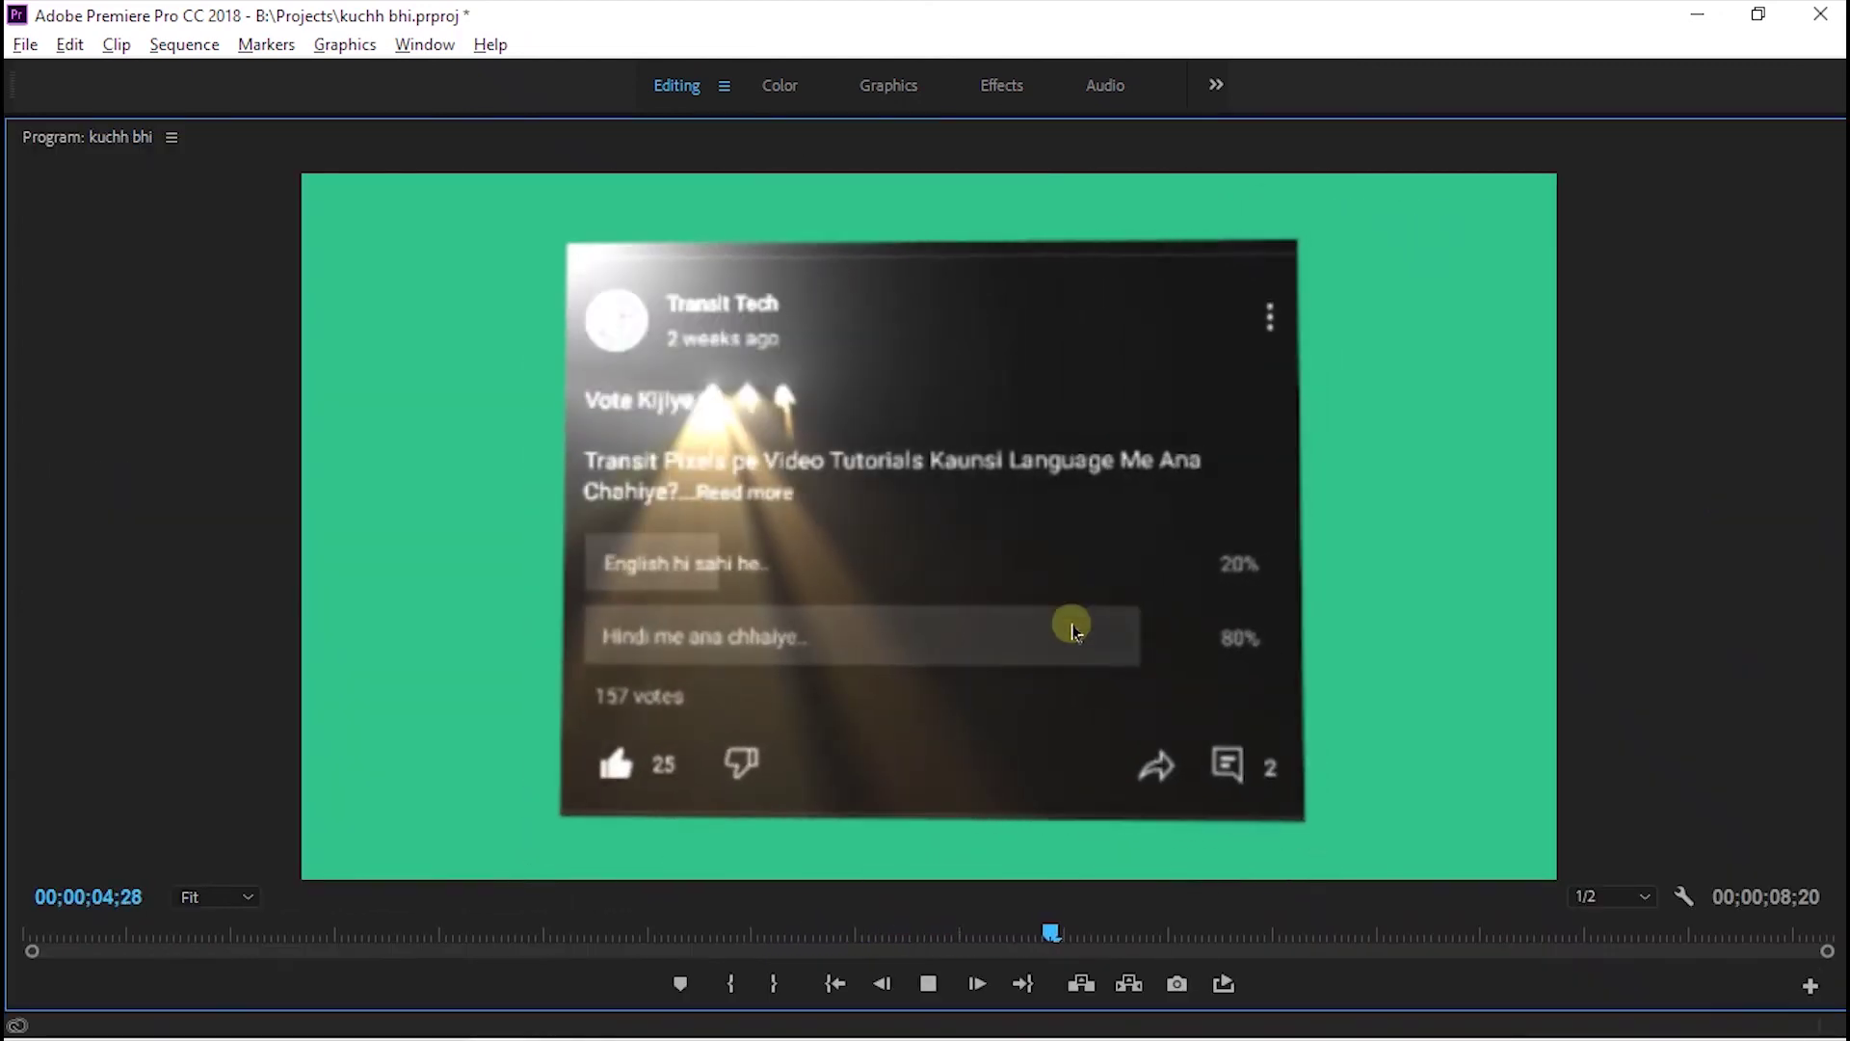
pyautogui.press('`')
# Render previews of the sequence and replay the eased fly-in from the start full-screen.
pyautogui.moveTo(1106, 737); pyautogui.dragTo(879, 722)
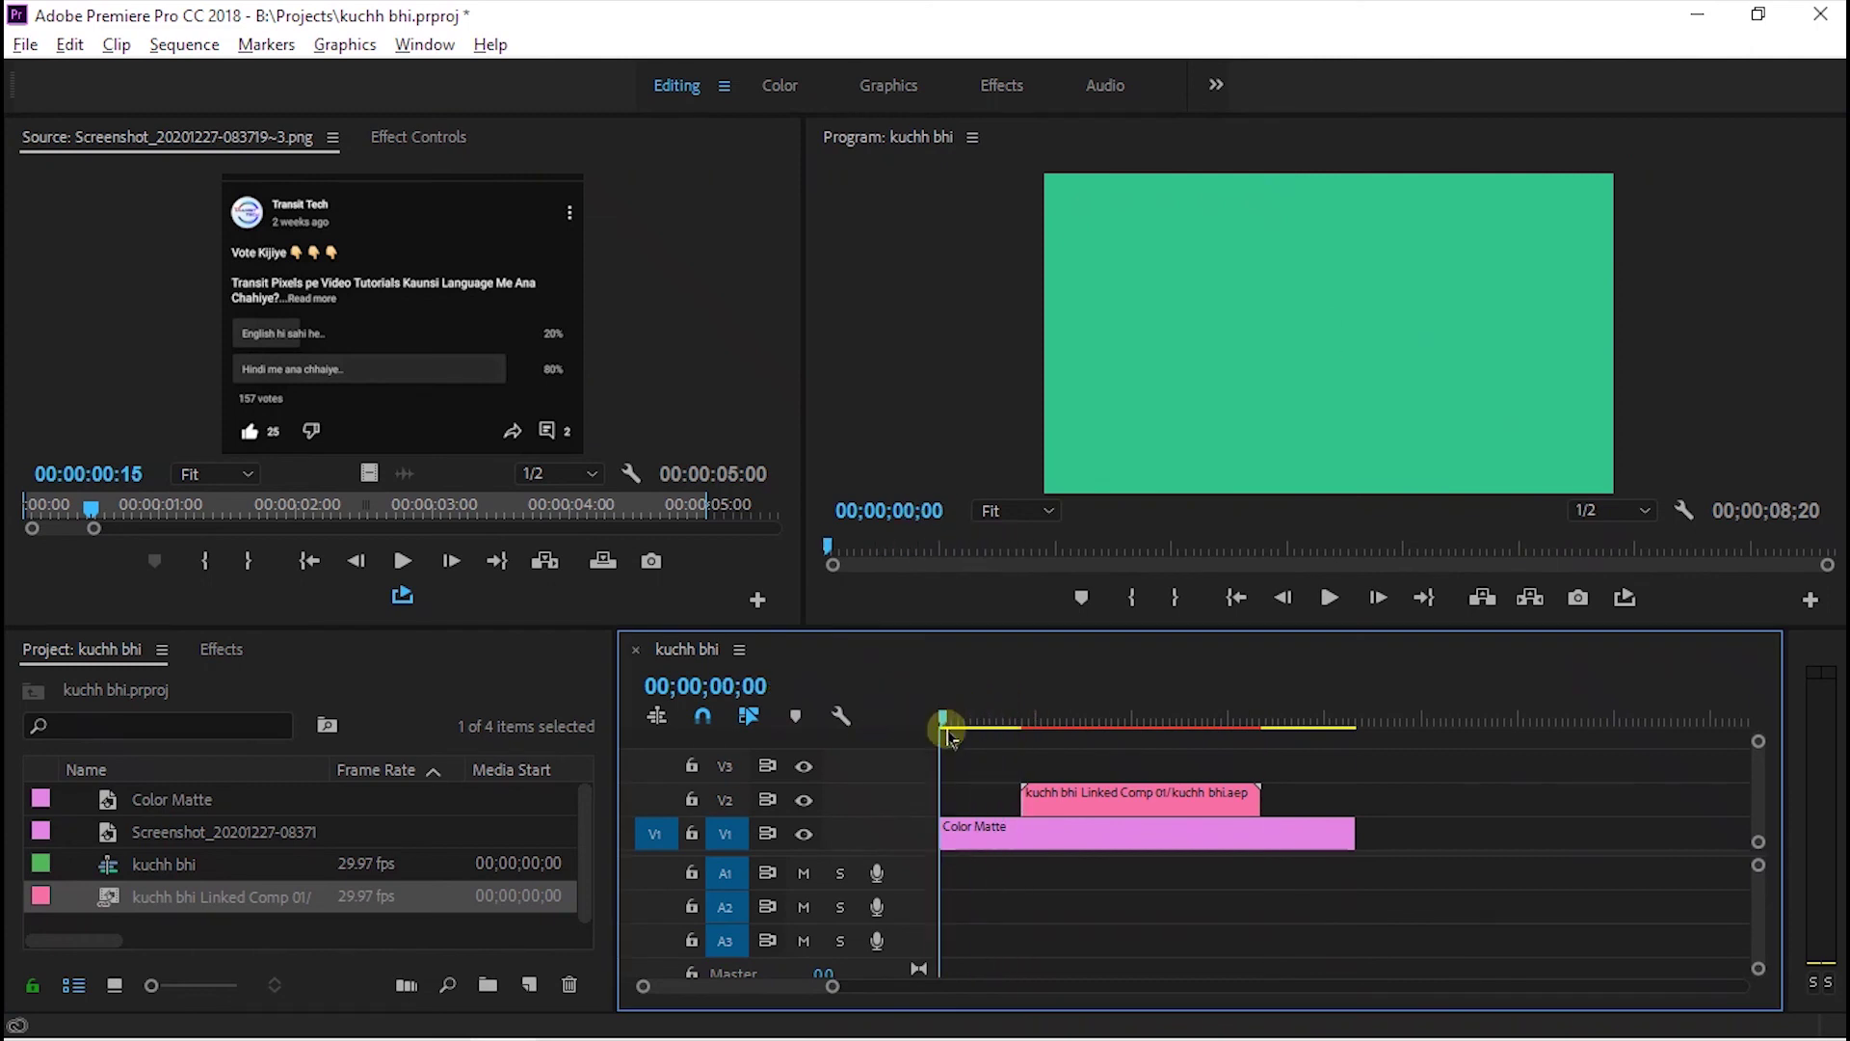
pyautogui.press('Return')
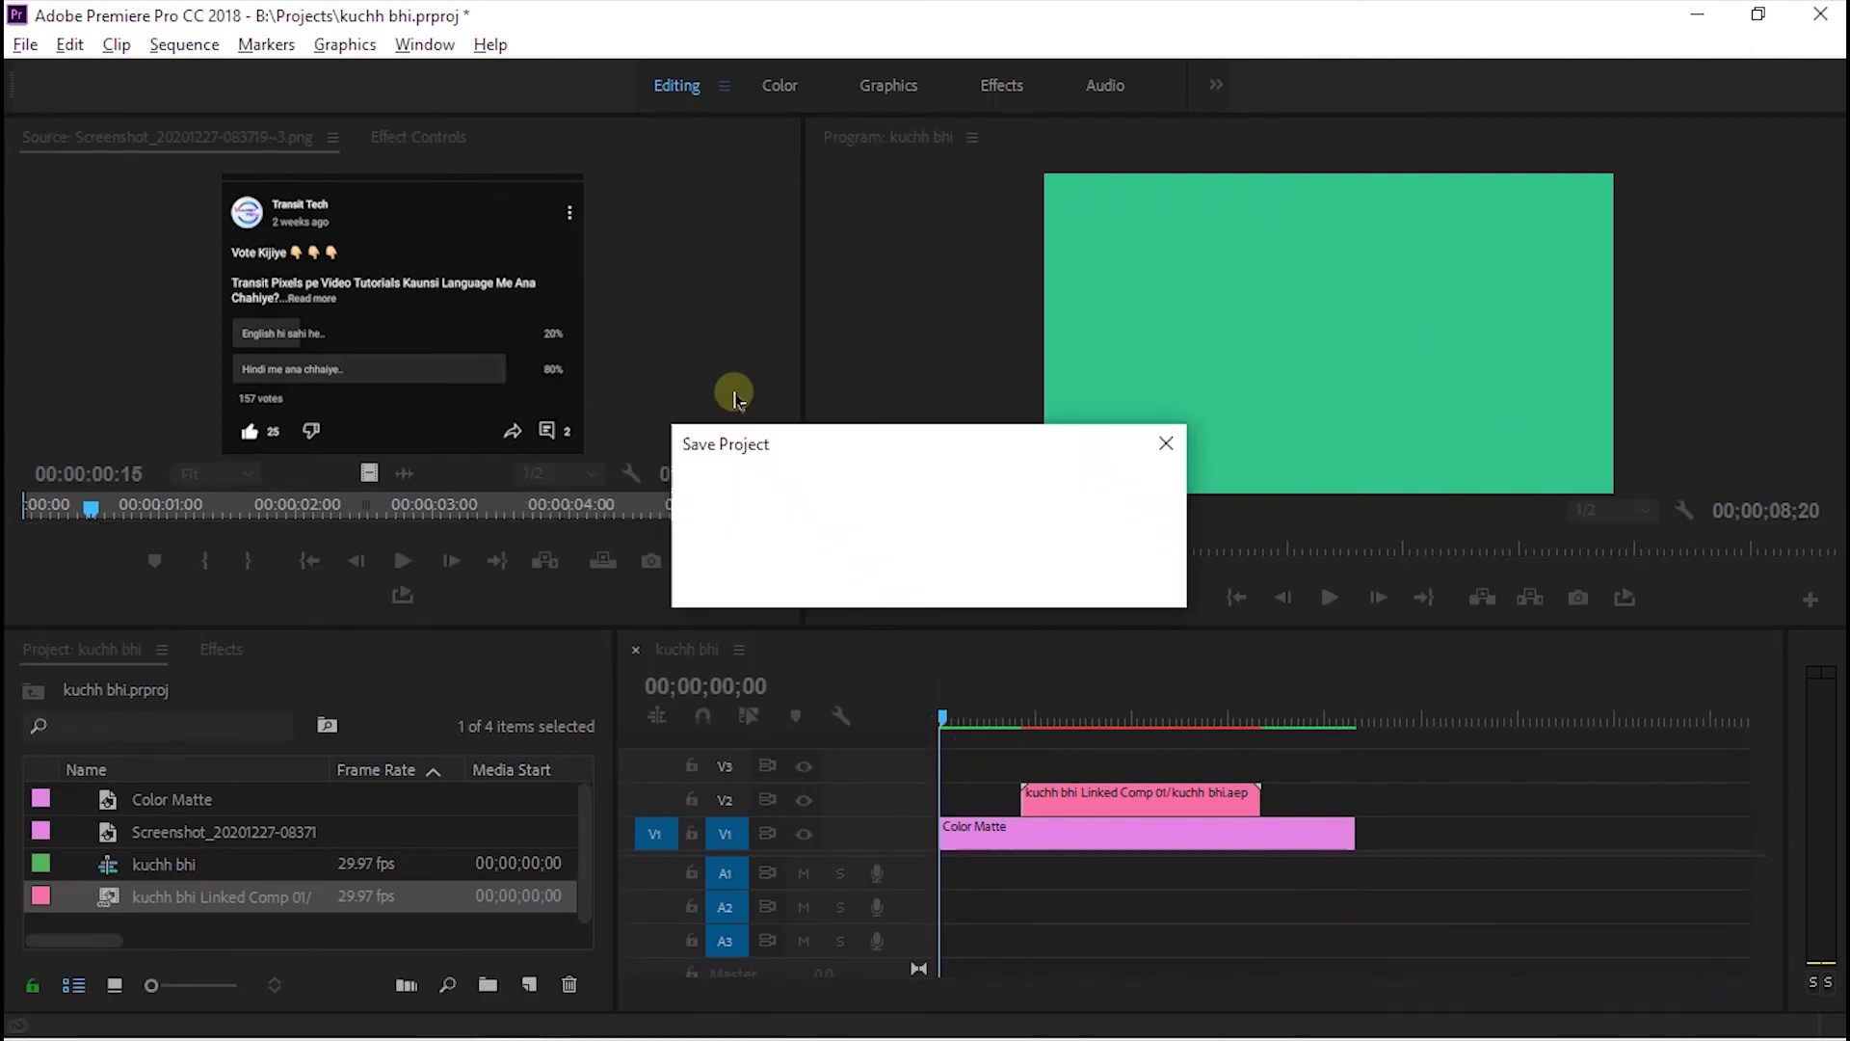
pyautogui.press('space')
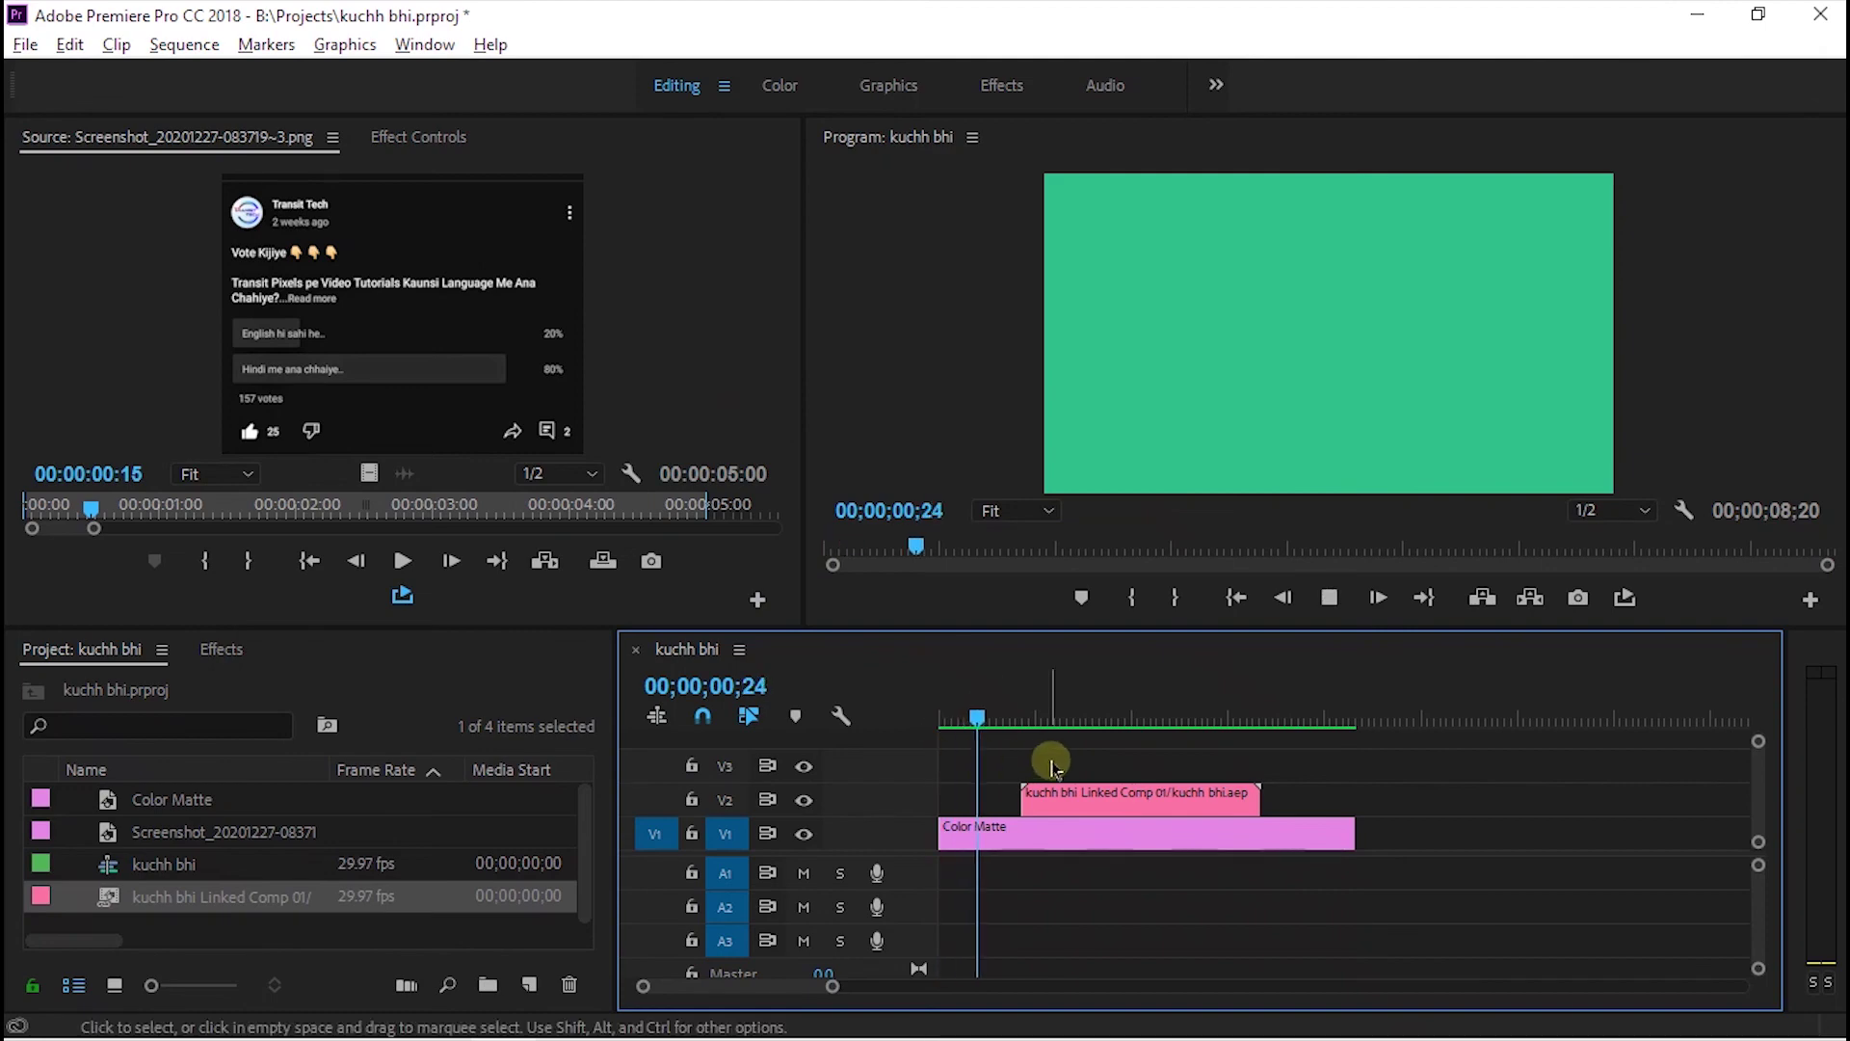
pyautogui.press('`')
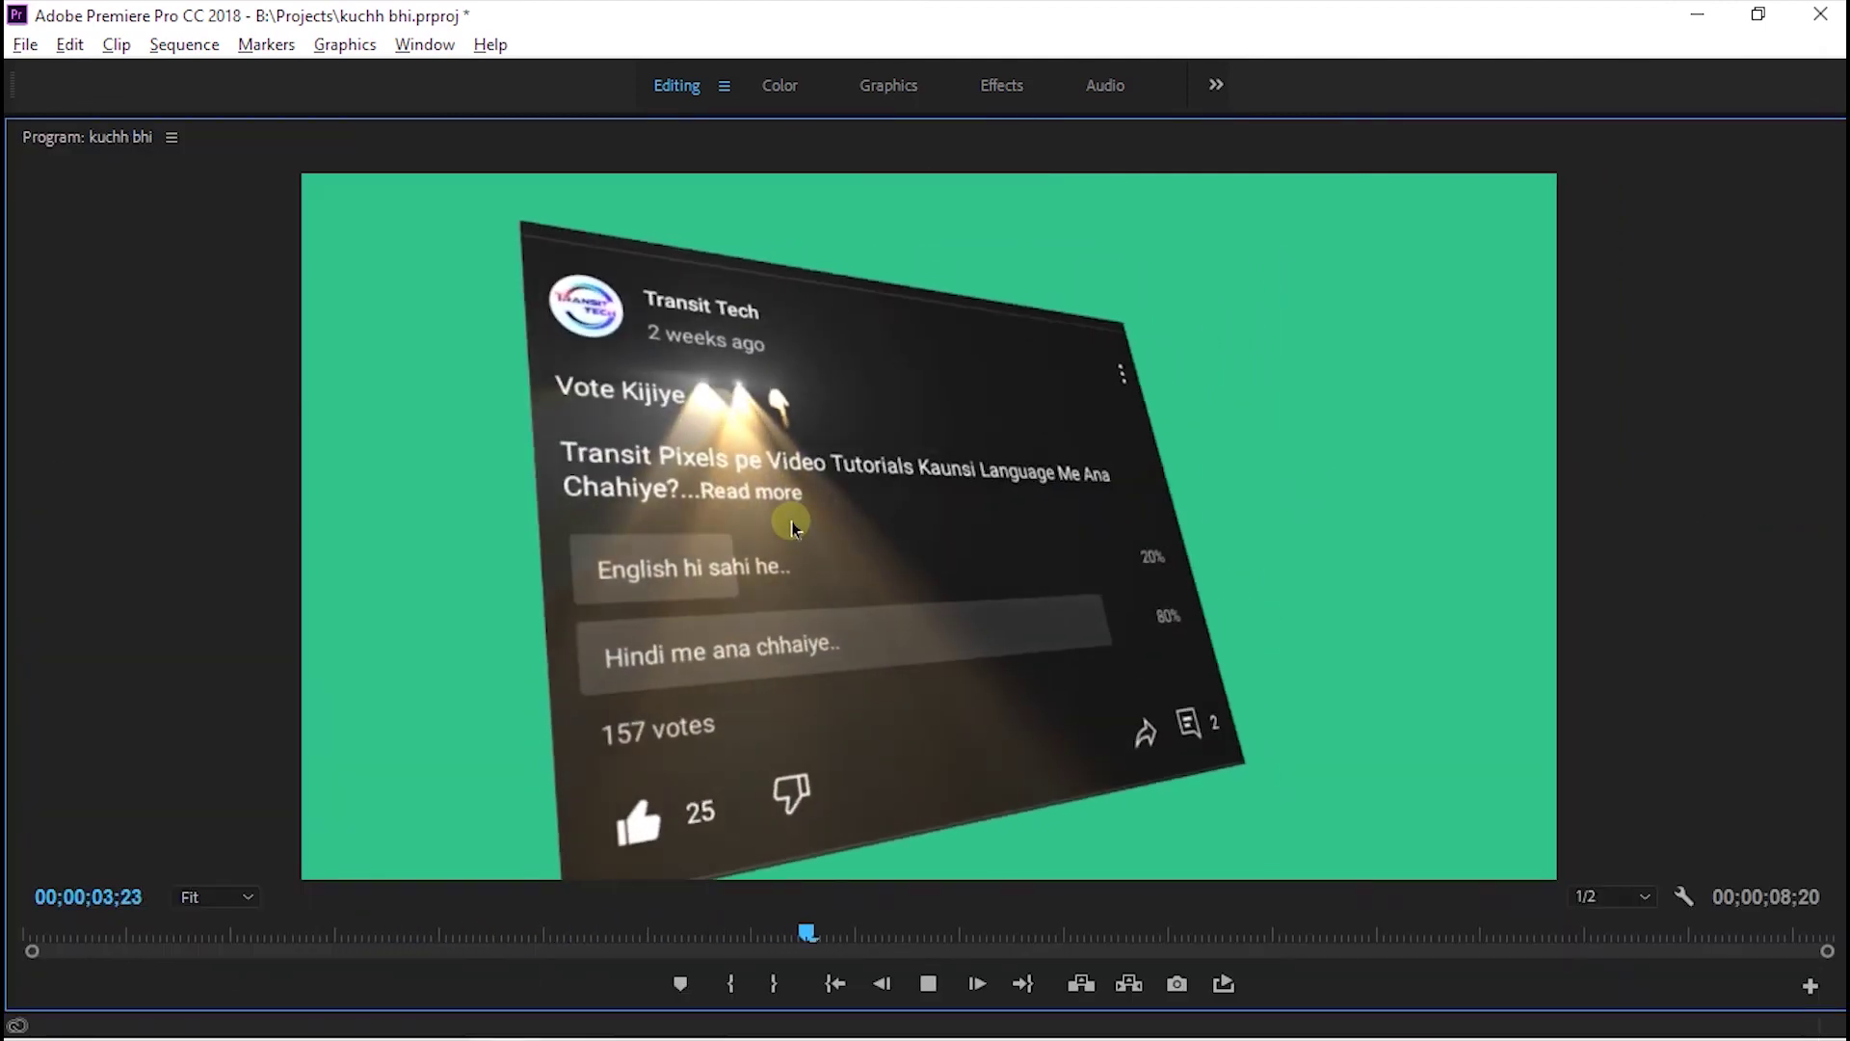
pyautogui.press('`')
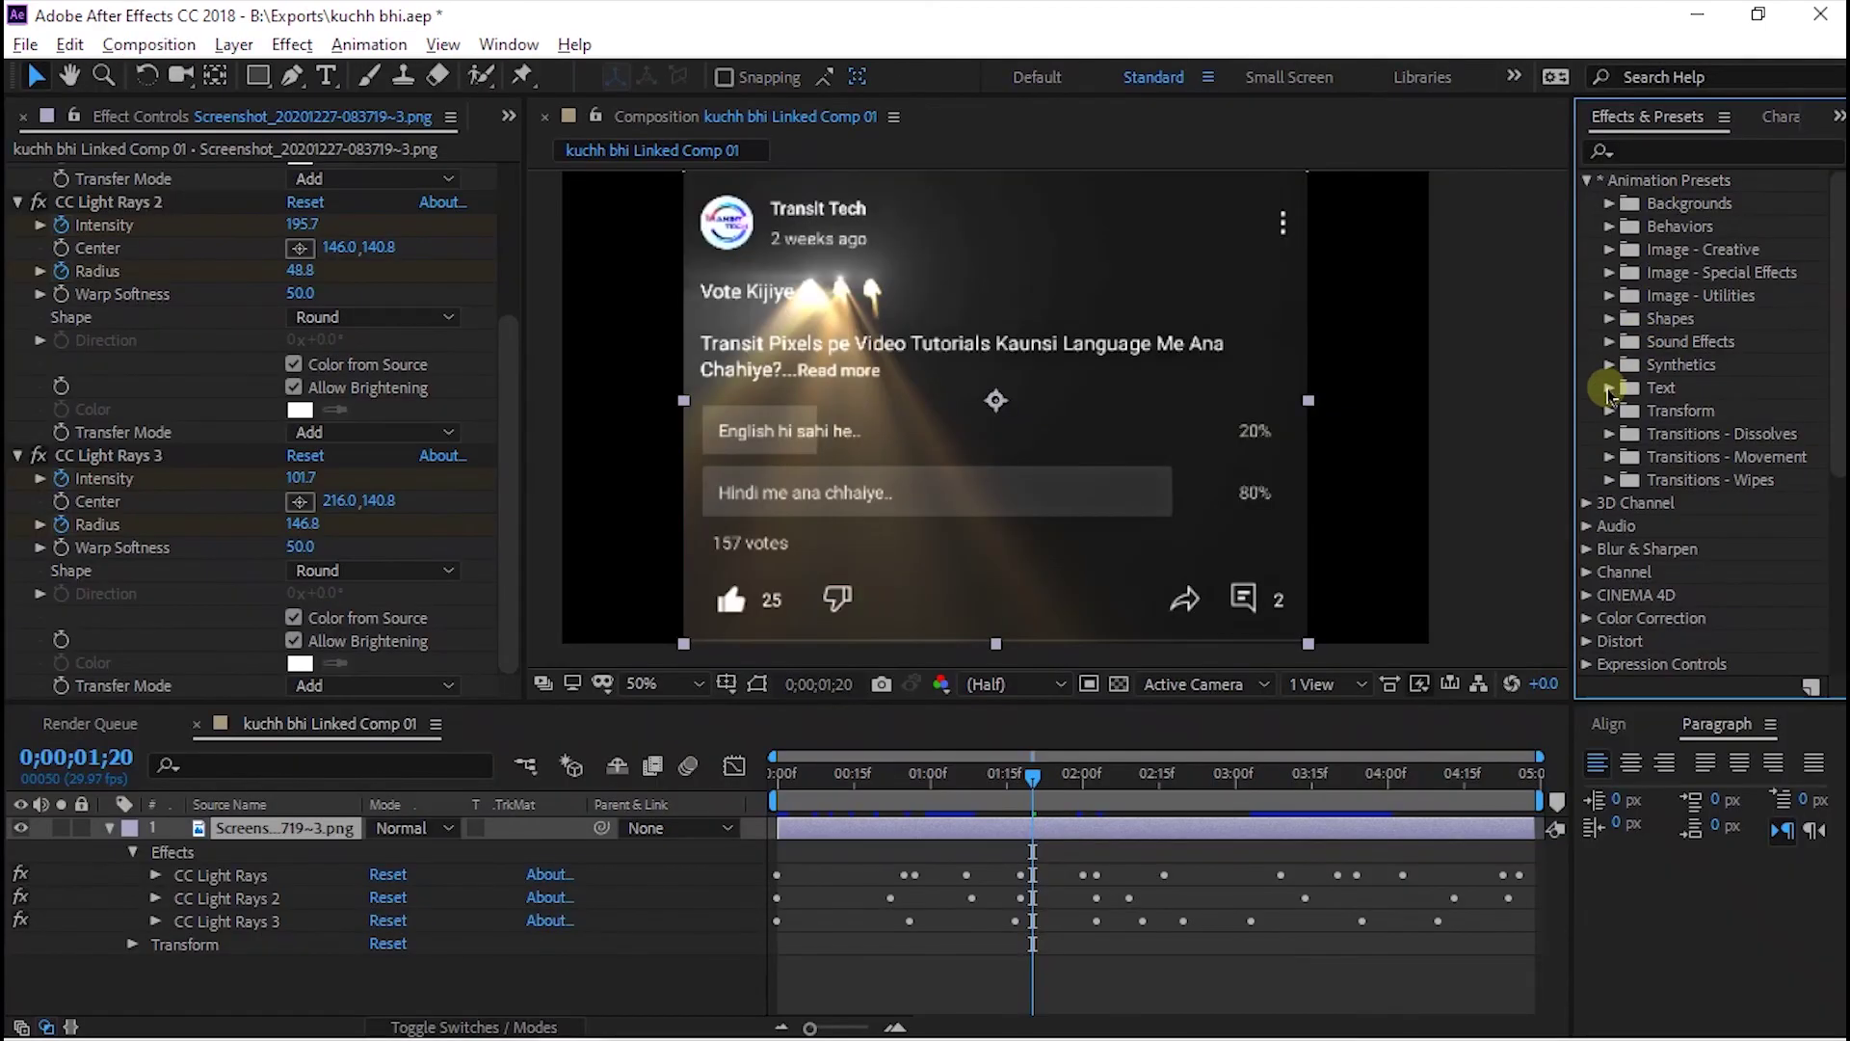
# Apply the Zoom - 3D tumble preset from Transitions - Movement to the screenshot and preview it.
pyautogui.click(1611, 457)
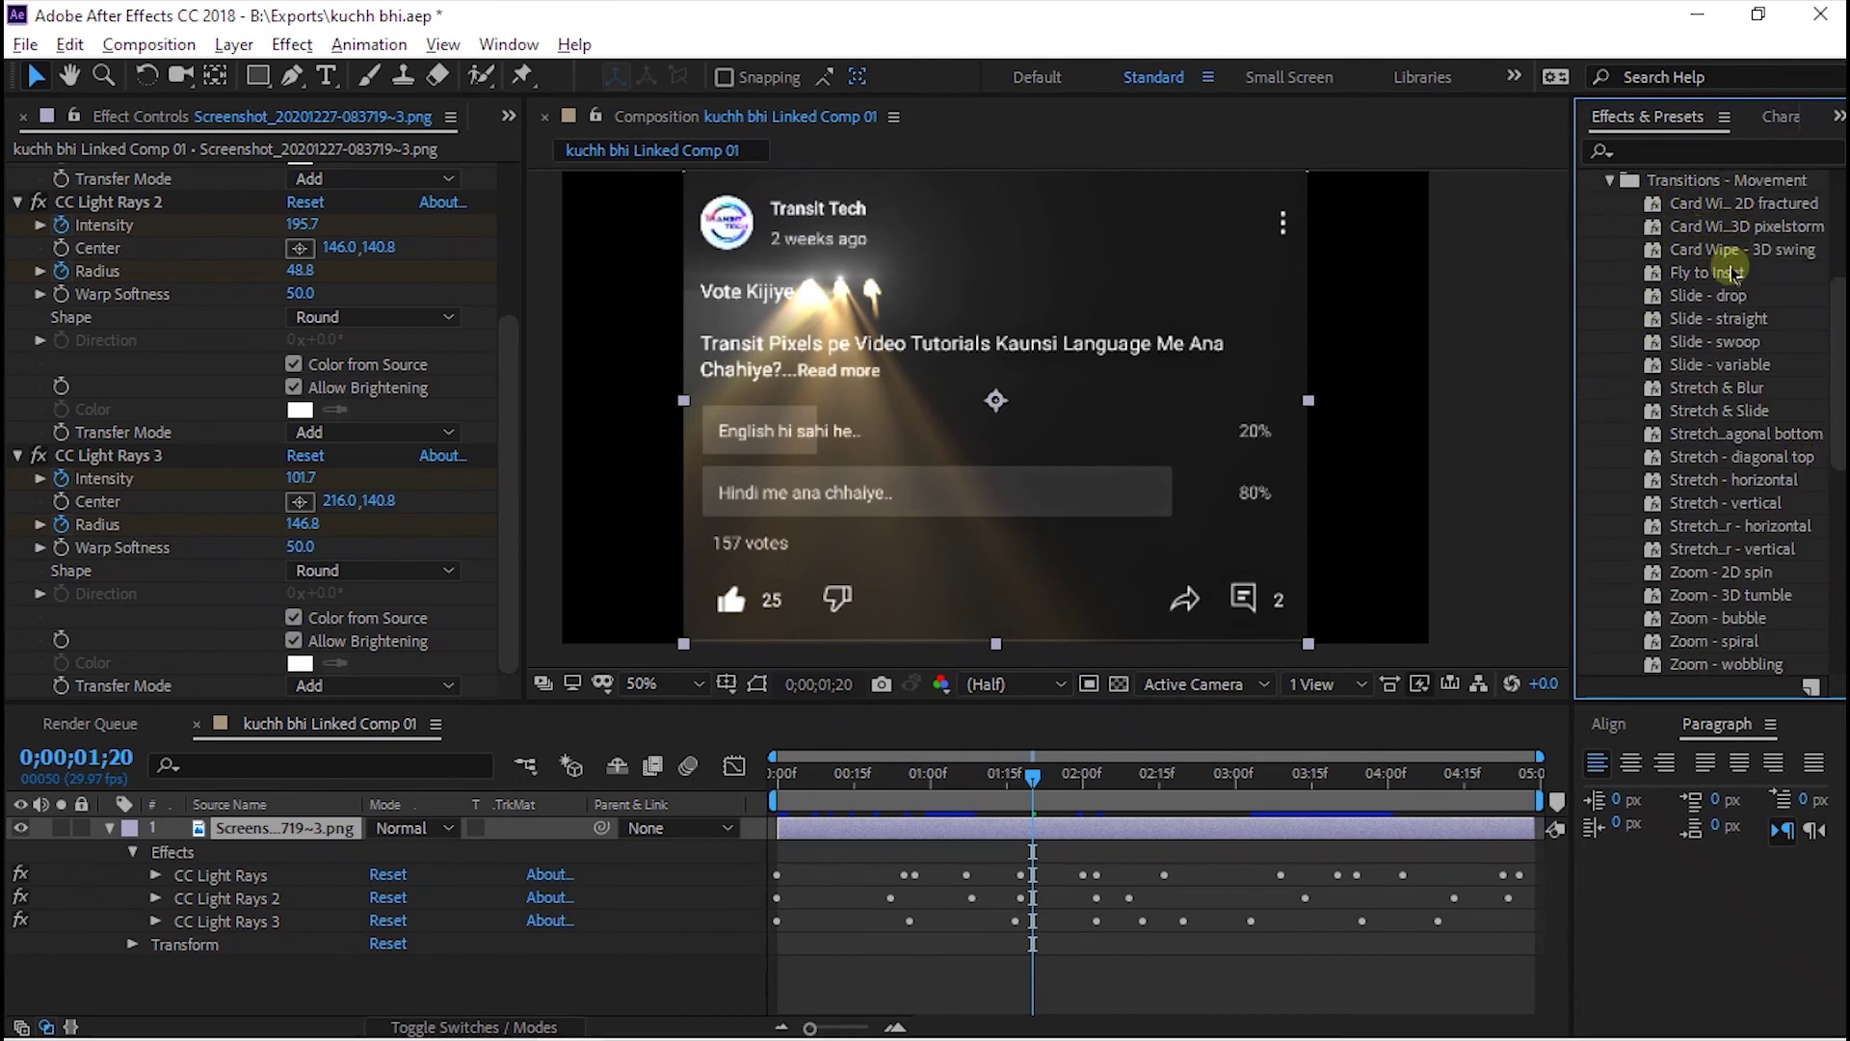
pyautogui.scroll(-3, 1733, 274)
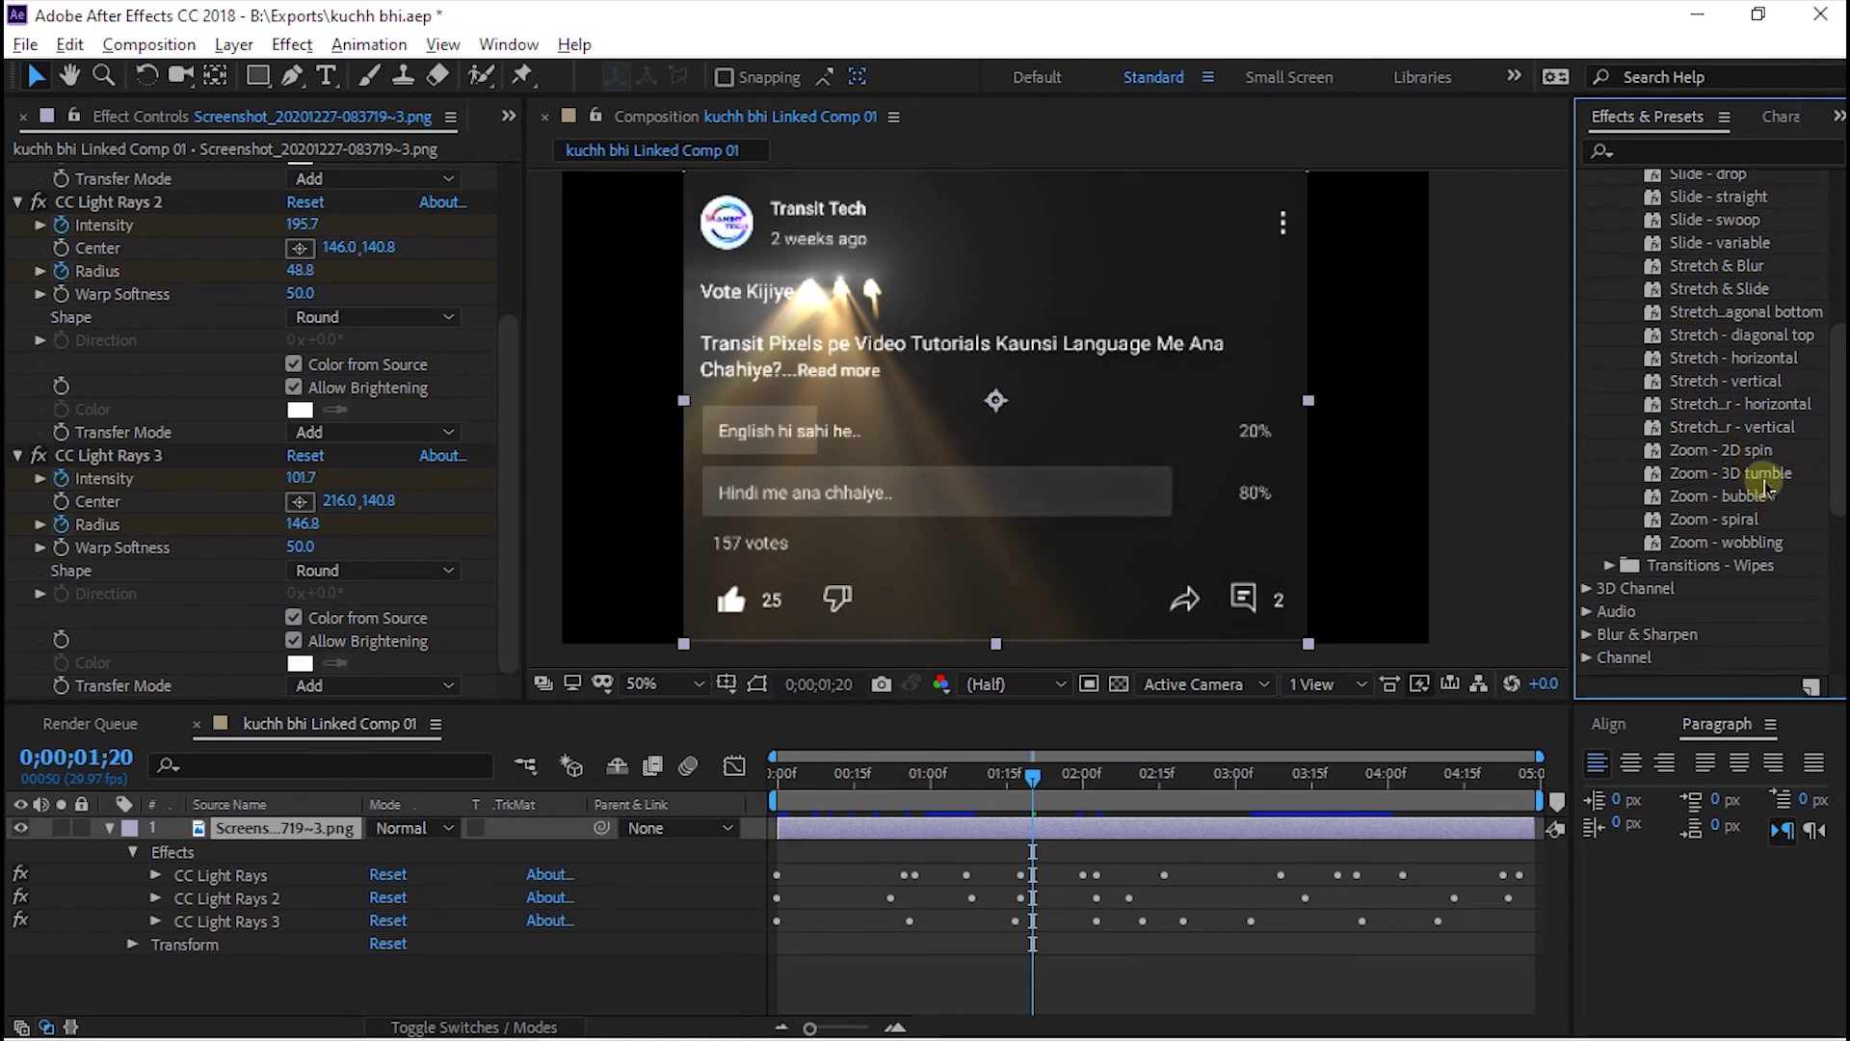
pyautogui.moveTo(1763, 474); pyautogui.dragTo(1021, 441)
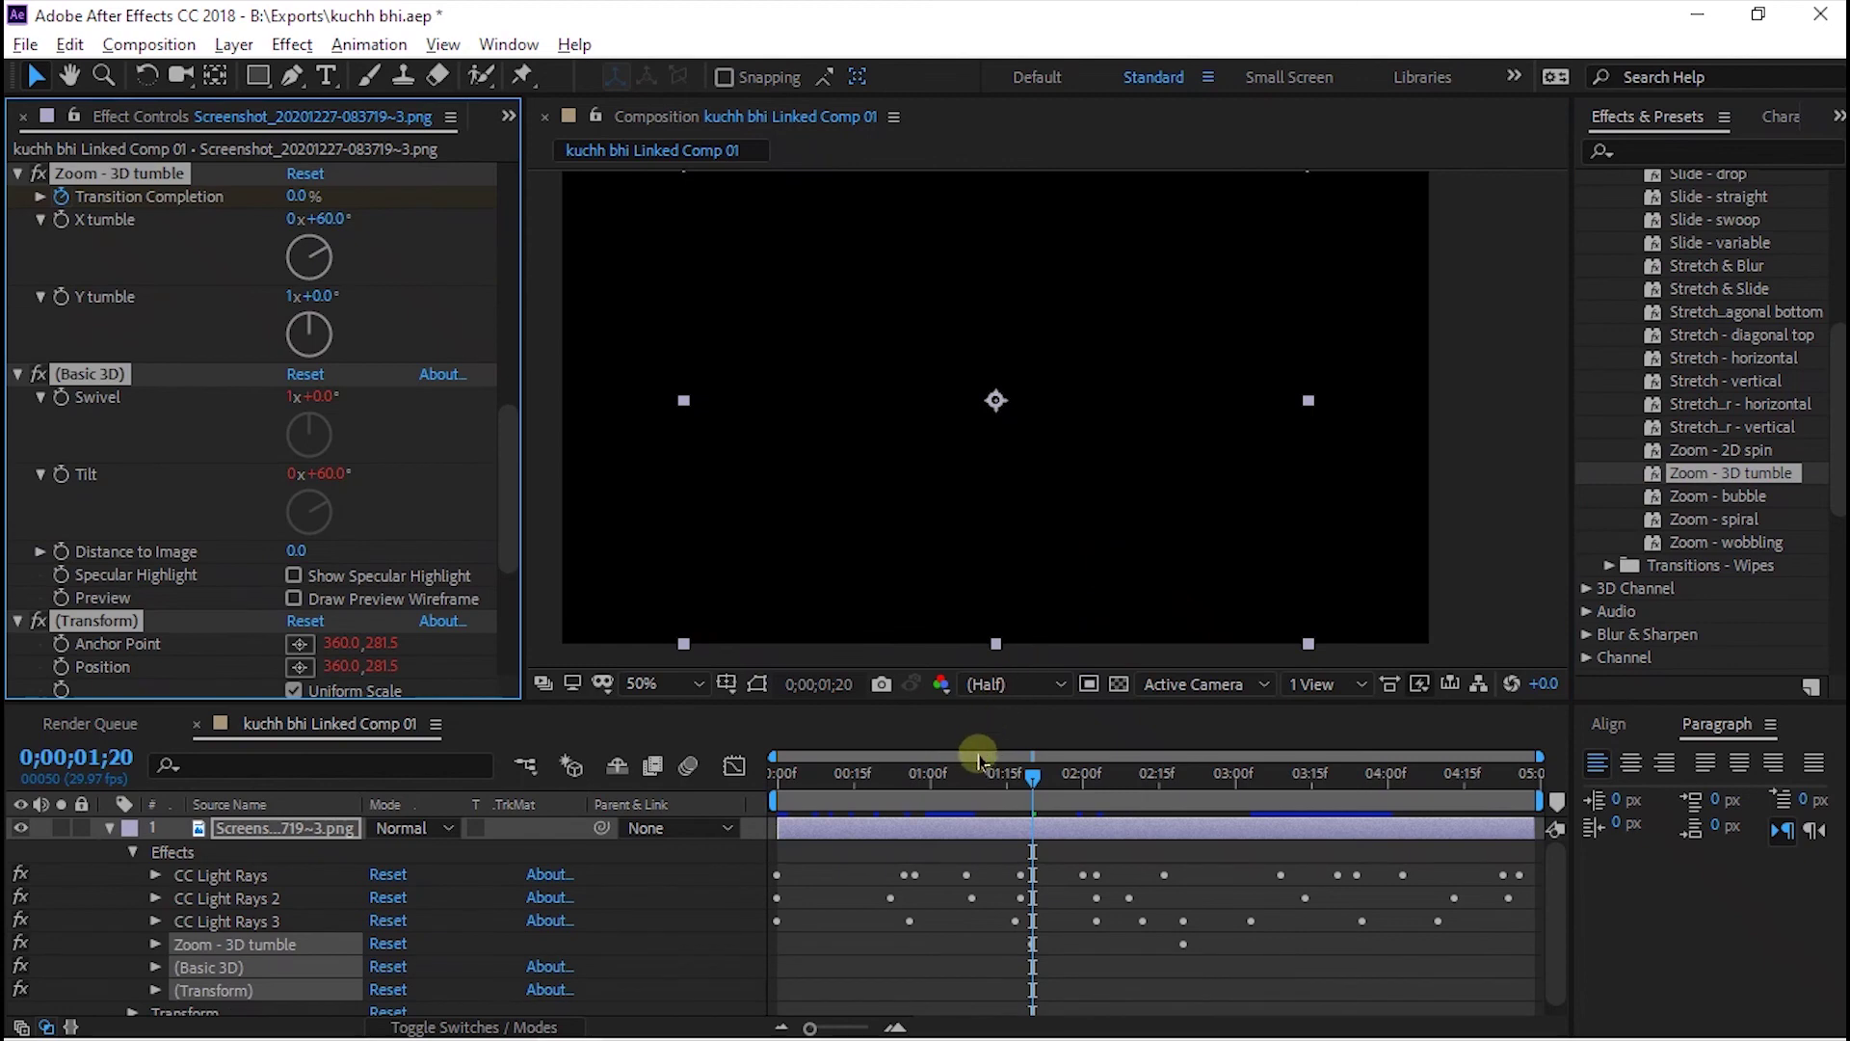
pyautogui.moveTo(978, 759); pyautogui.dragTo(732, 761)
pyautogui.press('space')
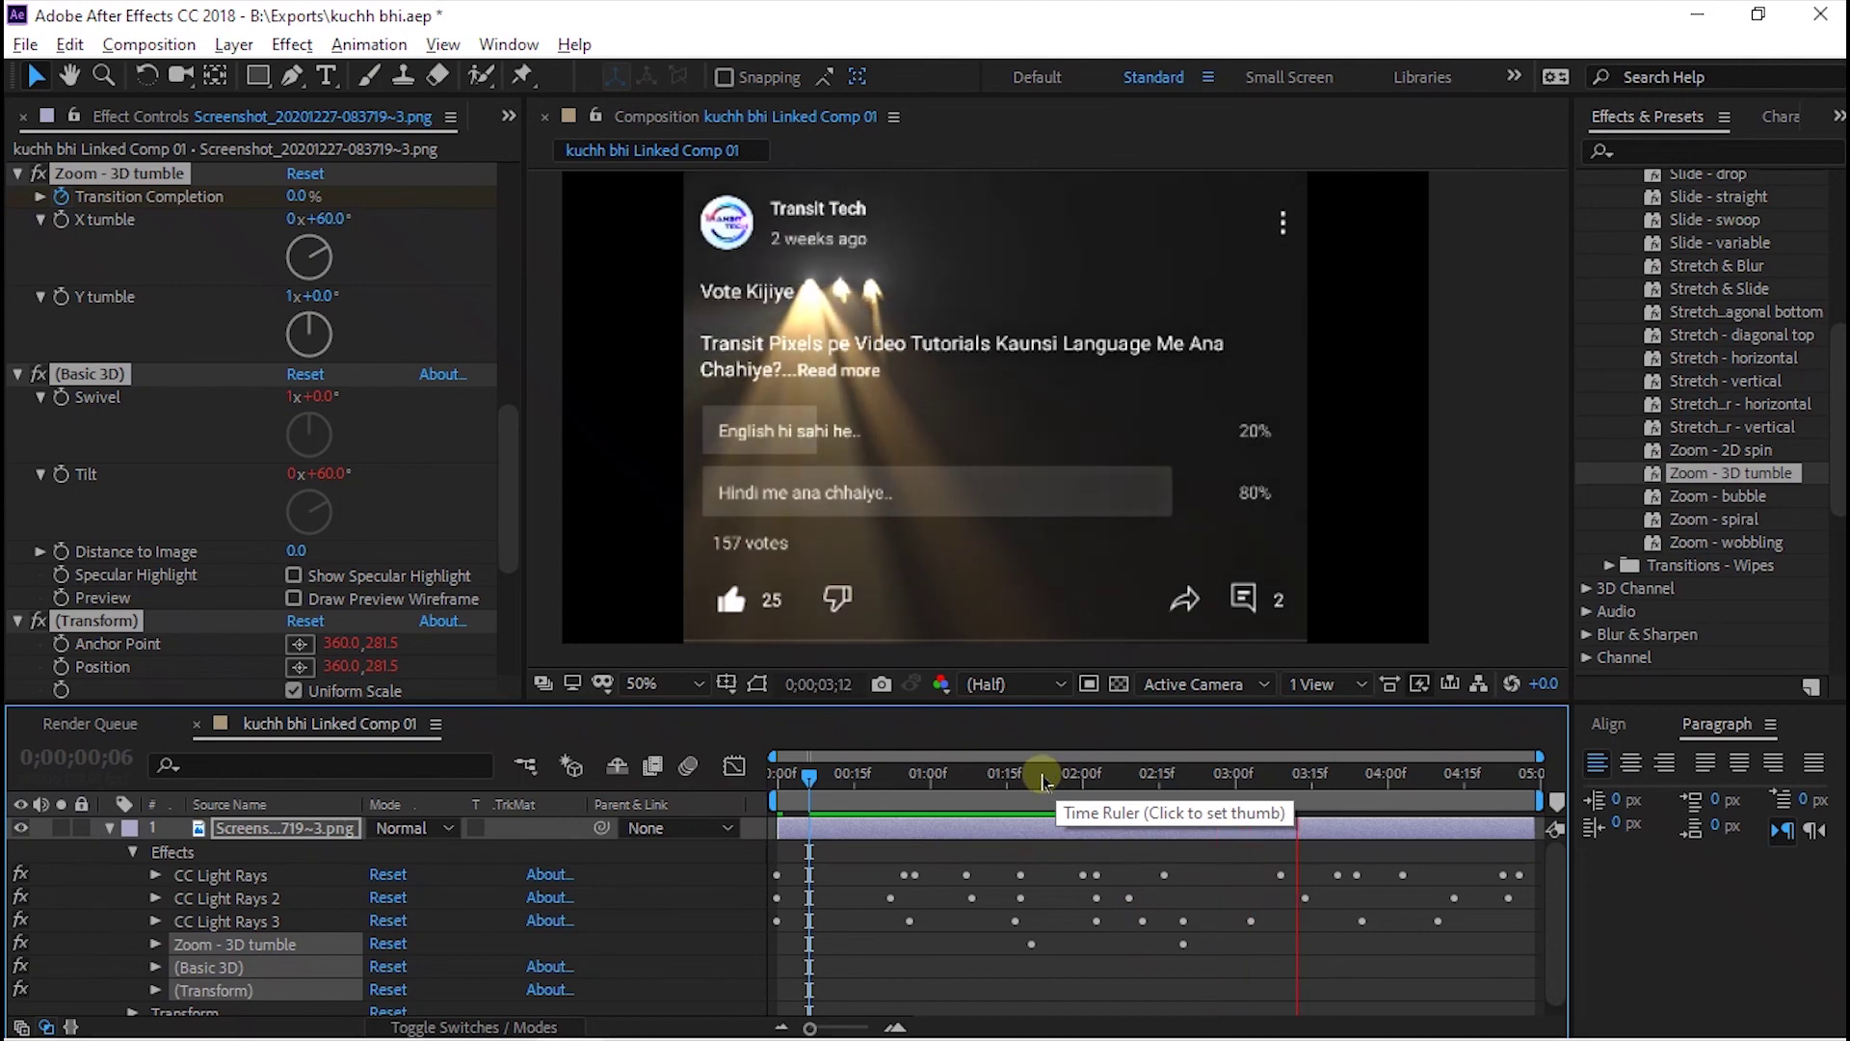
# Replay the tumble animation from 0;00;01;04.
pyautogui.click(779, 773)
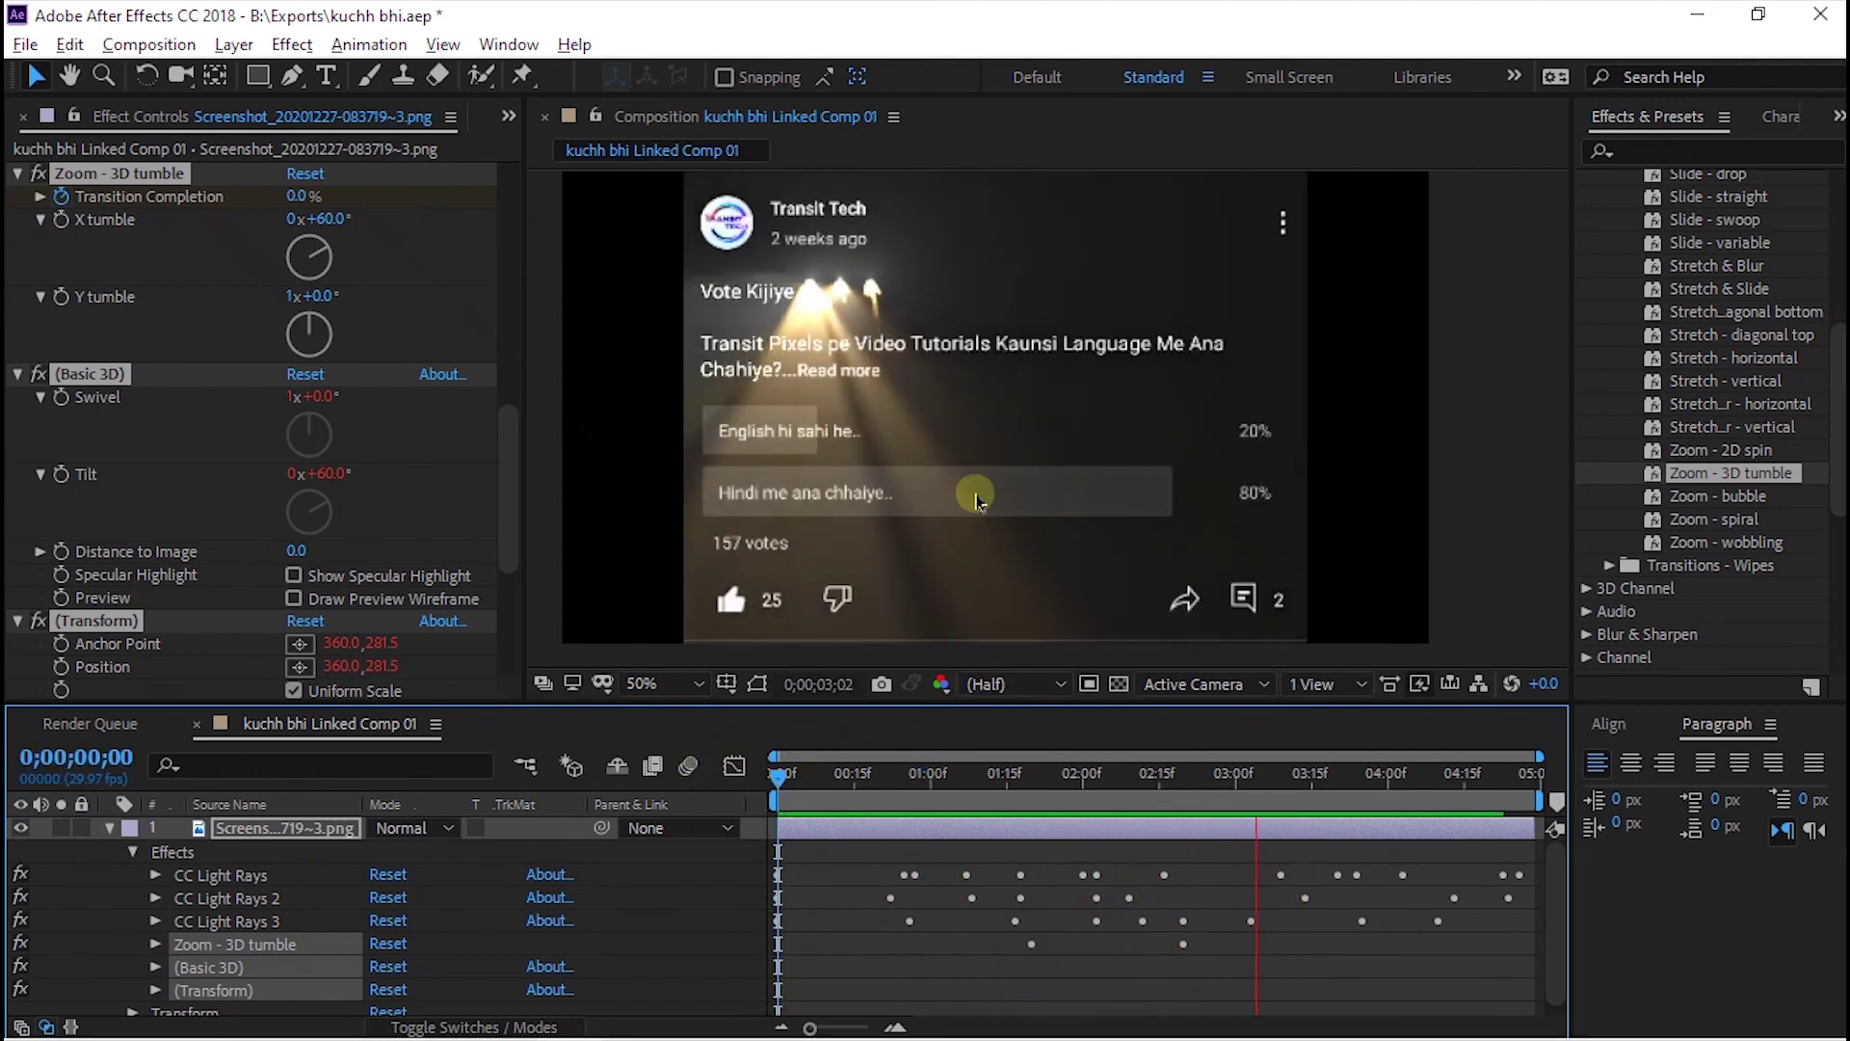
pyautogui.click(771, 766)
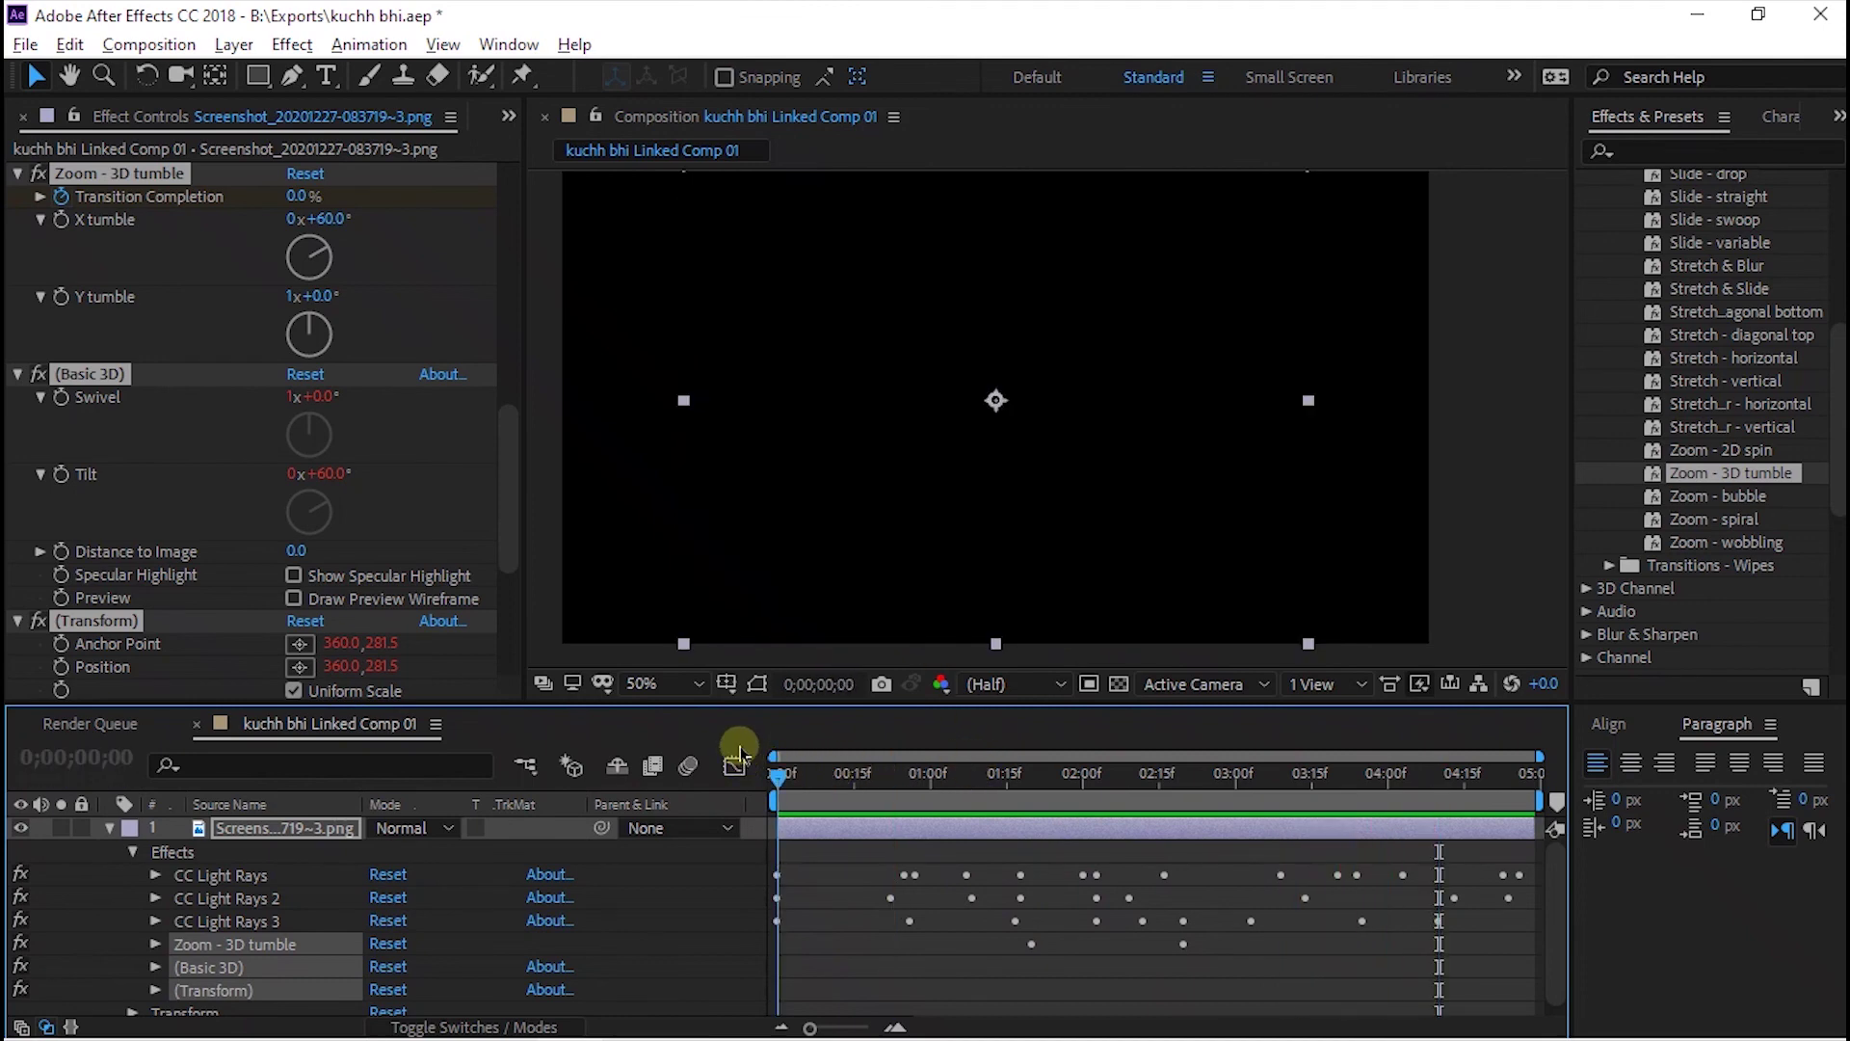
pyautogui.click(951, 771)
pyautogui.press('space')
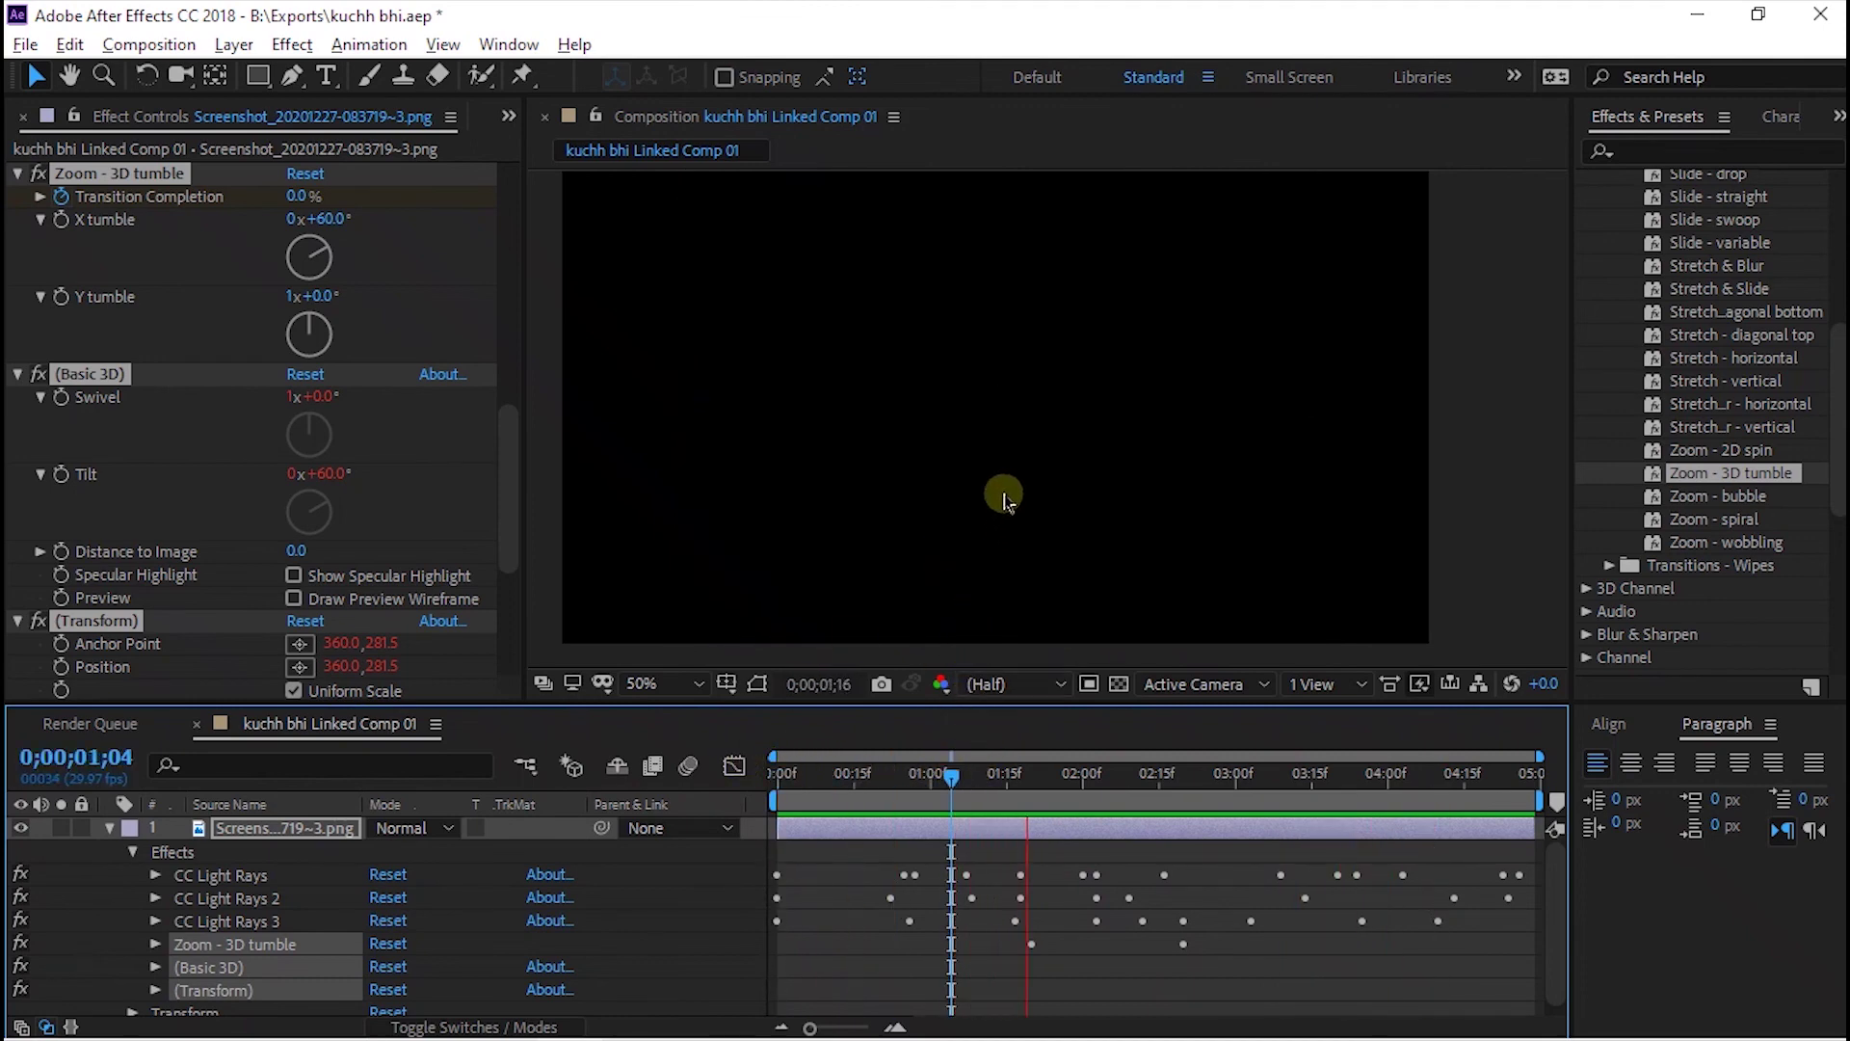
pyautogui.press('space')
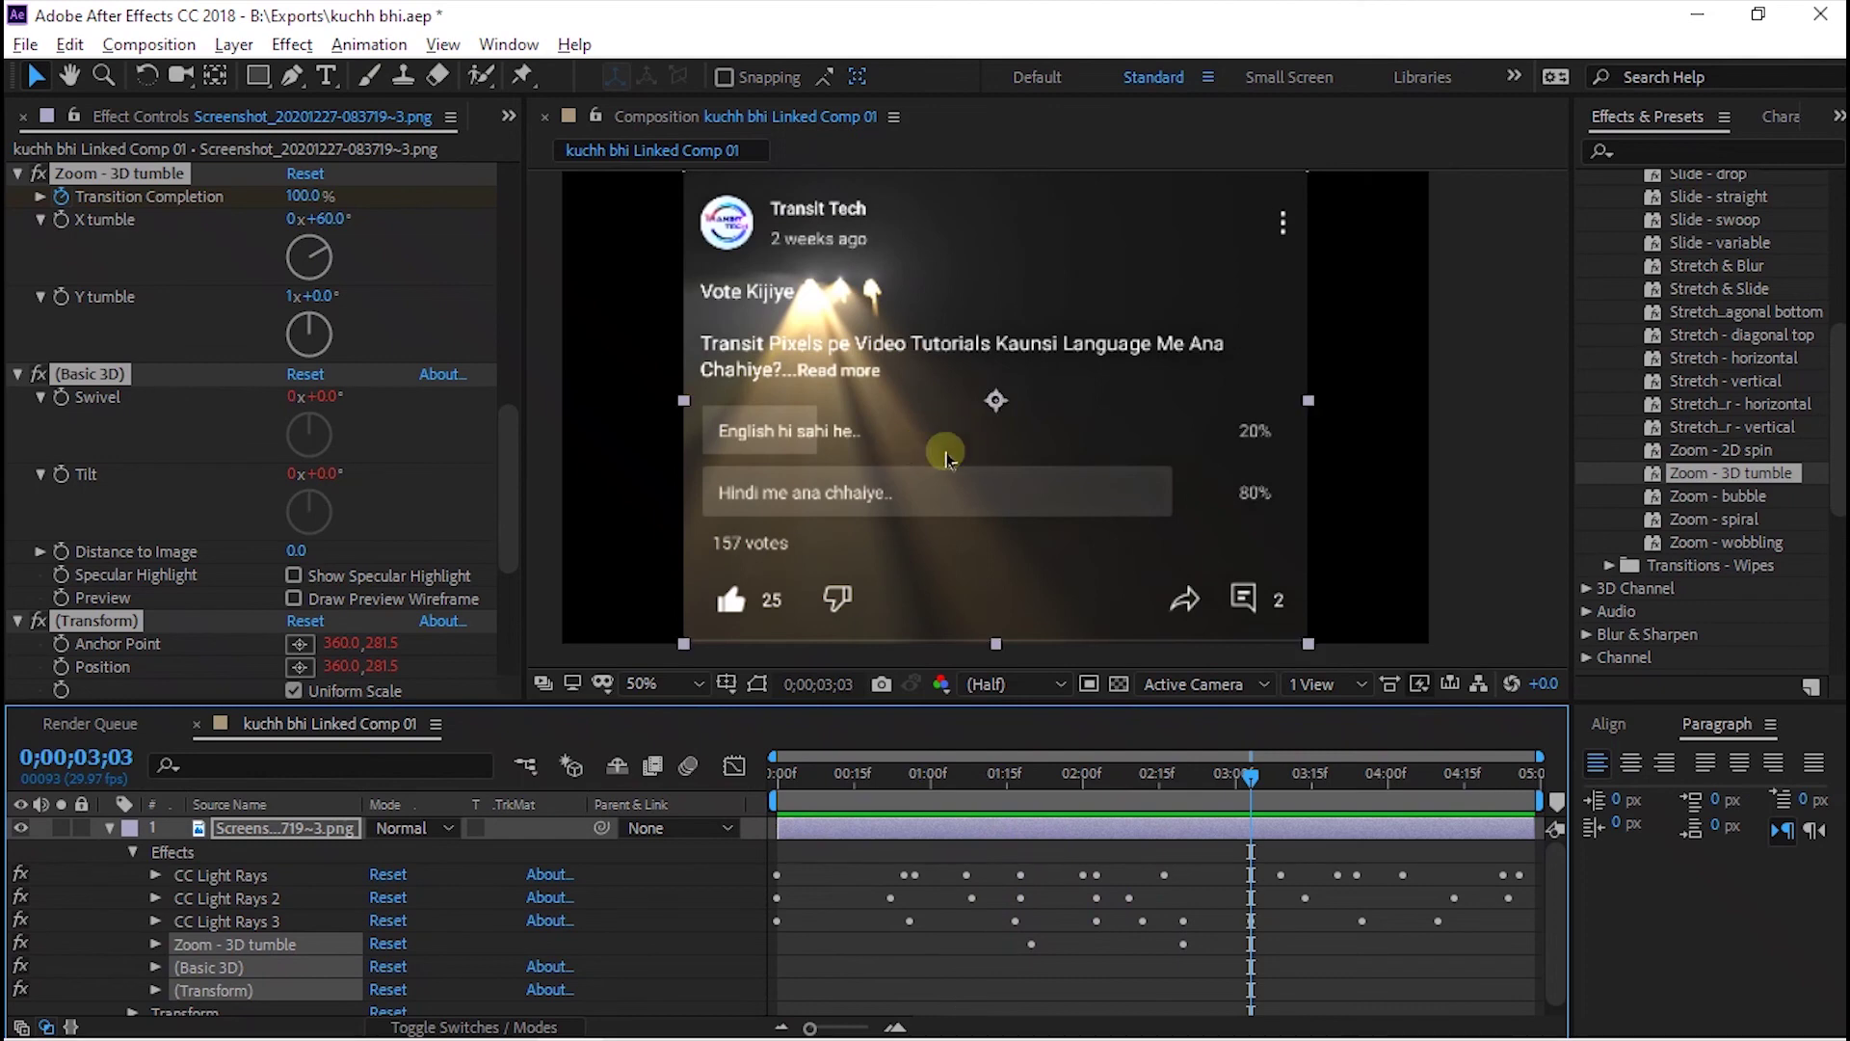
# Reveal the Basic 3D properties, widen the Effects & Presets panel, and minimize After Effects.
pyautogui.scroll(-1, 431, 910)
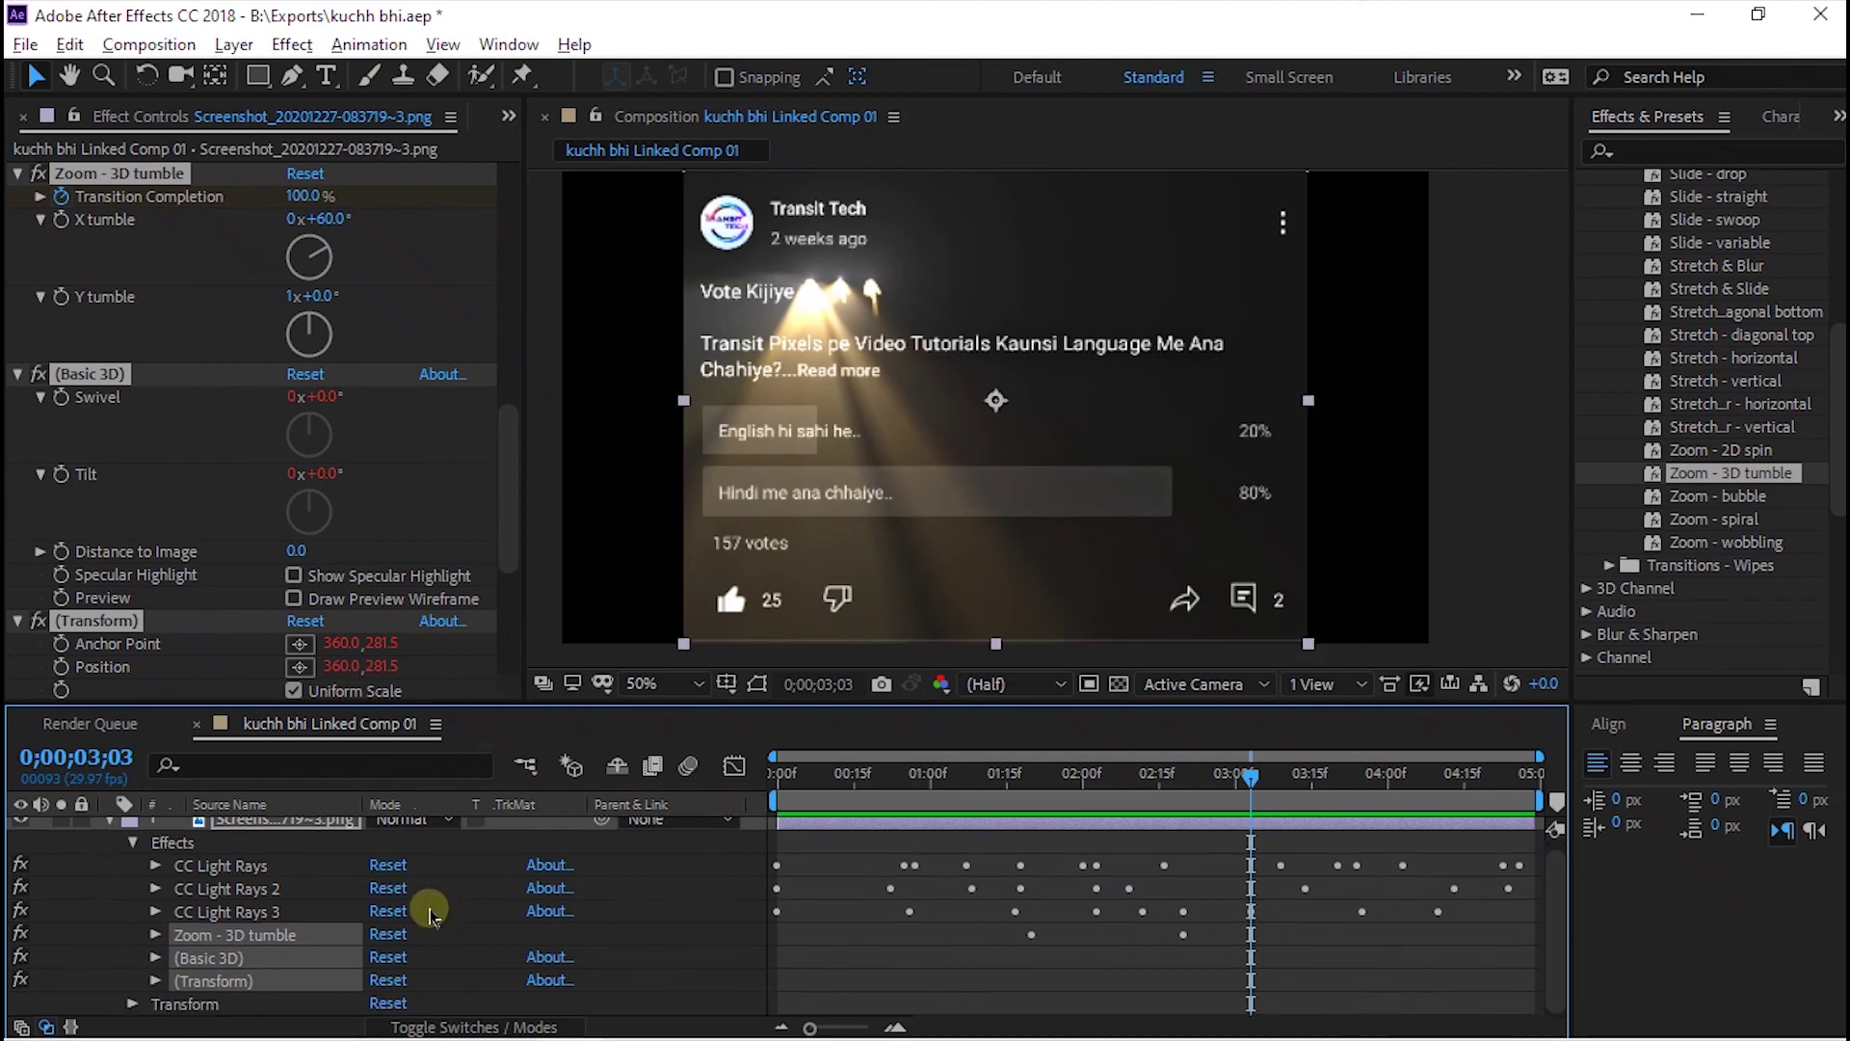
pyautogui.click(156, 960)
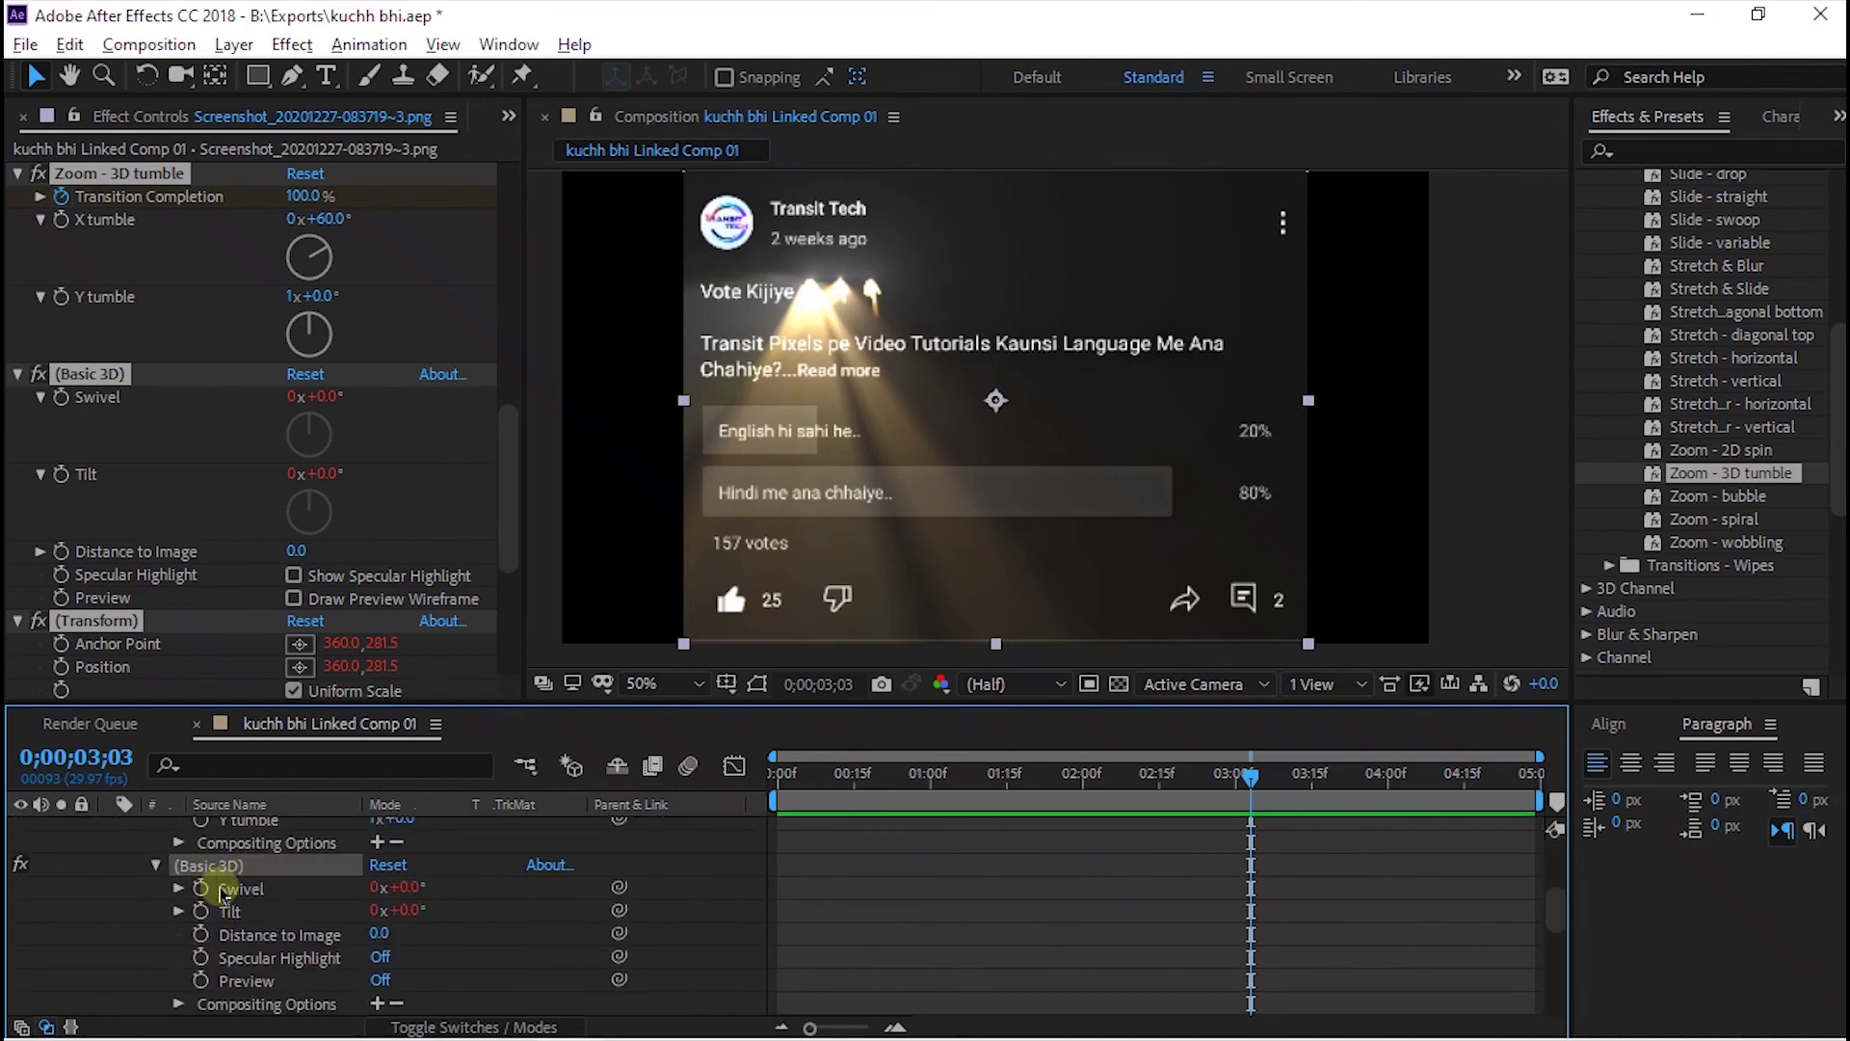
pyautogui.scroll(-5, 231, 901)
pyautogui.scroll(3, 248, 894)
pyautogui.scroll(3, 246, 897)
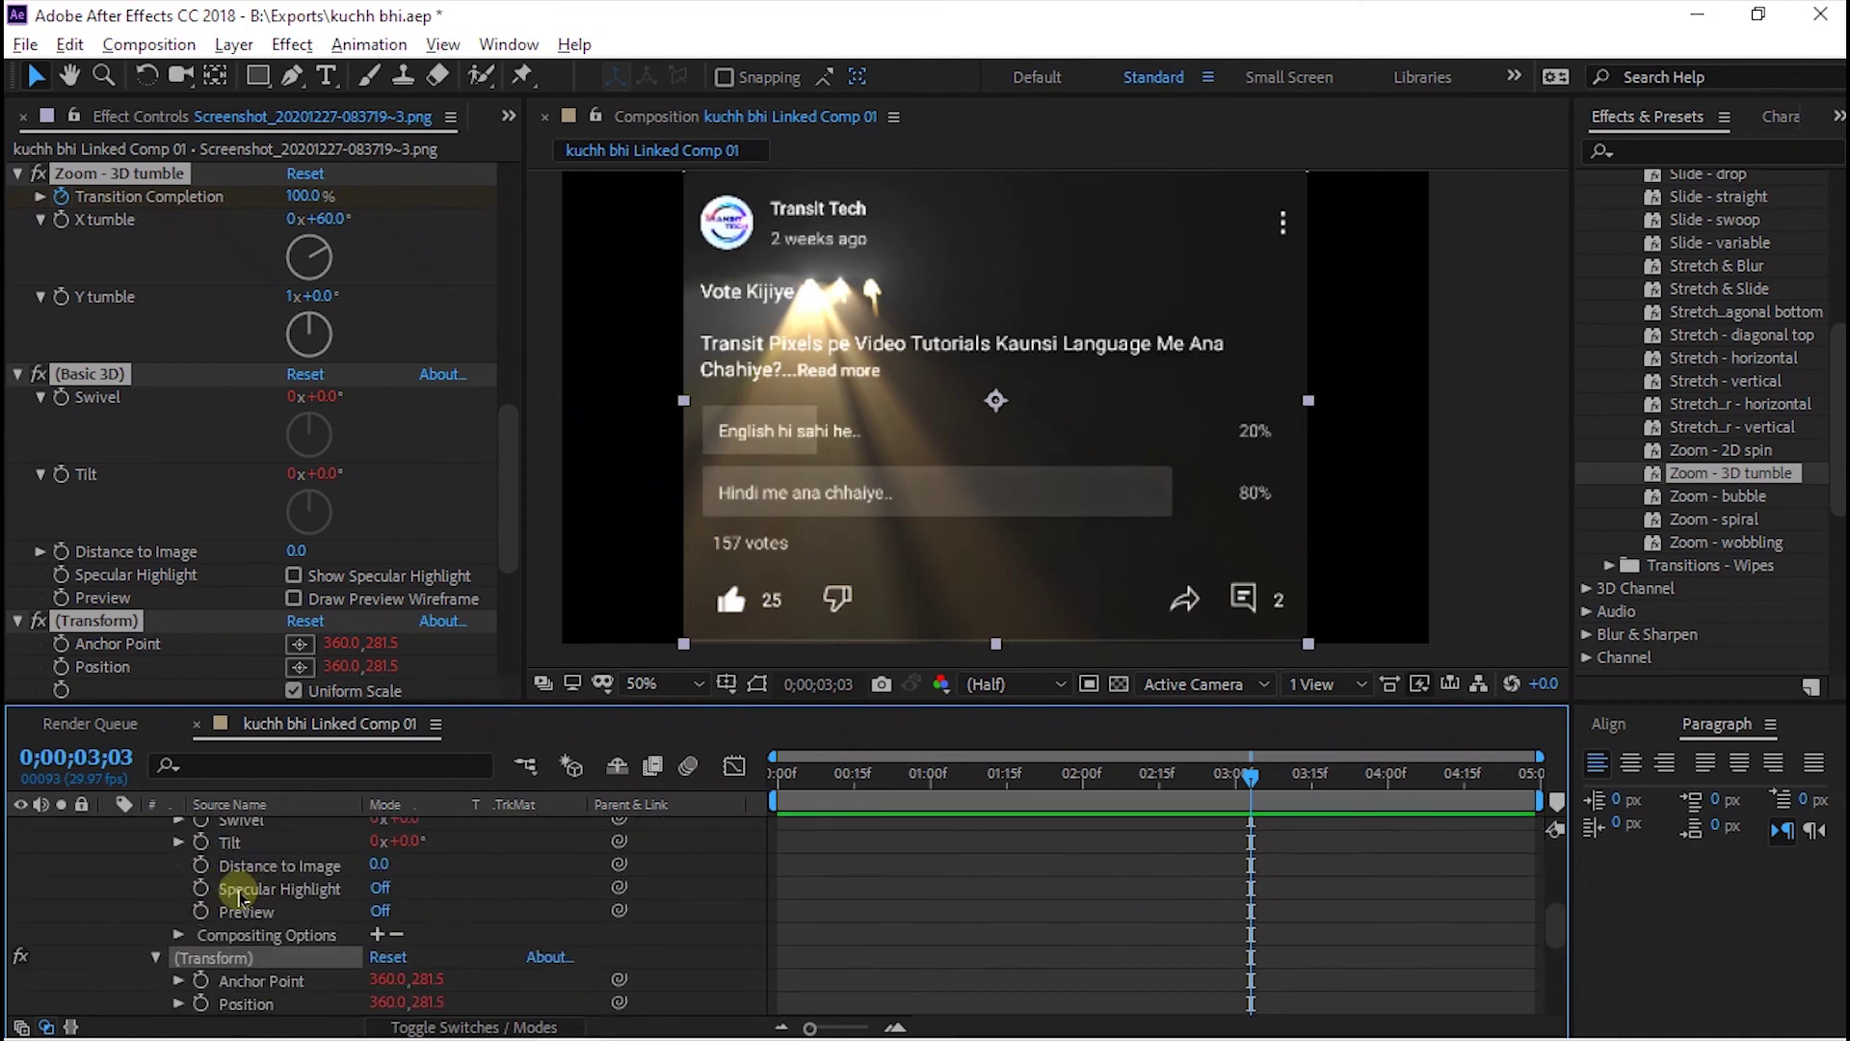
pyautogui.scroll(5, 239, 900)
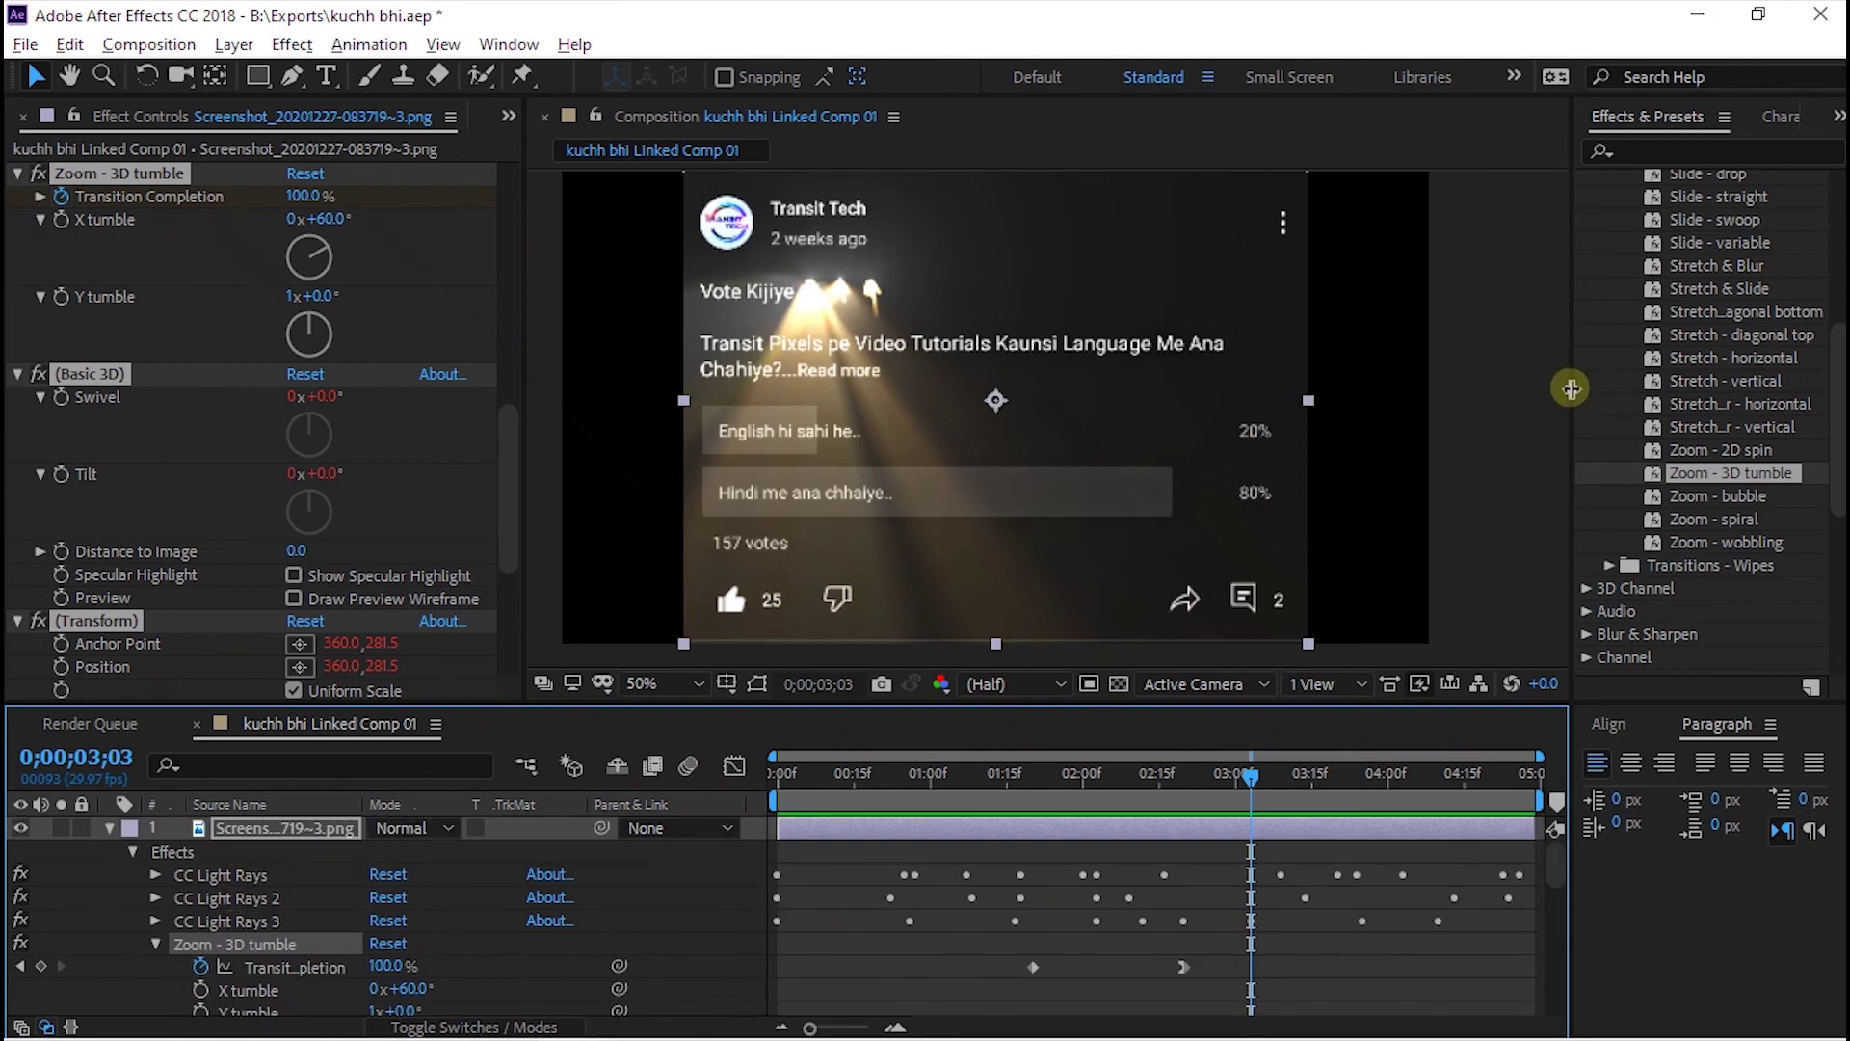
pyautogui.moveTo(1571, 389); pyautogui.dragTo(1440, 397)
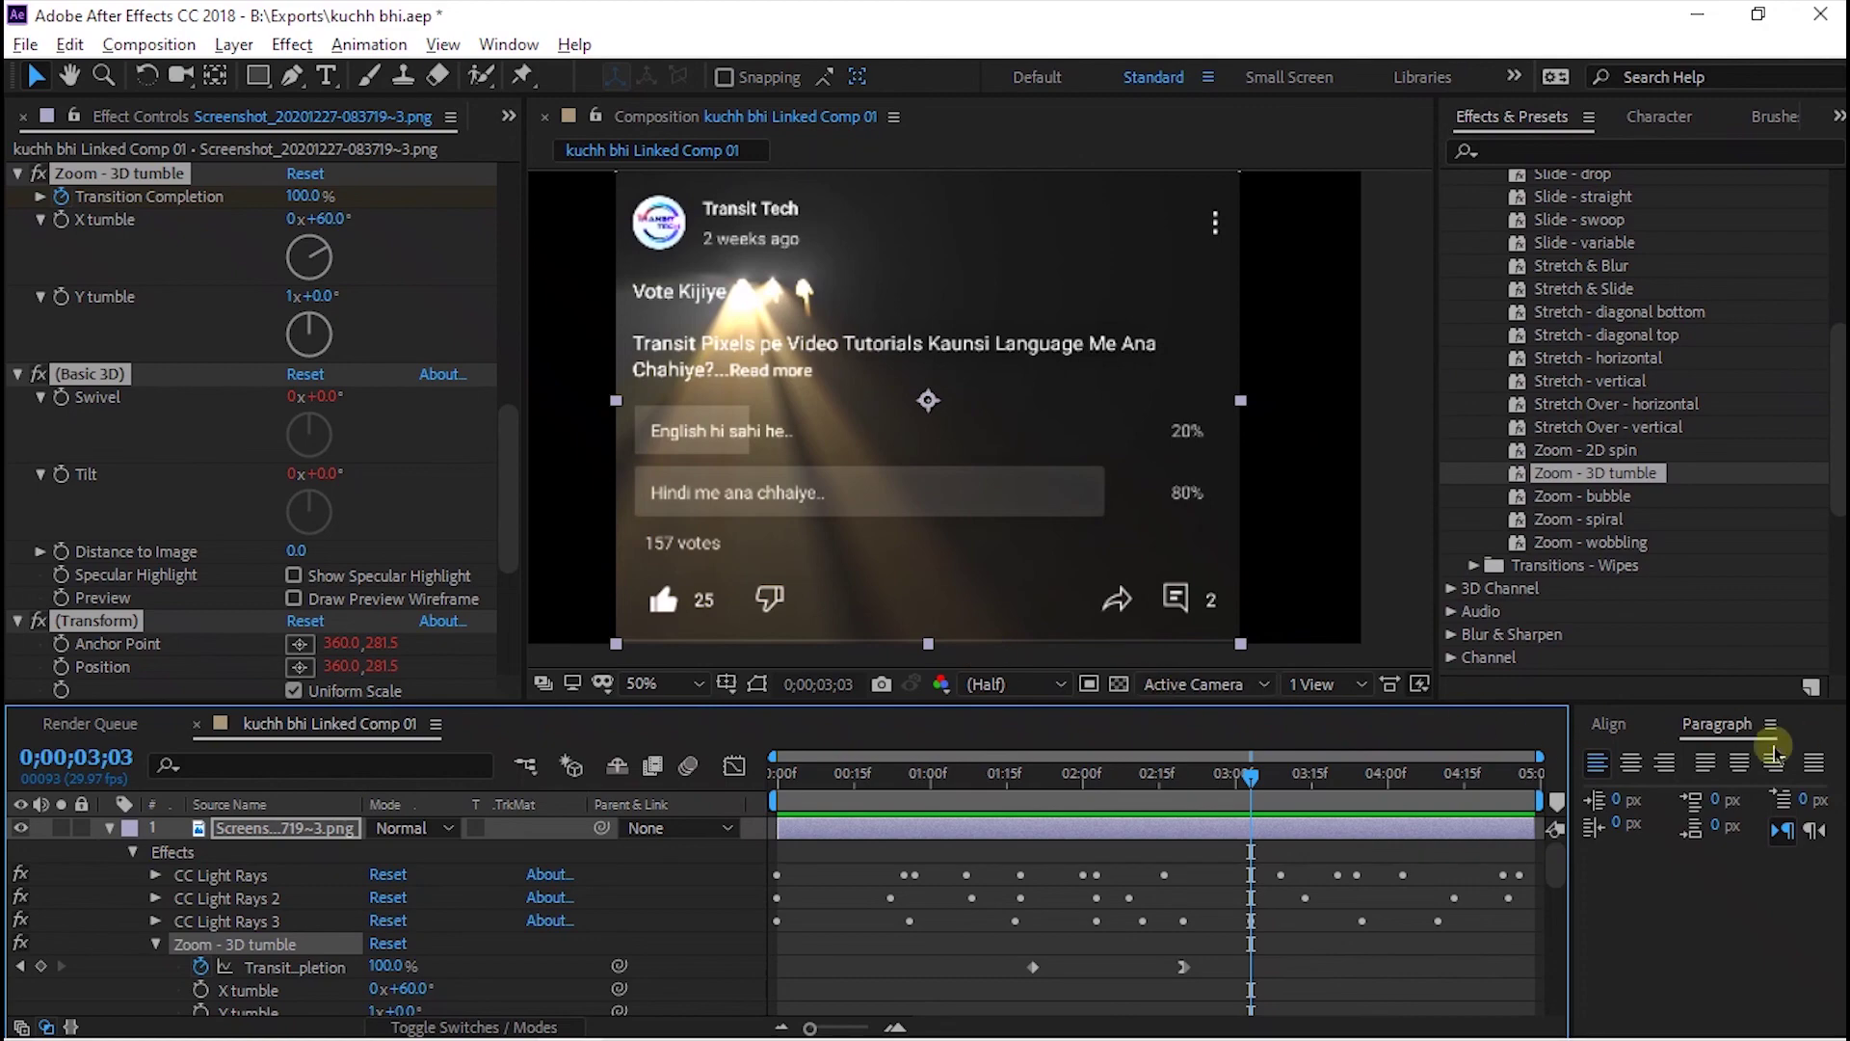
pyautogui.click(1698, 10)
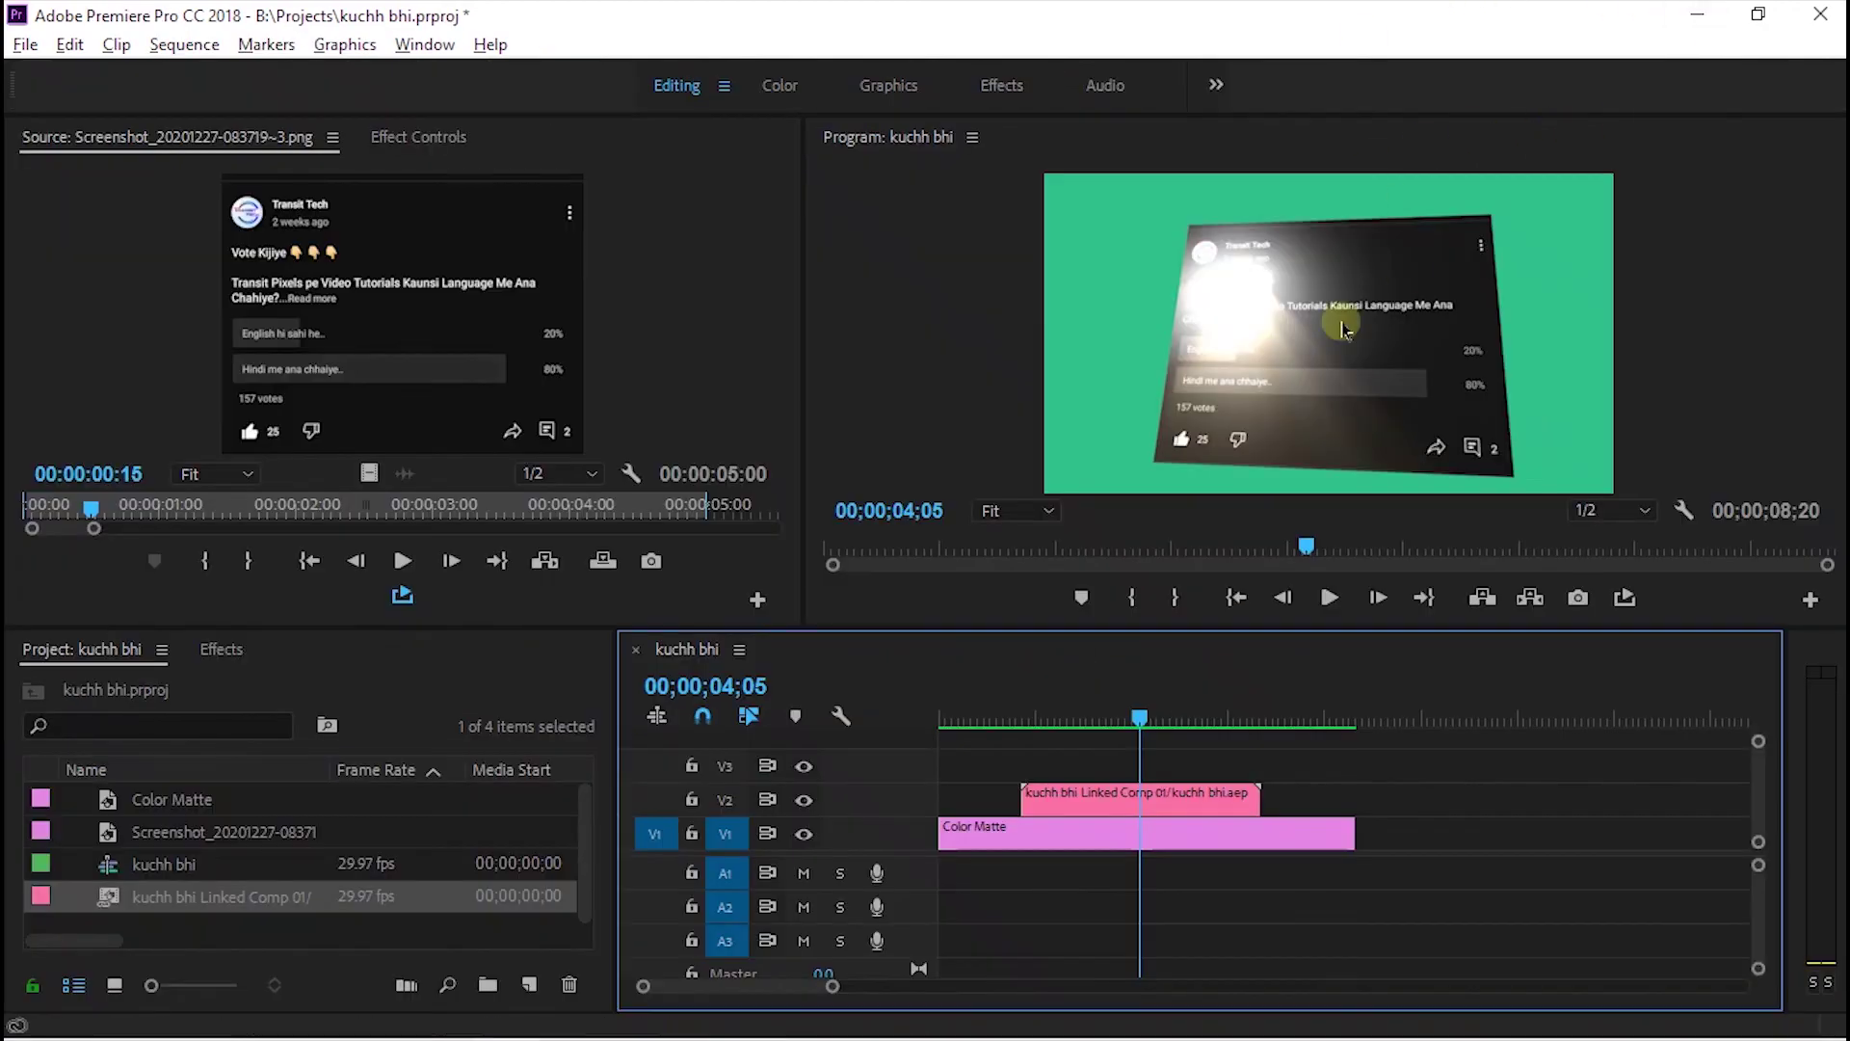